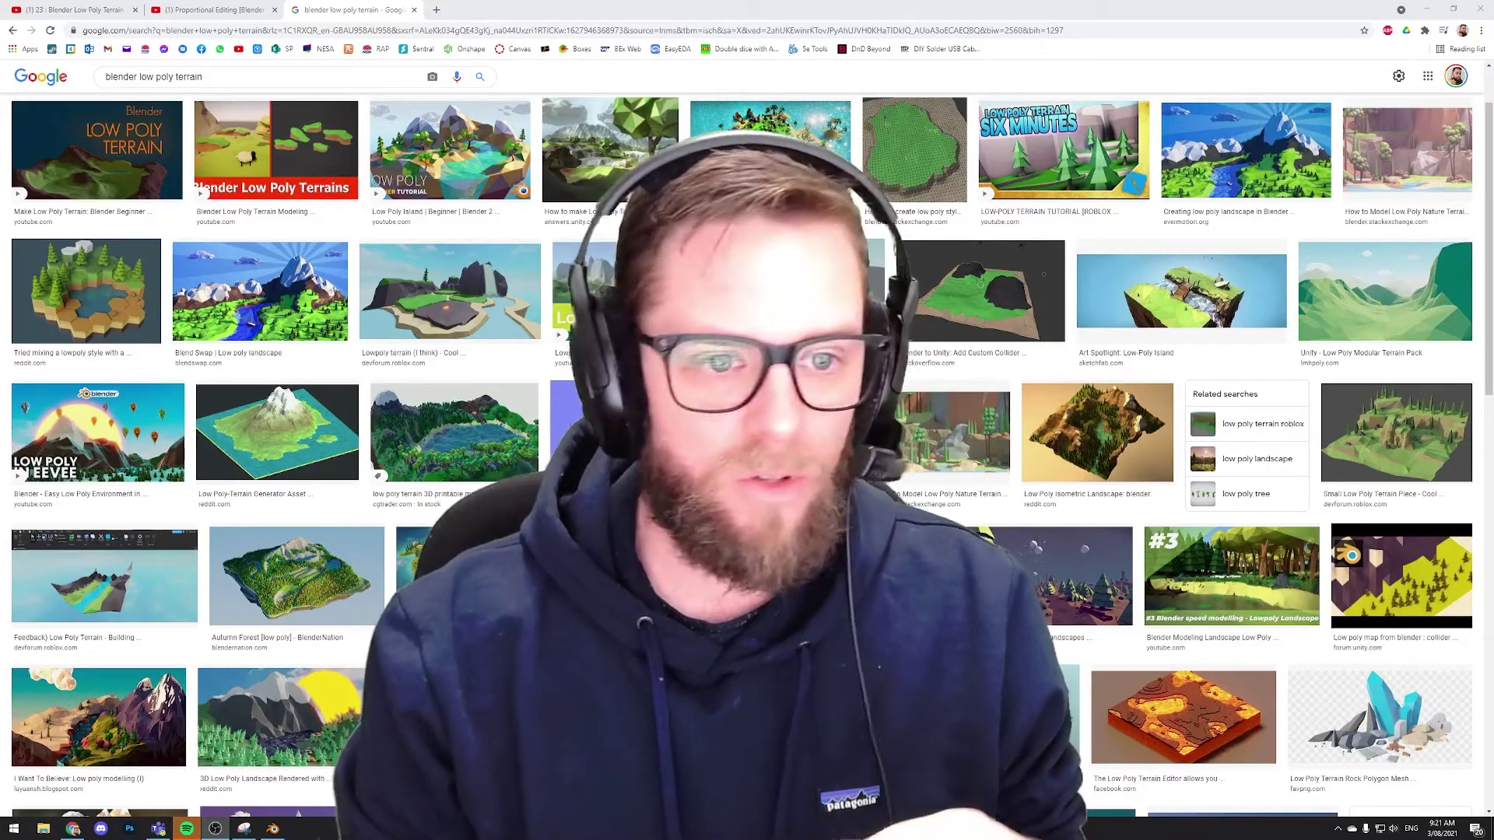
Switch from the browser to Blender and delete the default cube and camera
click(1426, 9)
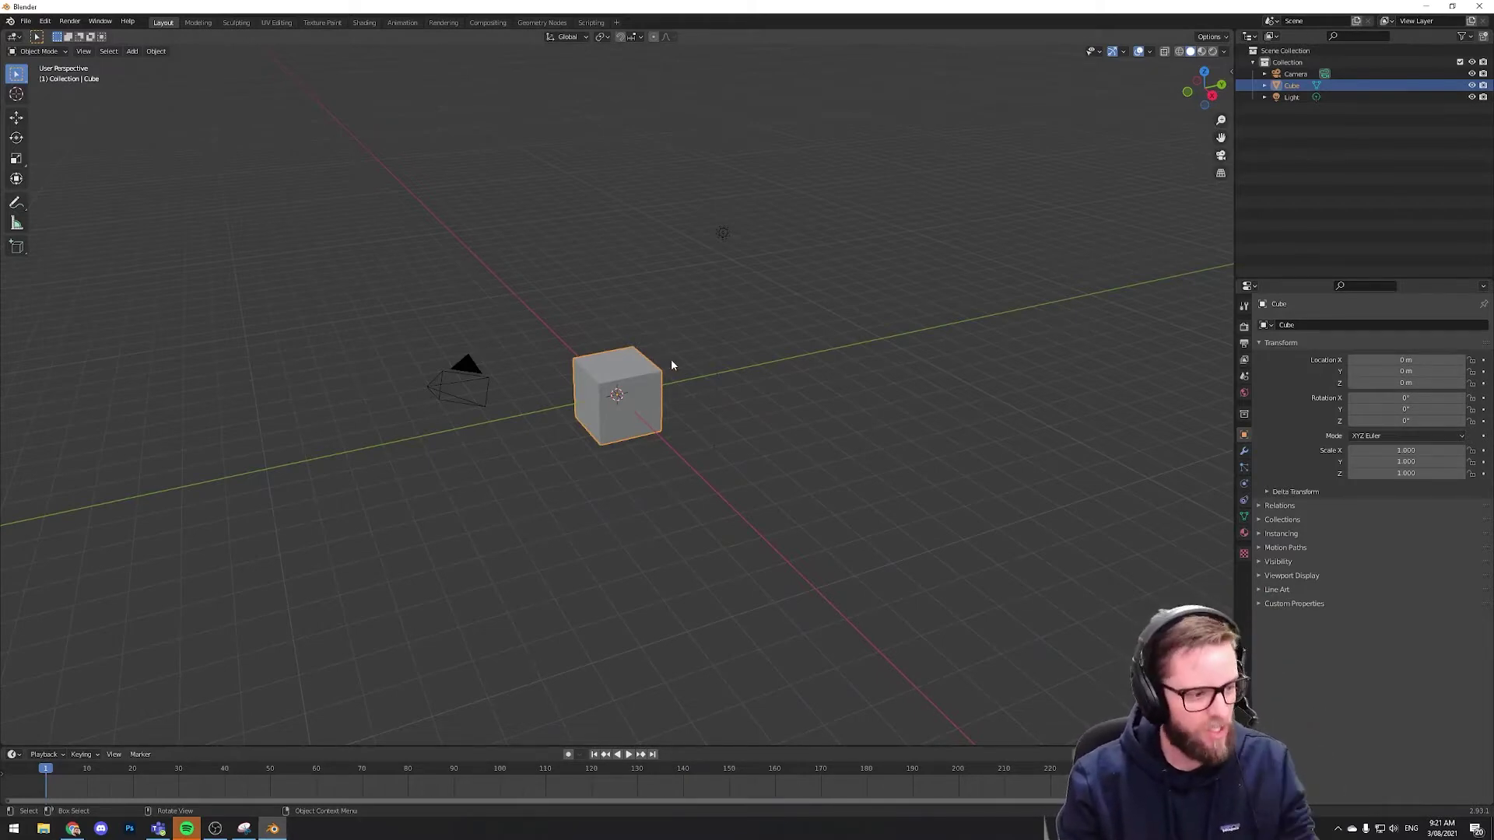
key(x)
click(649, 405)
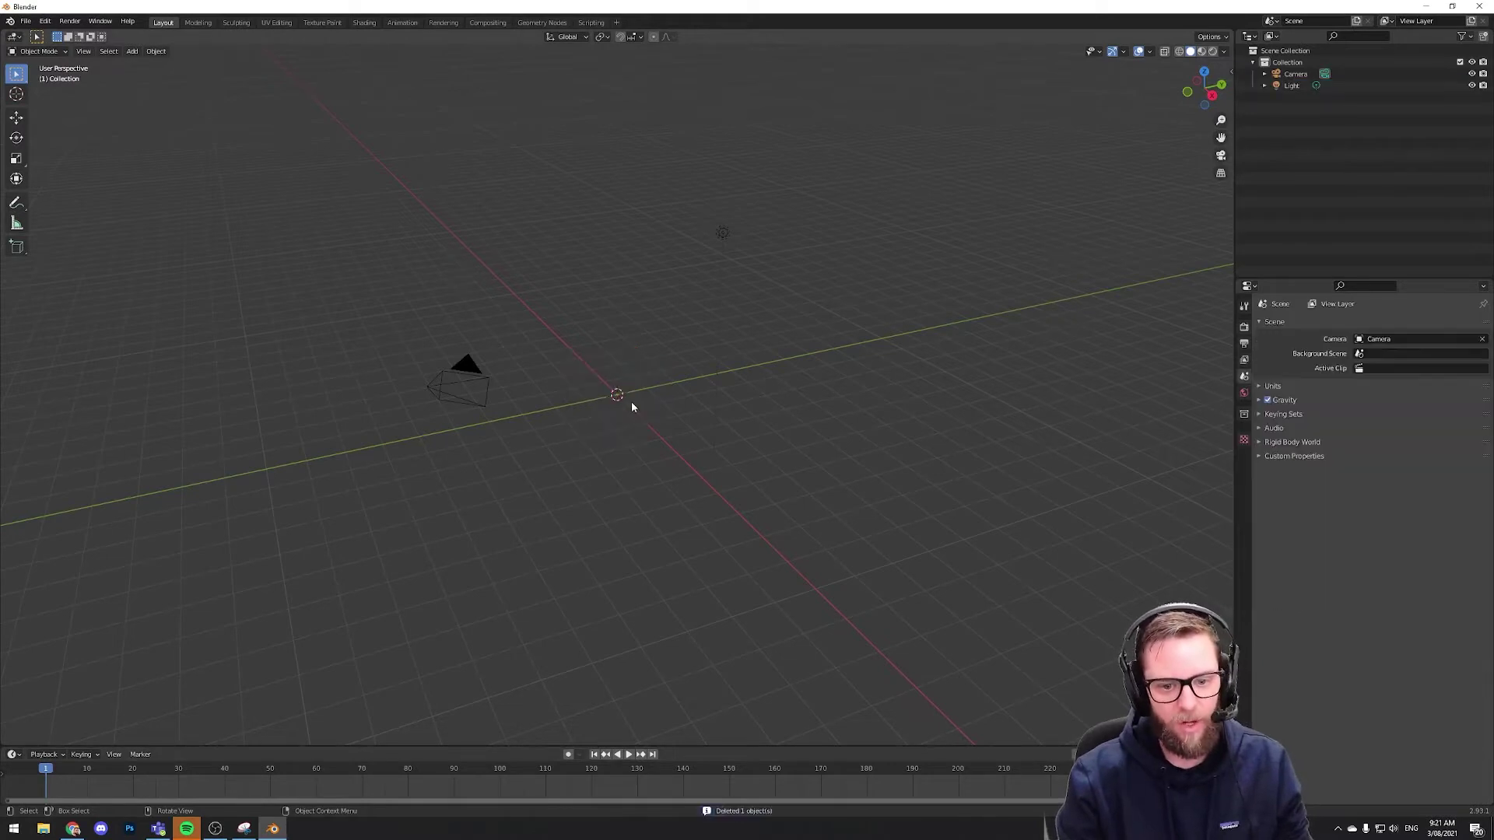
click(462, 381)
key(x)
click(462, 380)
Add a plane mesh at the centre of the scene
middle_drag(739, 226, 704, 290)
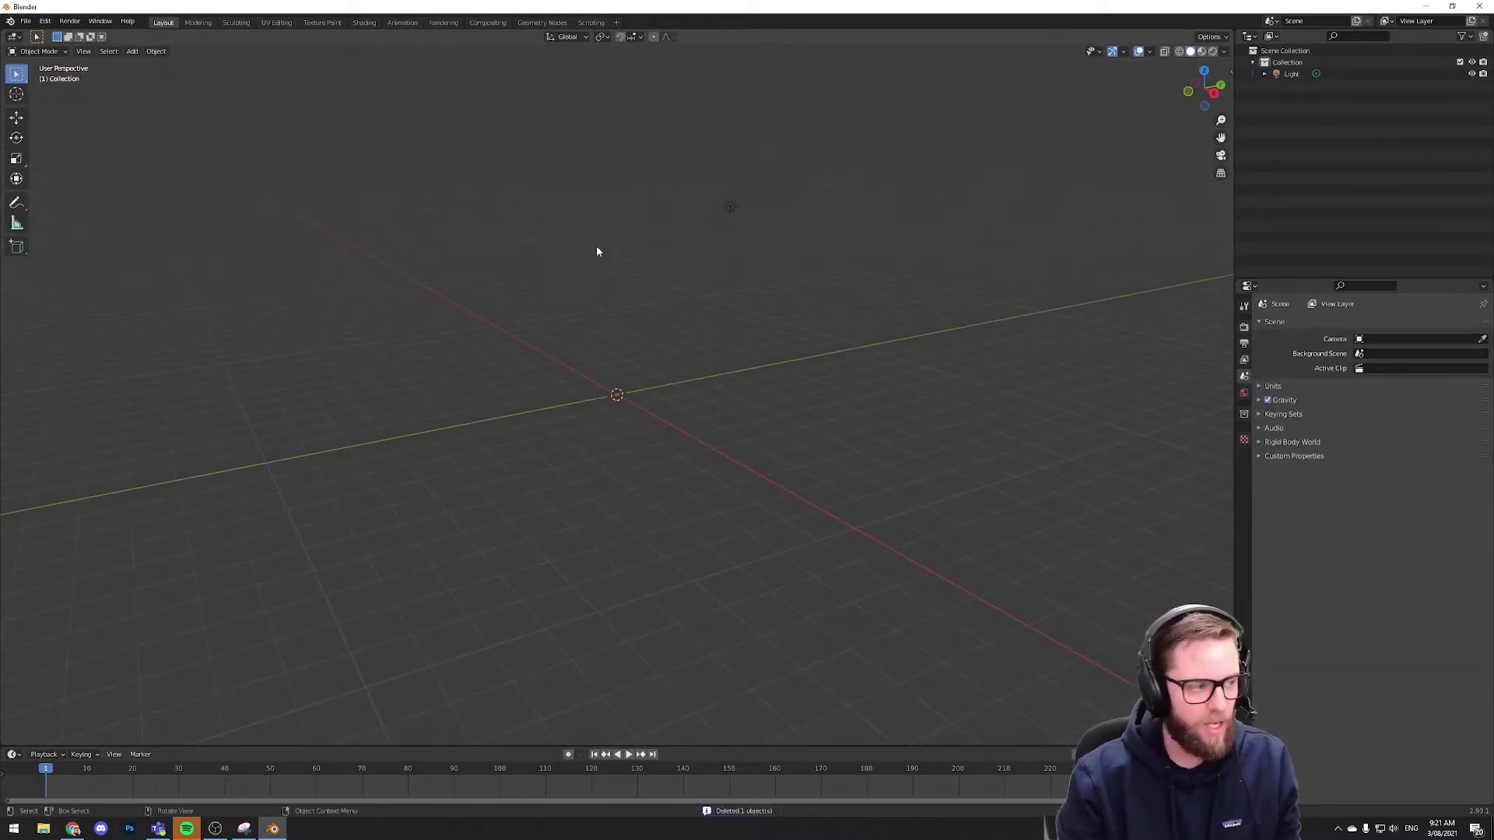
click(133, 50)
mouse_move(148, 64)
click(249, 66)
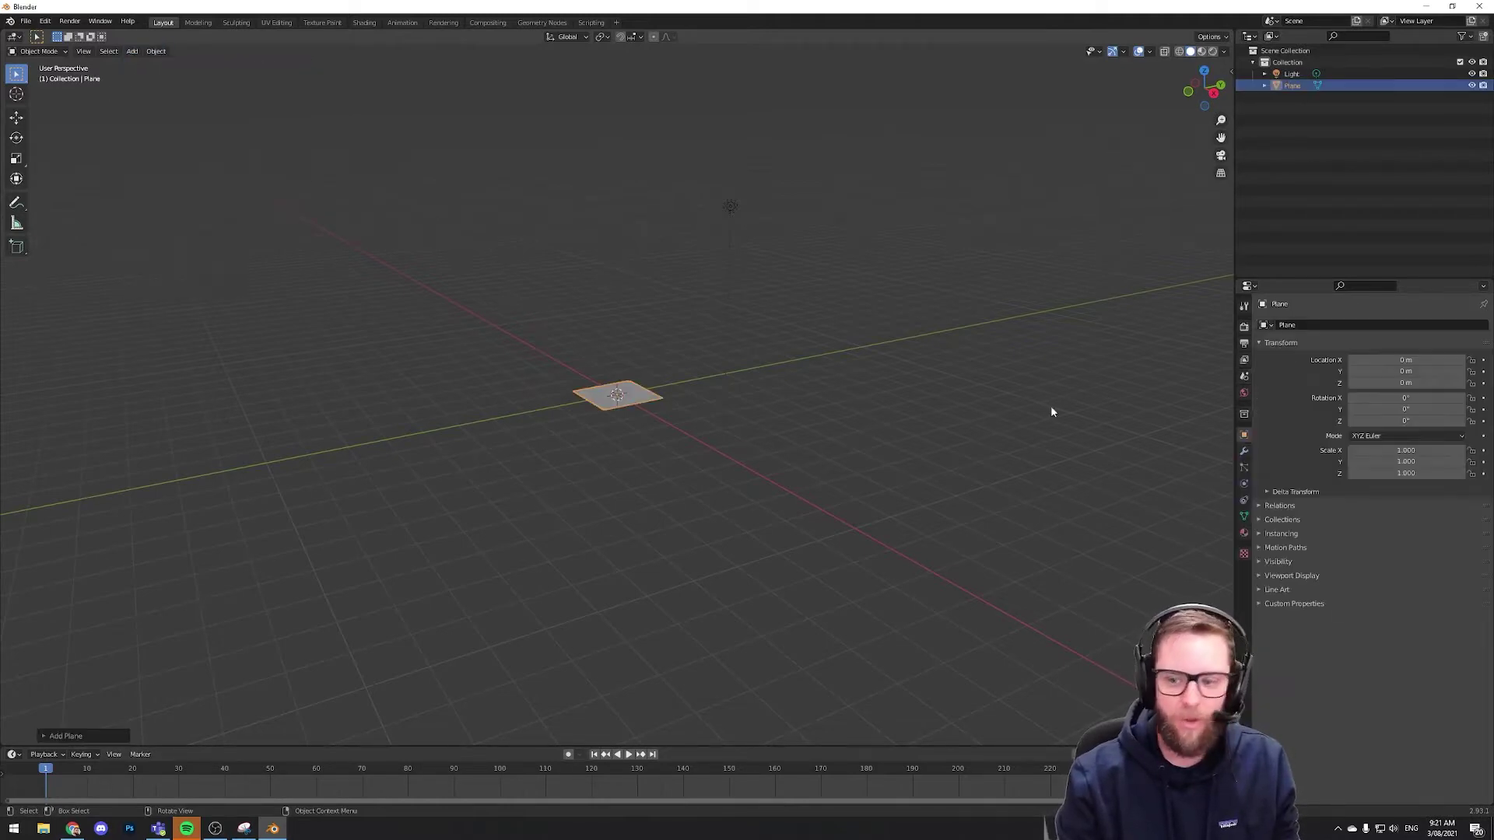
Set the plane's scale to 10 on the X, Y and Z axes
click(1406, 451)
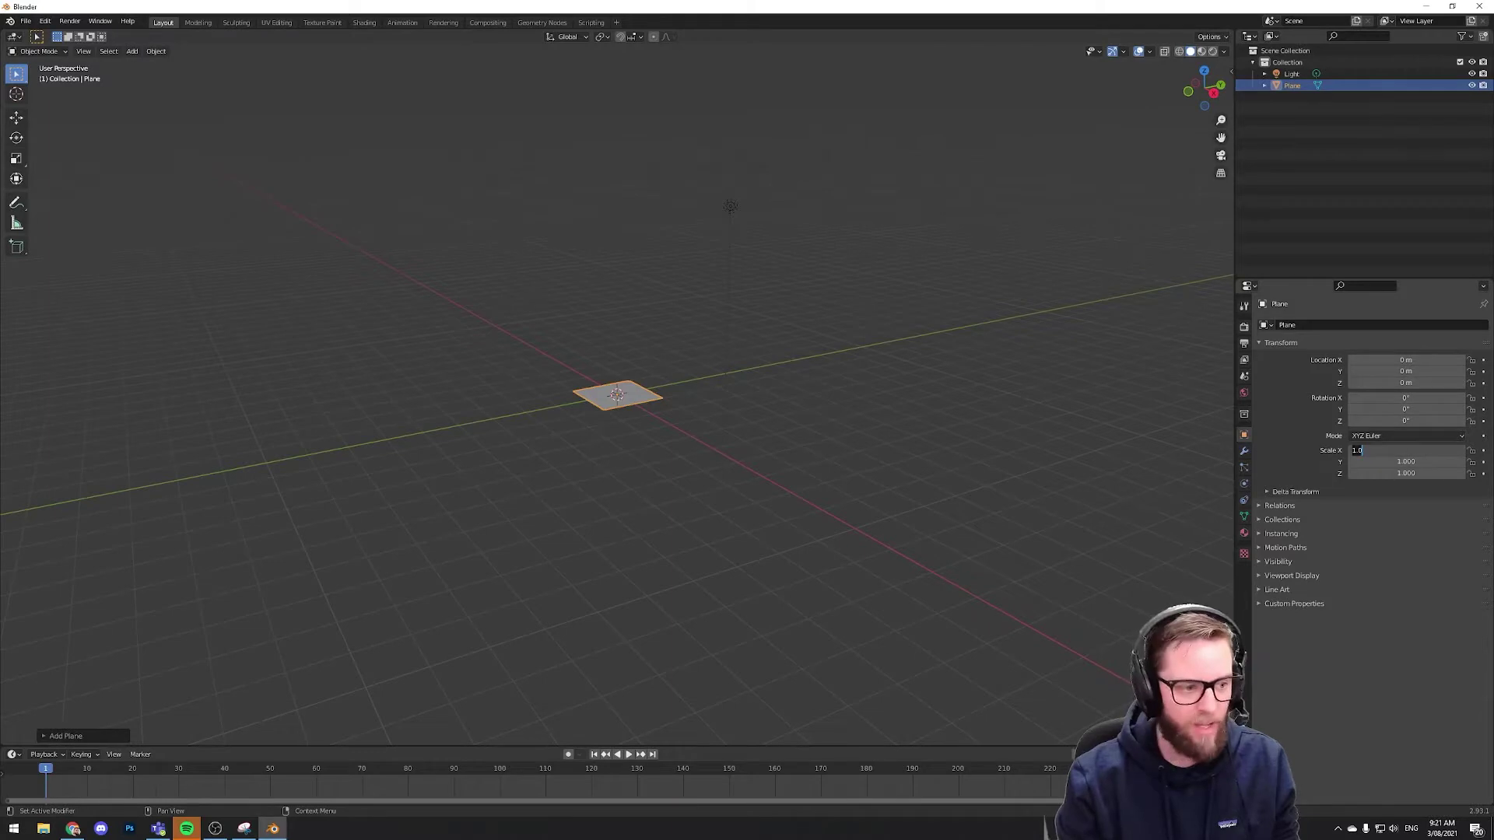
text(10)
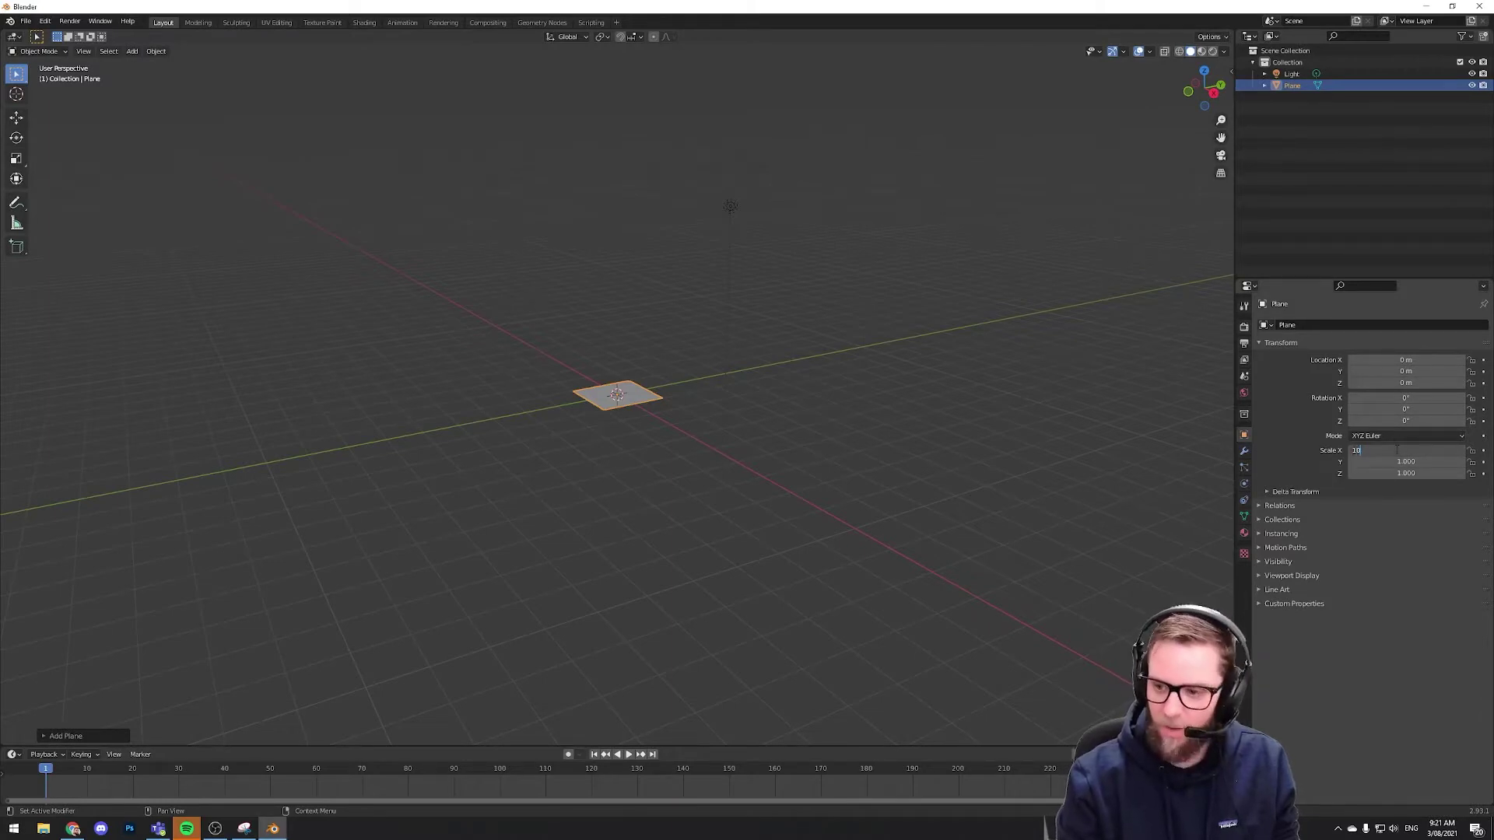
key(Tab)
text(10)
key(Tab)
text(10)
key(Tab)
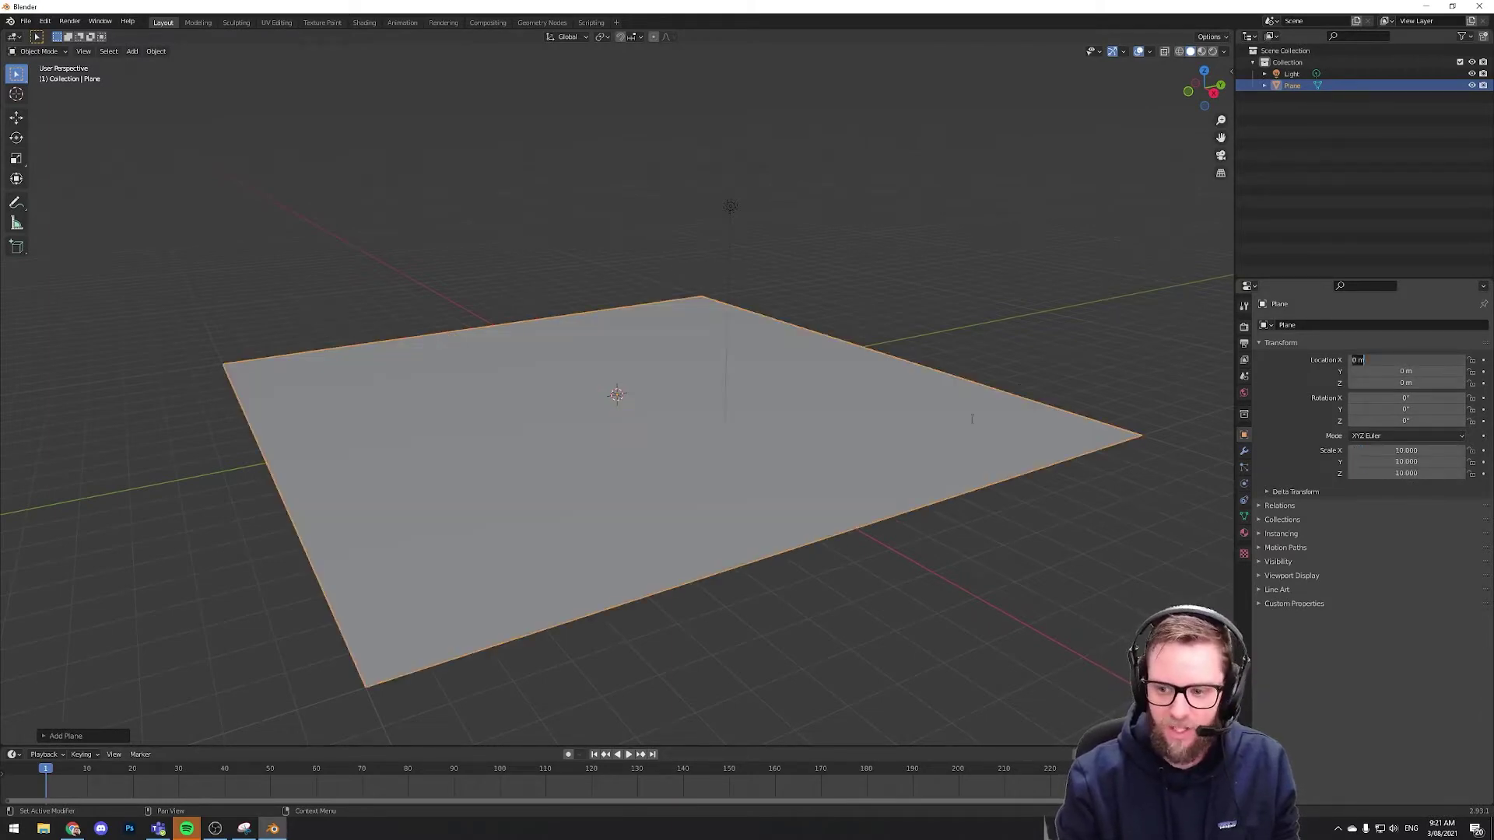
key(Return)
Enter Edit Mode on the plane and subdivide its face
scroll(761, 375, down, 2)
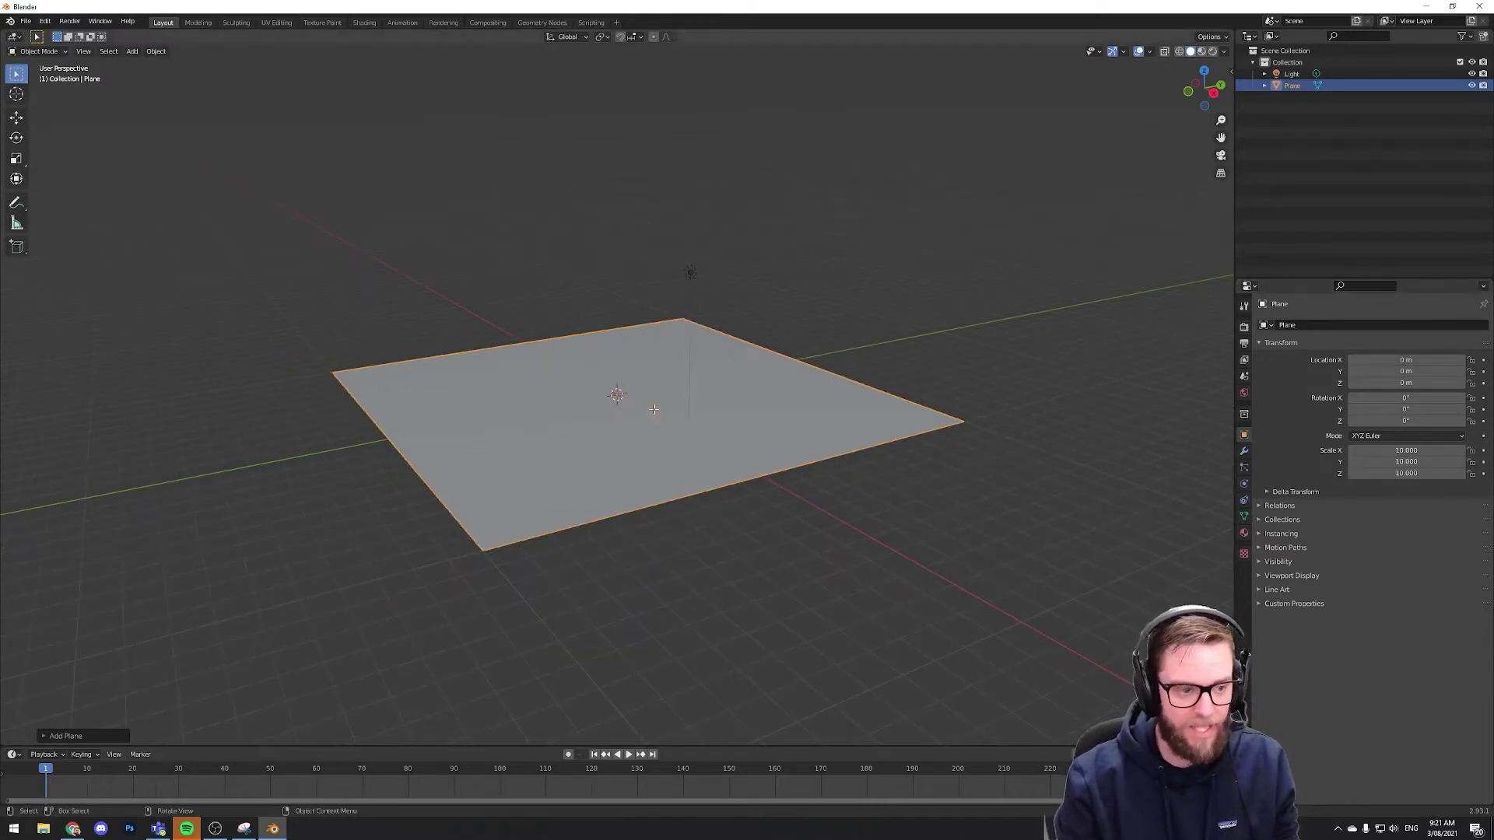
key(Tab)
right_click(625, 416)
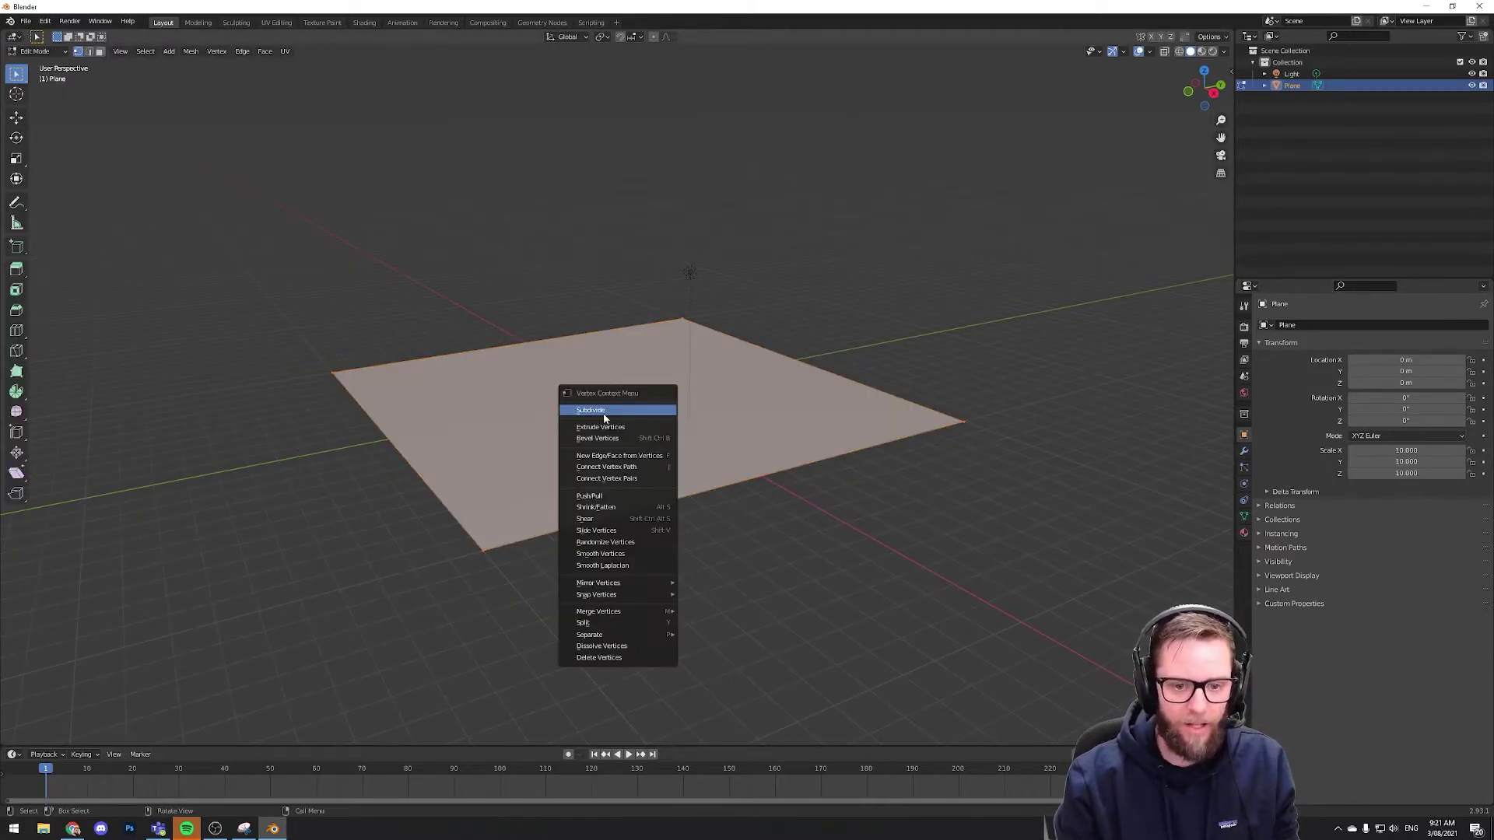
click(610, 414)
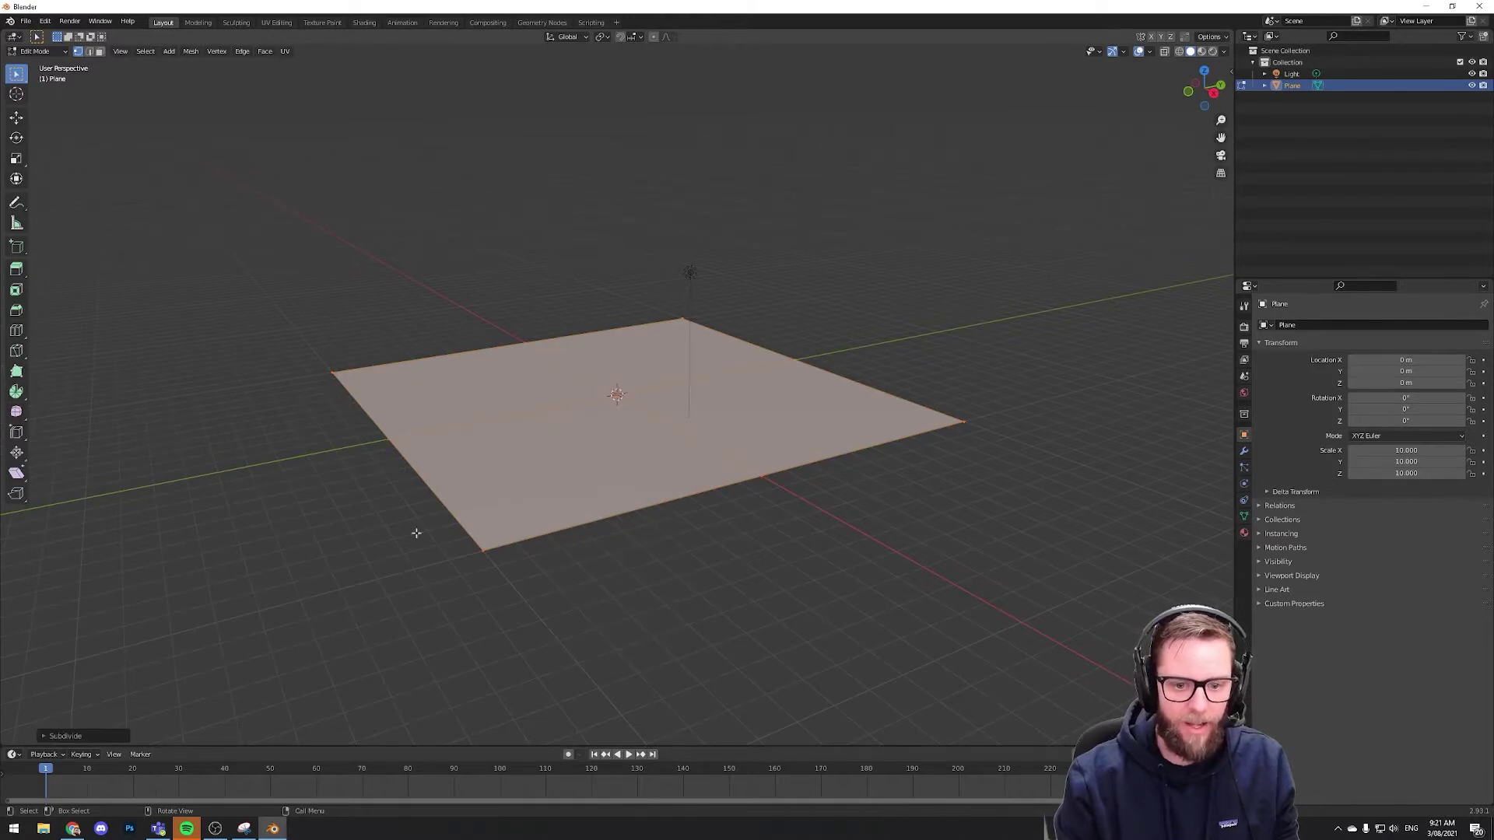
middle_drag(734, 408, 352, 339)
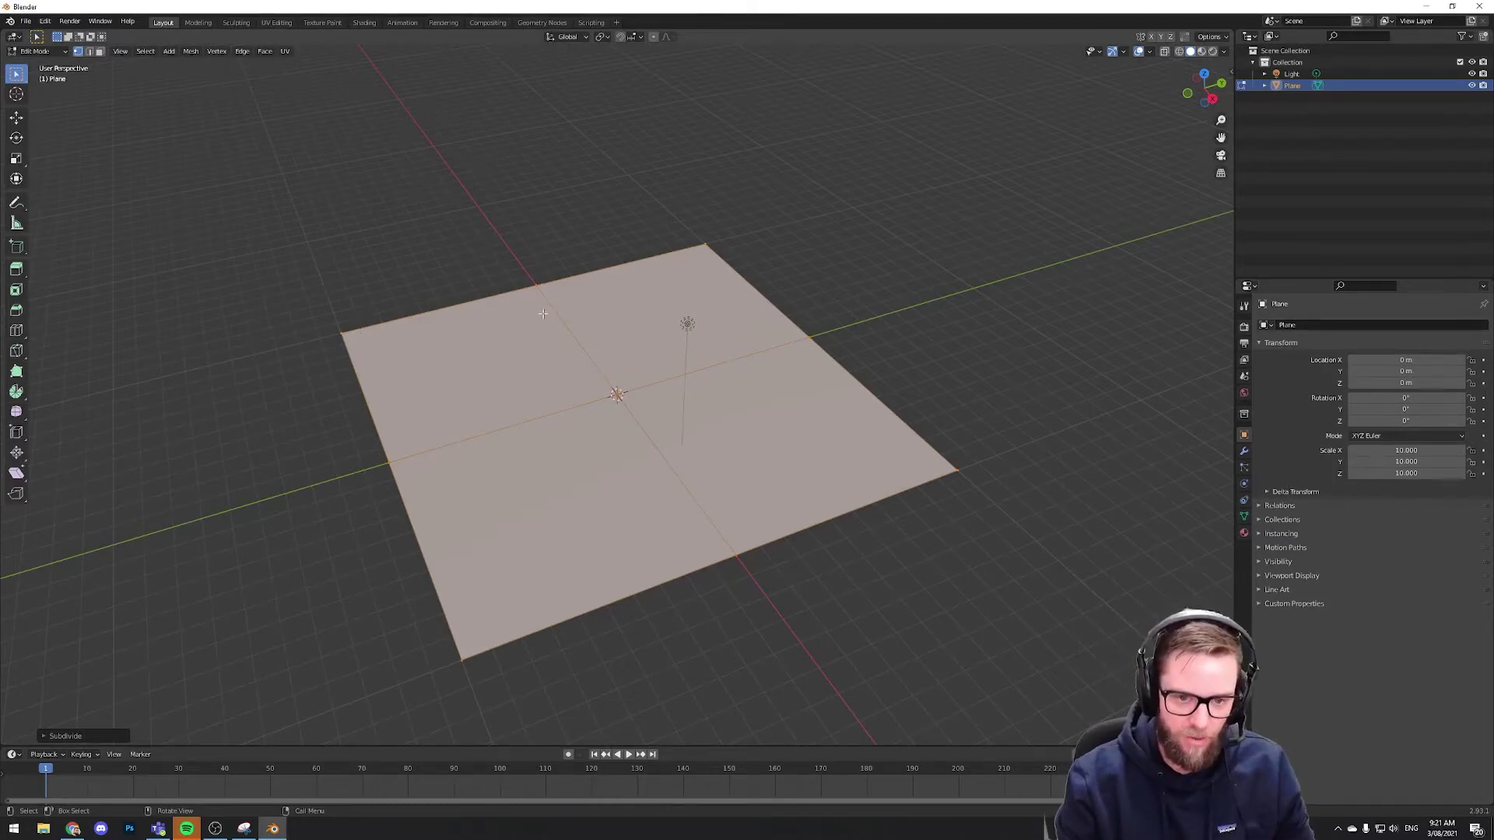
Set the subdivision's number of cuts to 30 to turn the plane into a dense grid
click(44, 736)
click(41, 634)
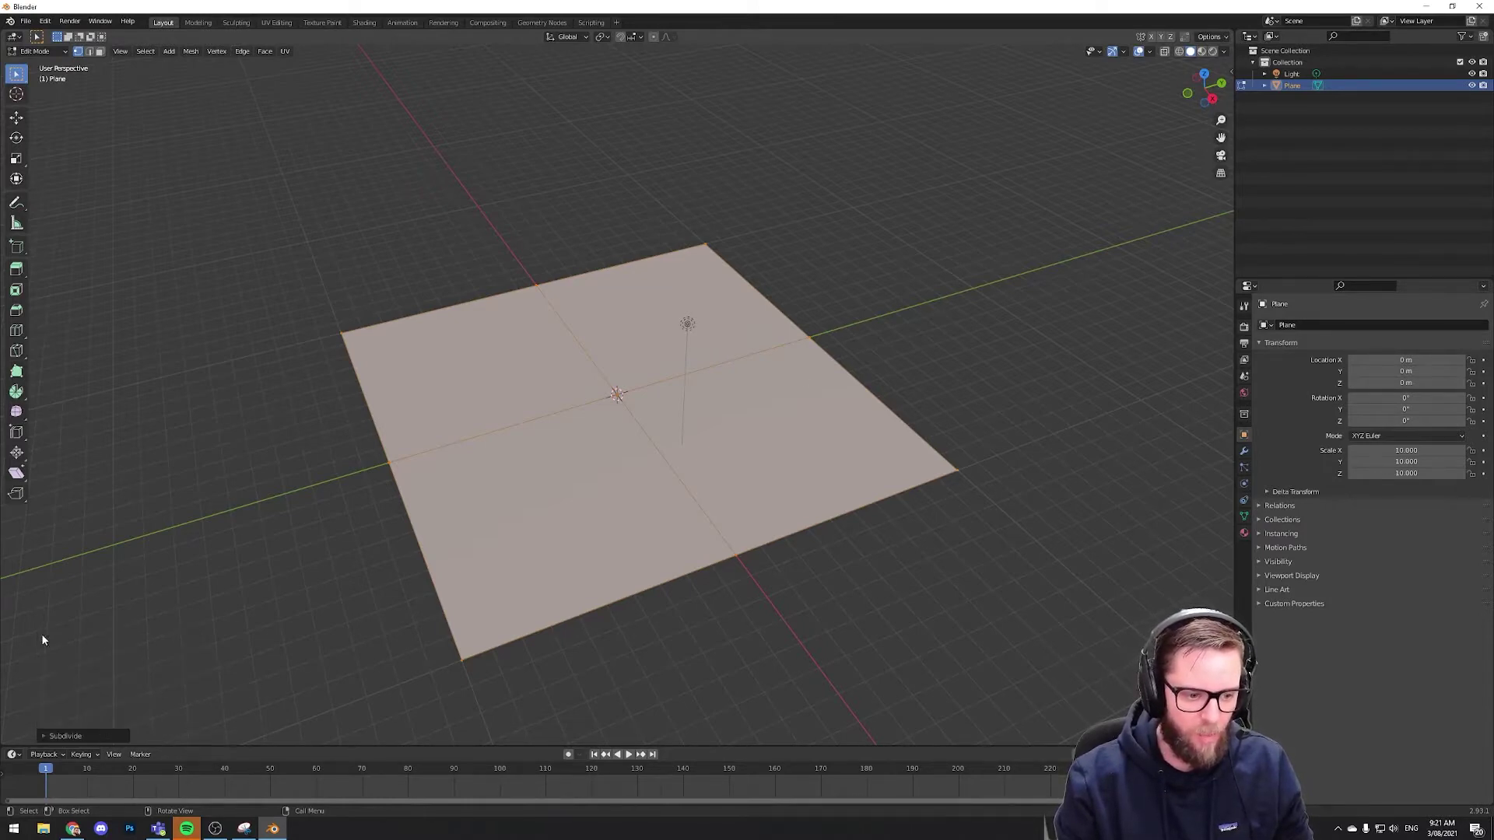
click(44, 736)
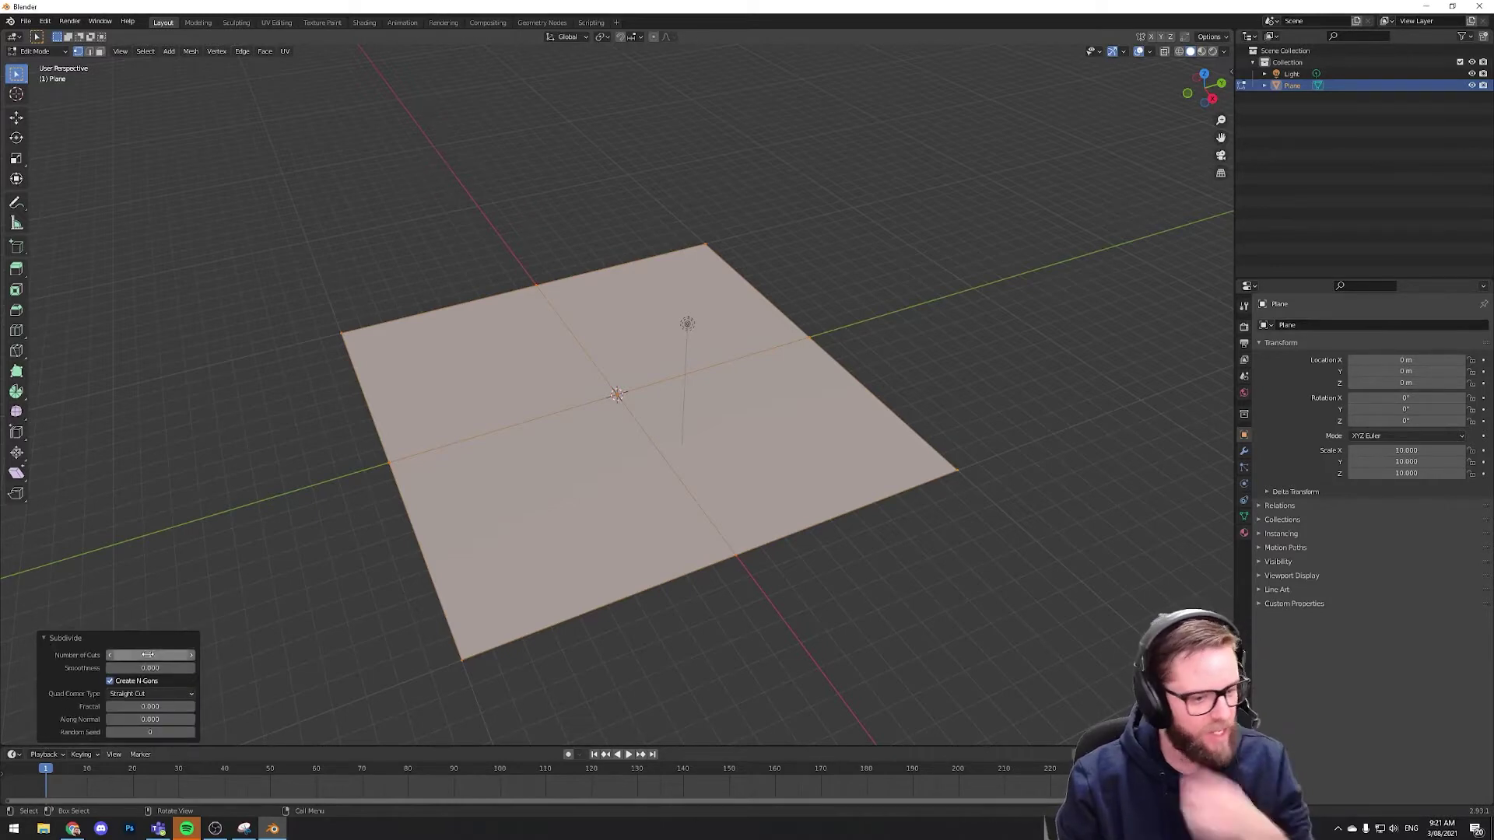
click(179, 655)
text(30)
key(Return)
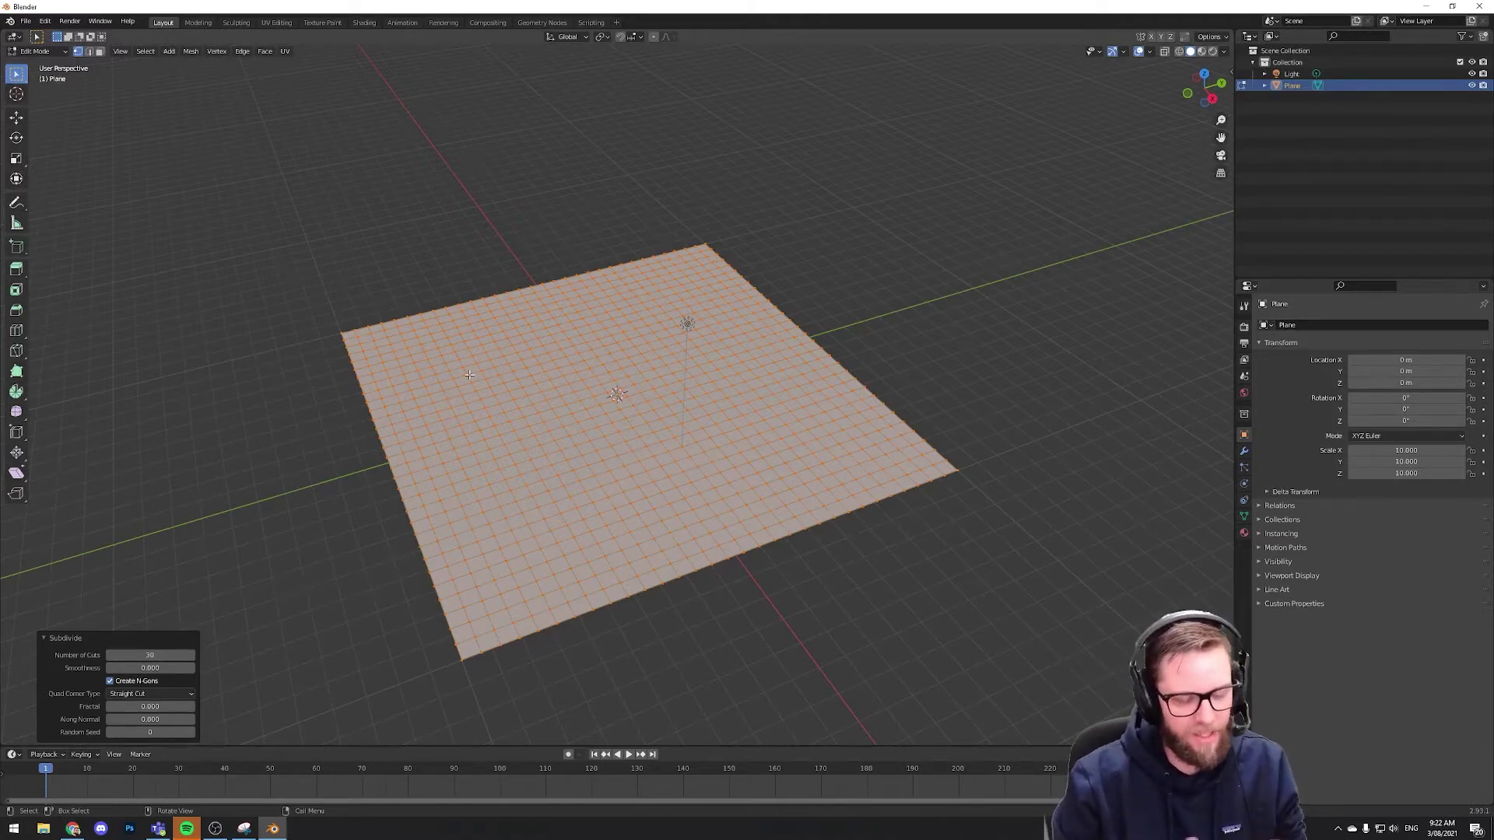
Activate the Move tool and deselect all the grid's vertices
middle_drag(484, 387, 475, 378)
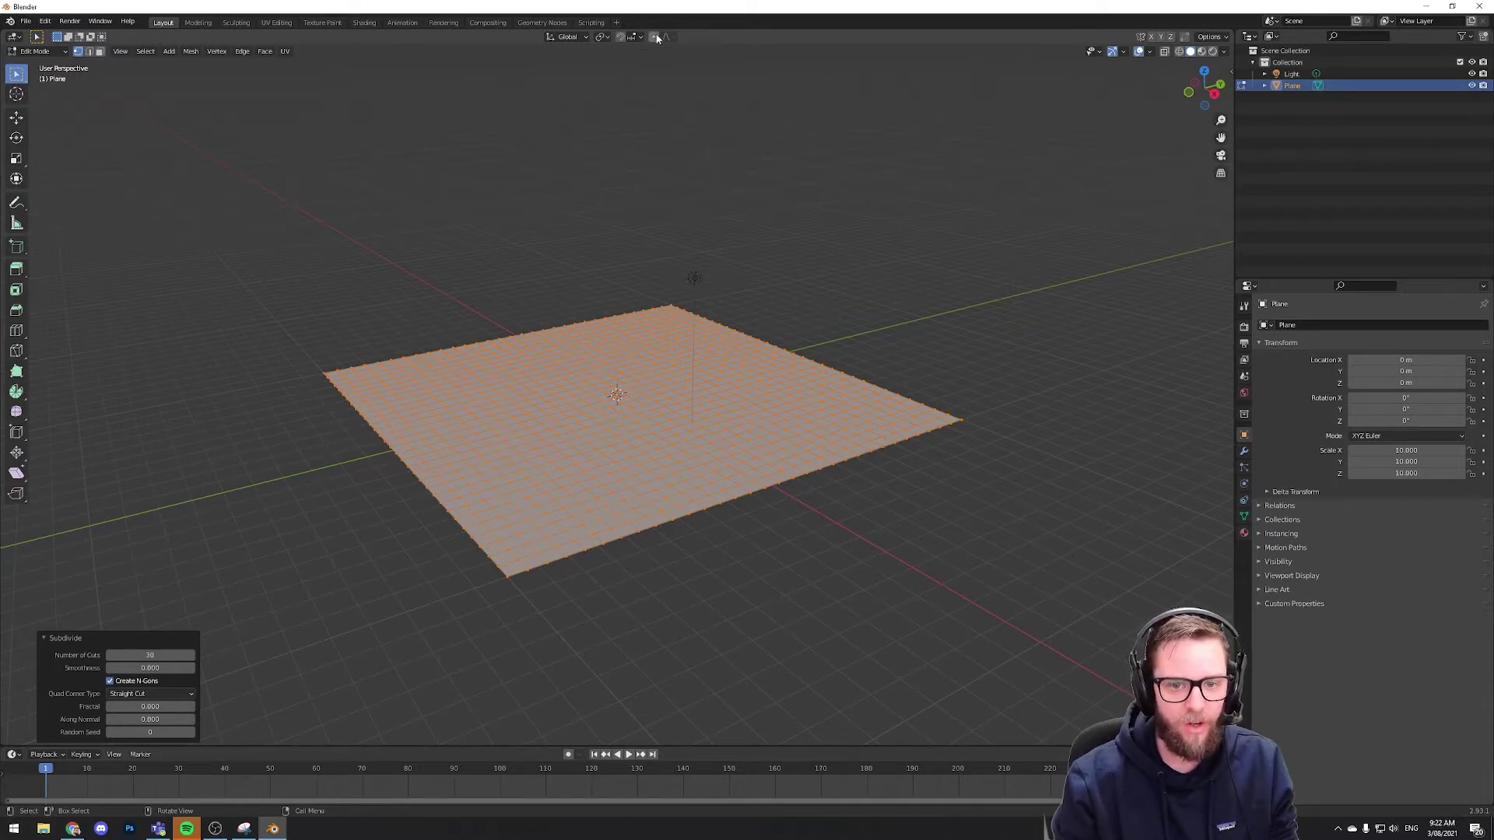
click(17, 116)
key(alt+a)
right_click(456, 389)
key(Escape)
Try raising one grid vertex about 0.8 m along Z without proportional editing, and undo the move
click(519, 396)
drag(519, 354, 519, 363)
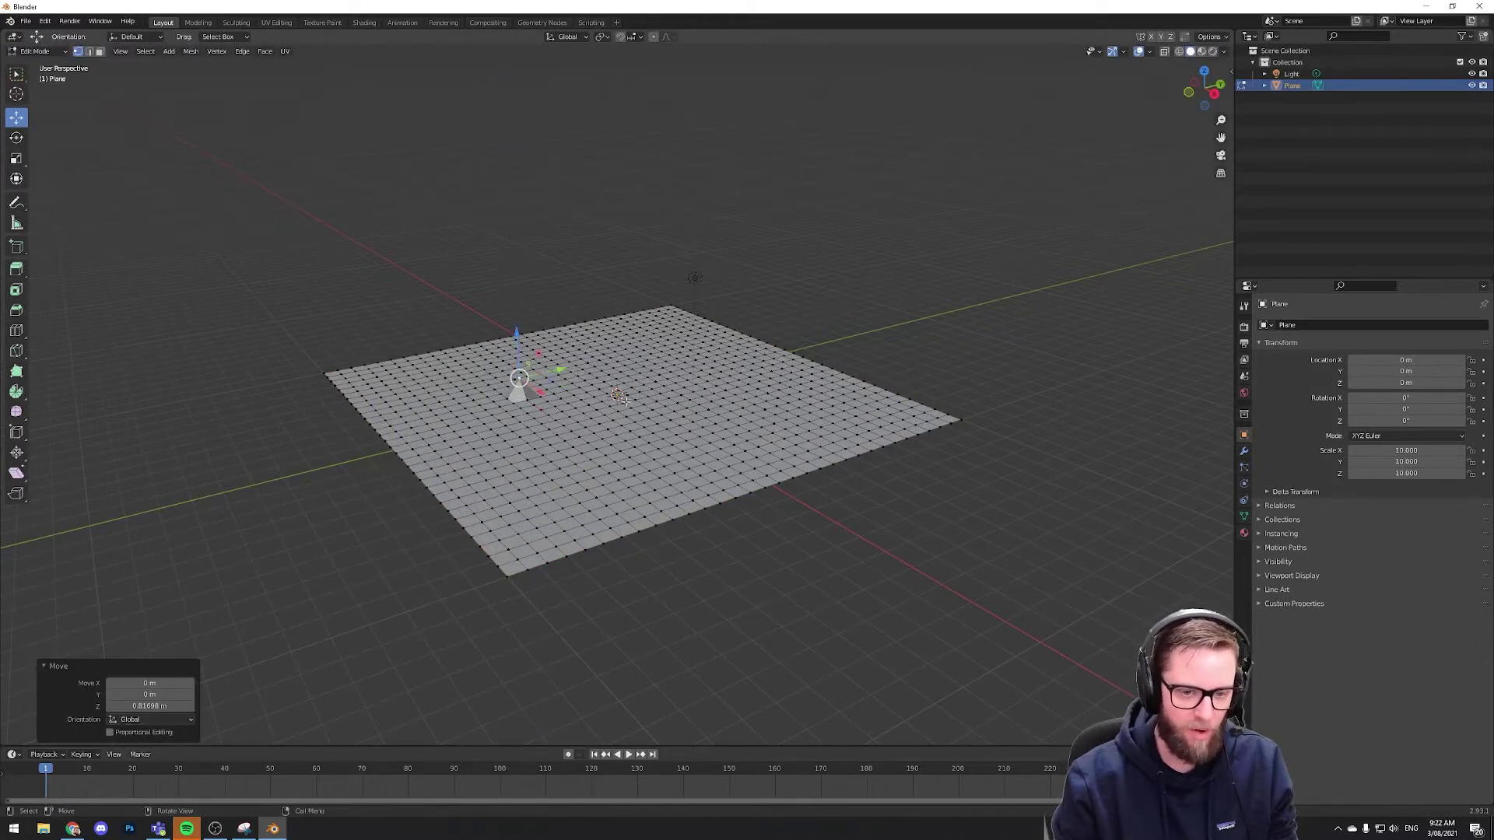
middle_drag(518, 396, 485, 368)
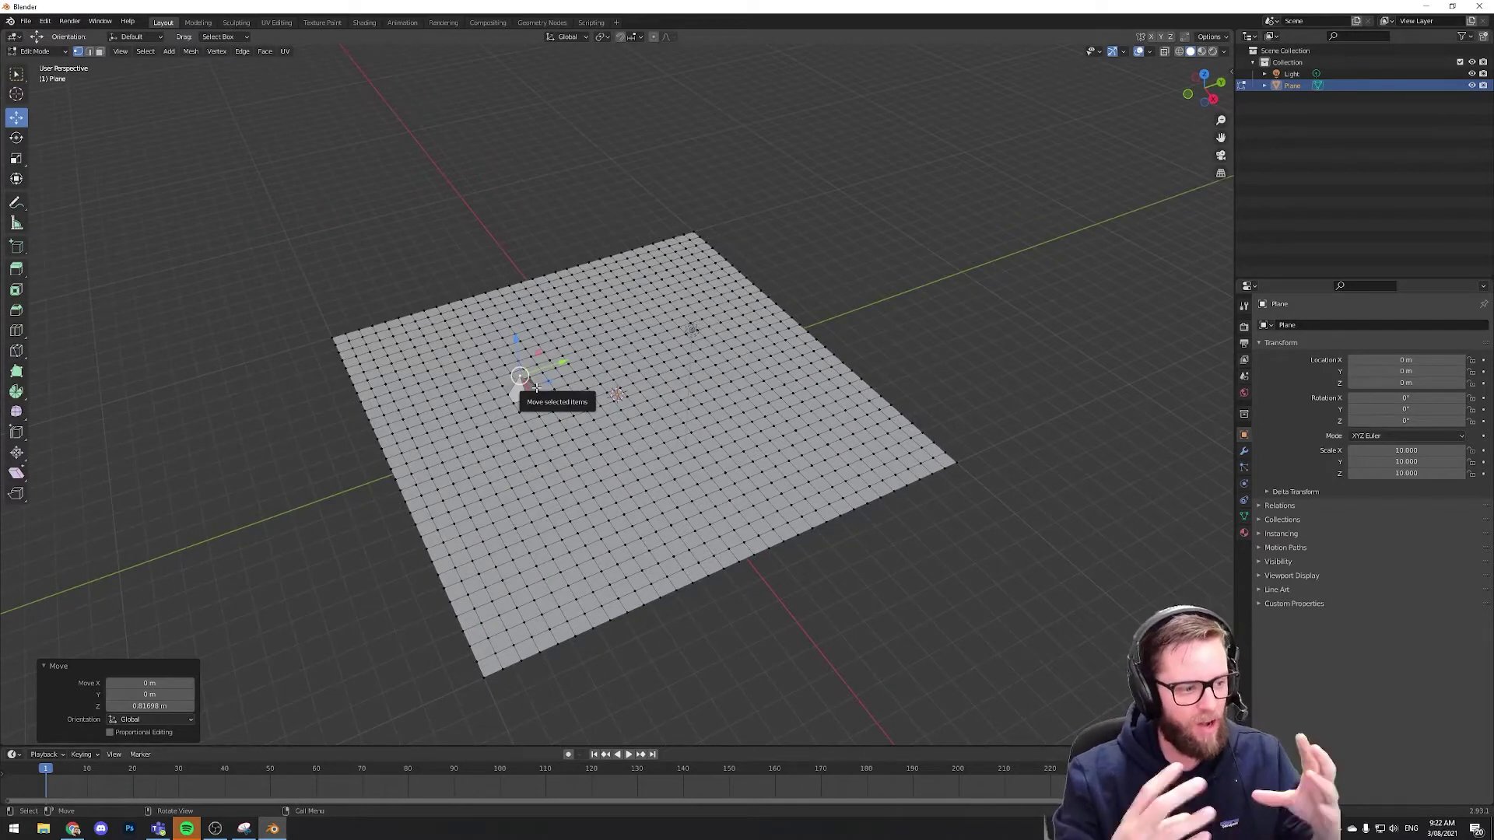
key(ctrl+z)
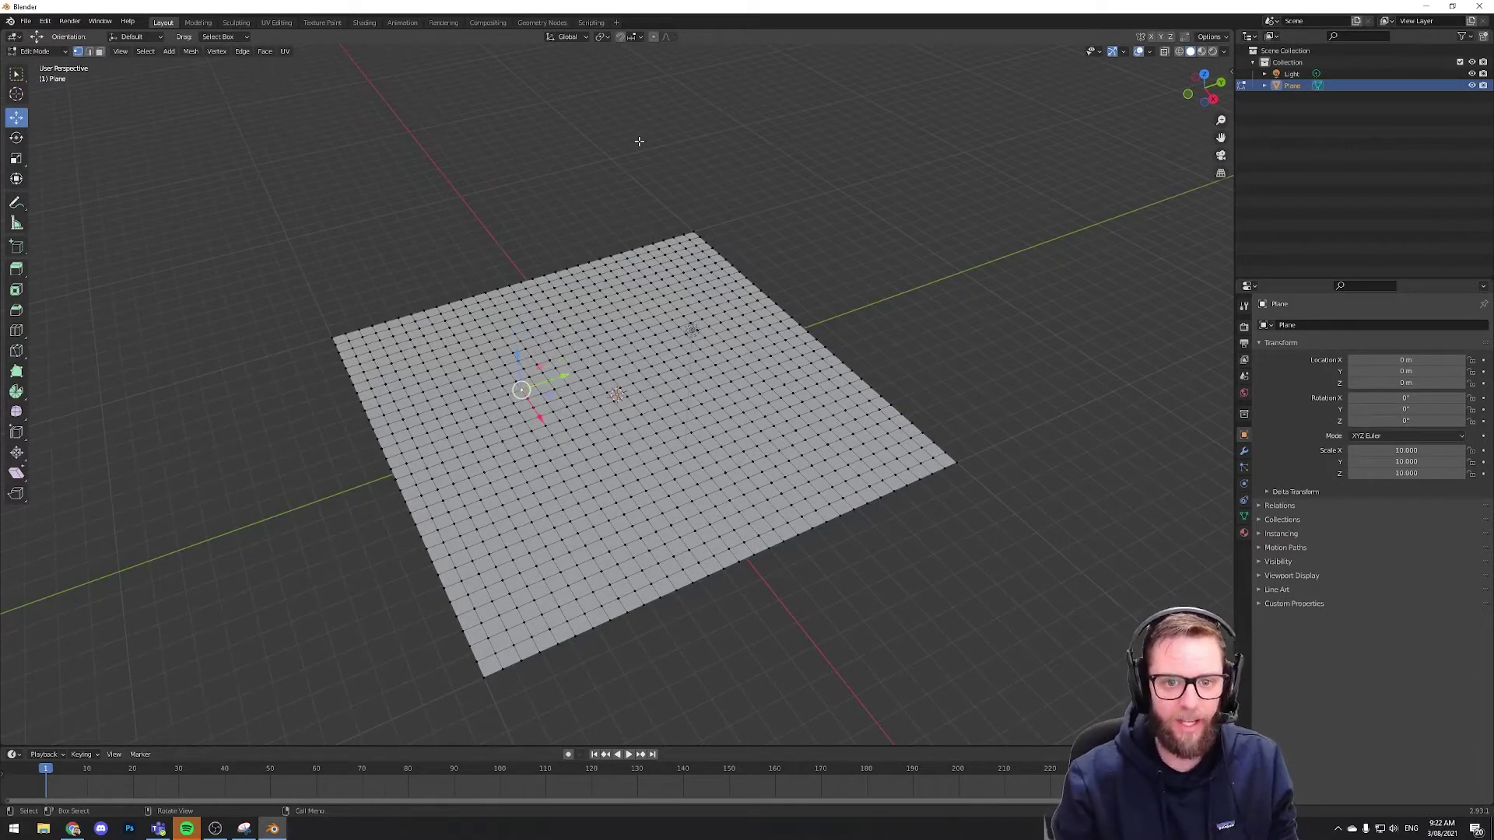
Turn on proportional editing with the Smooth falloff
key(a)
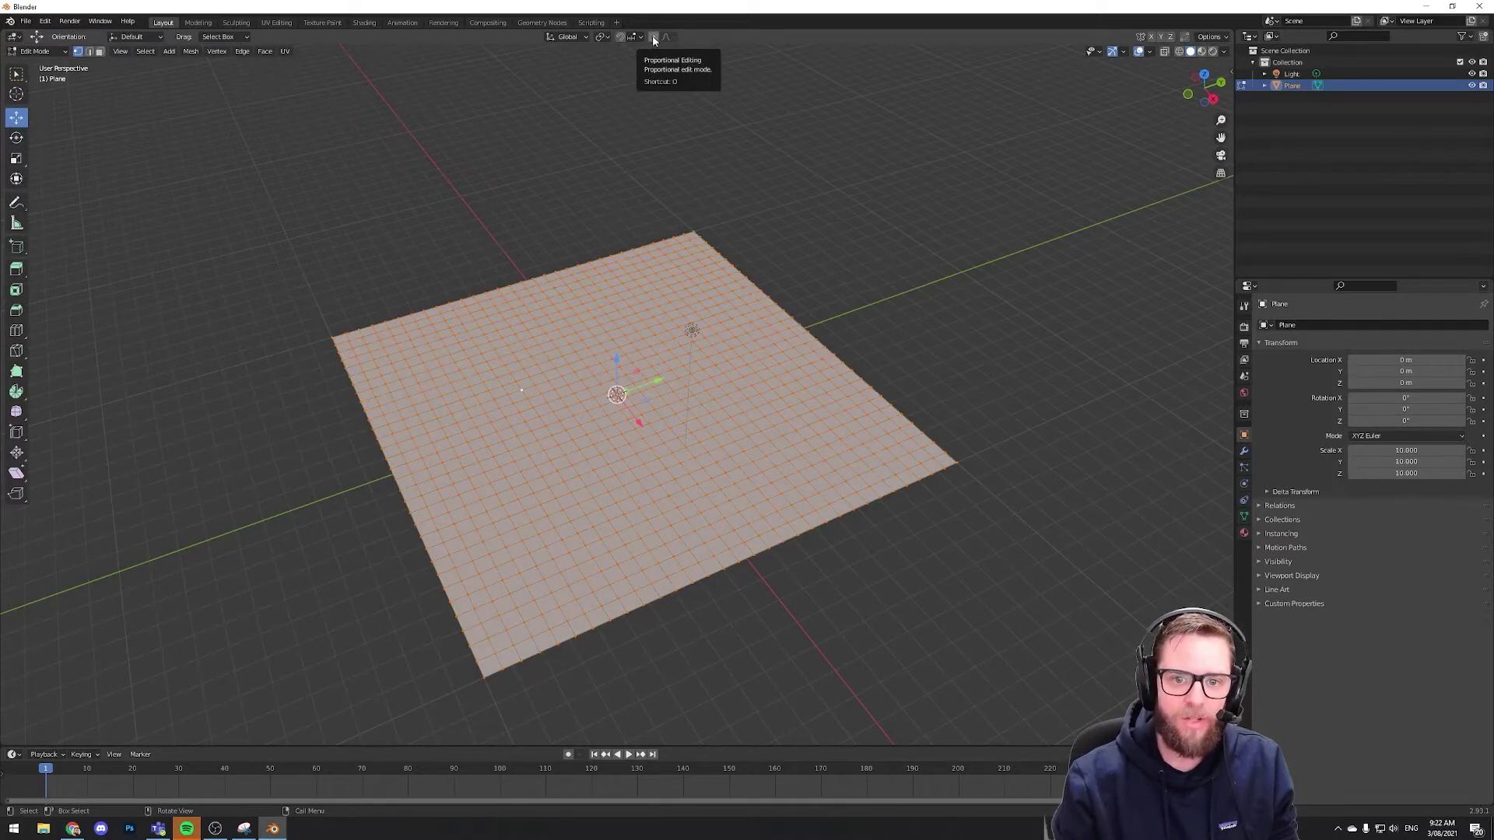
click(655, 38)
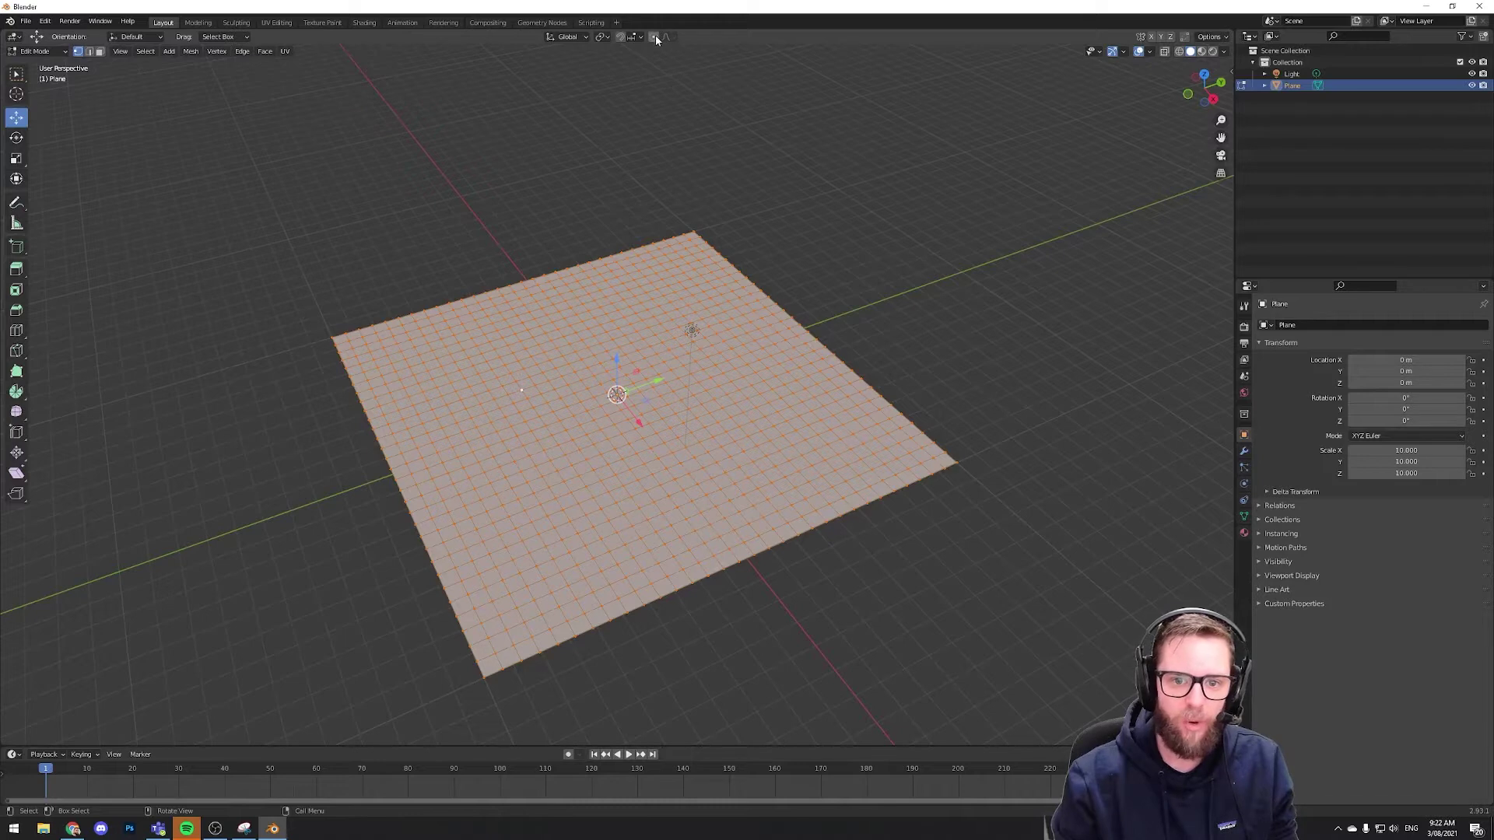
click(655, 39)
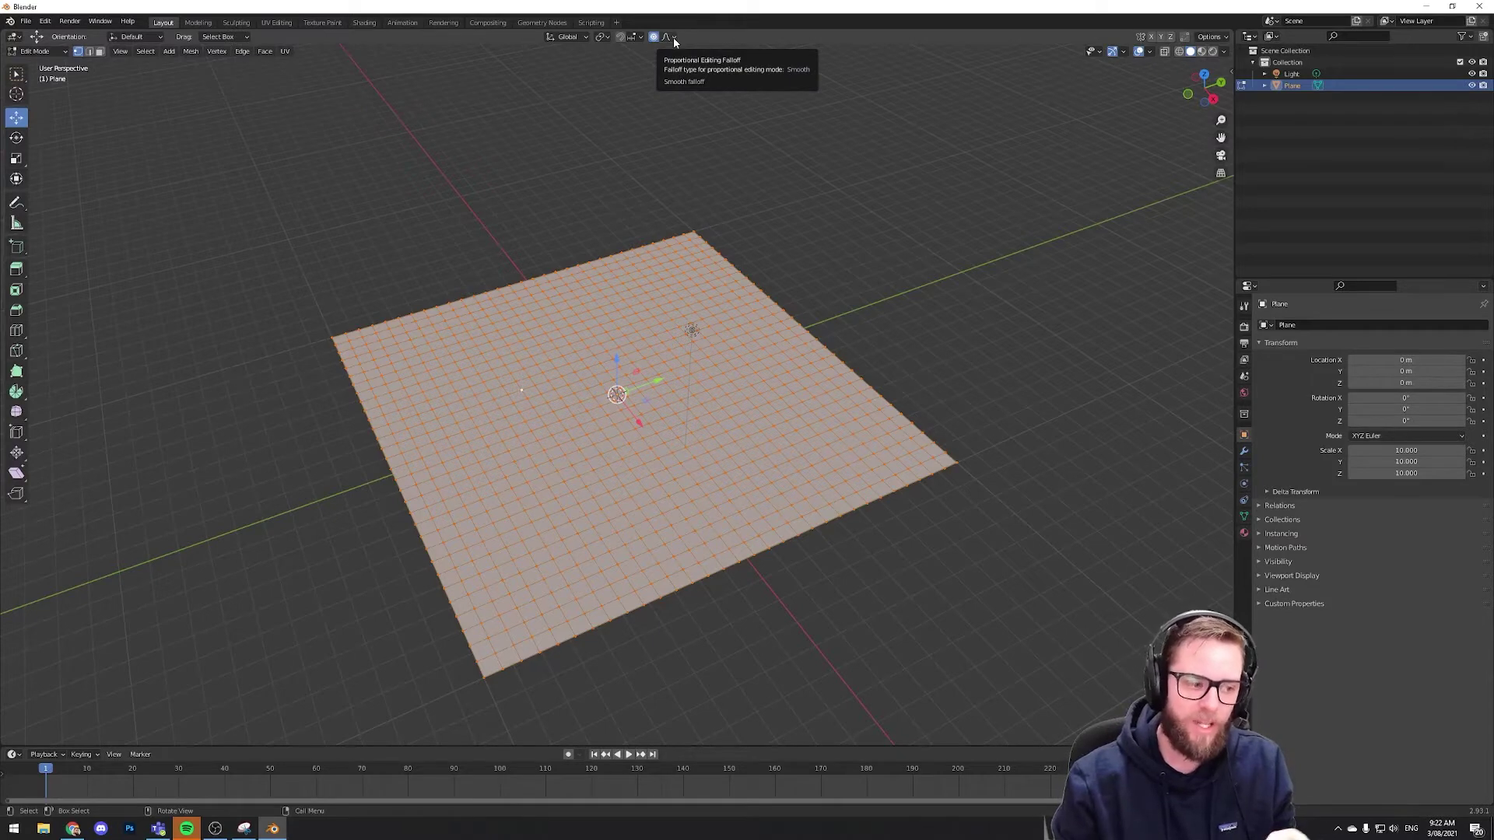
click(674, 37)
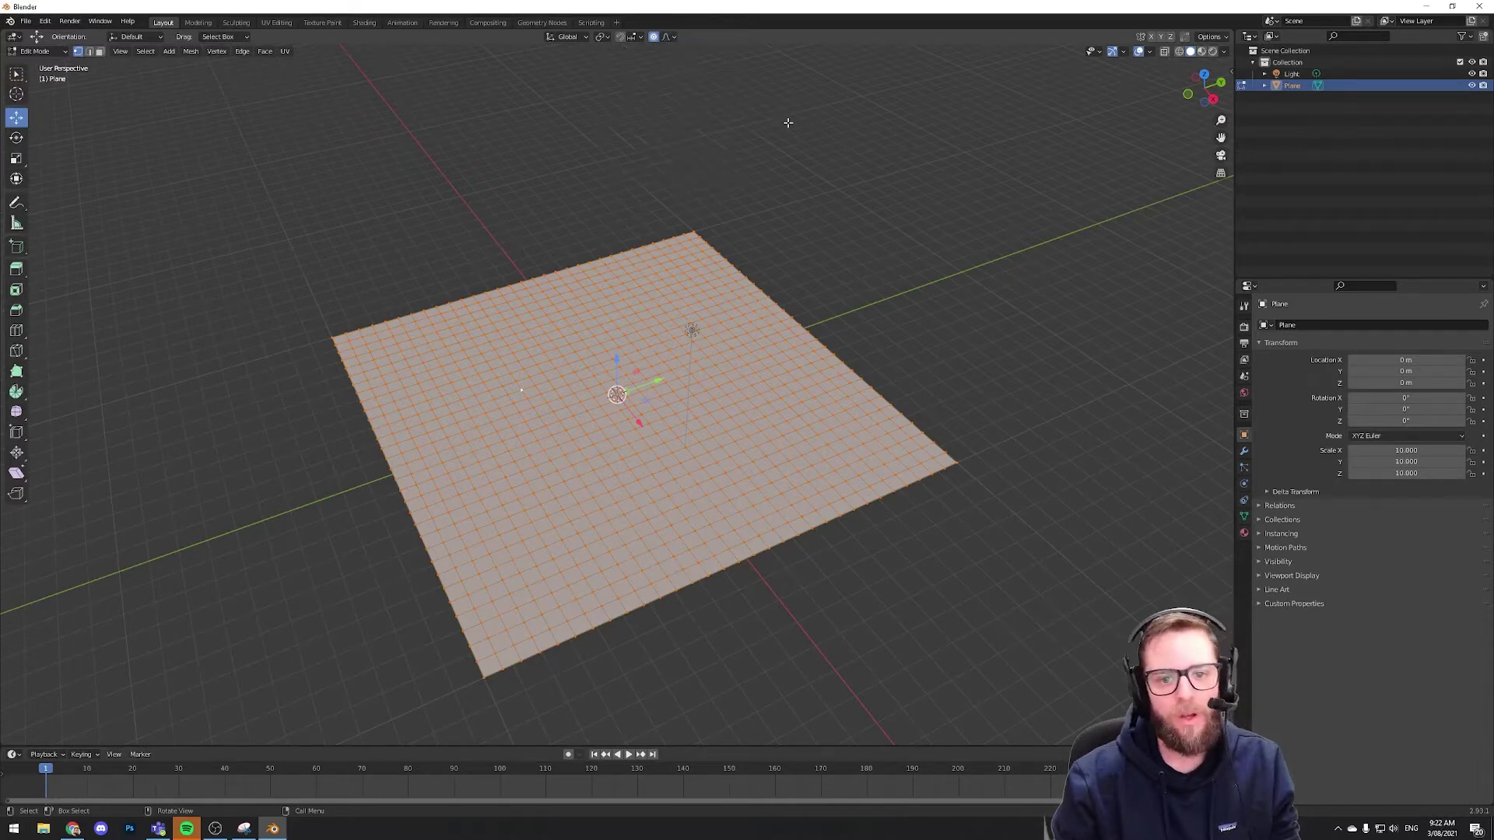
Raise a single vertex of the grid about 0.55 m along Z, pulling its neighbours up into a small peak
middle_drag(742, 294, 759, 256)
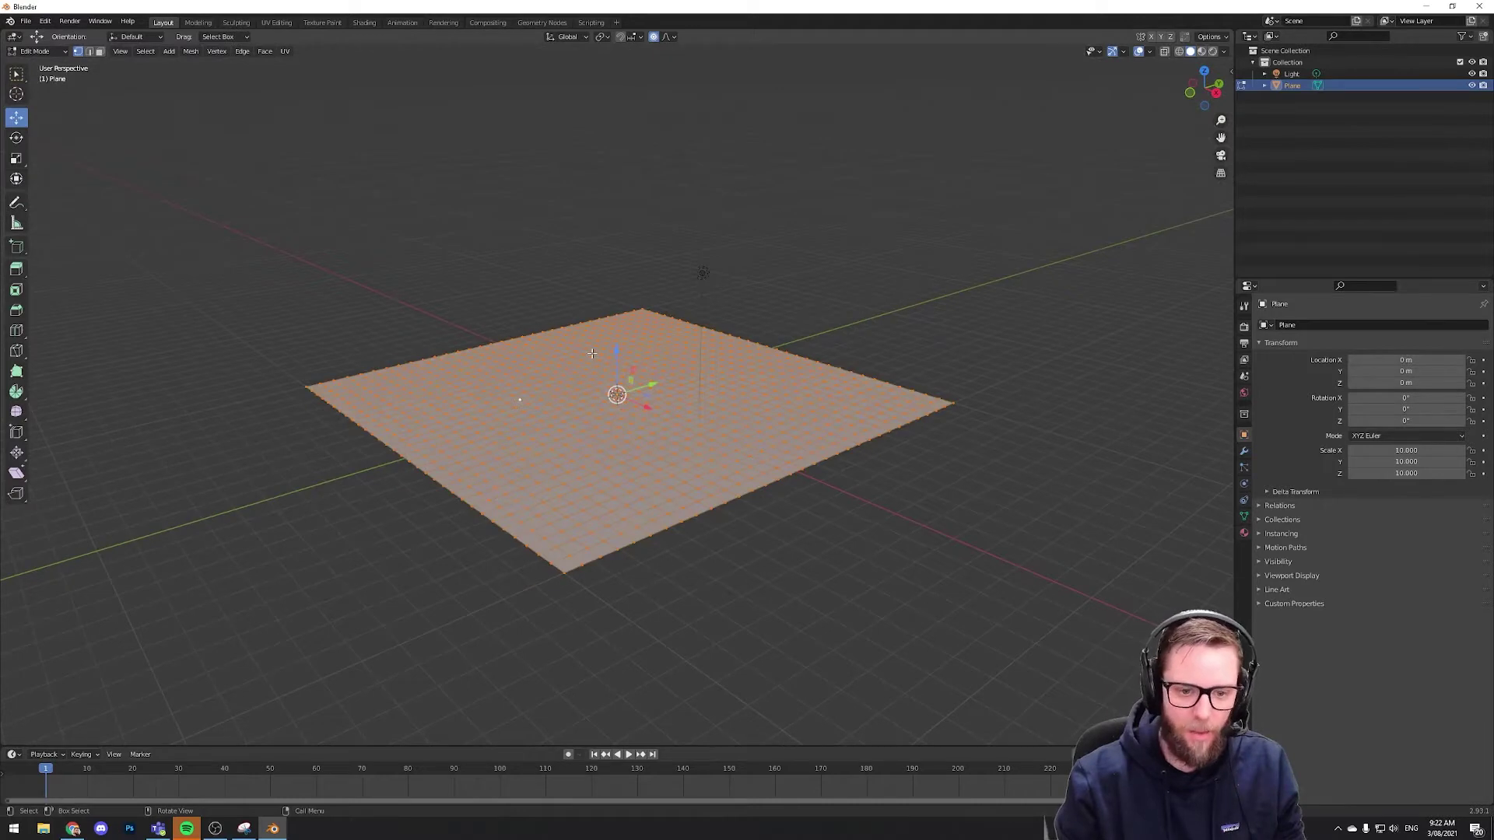
key(alt+a)
click(443, 403)
drag(442, 363, 450, 369)
scroll(443, 393, up, 5)
middle_drag(358, 407, 388, 424)
right_click(417, 401)
shift+middle_drag(376, 509, 660, 377)
scroll(661, 382, up, 2)
scroll(685, 324, up, 2)
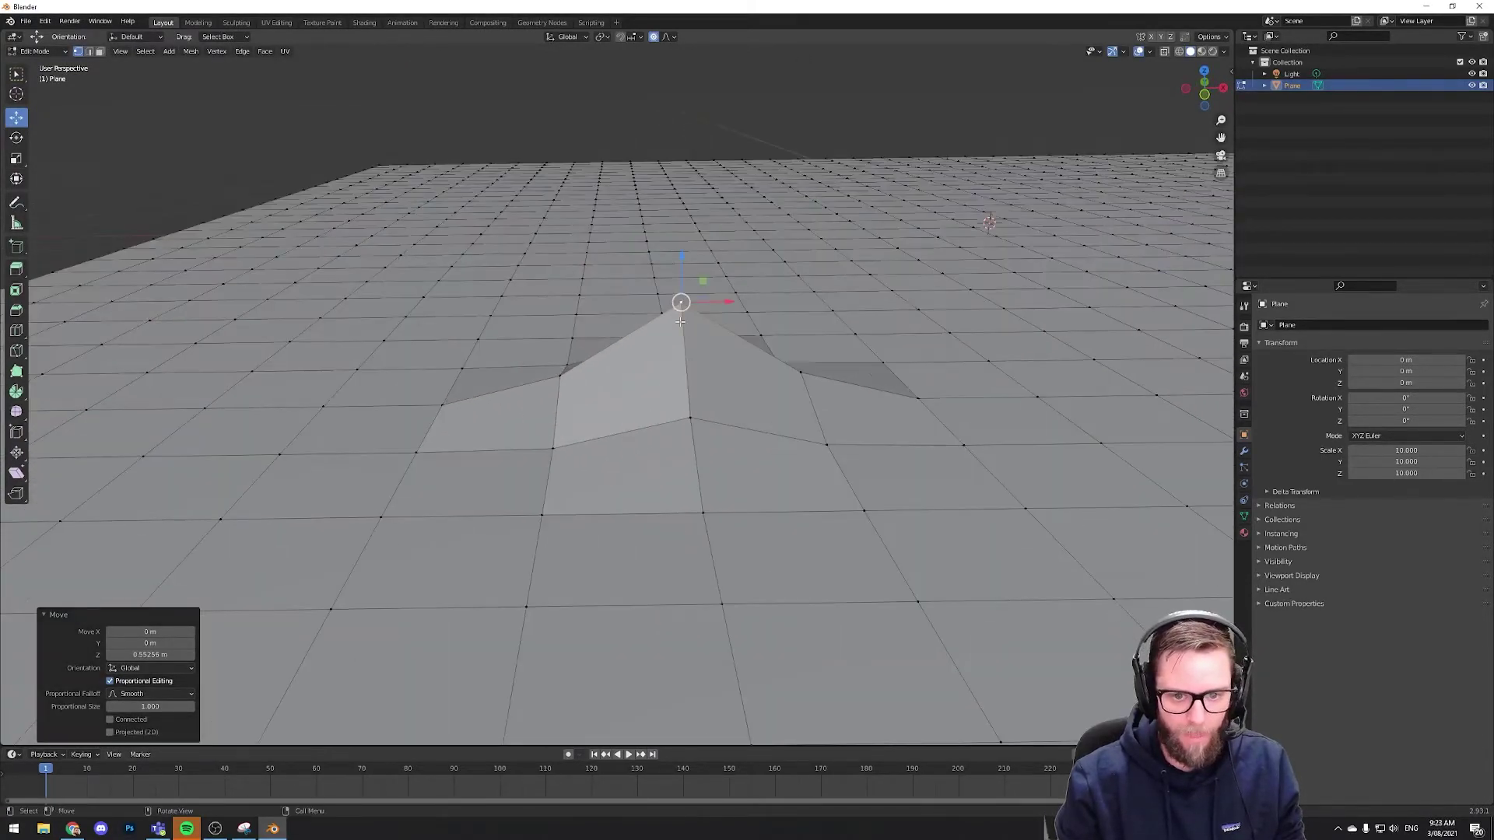
middle_drag(807, 429, 770, 444)
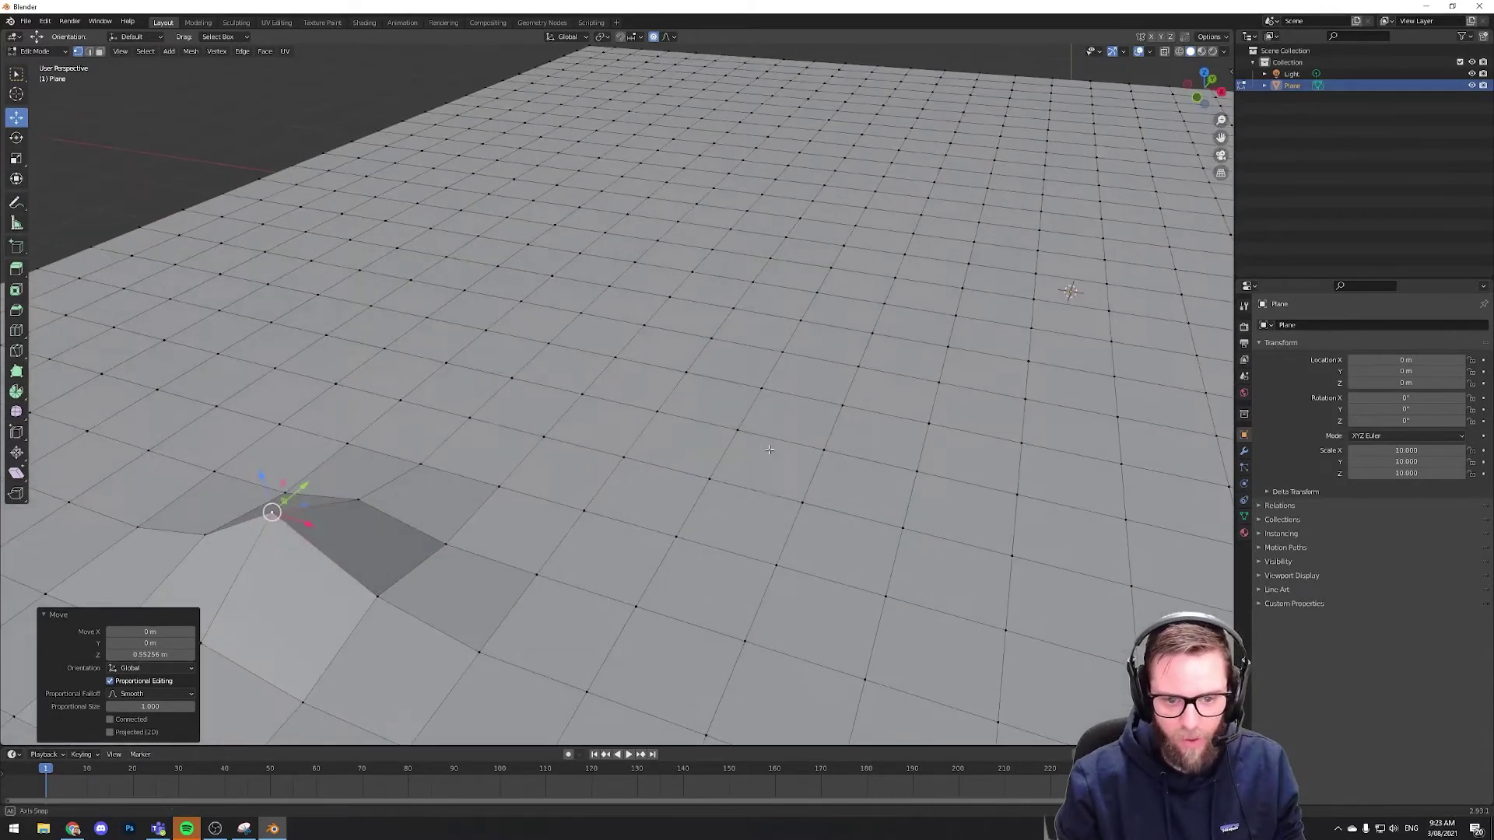
Raise more individual vertices beside the first peak along Z, the last one by about 0.43 m
scroll(389, 516, down, 5)
middle_drag(397, 515, 571, 439)
click(554, 439)
drag(553, 400, 495, 406)
click(499, 454)
middle_drag(535, 390, 487, 412)
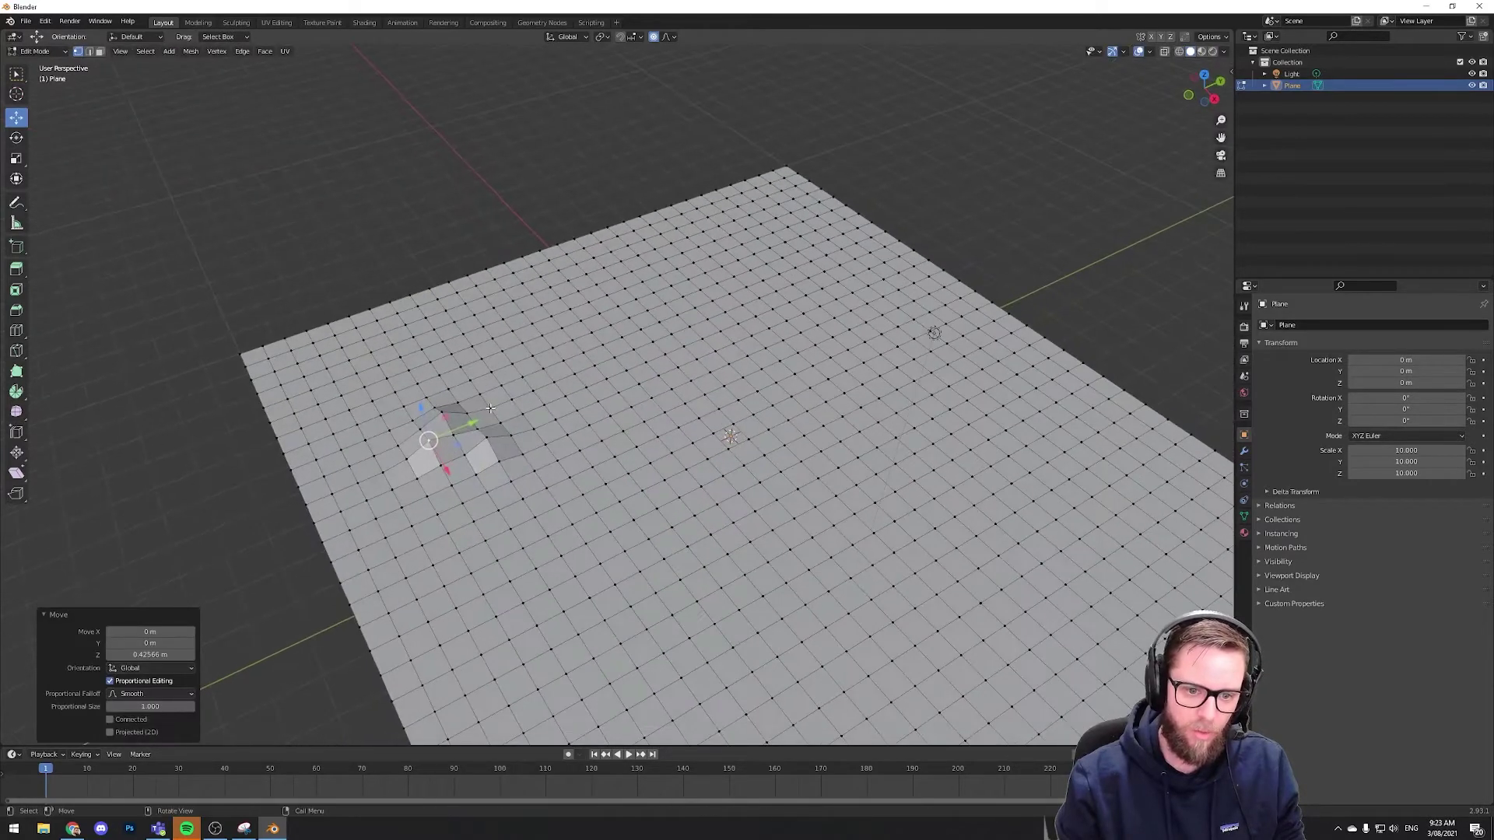
Extend the cluster of peaks by raising further adjacent vertices along Z, the last one by about 0.5 m
click(490, 408)
drag(488, 389, 529, 381)
click(475, 430)
click(534, 430)
click(436, 447)
drag(436, 448, 486, 391)
click(492, 438)
middle_drag(651, 449, 616, 439)
Circle-select the vertices in the middle of the peak cluster and raise them about 0.36 m along Z
key(c)
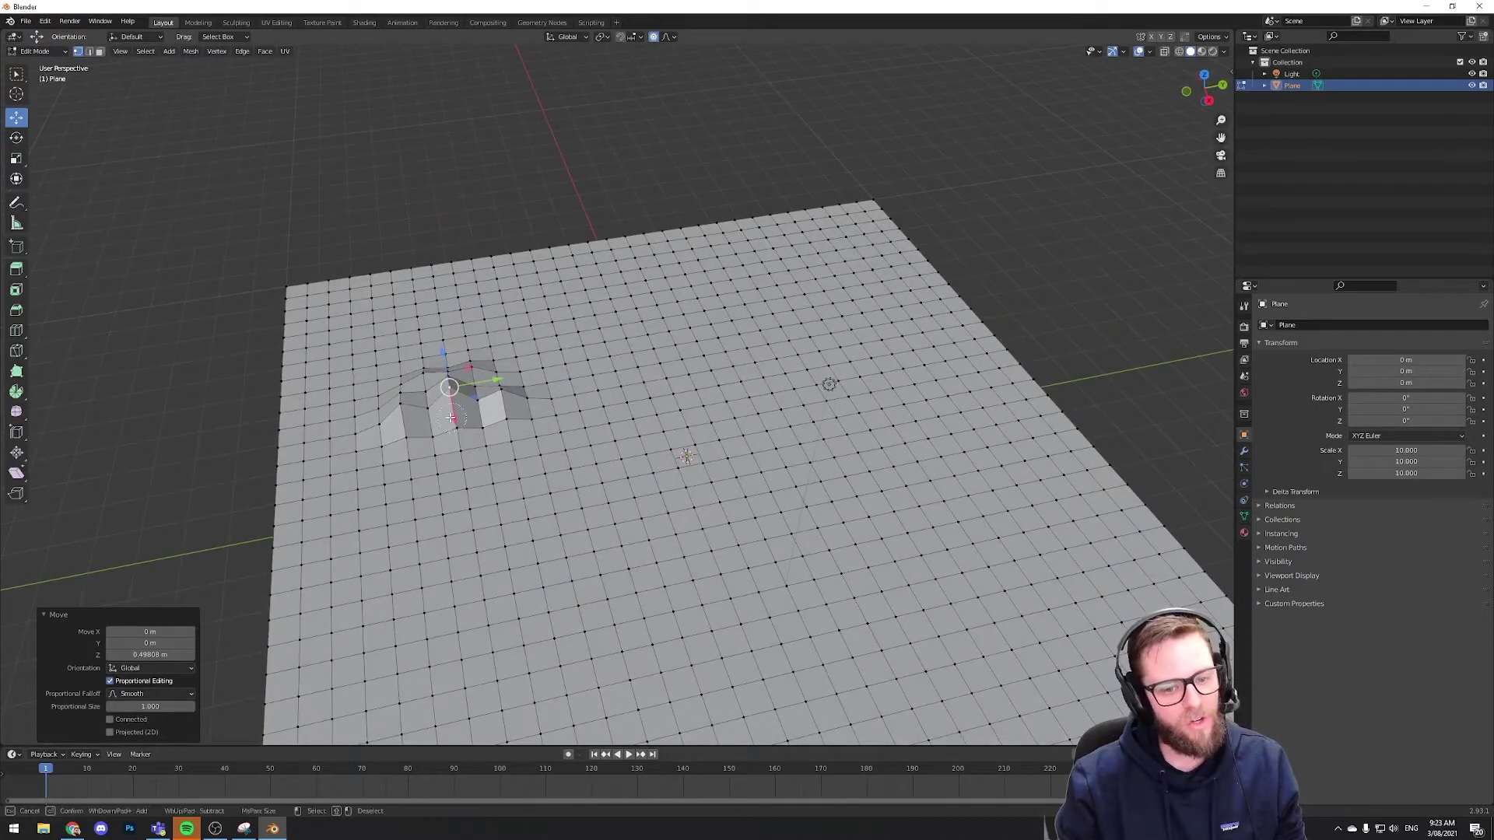
mouse_move(450, 410)
mouse_down()
mouse_move(459, 387)
mouse_move(413, 436)
mouse_up()
right_click(706, 379)
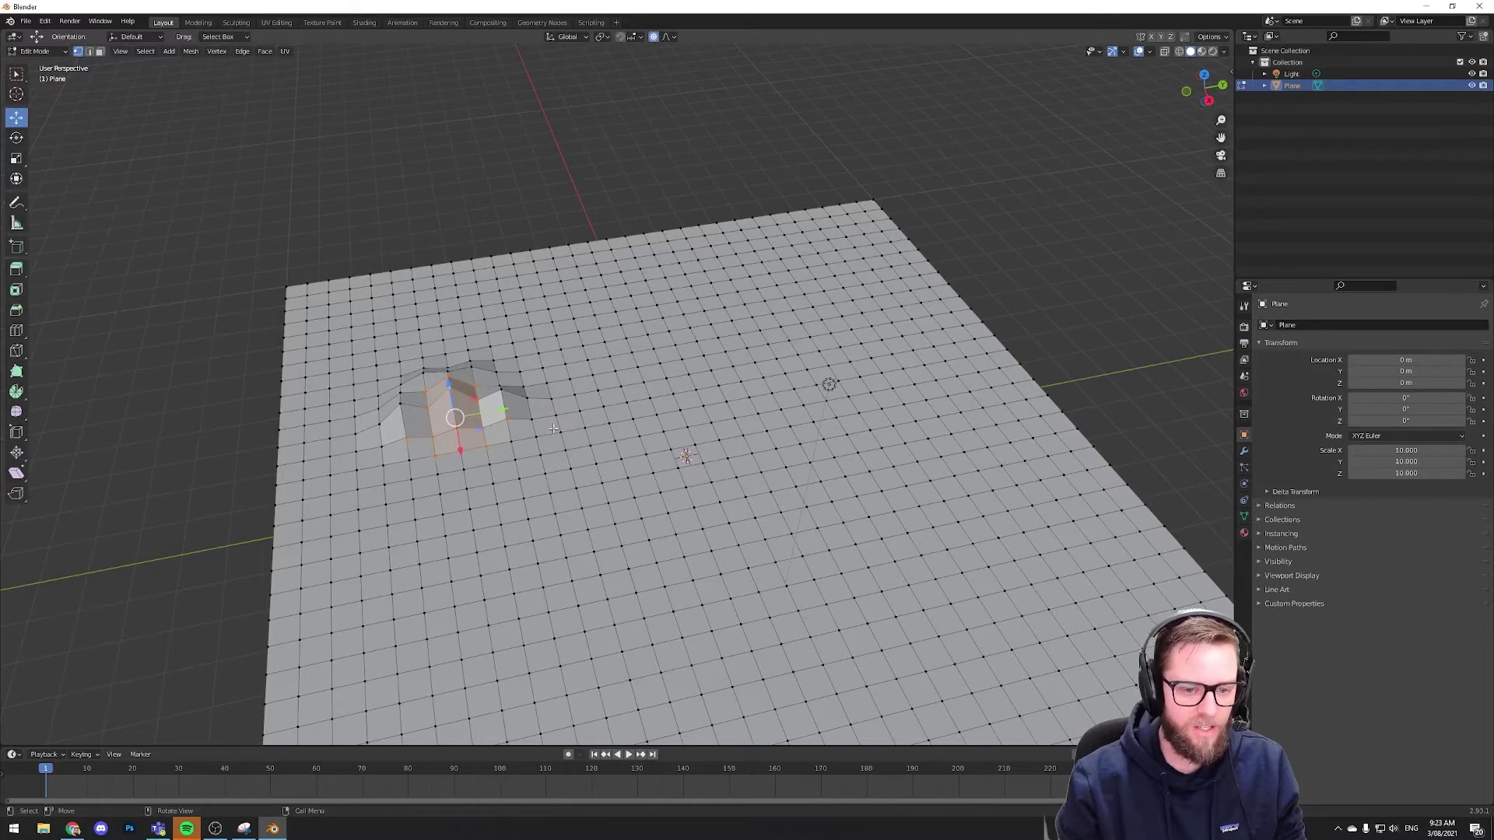
middle_drag(459, 408, 563, 406)
key(g)
key(z)
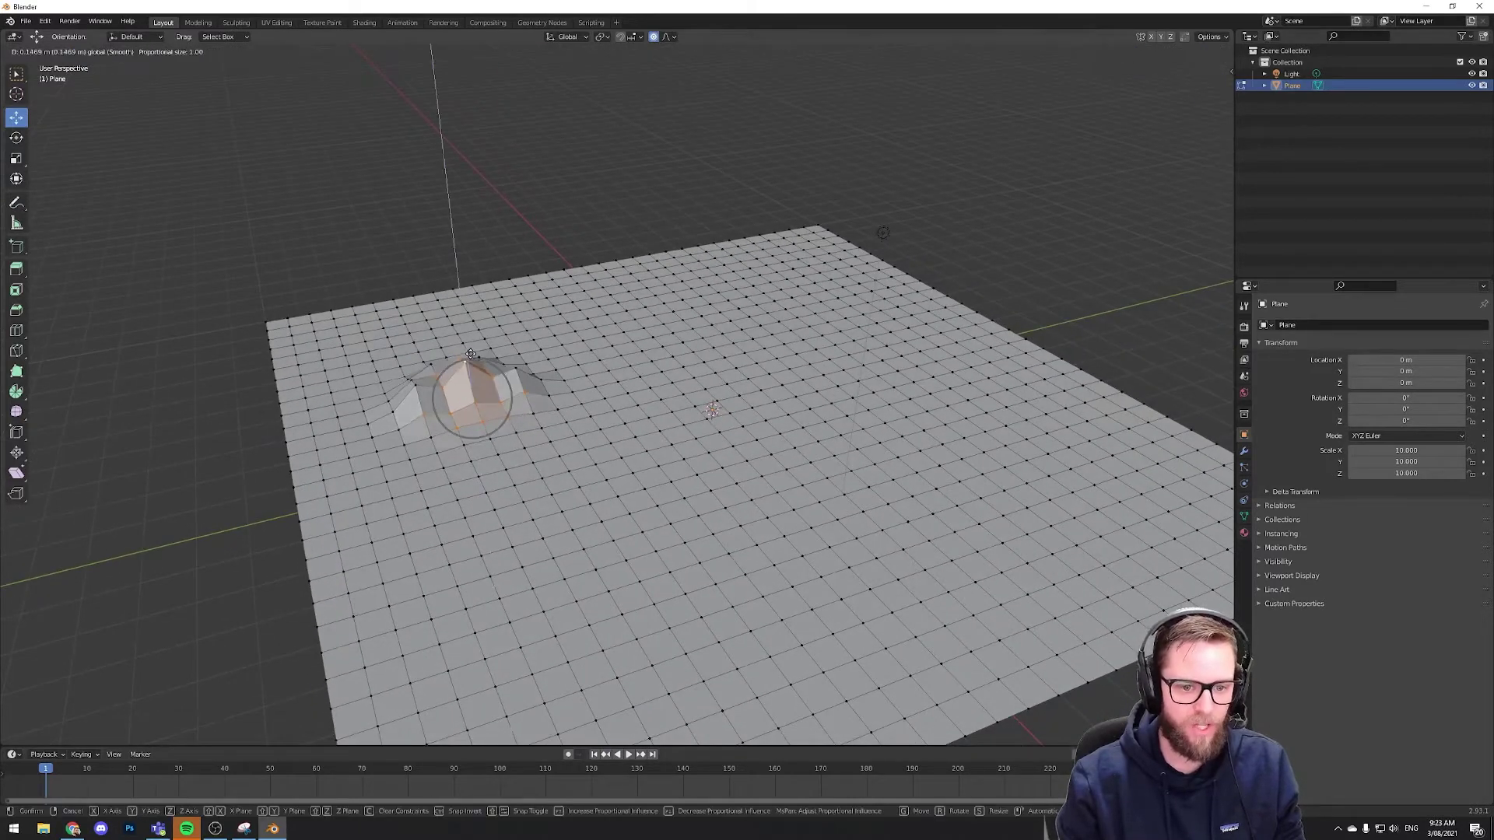
click(471, 347)
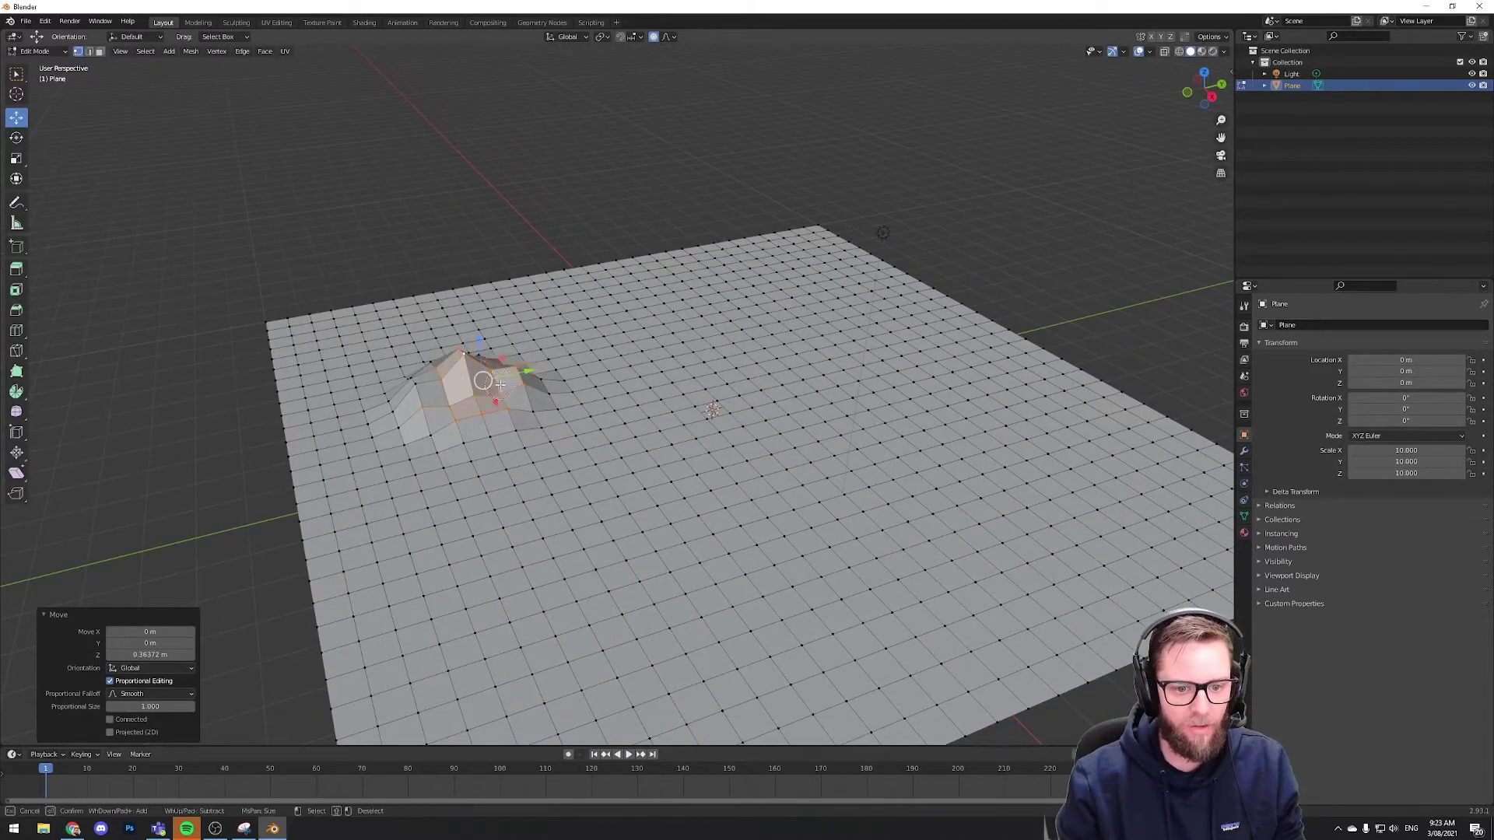
Raise the selected mountain vertices about 0.15 m more, and lift additional vertices on its flank to widen the ridge
drag(476, 344, 478, 336)
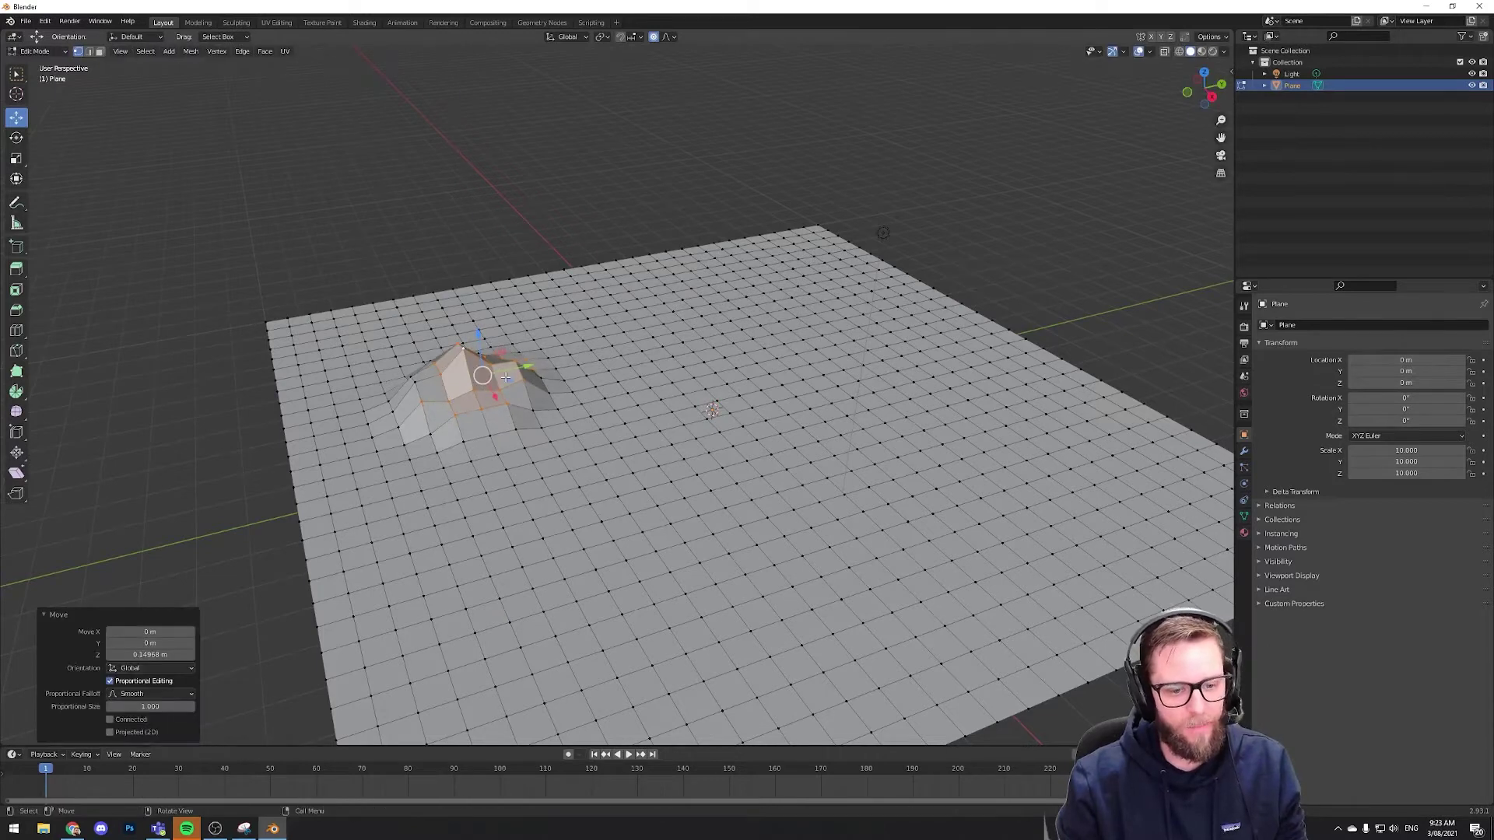
key(alt+a)
shift+click(497, 389)
shift+click(506, 403)
shift+click(547, 377)
shift+click(539, 350)
drag(523, 341, 521, 322)
click(600, 442)
middle_drag(599, 442, 728, 466)
scroll(708, 455, down, 3)
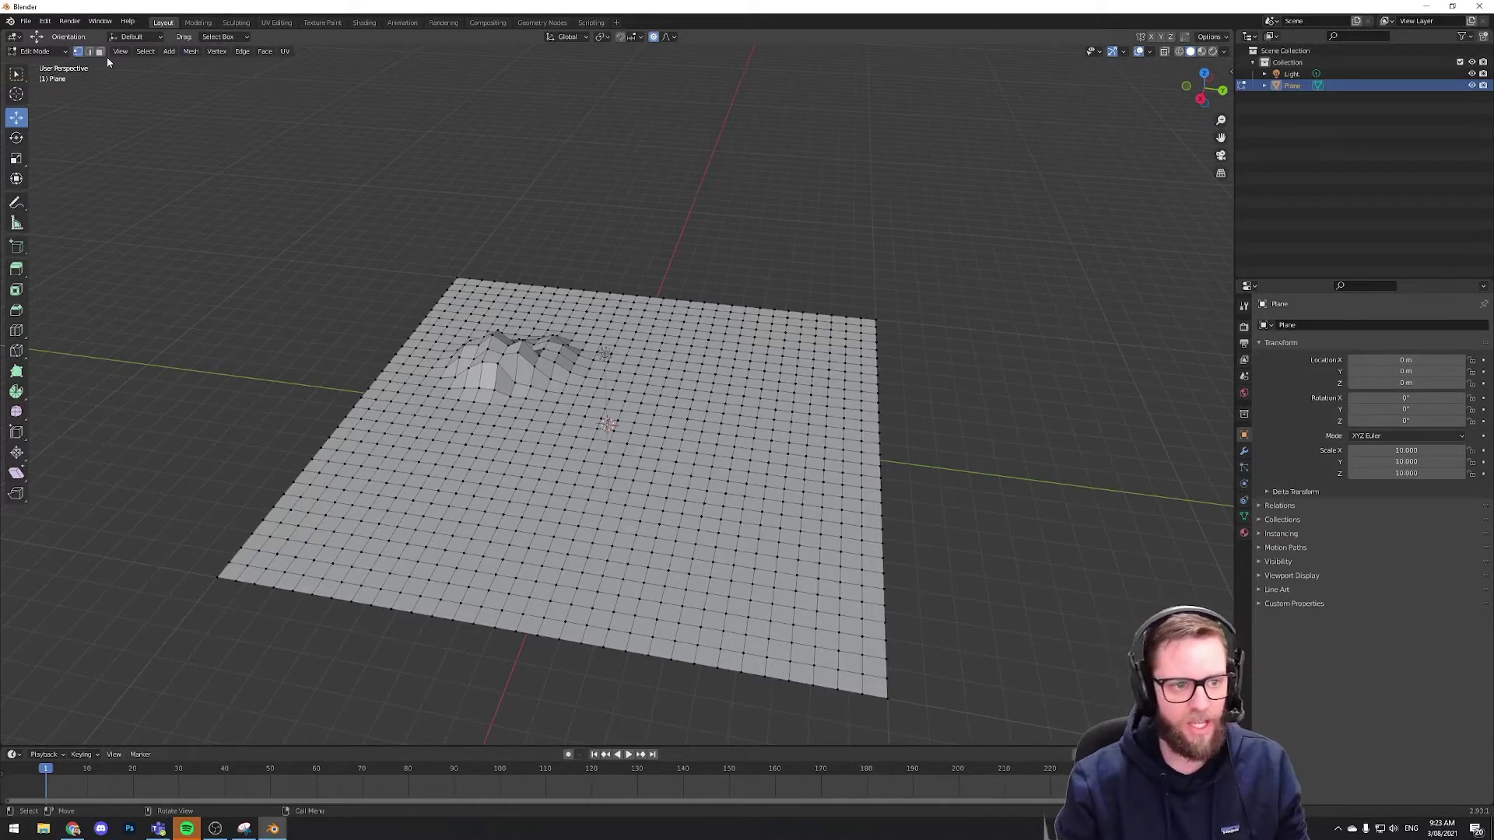
Circle-select faces between the mountain and the plane's near edge and raise them into a low, broad hill
key(c)
key(Escape)
drag(454, 460, 454, 453)
key(ctrl+z)
Circle-select a patch of faces near the plane's front corner, across from the low hill, and raise it slightly into another mound
middle_drag(668, 491, 664, 460)
shift+click(670, 471)
key(a)
key(a)
key(c)
click(668, 472)
right_click(666, 438)
drag(666, 438, 666, 431)
key(a)
key(a)
key(c)
click(673, 466)
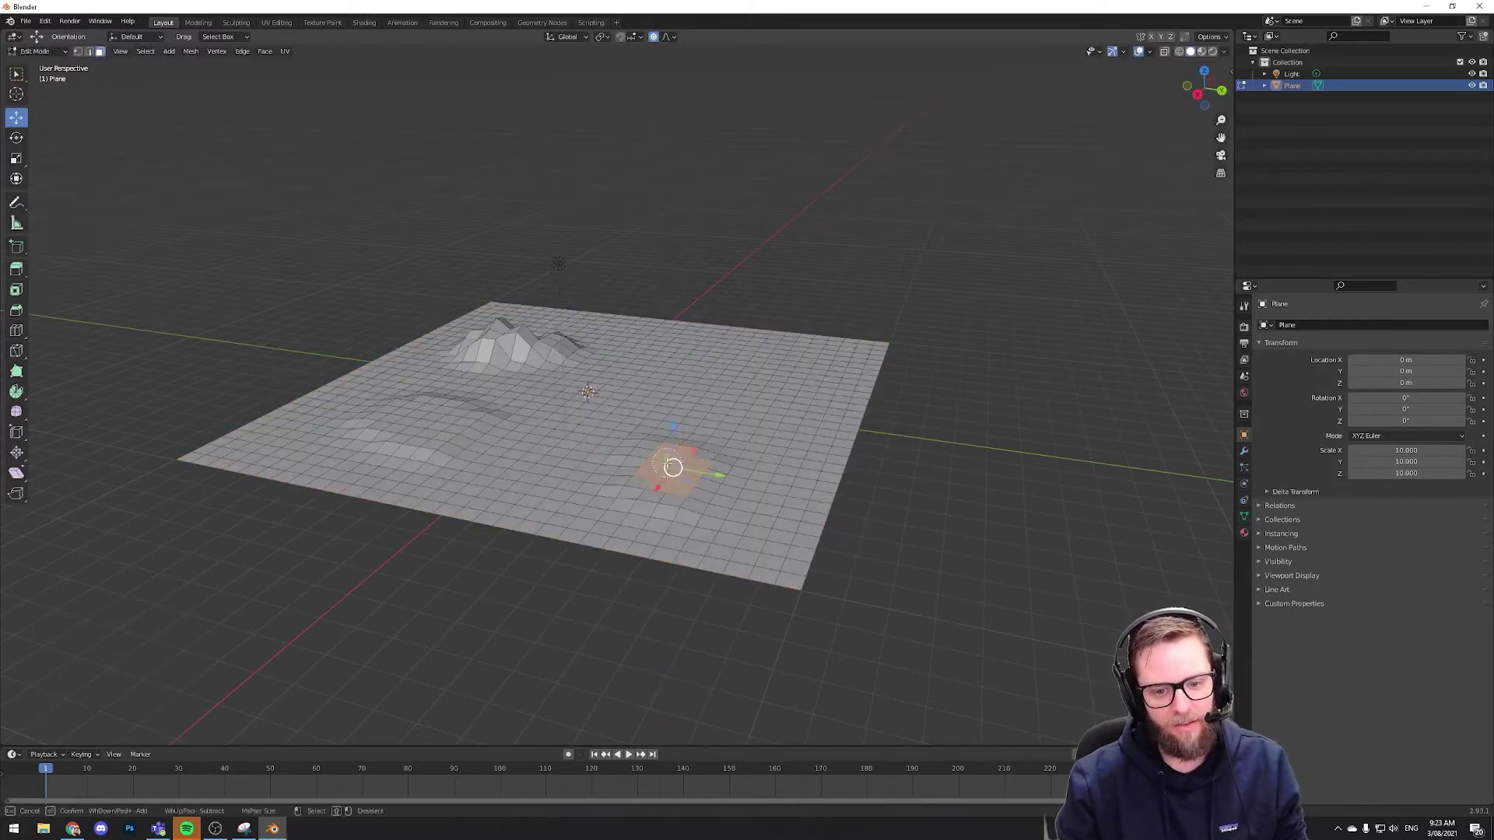
right_click(673, 466)
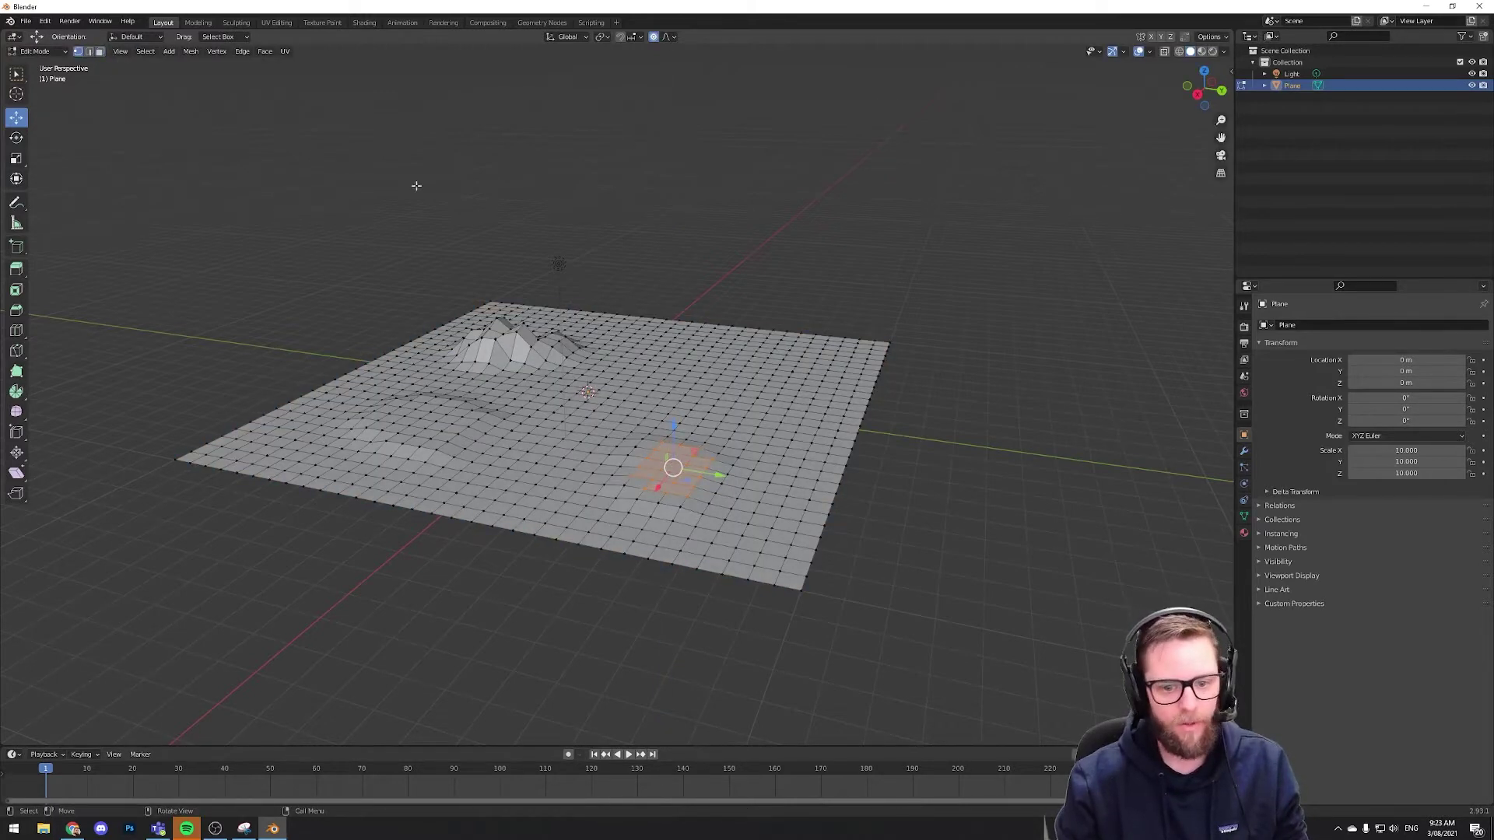
right_click(678, 469)
right_click(674, 465)
key(Escape)
Circle-select the vertices at the centre of the front-corner mound and raise them along Z
key(c)
click(674, 476)
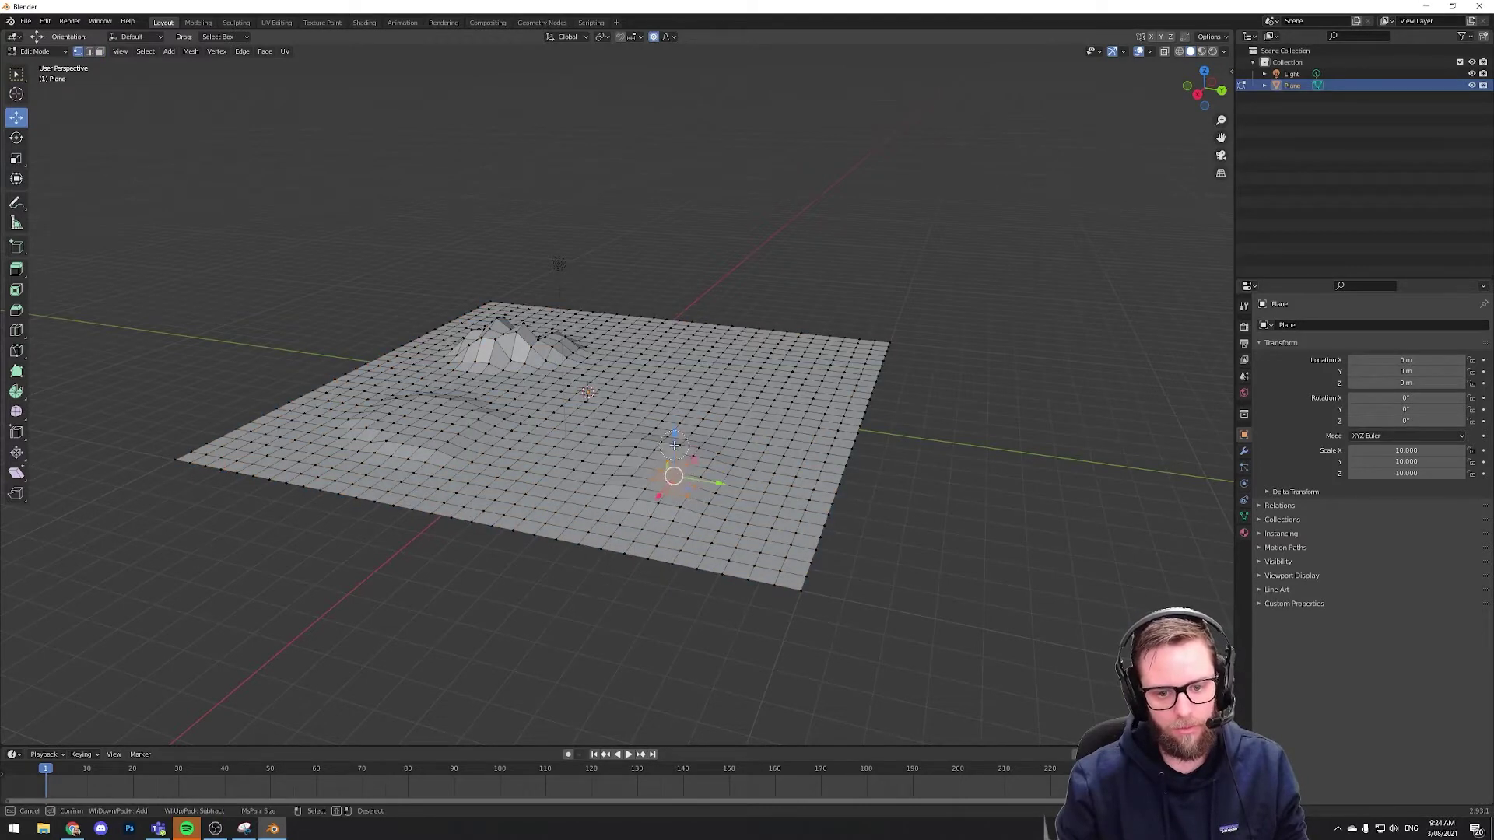
right_click(674, 445)
key(g)
key(z)
click(674, 432)
Select further vertices on the front-corner mound and raise them along Z into a sharper peak
click(688, 463)
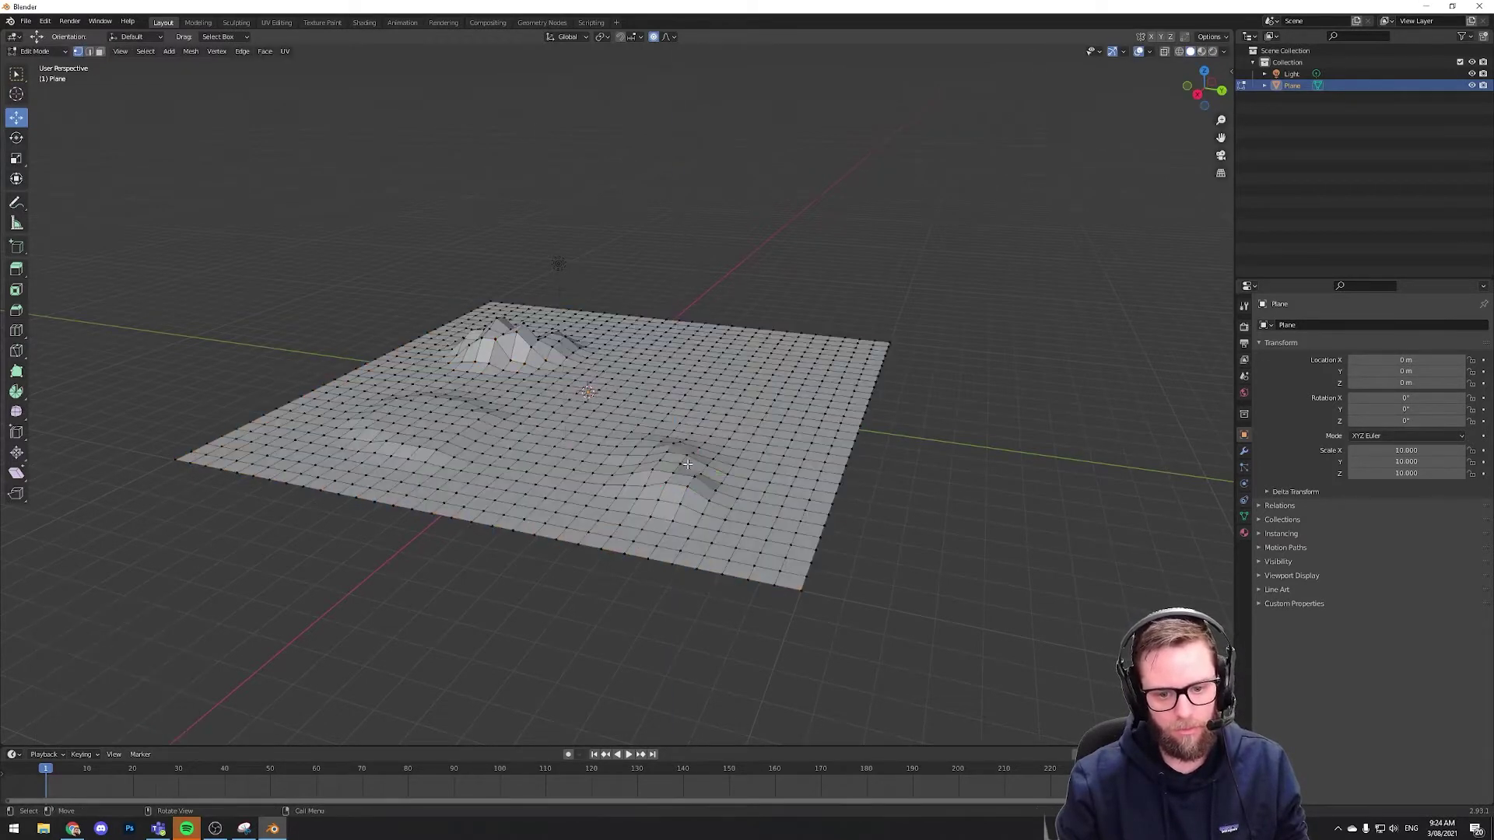
drag(680, 440, 698, 424)
click(705, 446)
middle_drag(743, 423, 762, 470)
click(693, 604)
drag(697, 582, 732, 516)
click(731, 550)
key(g)
key(z)
click(743, 585)
Circle-select the vertices just behind the front-corner peak and raise them about 0.41 m along Z to form a second summit
middle_drag(743, 585, 752, 472)
key(c)
click(731, 450)
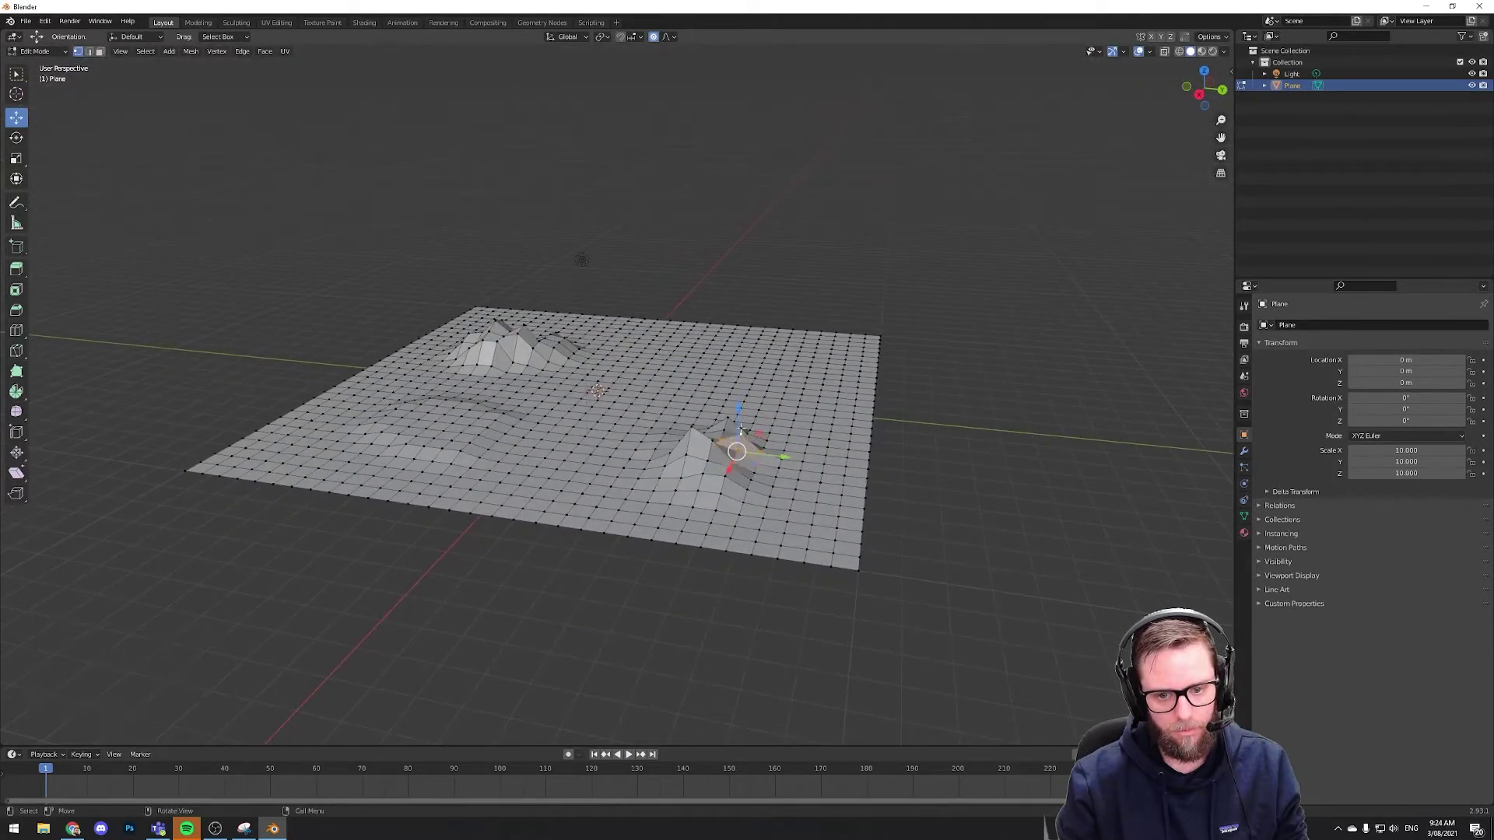
key(g)
key(z)
click(737, 403)
Circle-select additional vertices on the front mountain's flank facing the low hill and raise them to widen the ridge
middle_drag(737, 403, 650, 494)
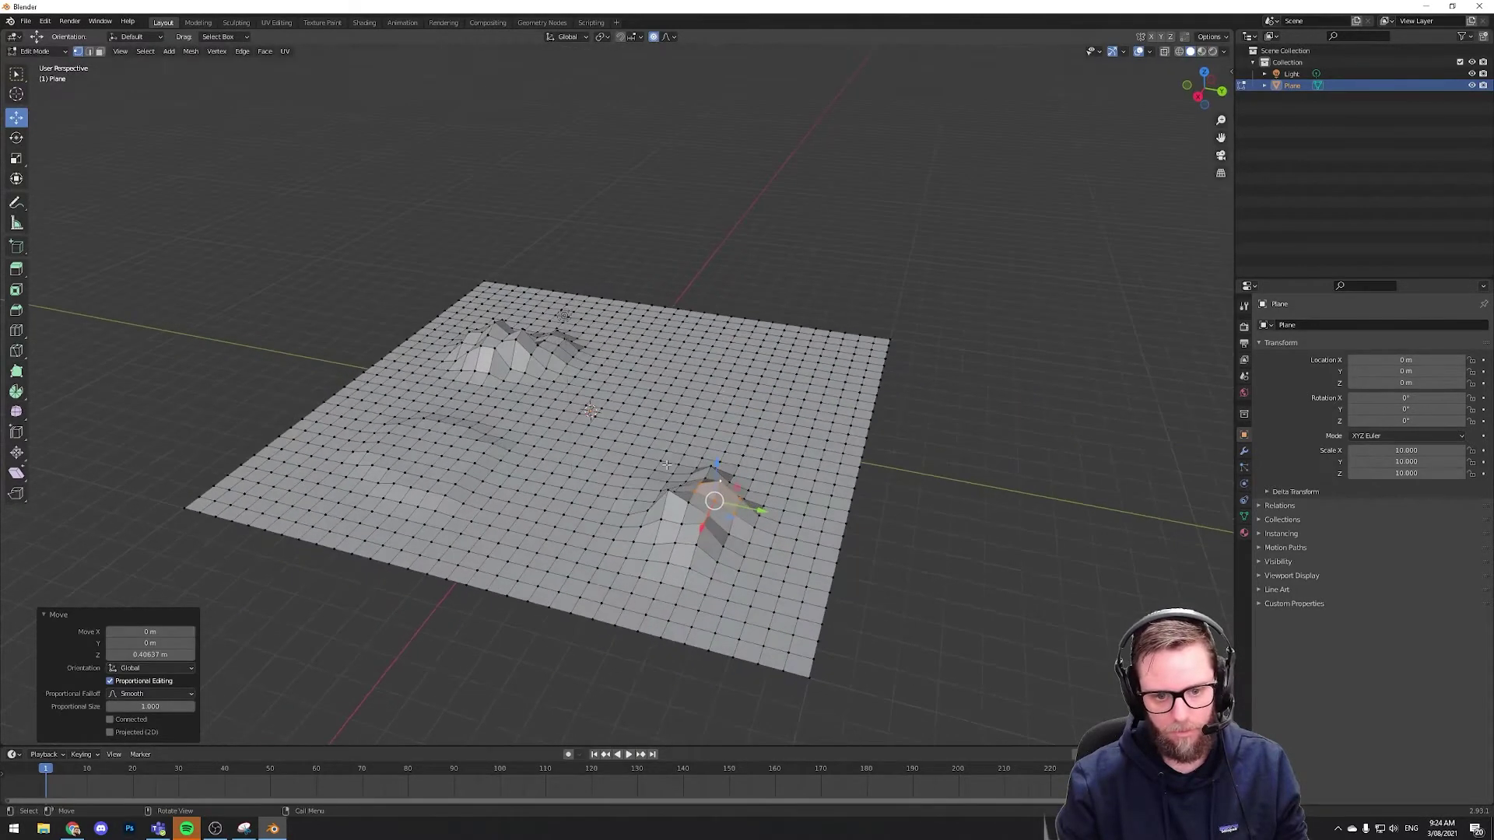
key(c)
click(649, 507)
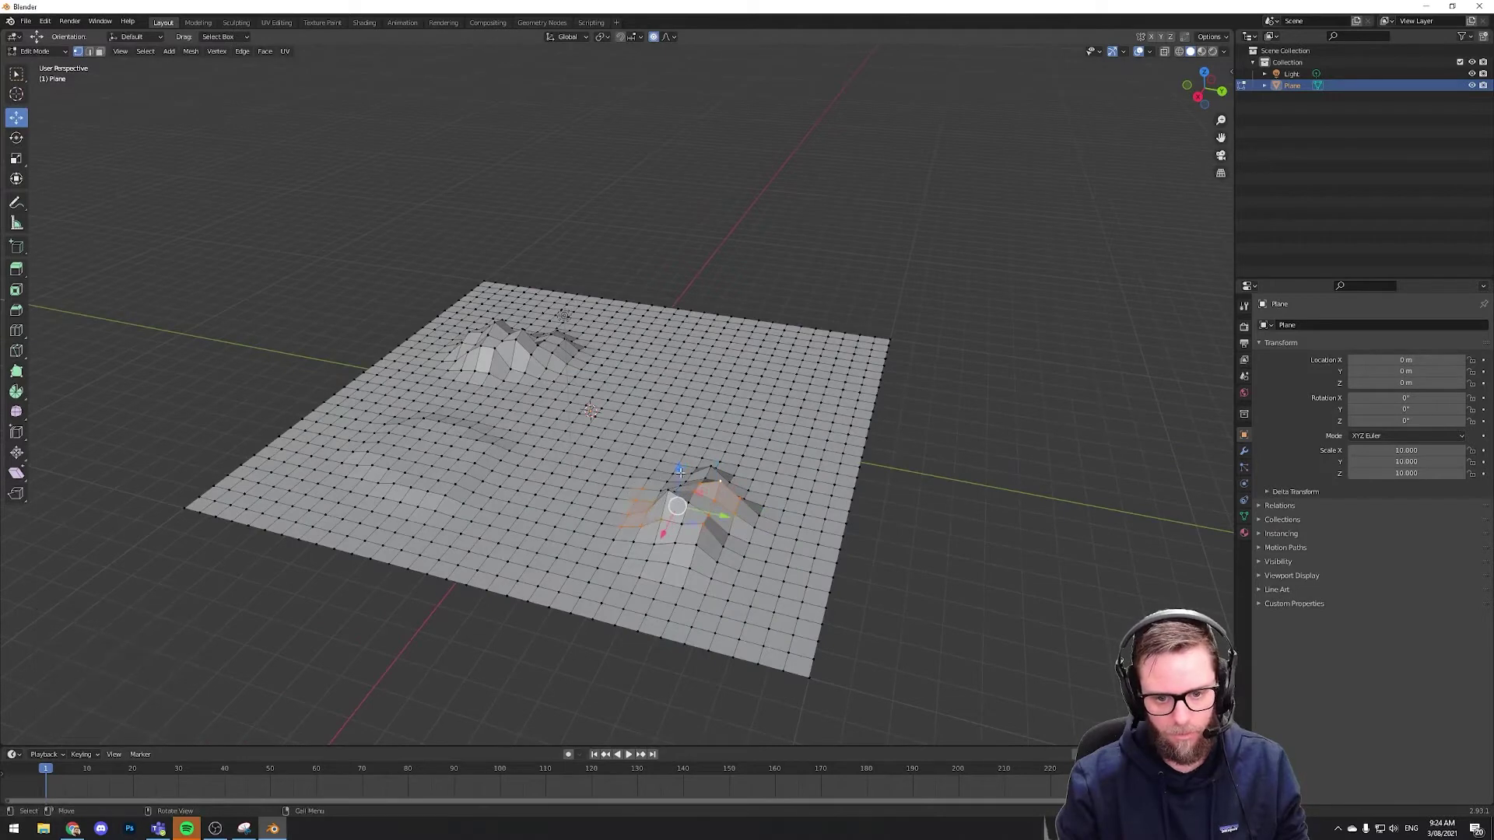
key(g)
key(z)
click(680, 455)
Clear the selection, circle-select a broad patch of flat vertices near the plane's far corner behind the front mountain, and lower it slightly into a dip
key(a)
middle_drag(806, 484, 890, 515)
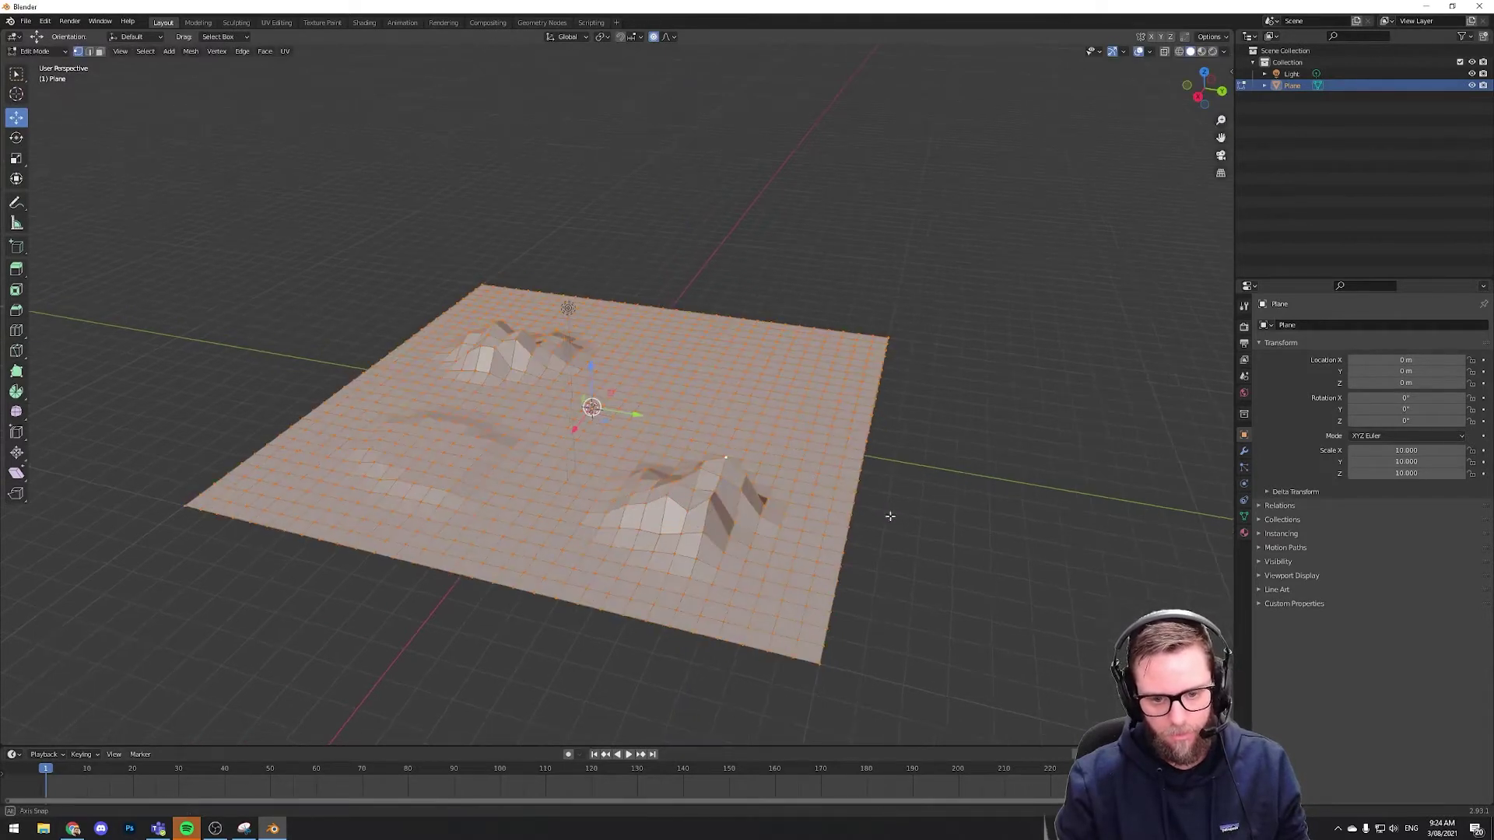
key(alt+a)
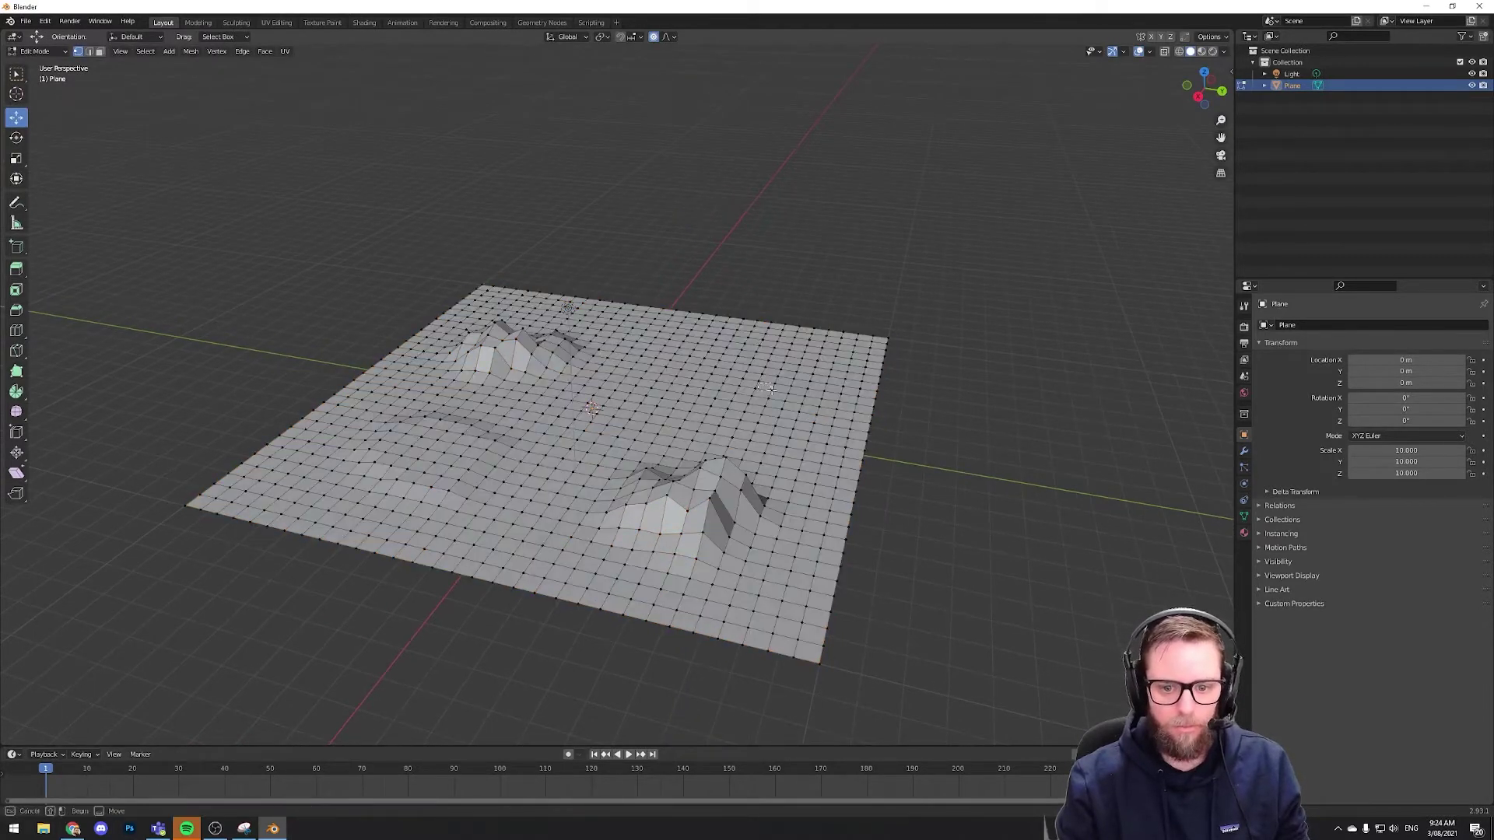
key(c)
click(740, 377)
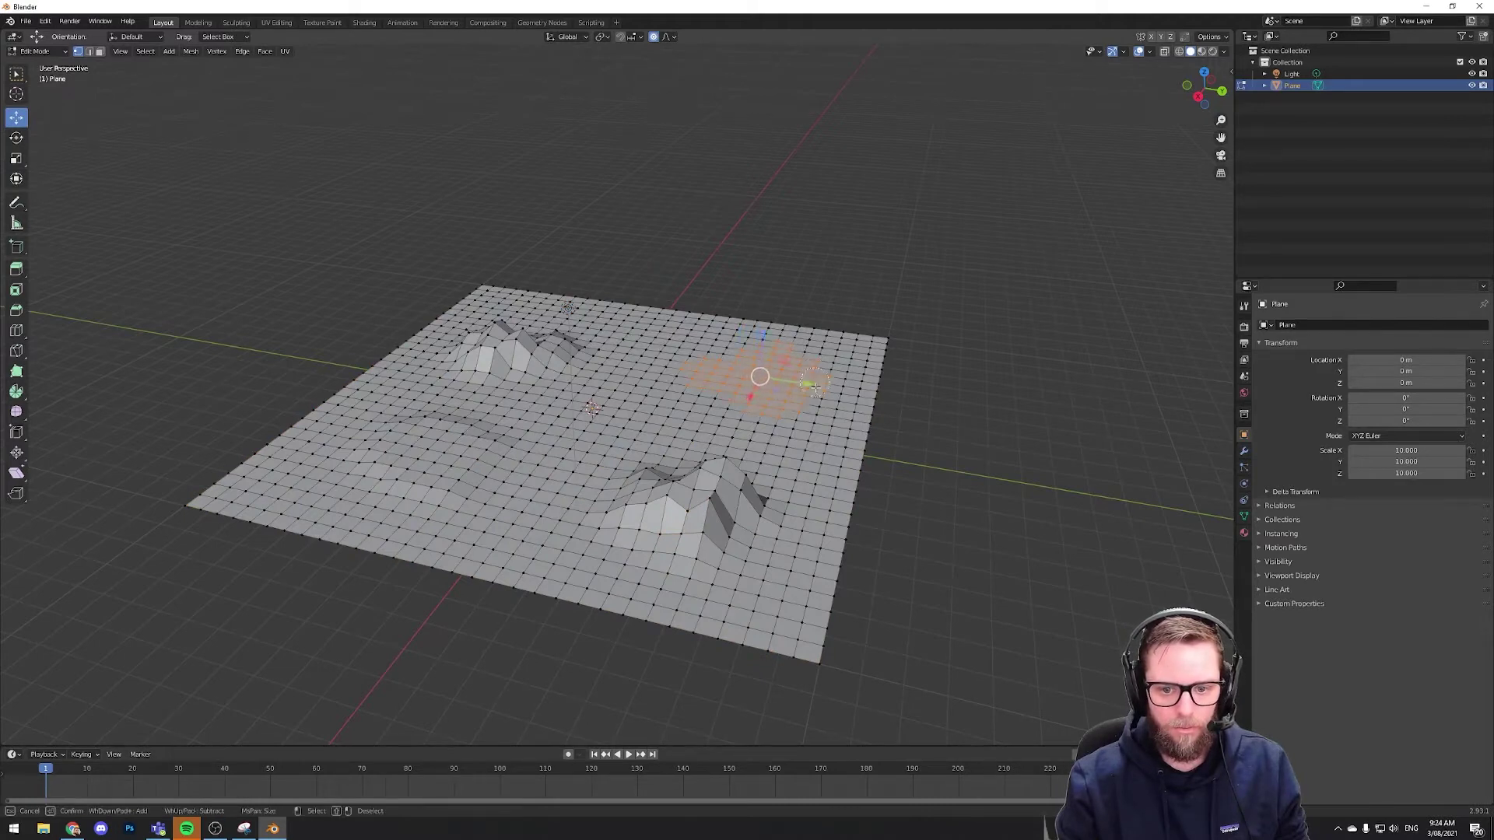
key(Escape)
drag(760, 340, 759, 347)
middle_drag(899, 443, 887, 421)
key(c)
key(Escape)
click(918, 423)
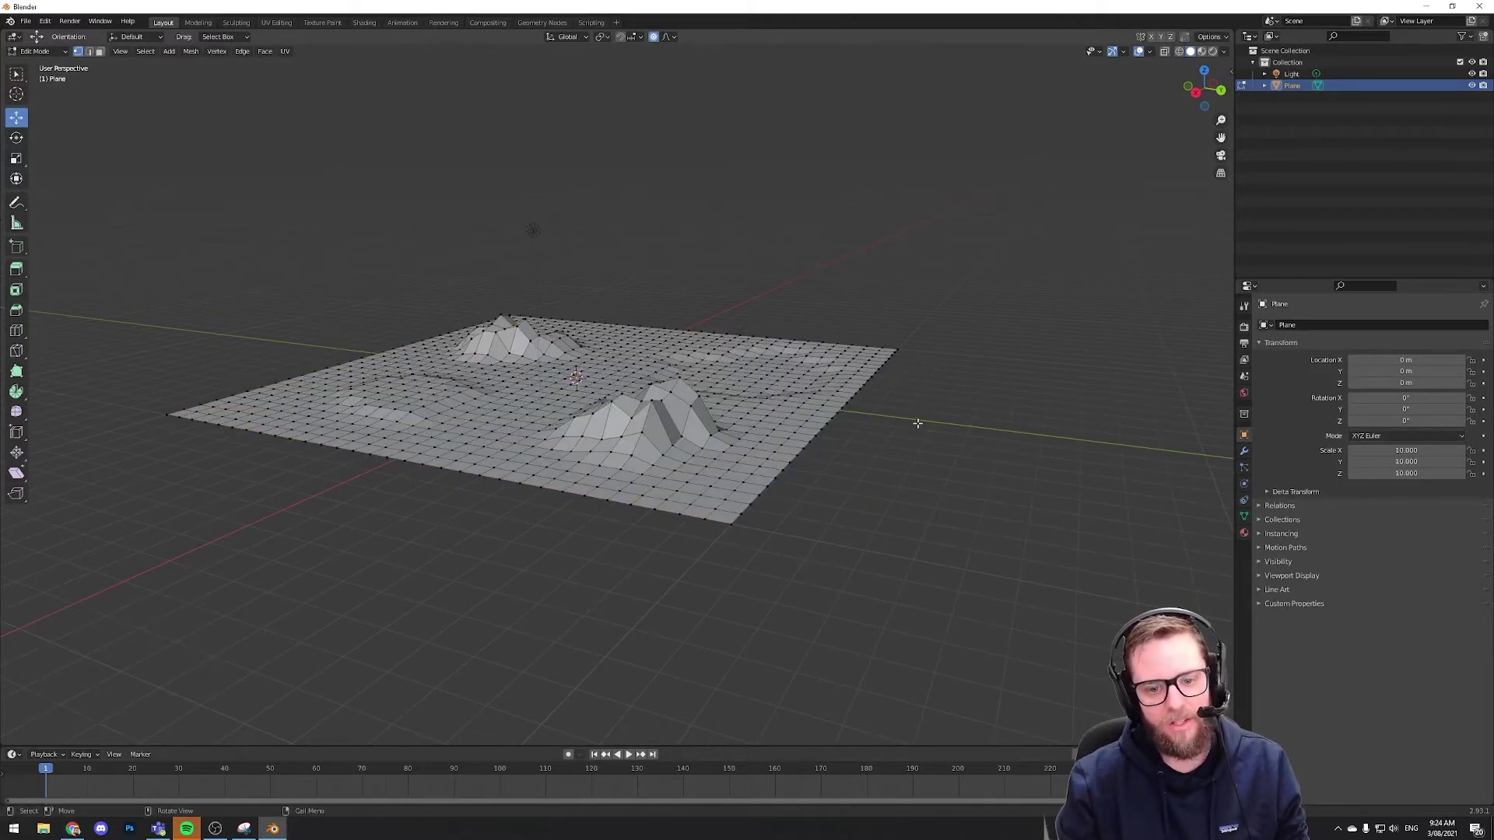
Circle-select an irregular band of vertices along all four edges of the plane and lower it slightly
mouse_move(918, 407)
middle_down()
mouse_move(890, 424)
mouse_move(709, 331)
mouse_move(676, 366)
middle_up()
key(c)
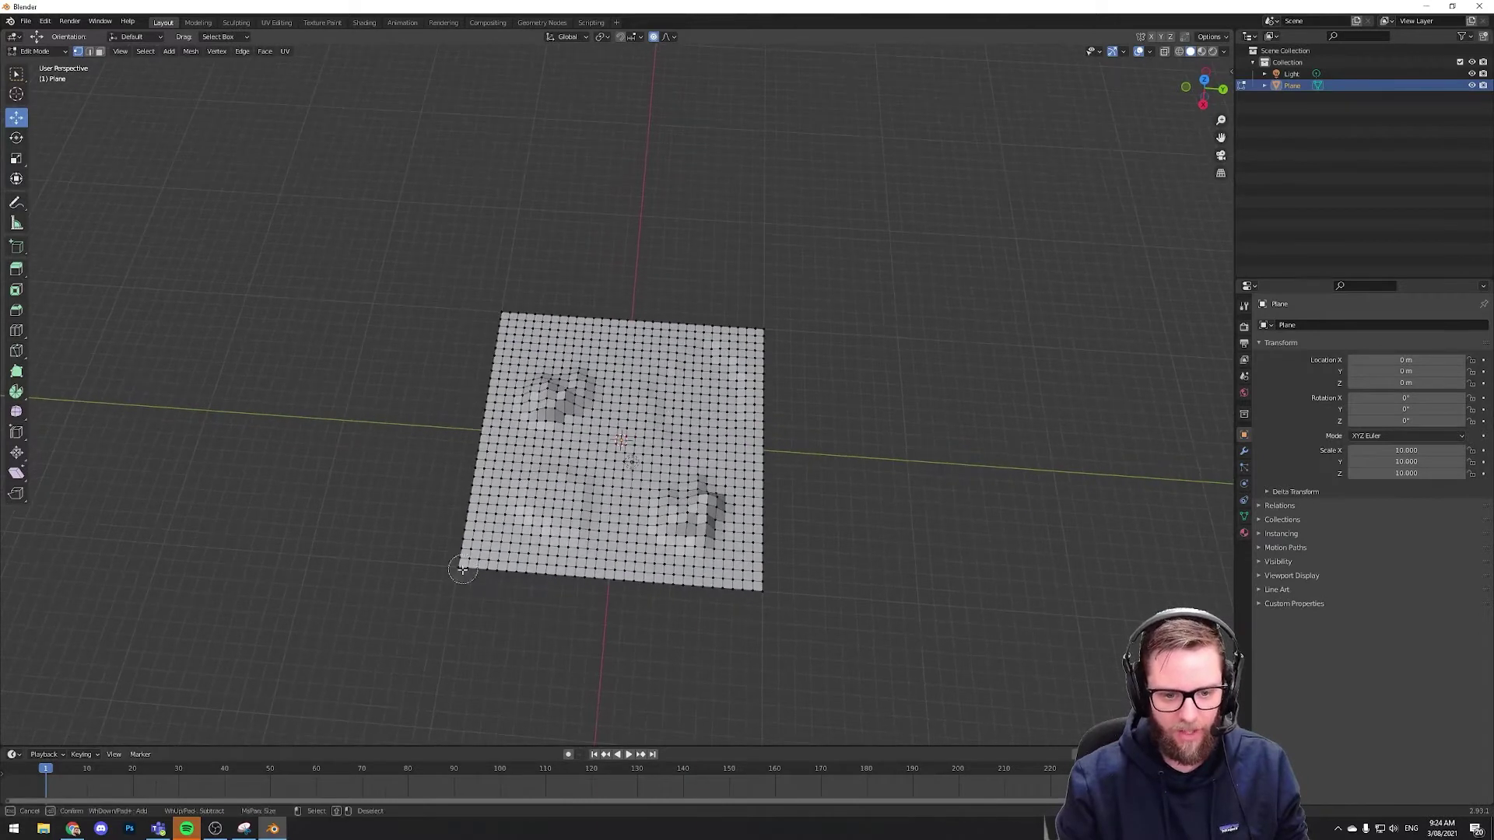
mouse_move(535, 585)
mouse_down()
mouse_move(771, 599)
mouse_move(782, 503)
mouse_move(751, 449)
mouse_move(755, 365)
mouse_up()
mouse_move(741, 301)
mouse_down()
mouse_move(683, 304)
mouse_move(650, 340)
mouse_up()
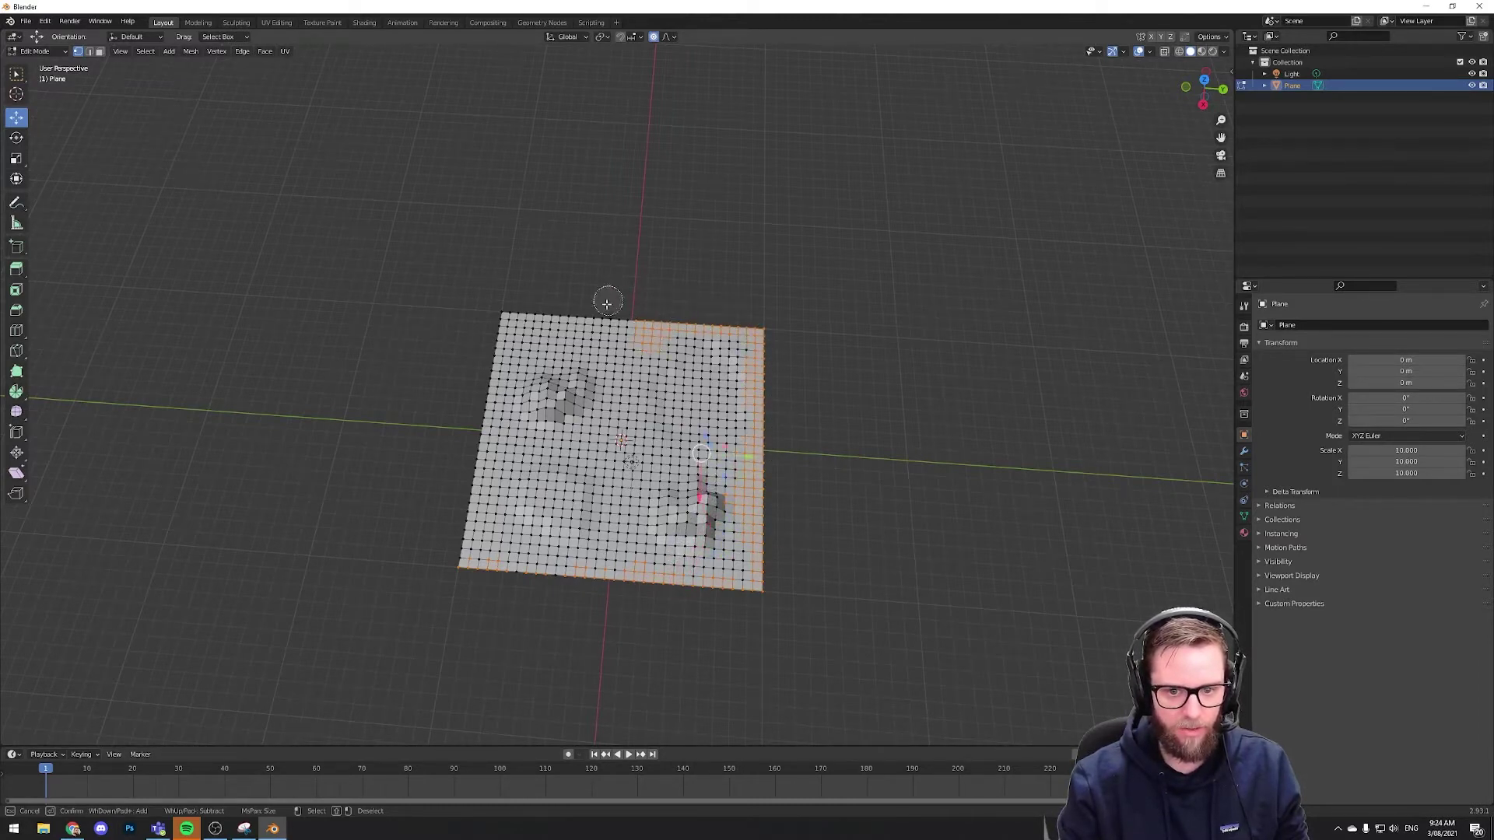
mouse_move(555, 298)
mouse_down()
mouse_move(619, 298)
mouse_move(507, 316)
mouse_up()
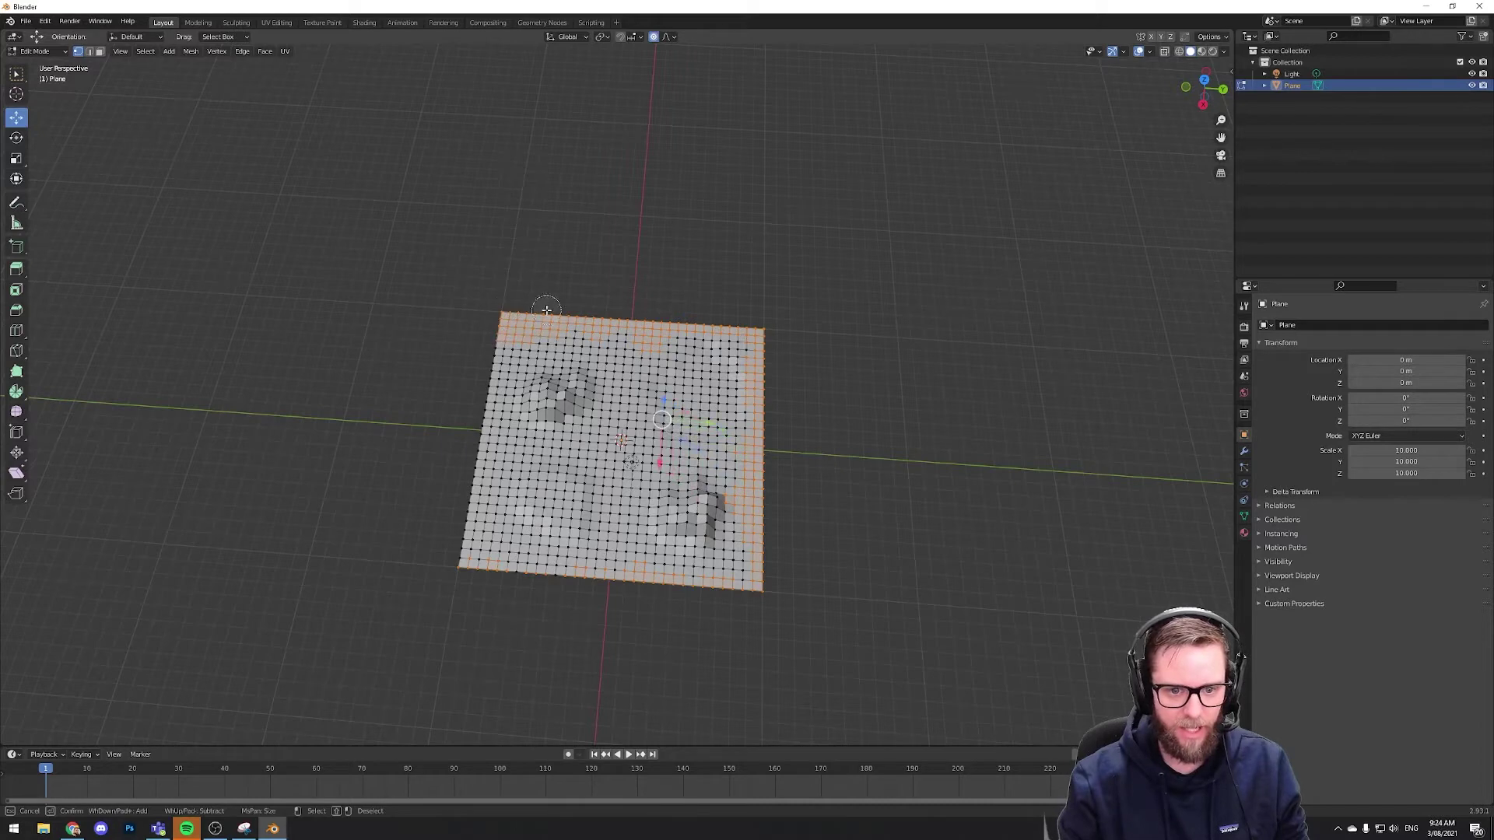
drag(459, 480, 457, 525)
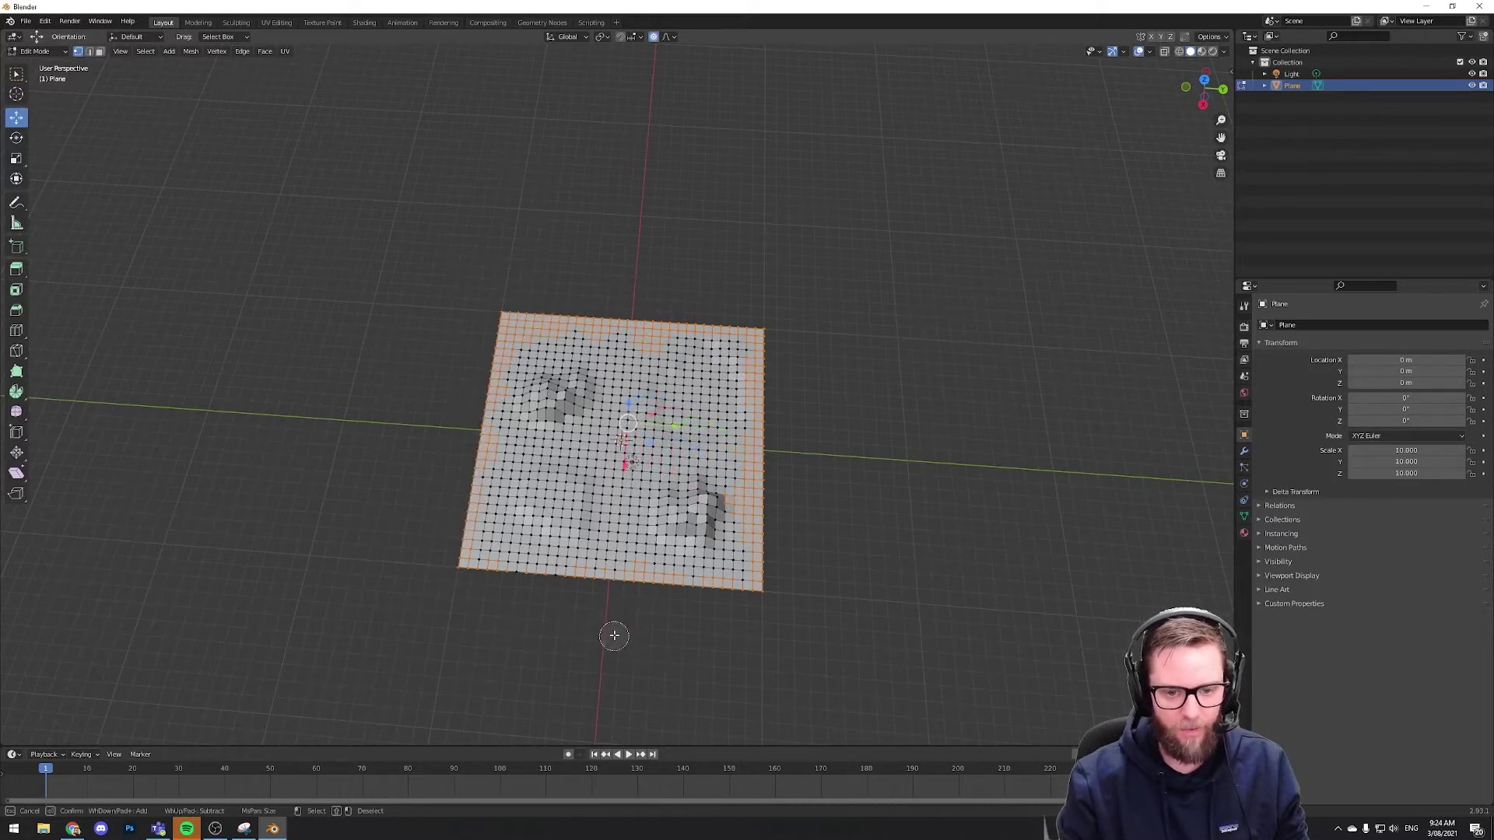
right_click(624, 613)
middle_drag(616, 620, 593, 348)
scroll(593, 348, up, 3)
drag(602, 275, 603, 288)
click(741, 517)
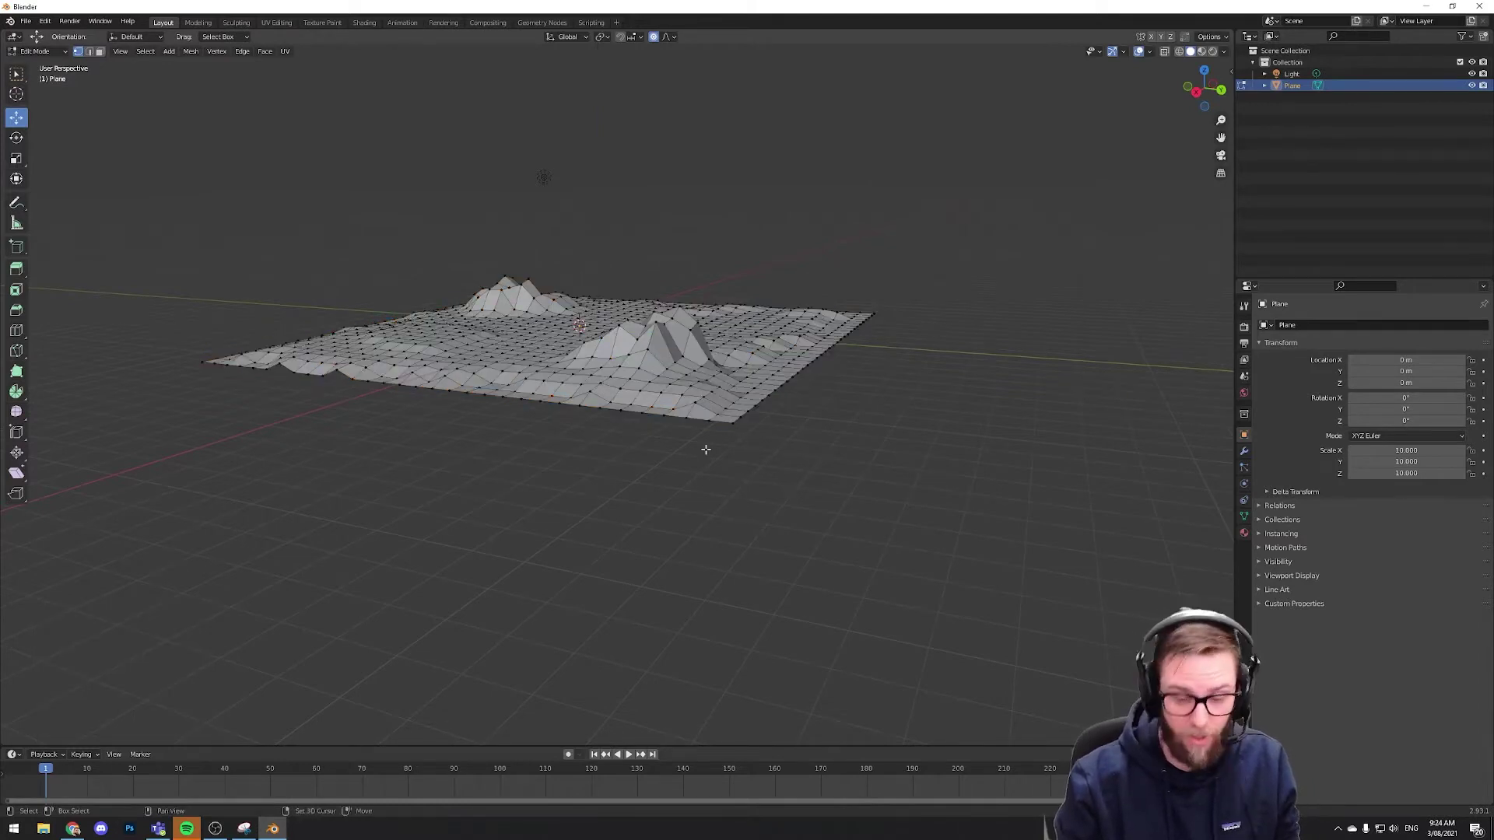
Select the whole terrain mesh and extrude it about 0.64 m downward to give it thickness
middle_drag(706, 449, 691, 565)
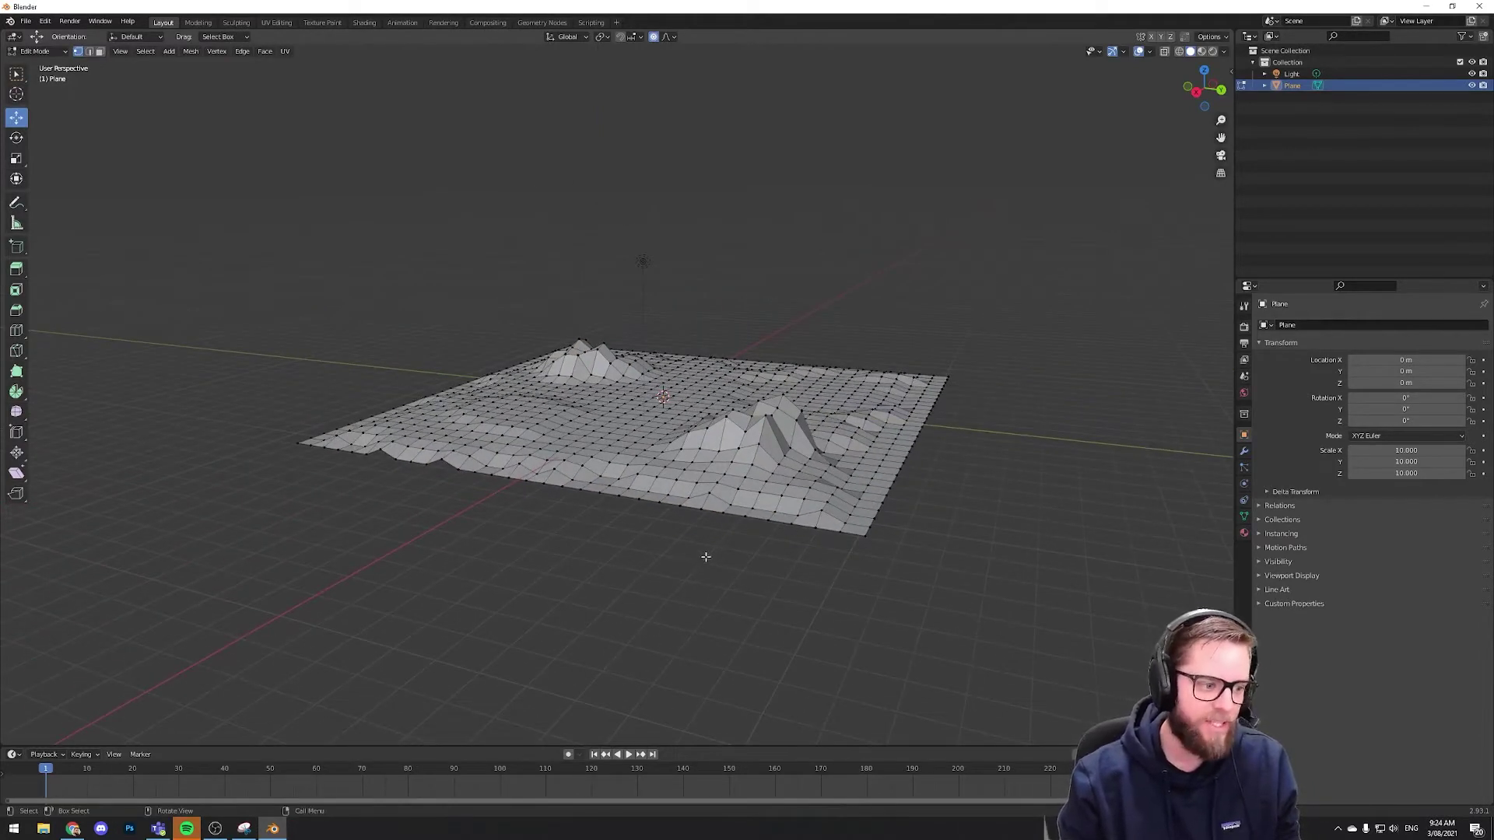
middle_drag(926, 566, 760, 521)
key(a)
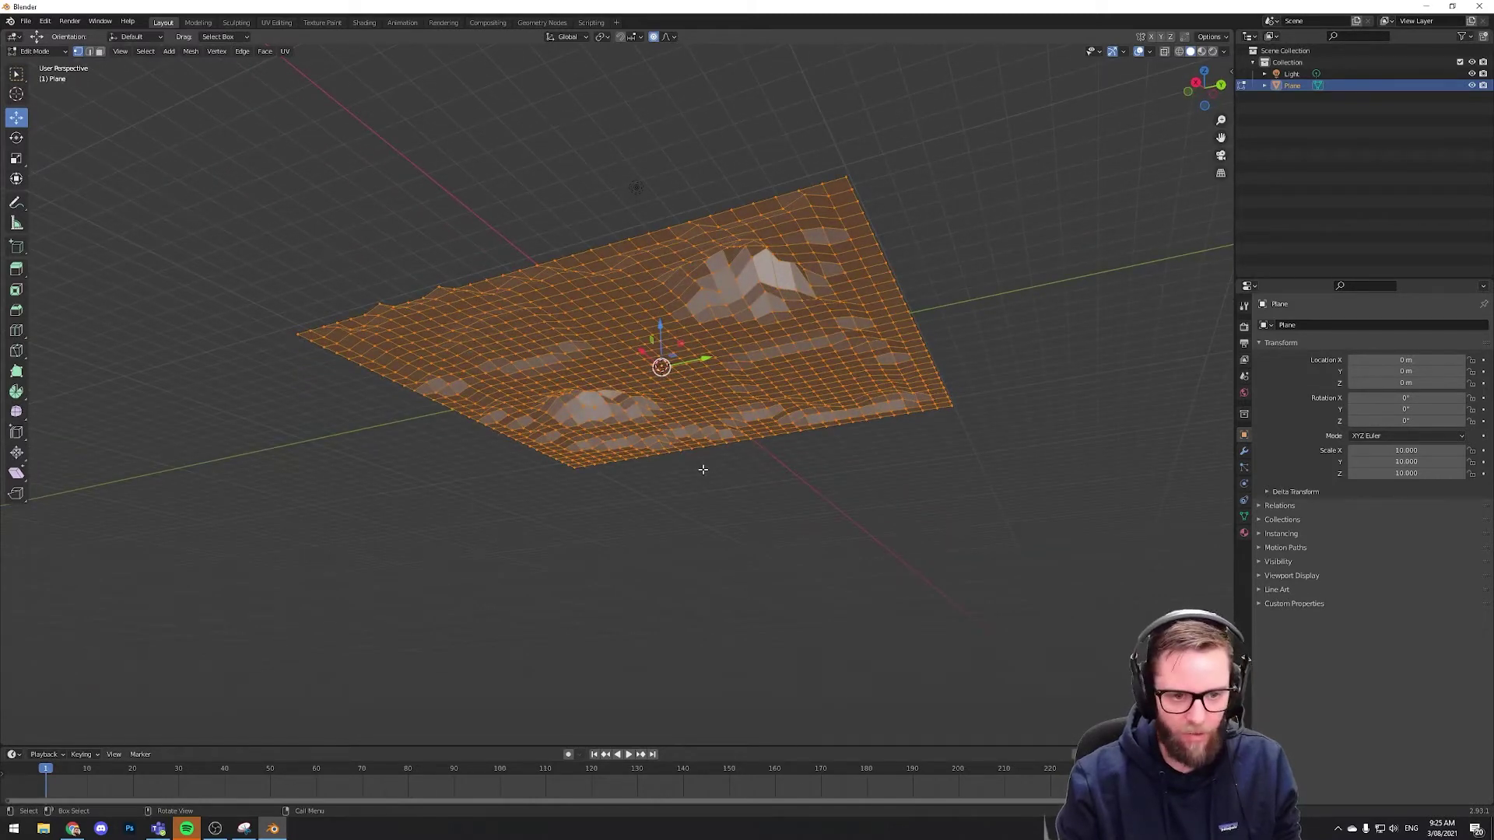
key(e)
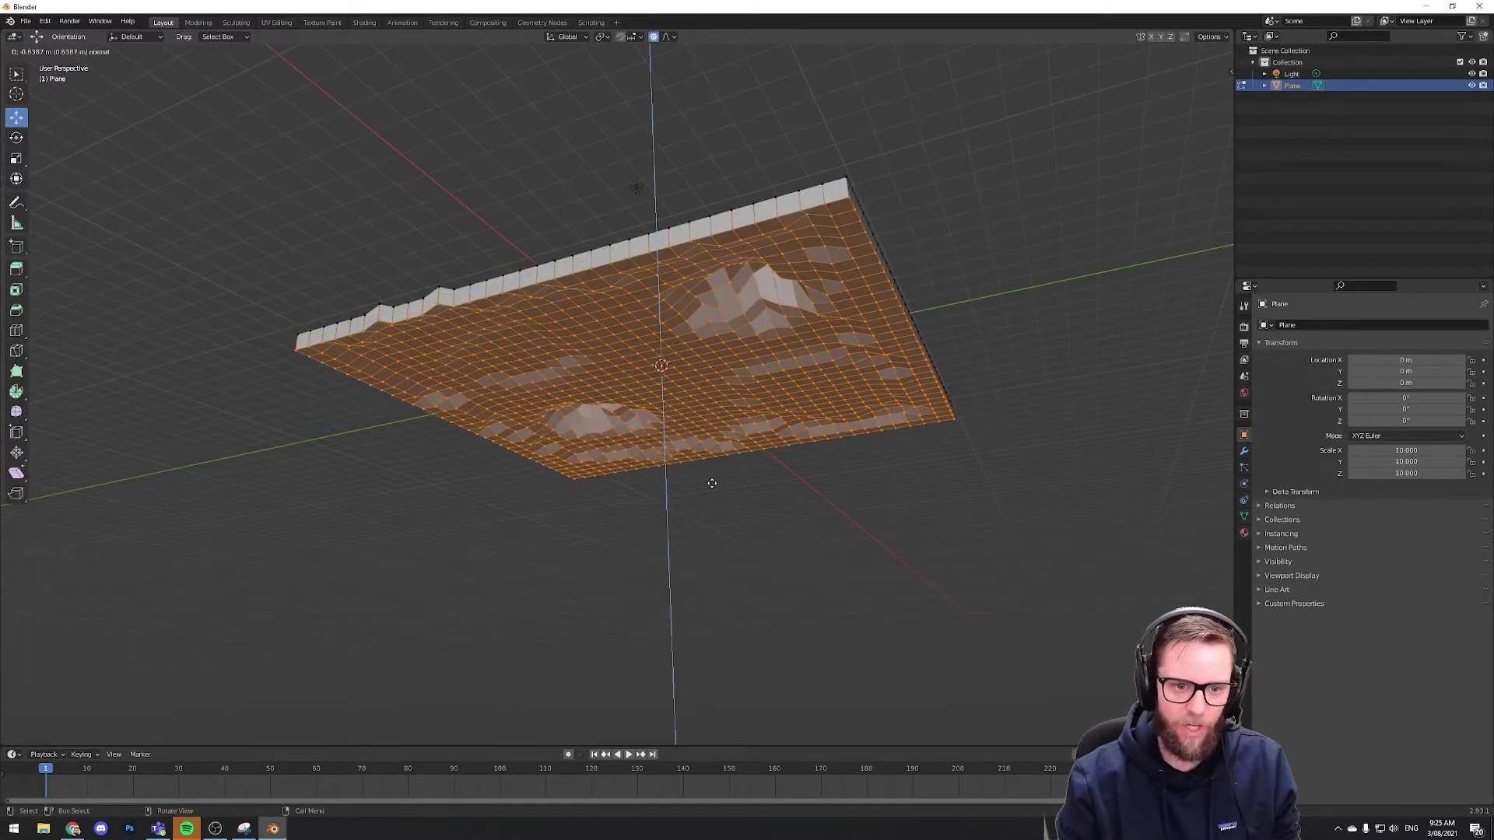
click(712, 483)
middle_drag(712, 483, 629, 530)
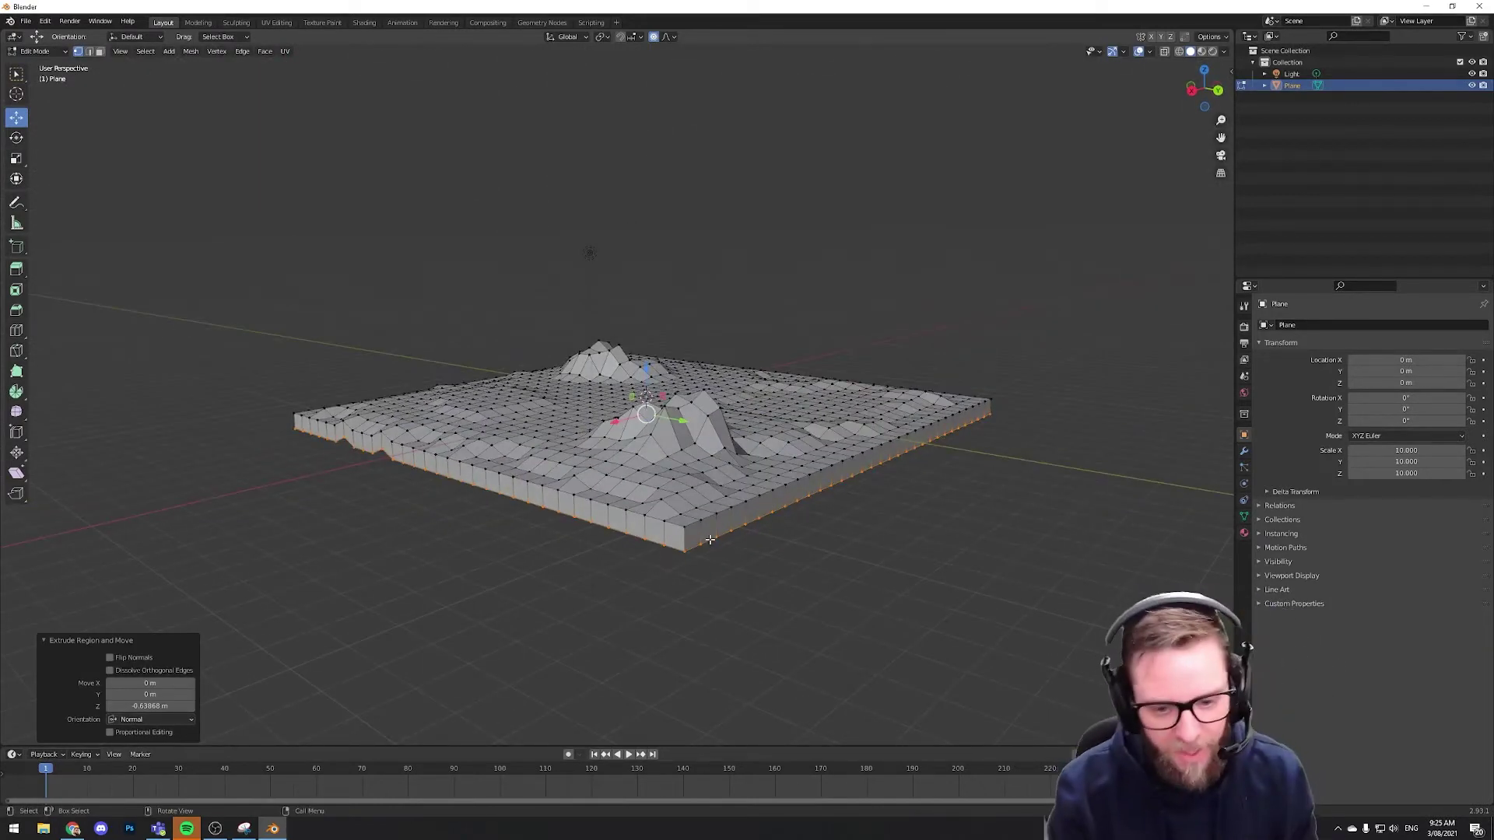
Scale the extruded underside by about 1.029 so the terrain's sides flare outward, and clear the selection
key(s)
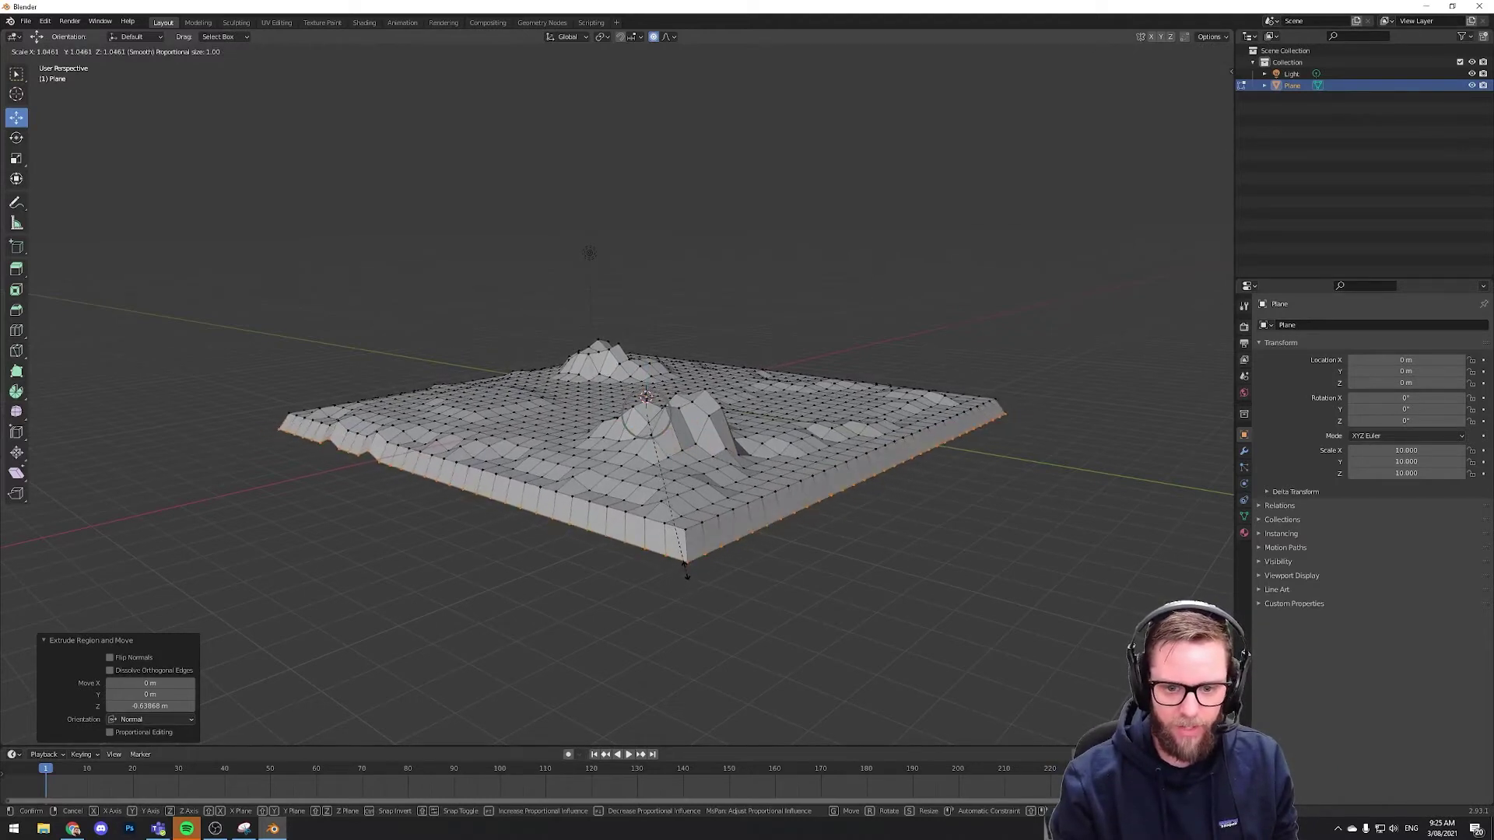
click(688, 571)
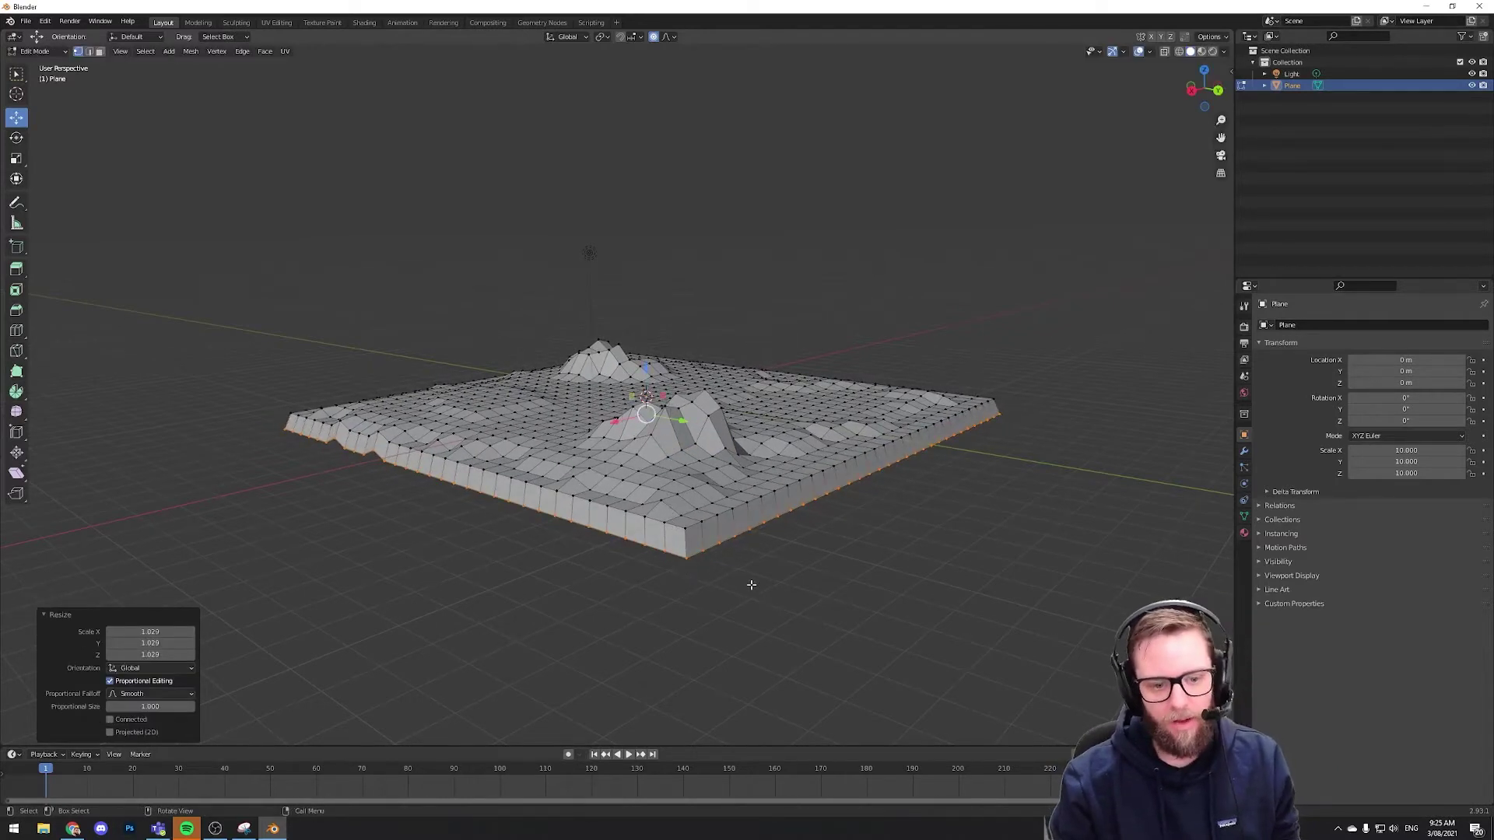
middle_drag(751, 585, 881, 583)
click(924, 580)
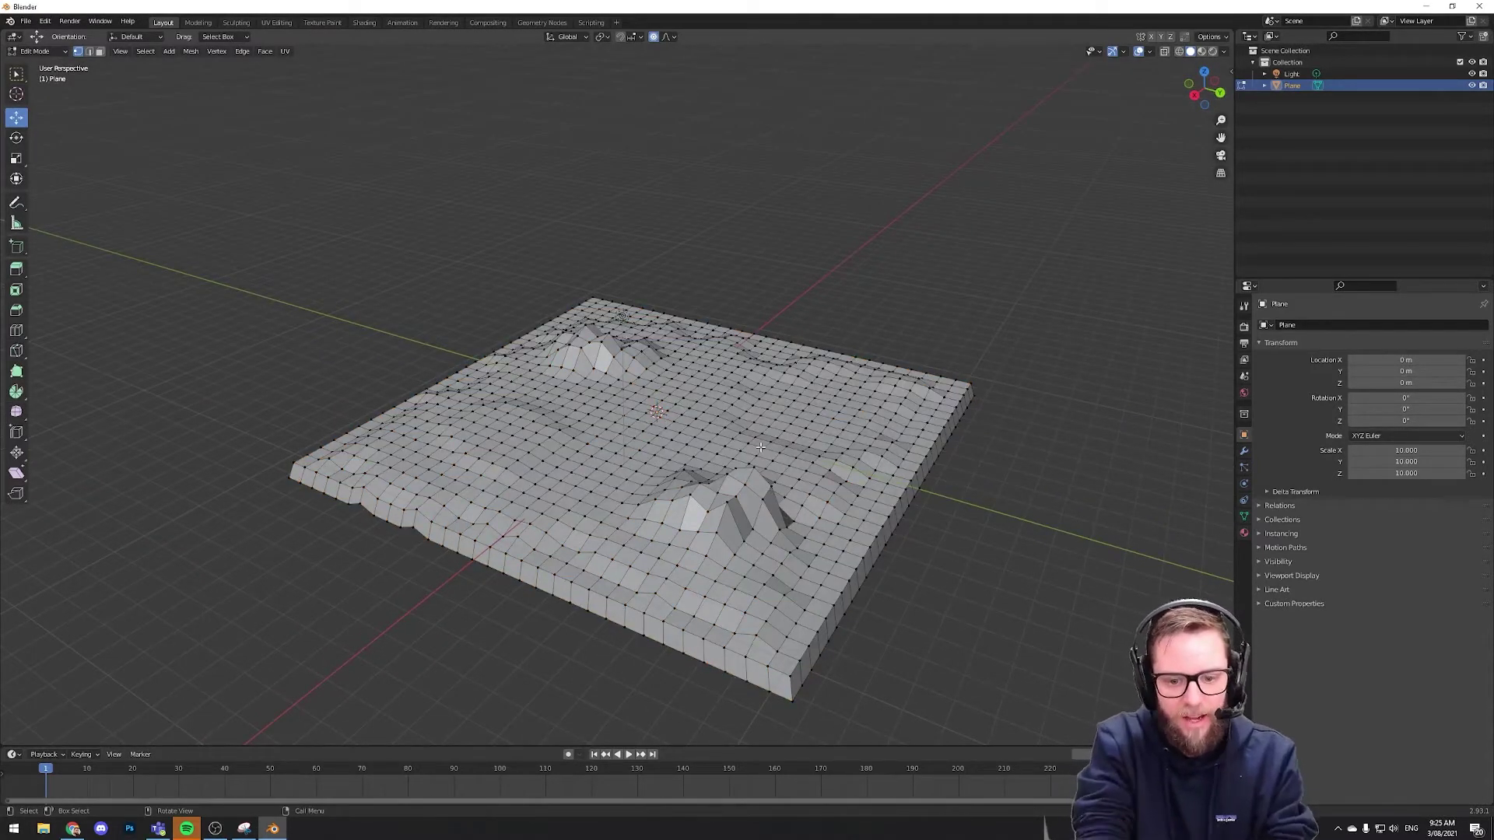
Return to Object Mode and add a Displace modifier with a new texture to the terrain
middle_drag(663, 450, 724, 527)
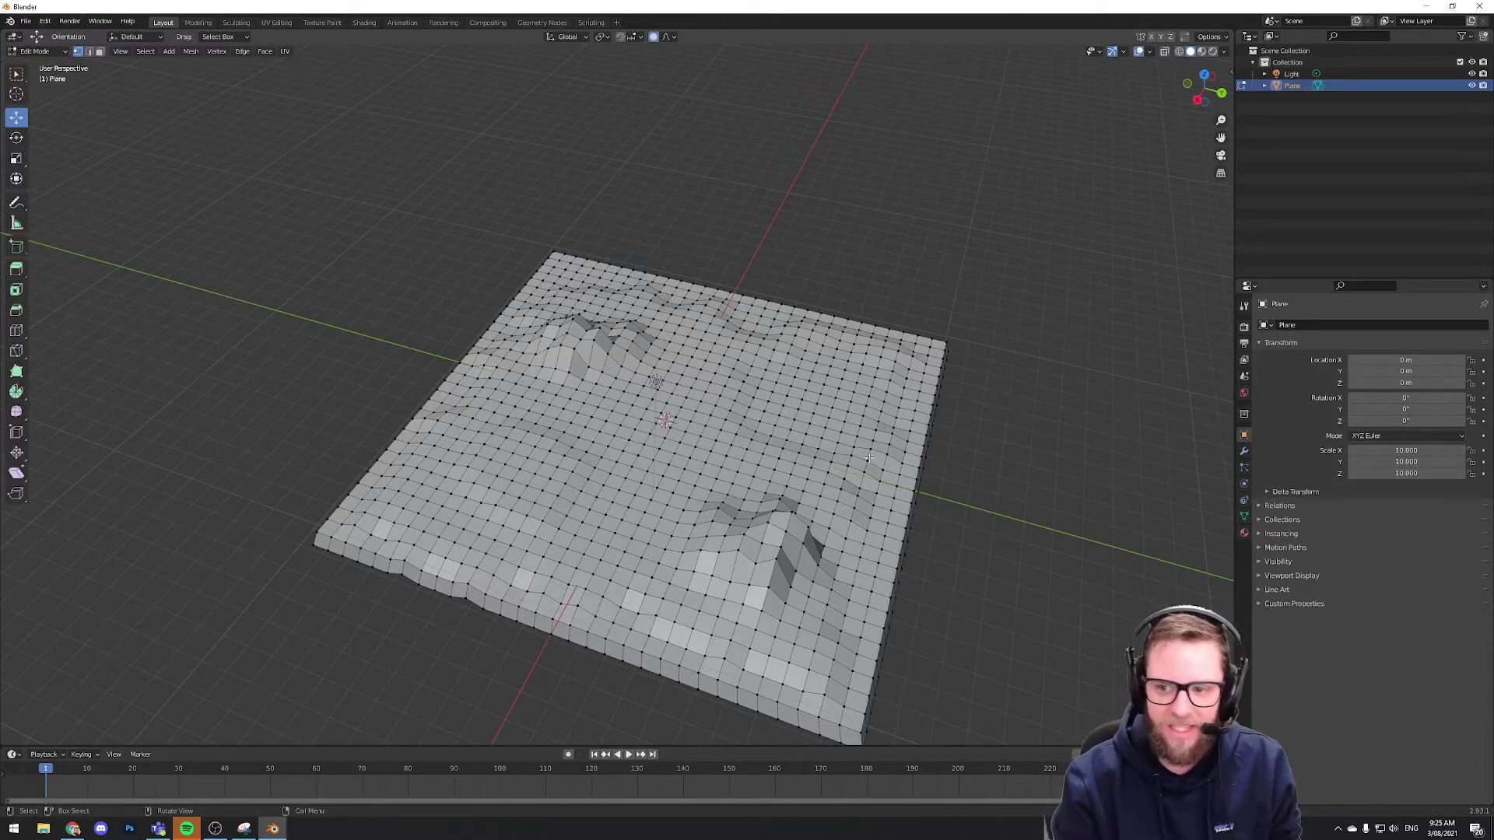
middle_drag(942, 488, 421, 316)
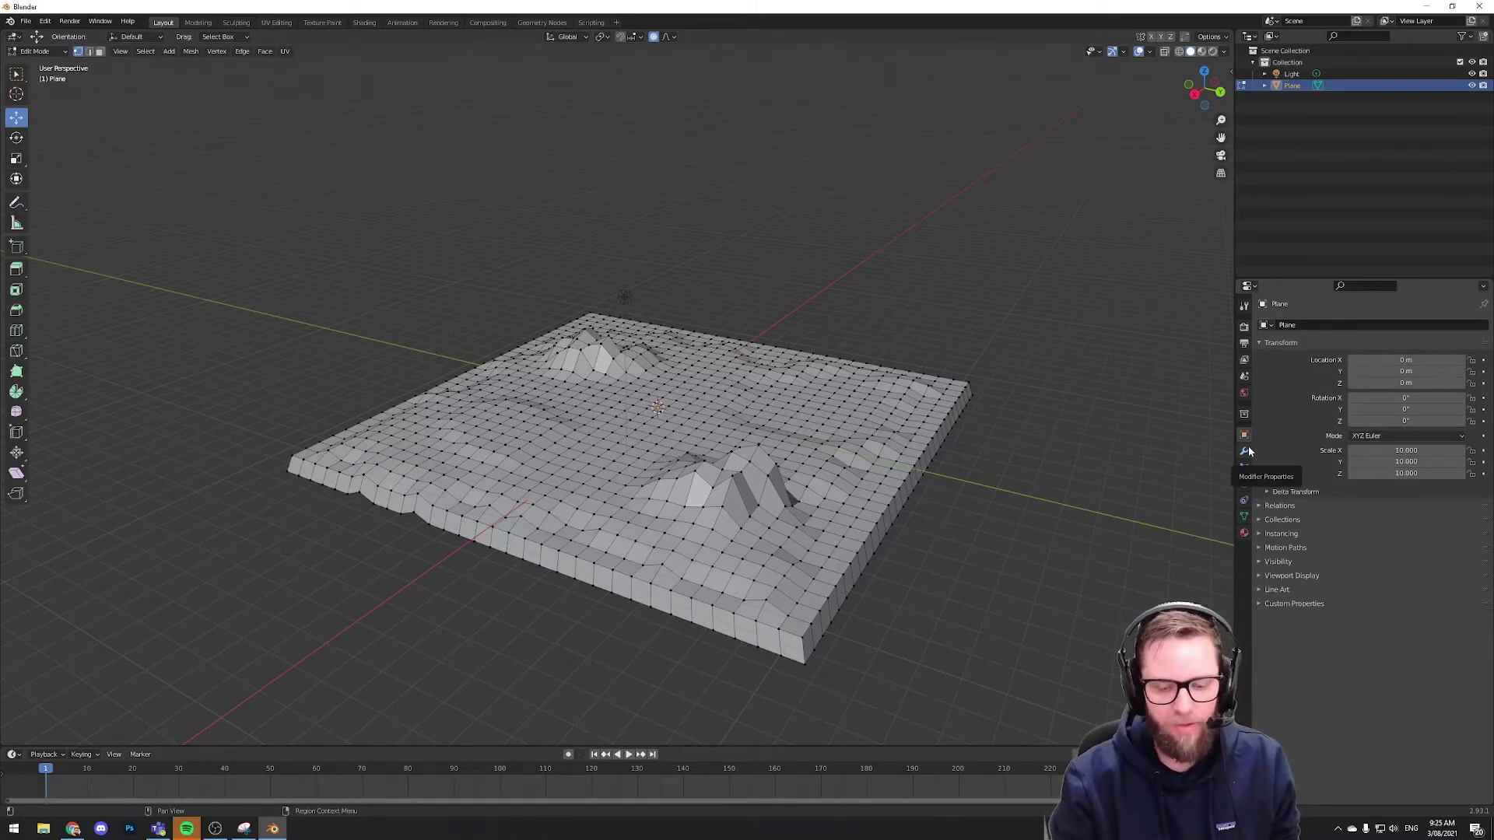
key(Tab)
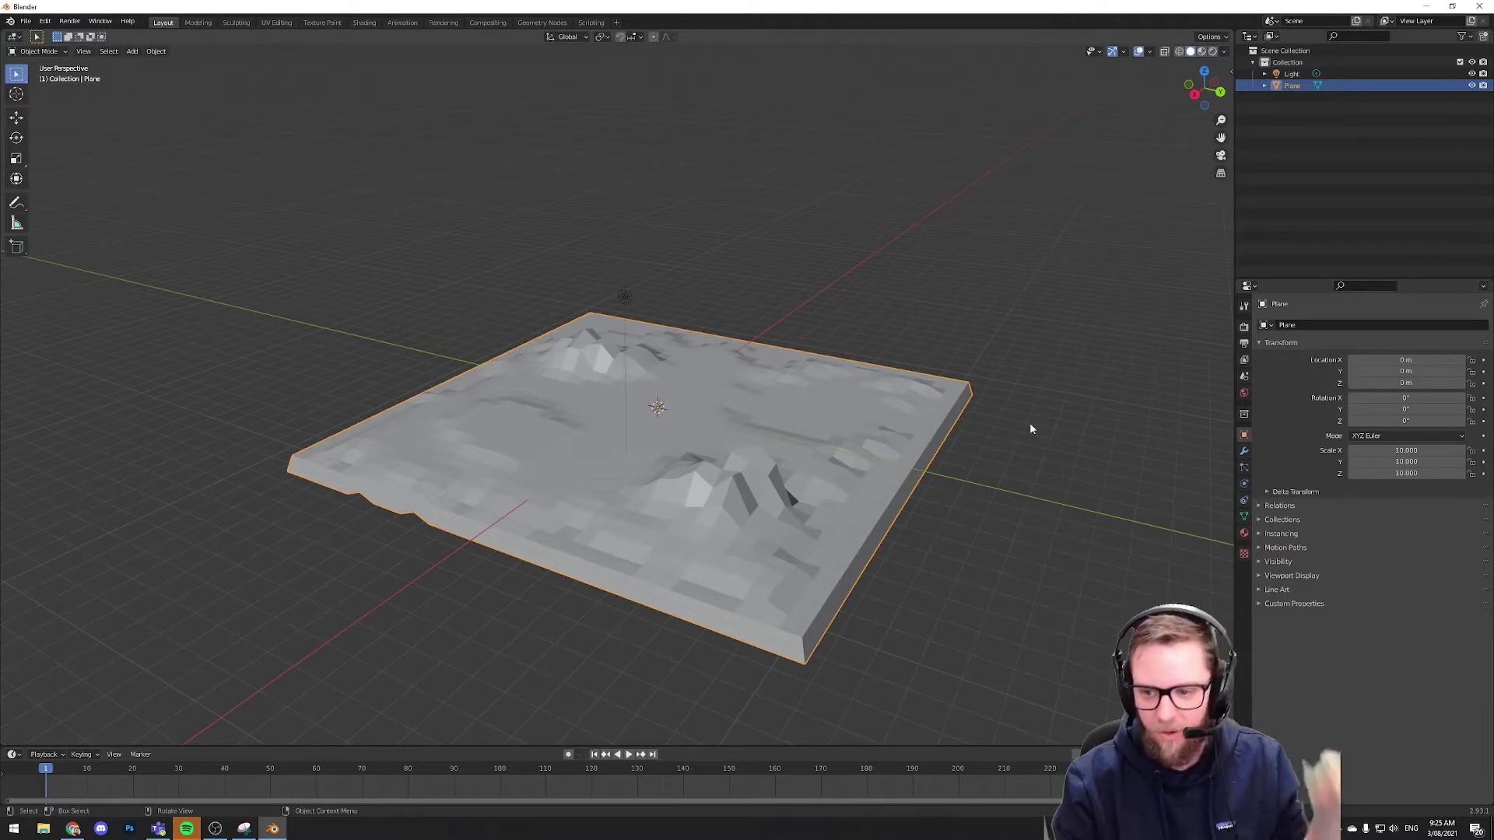
click(1244, 455)
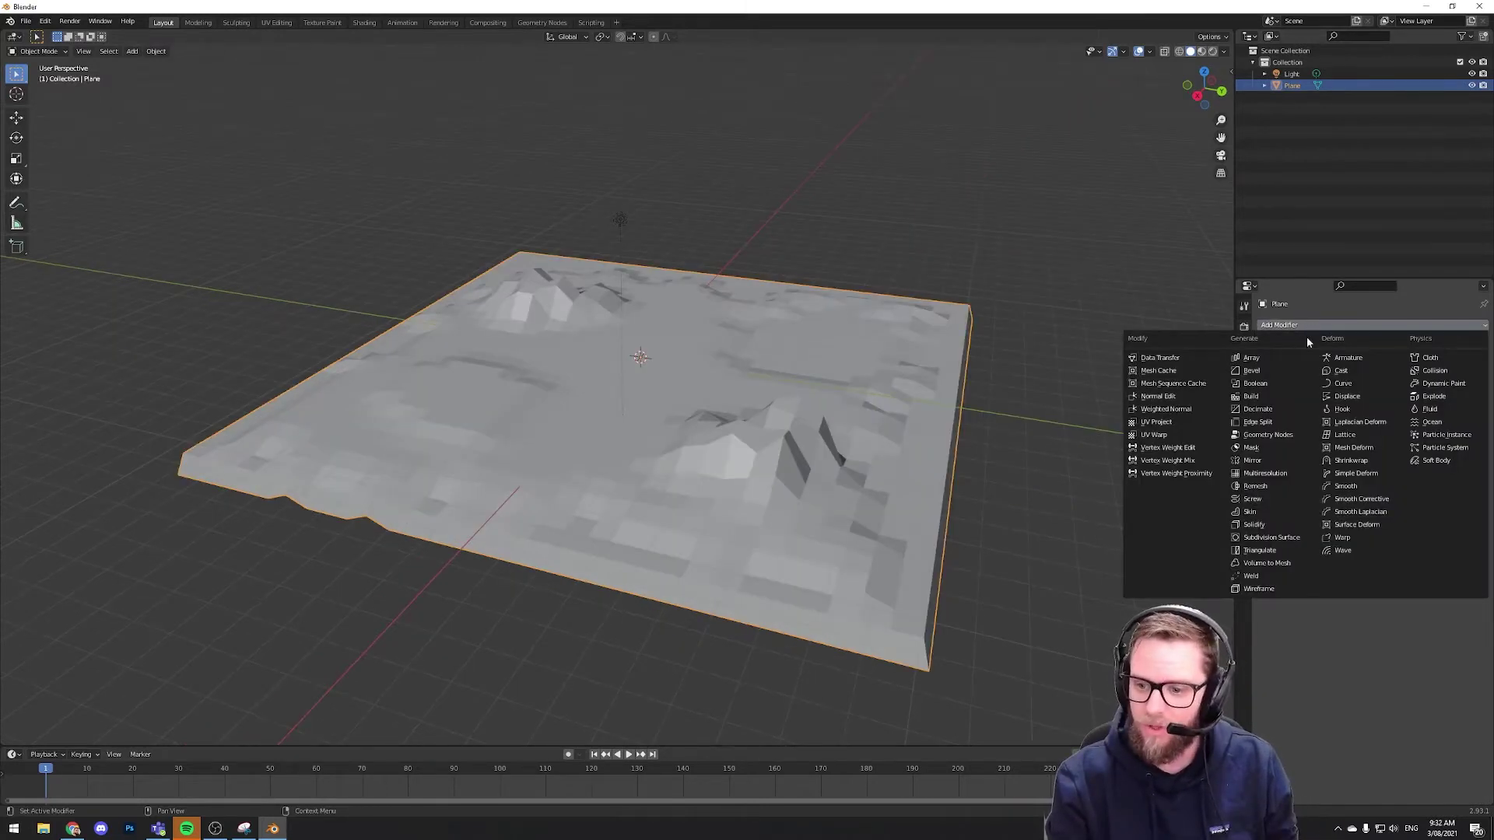
click(1371, 399)
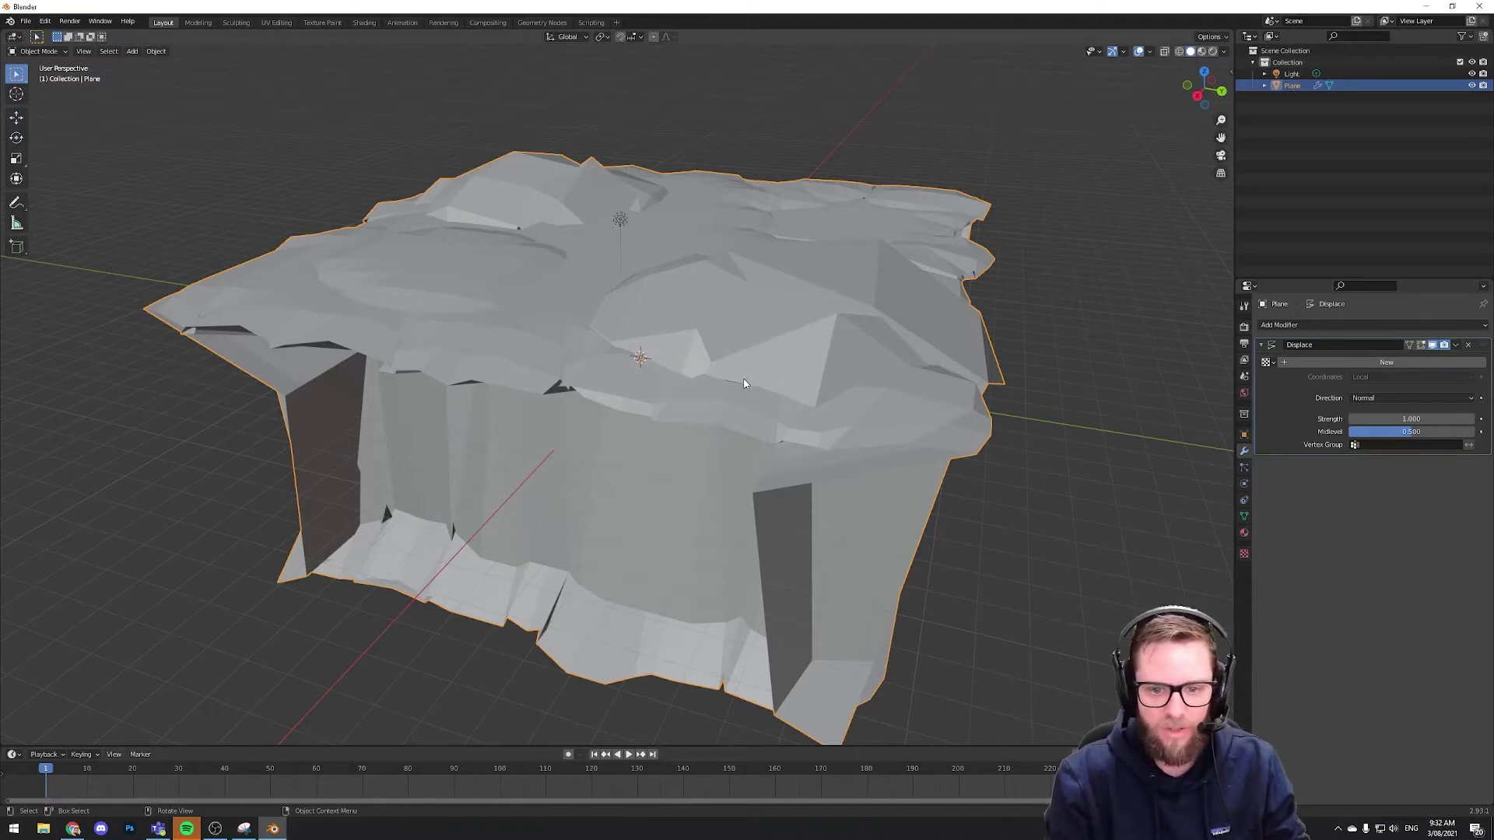
click(1336, 362)
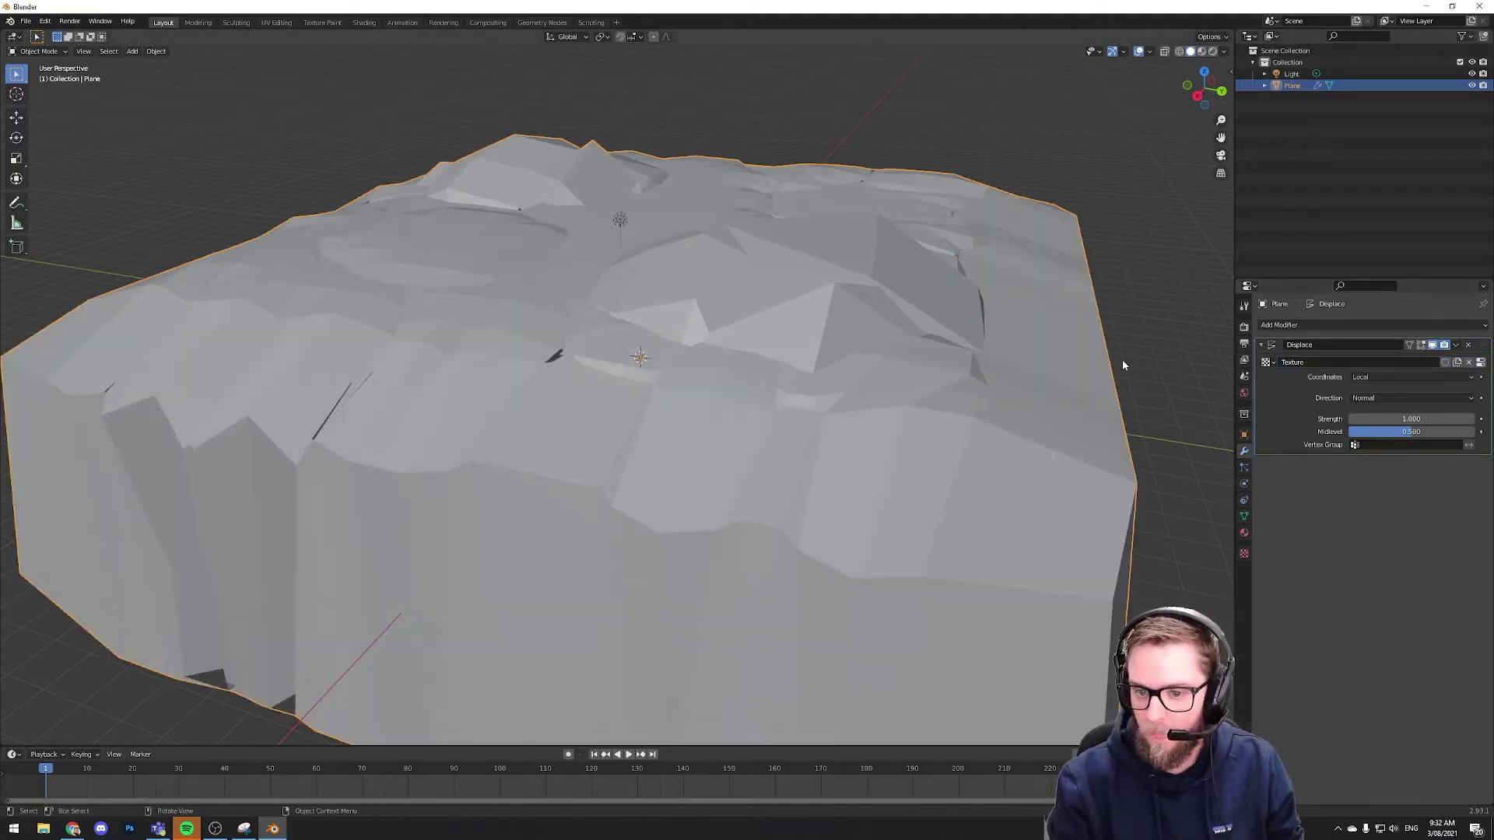
Change the displacement texture's type to Clouds
click(1243, 554)
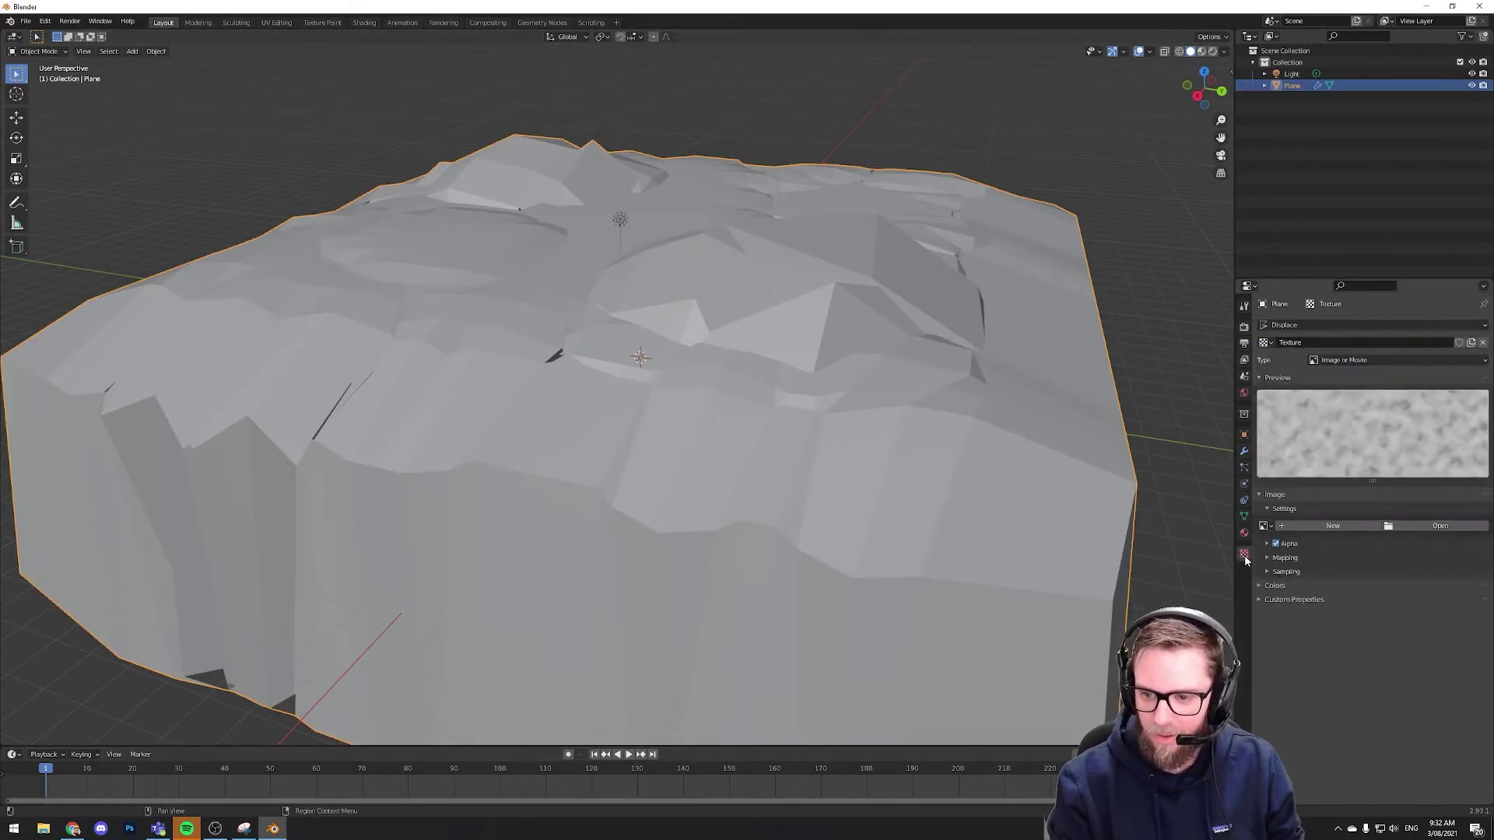
click(1365, 361)
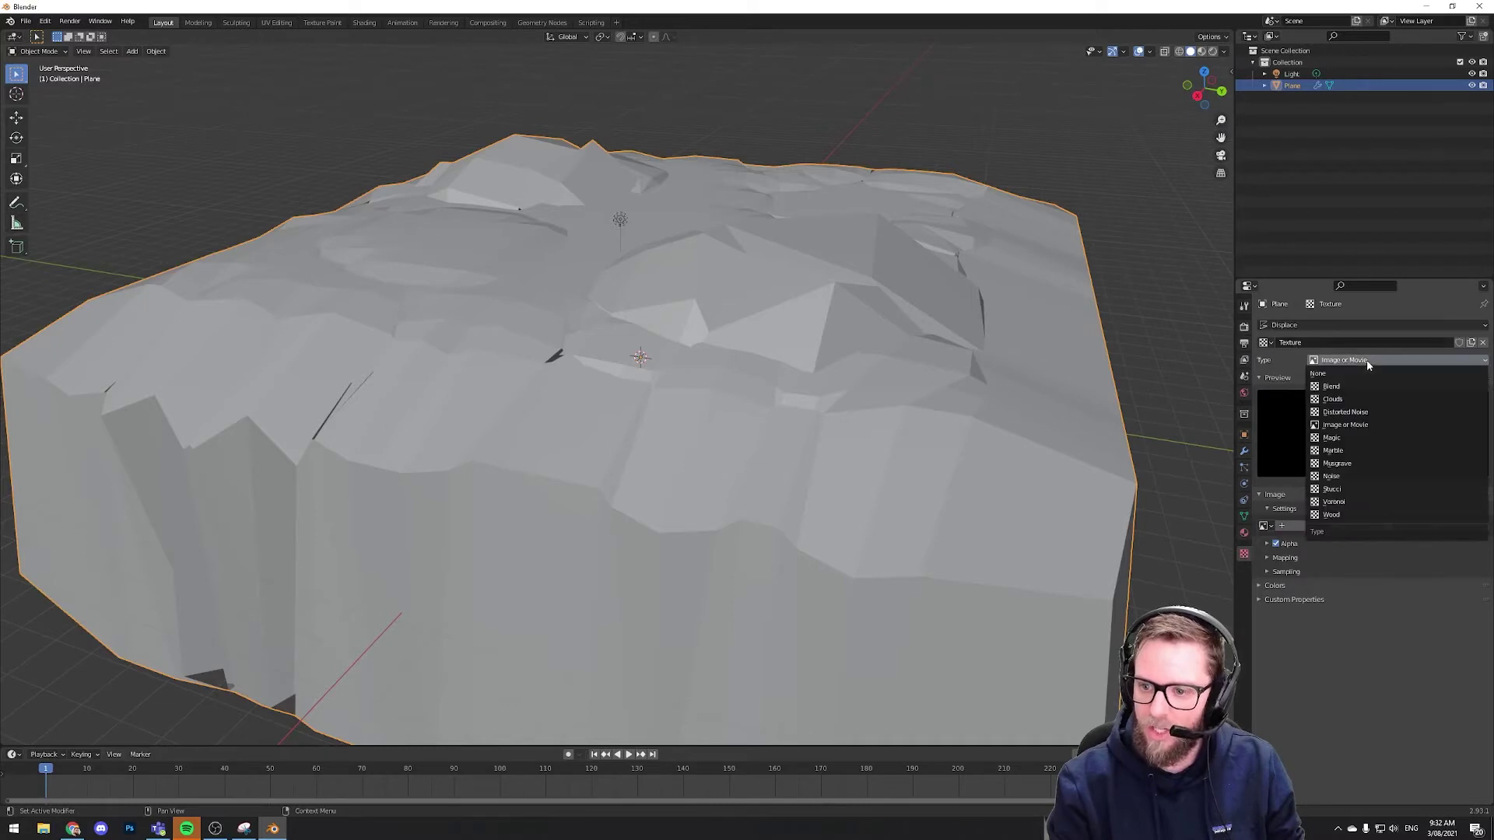
click(1323, 361)
click(1345, 361)
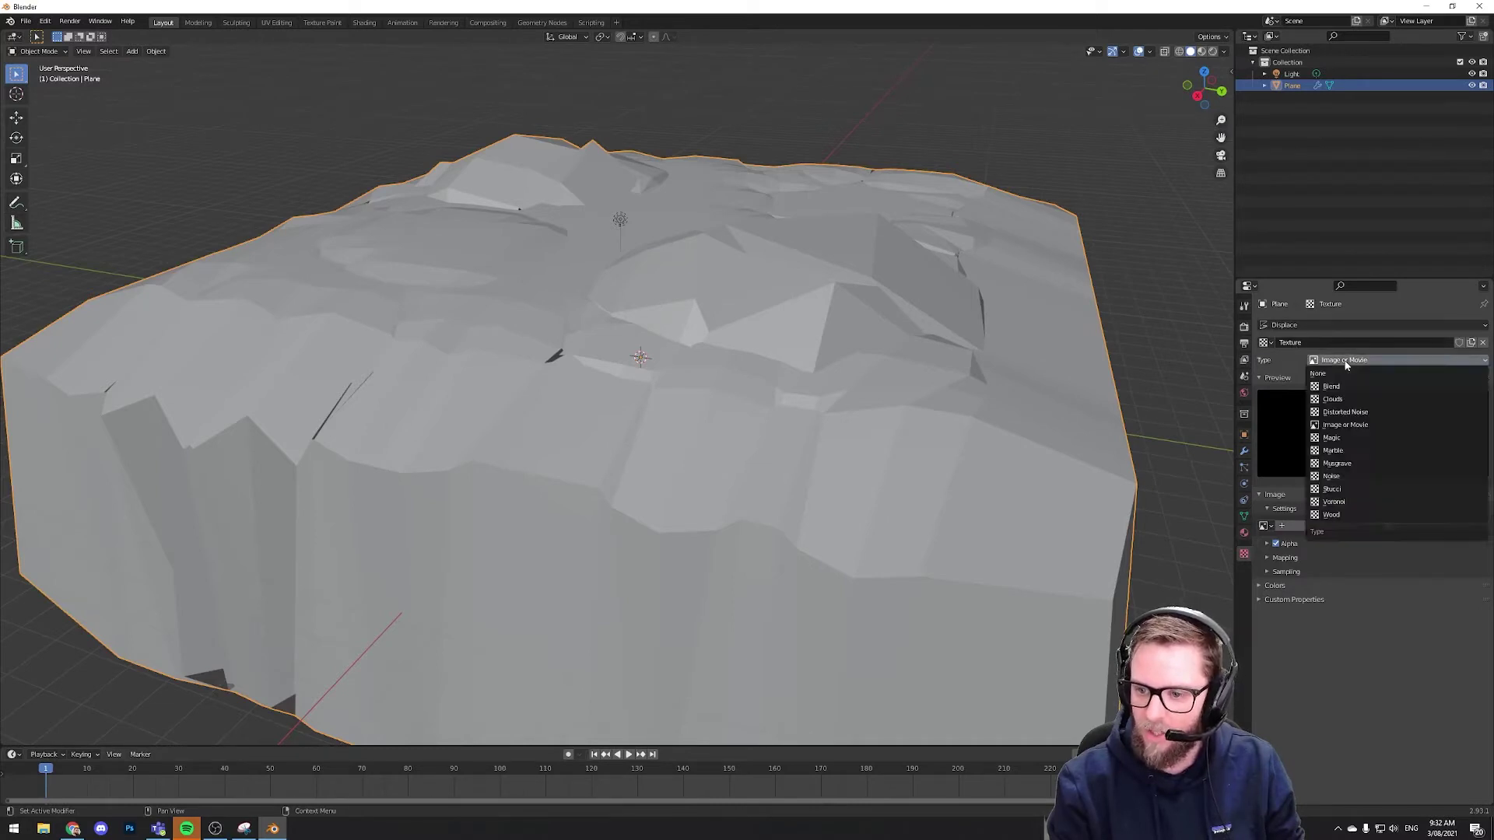
click(1361, 398)
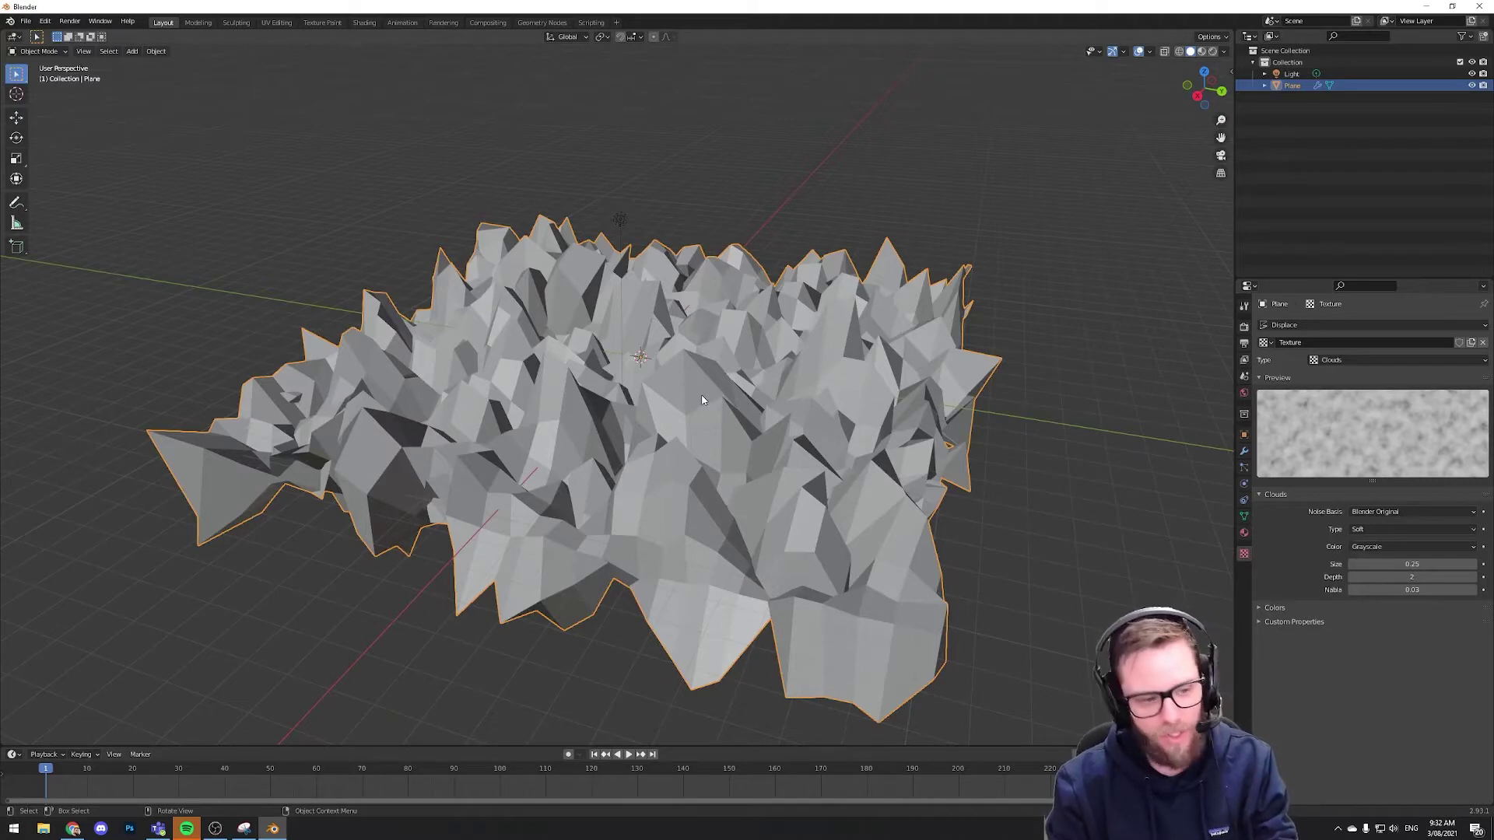
Apply the terrain's rotation and scale, and set the Displace modifier's strength to 0.5
click(1244, 452)
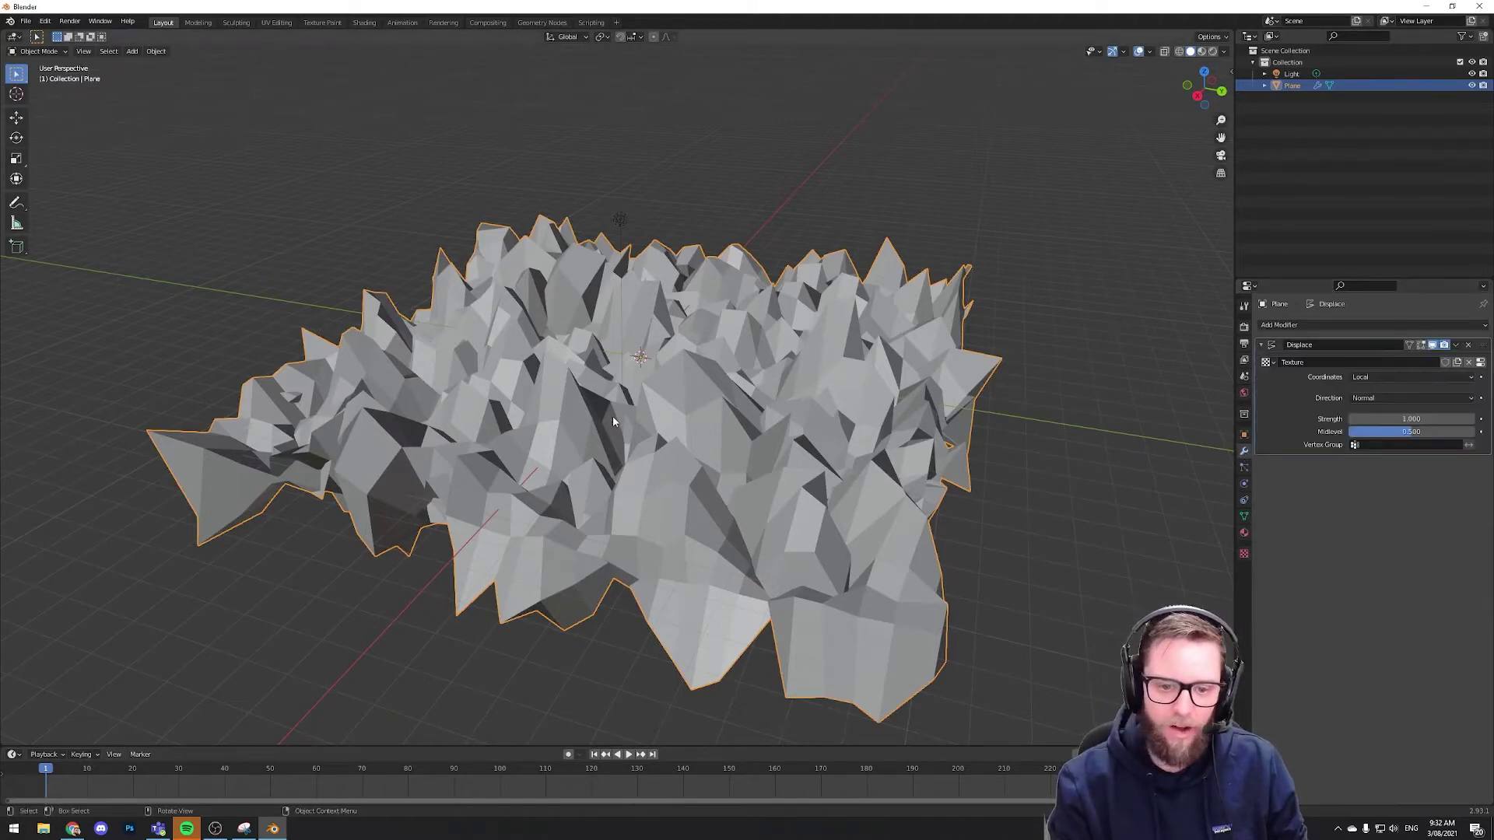
key(ctrl+a)
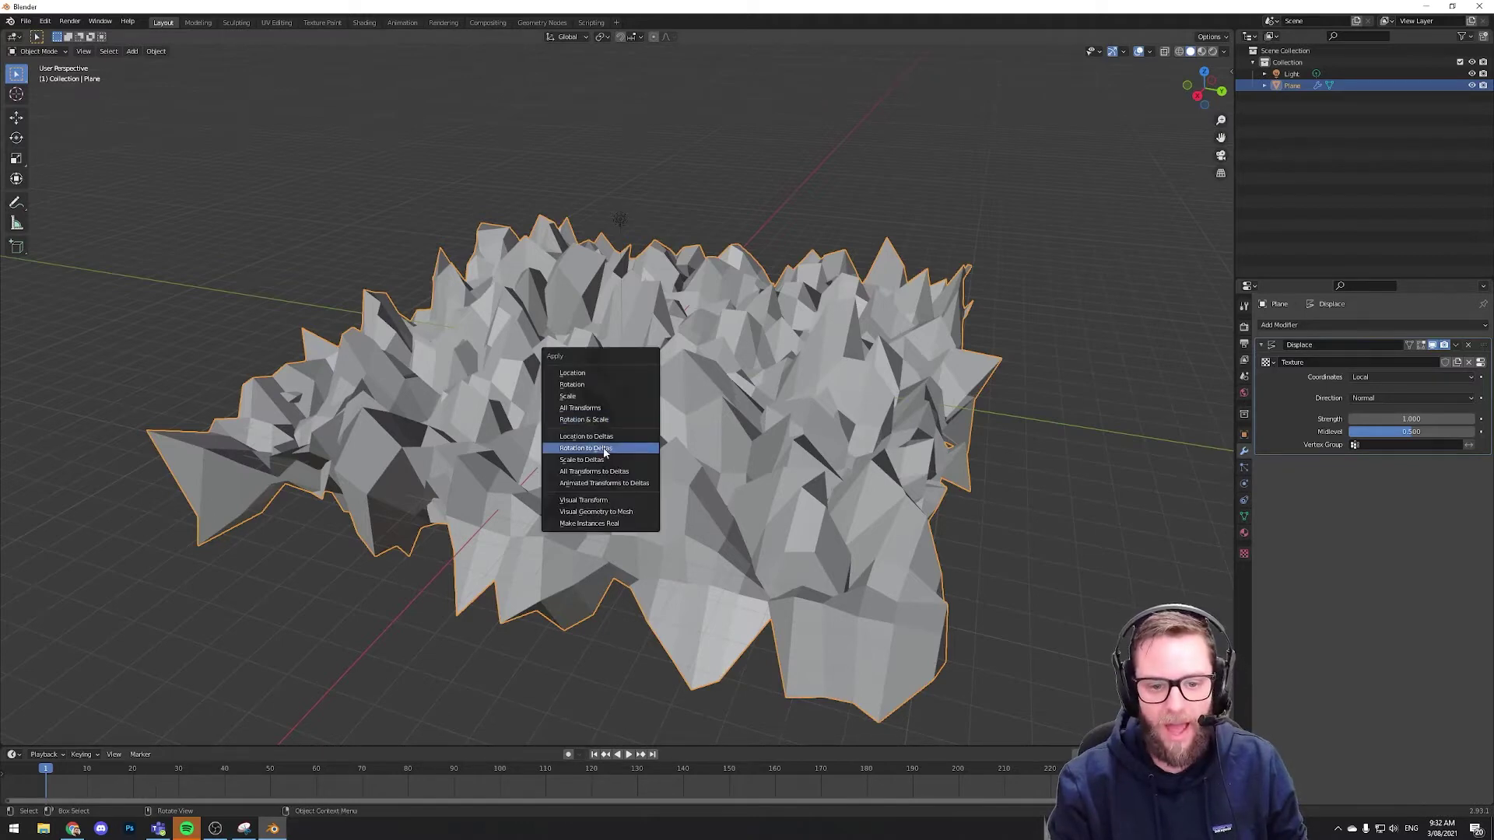
click(599, 420)
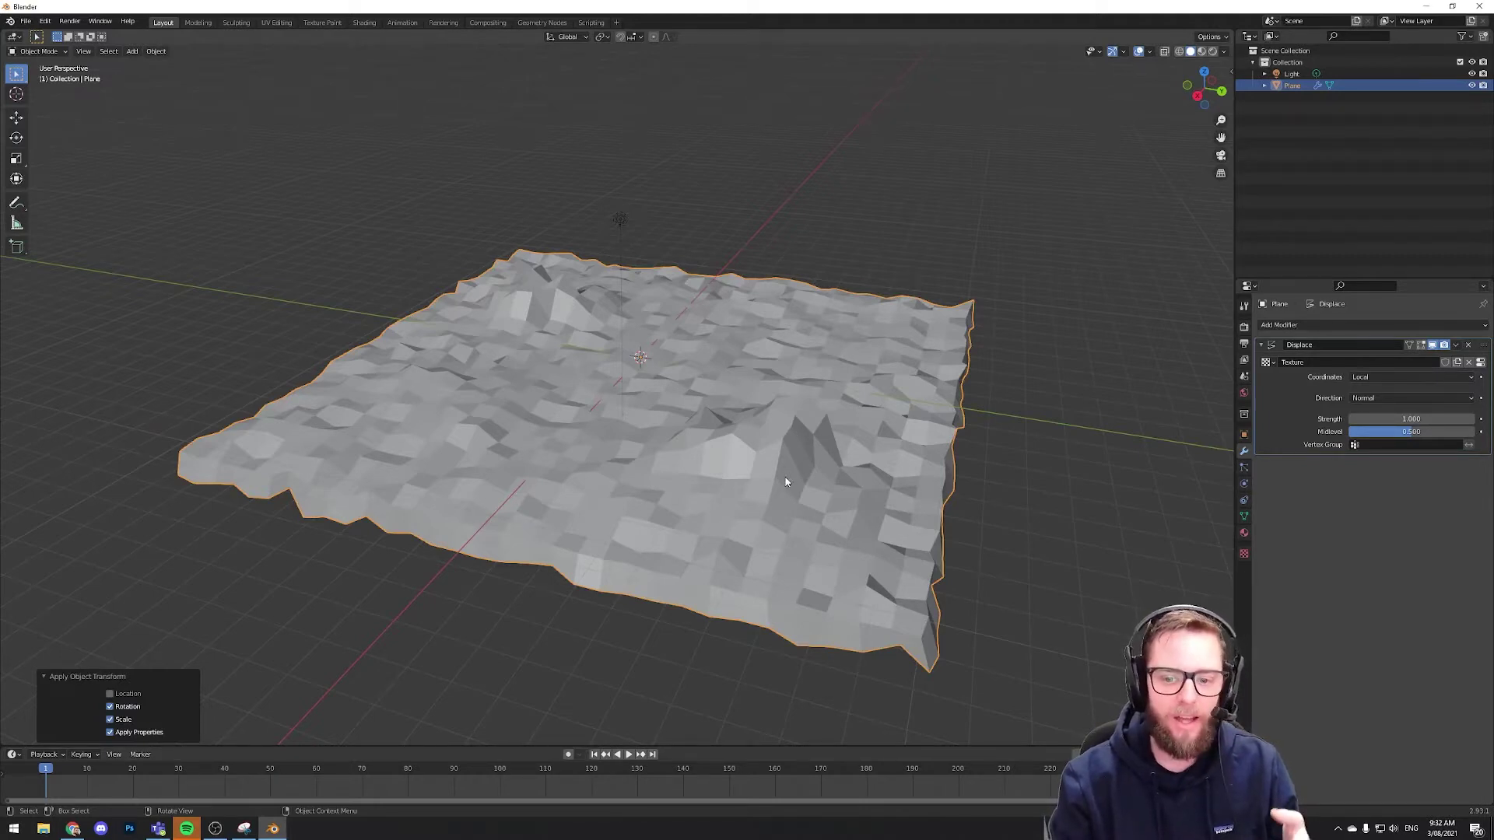
middle_drag(785, 483, 734, 461)
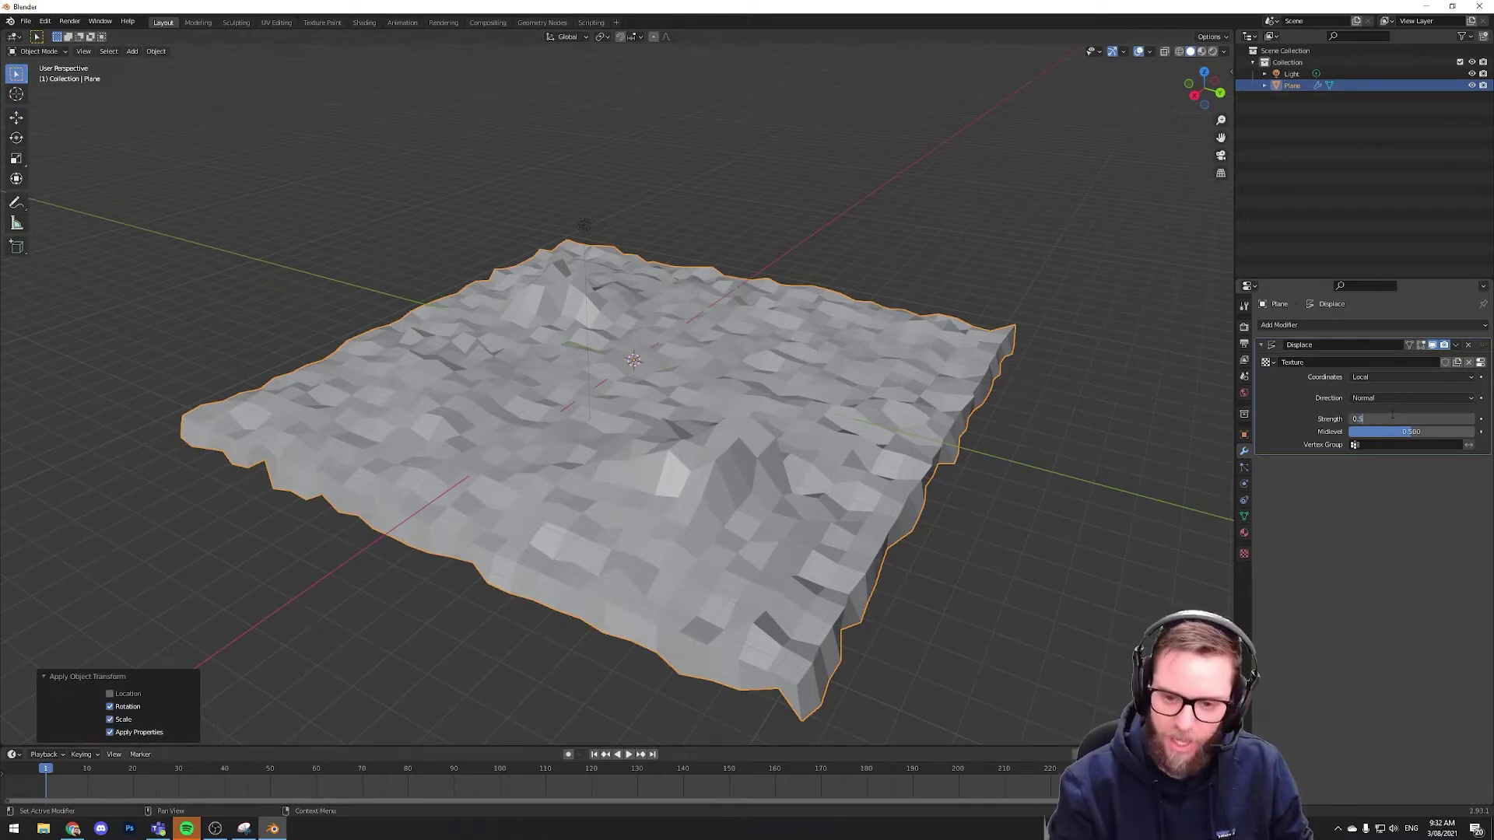
key(Return)
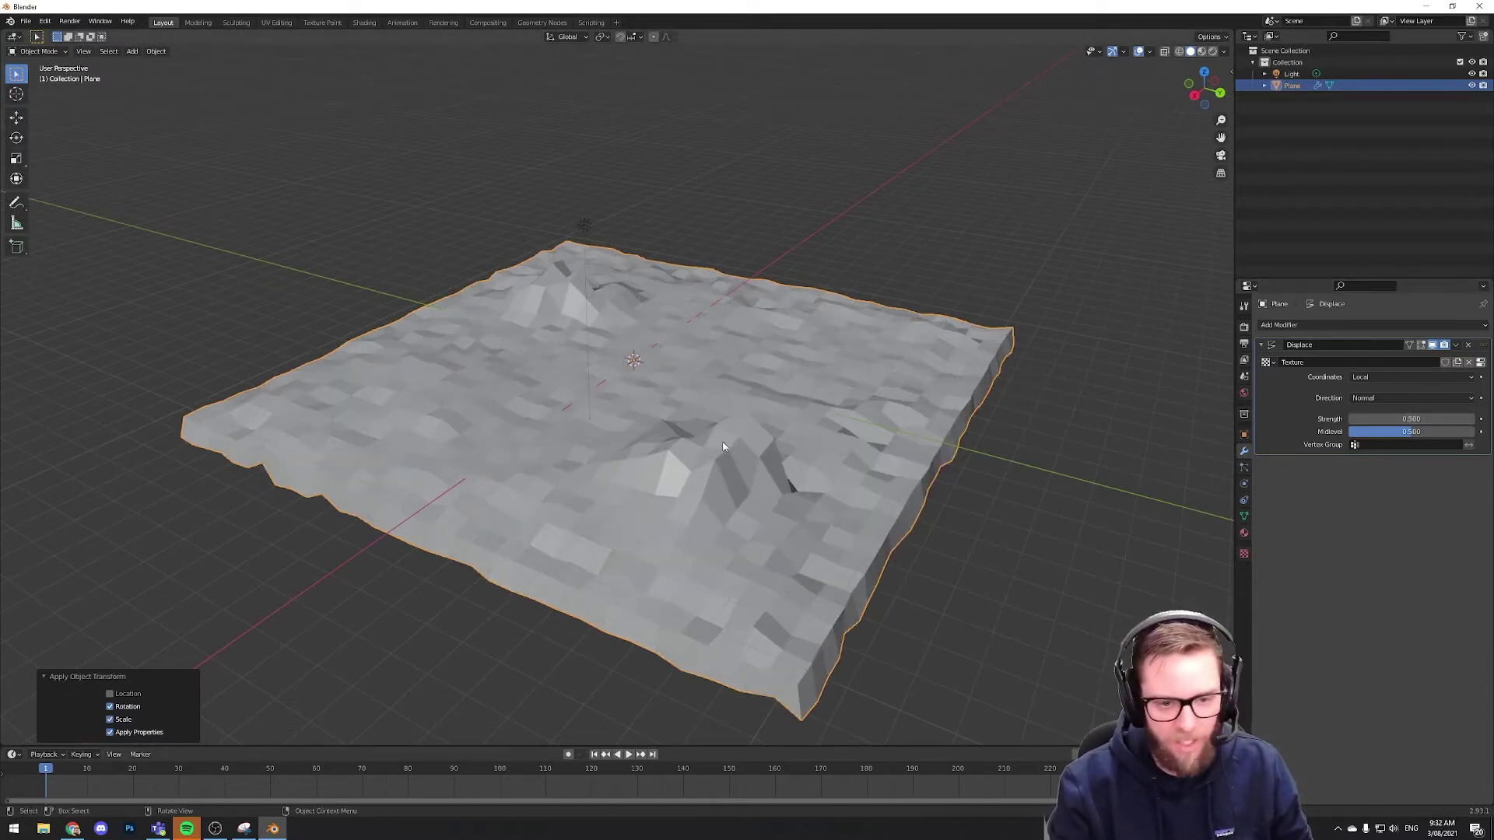
Inspect the displaced terrain up close and compare it with its undisplaced mesh in Edit Mode
middle_drag(711, 443, 697, 440)
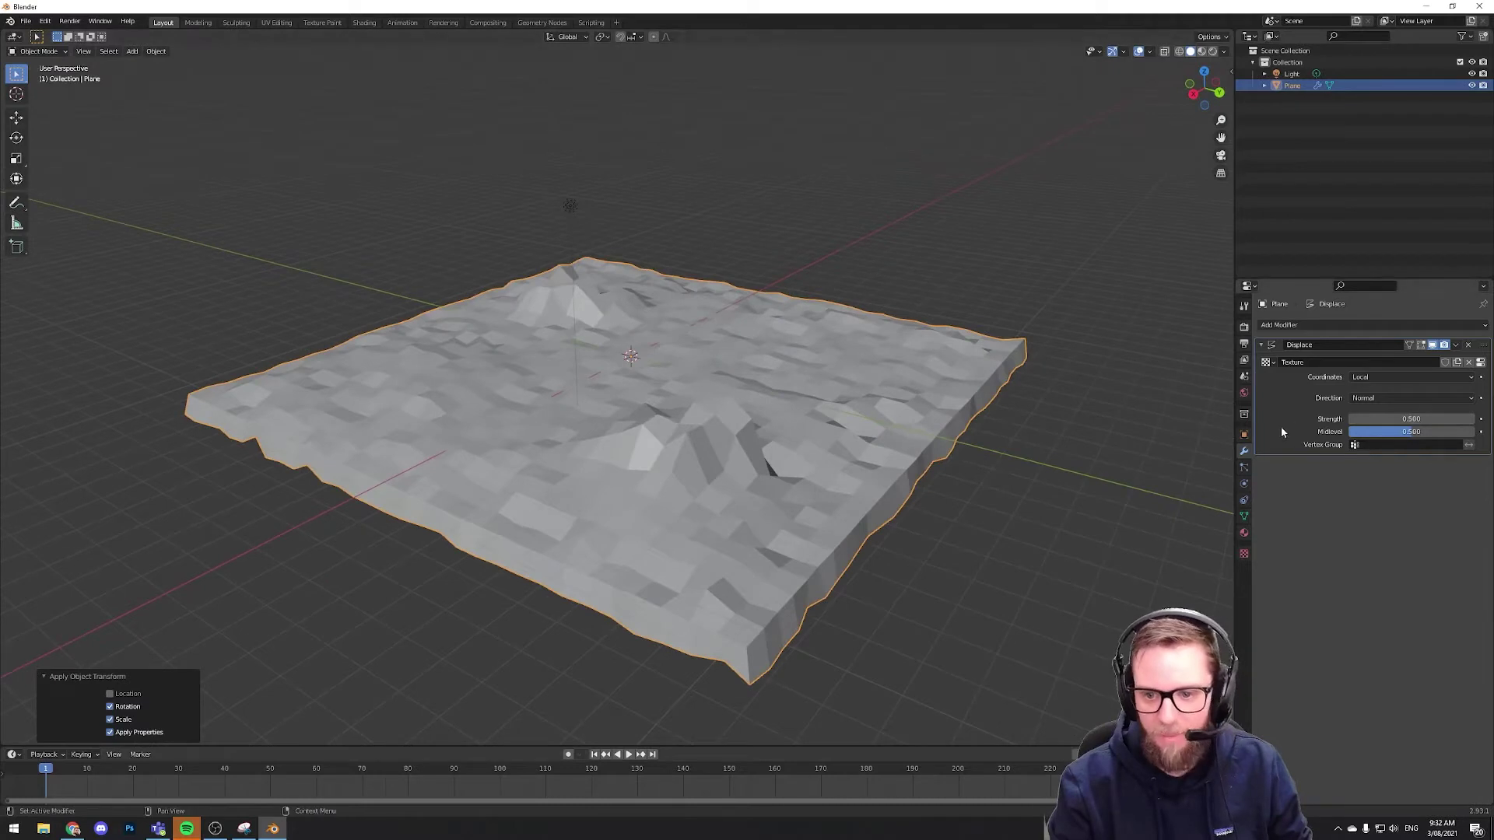
middle_drag(993, 428, 802, 421)
scroll(670, 404, up, 5)
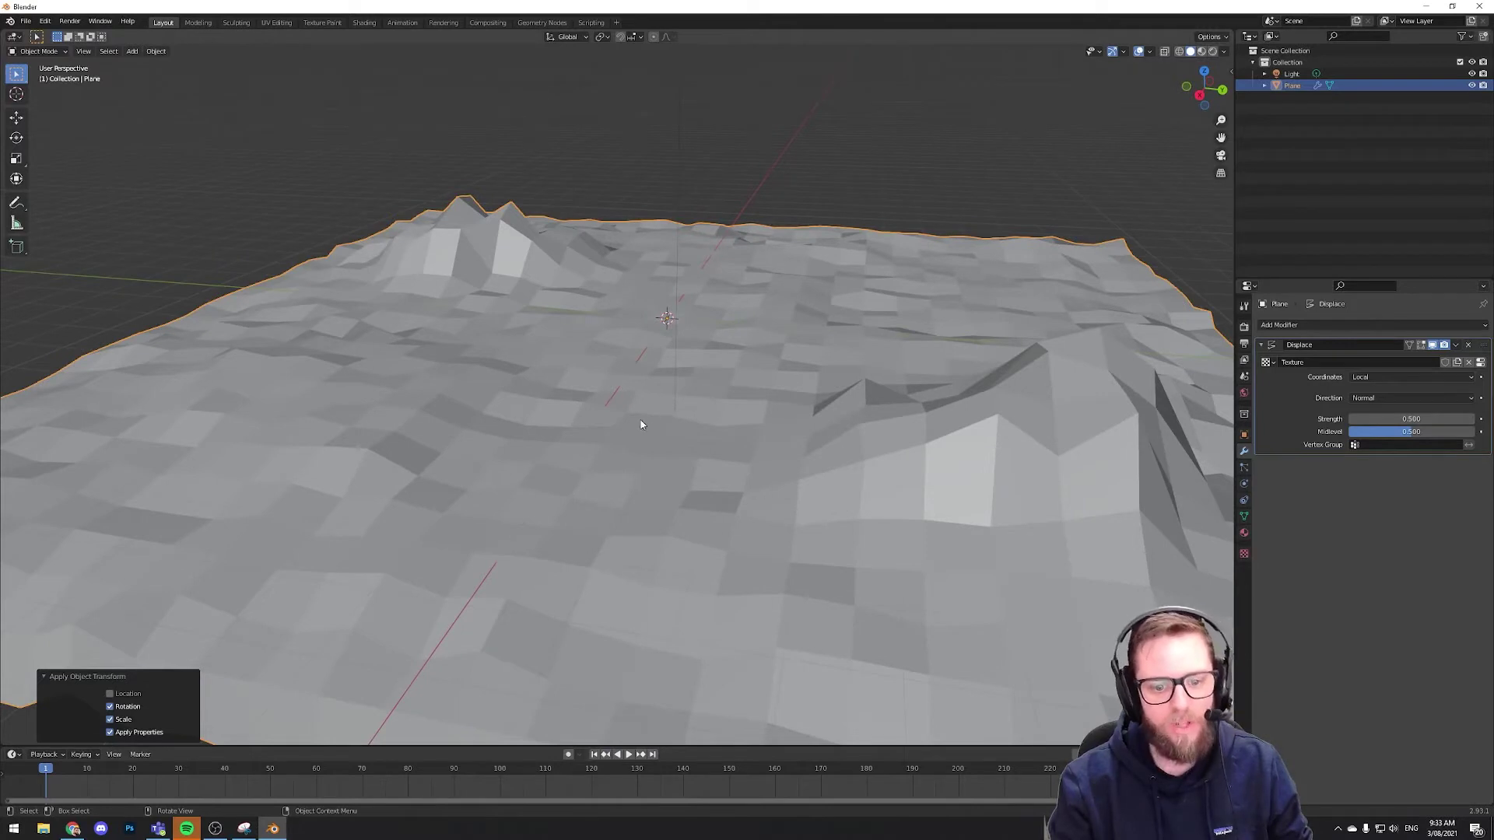
key(Tab)
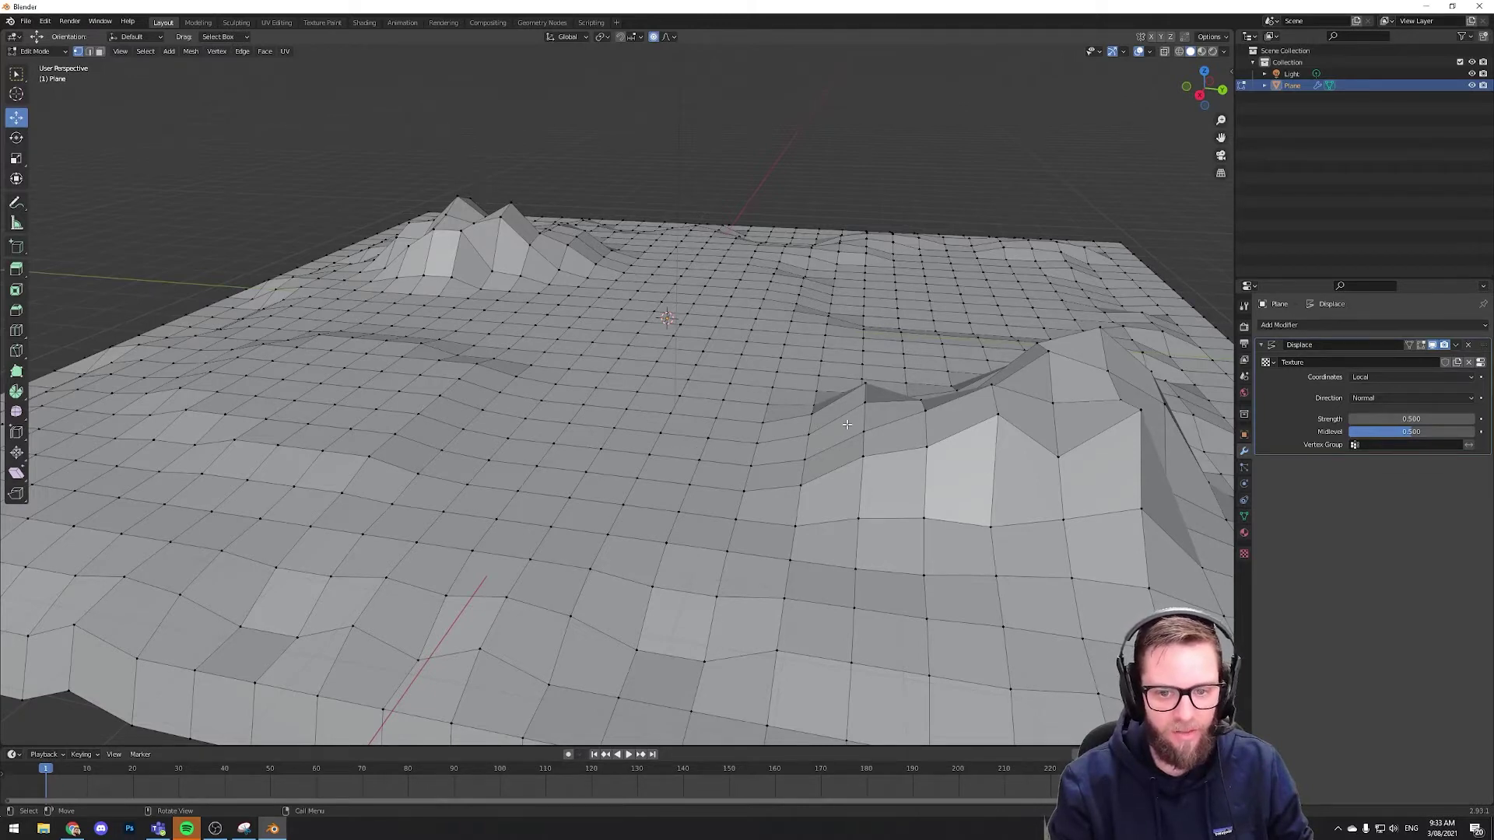
key(Tab)
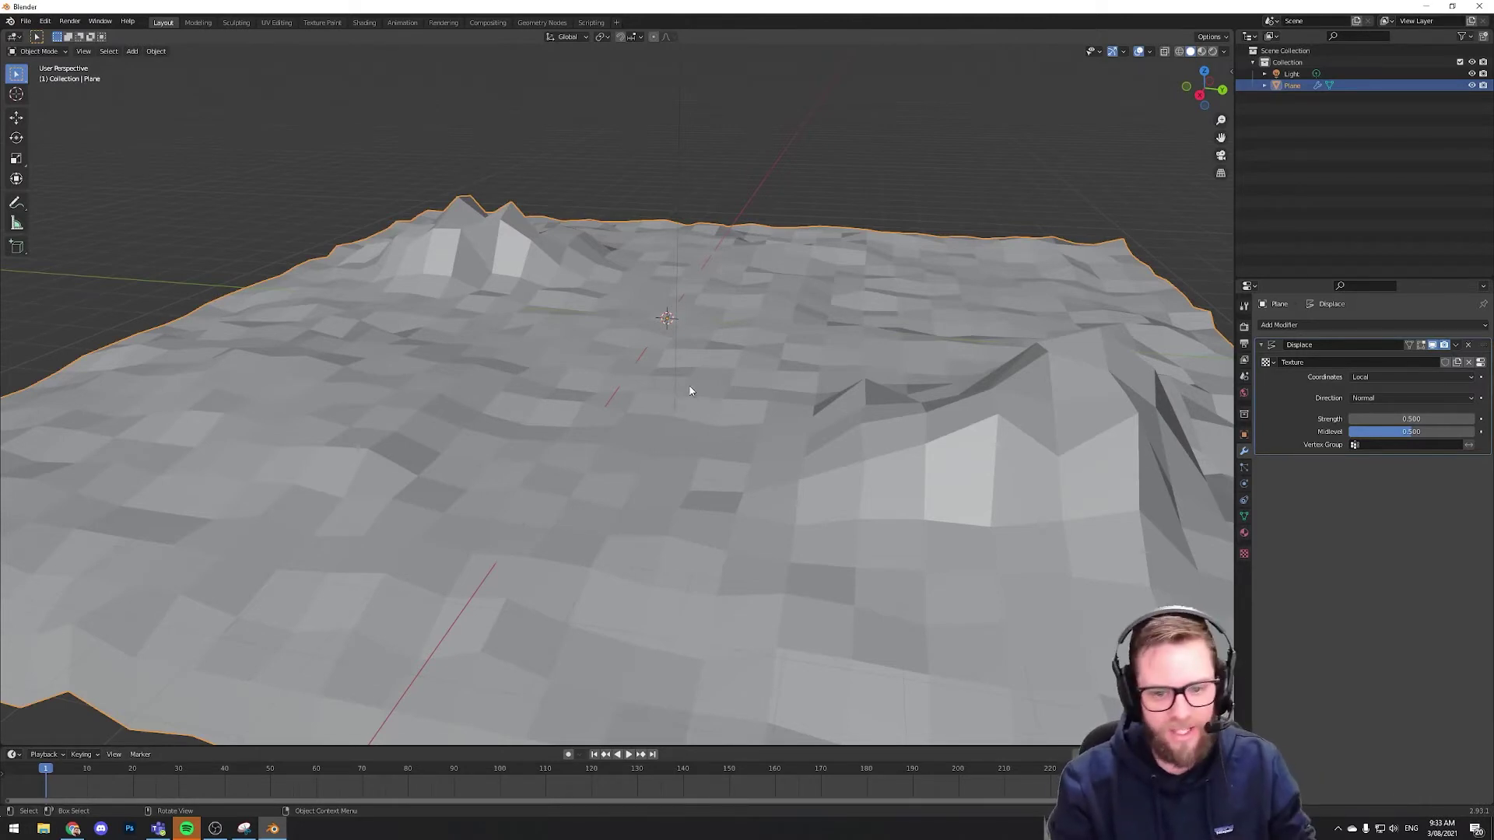
middle_drag(710, 385, 707, 381)
scroll(705, 390, down, 3)
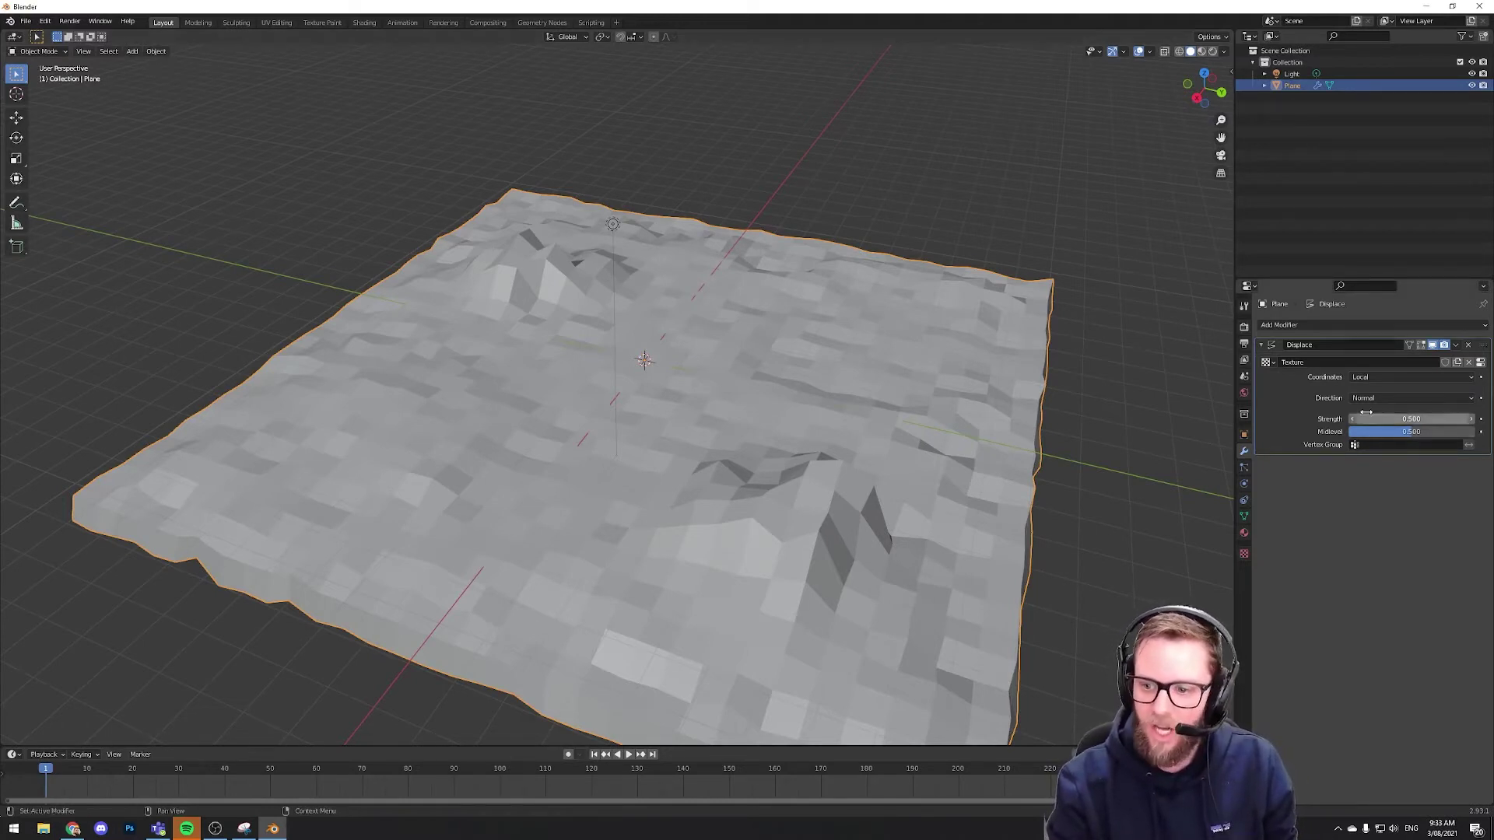
Add a Decimate modifier to the terrain and set its collapse ratio to 0.5
click(1326, 325)
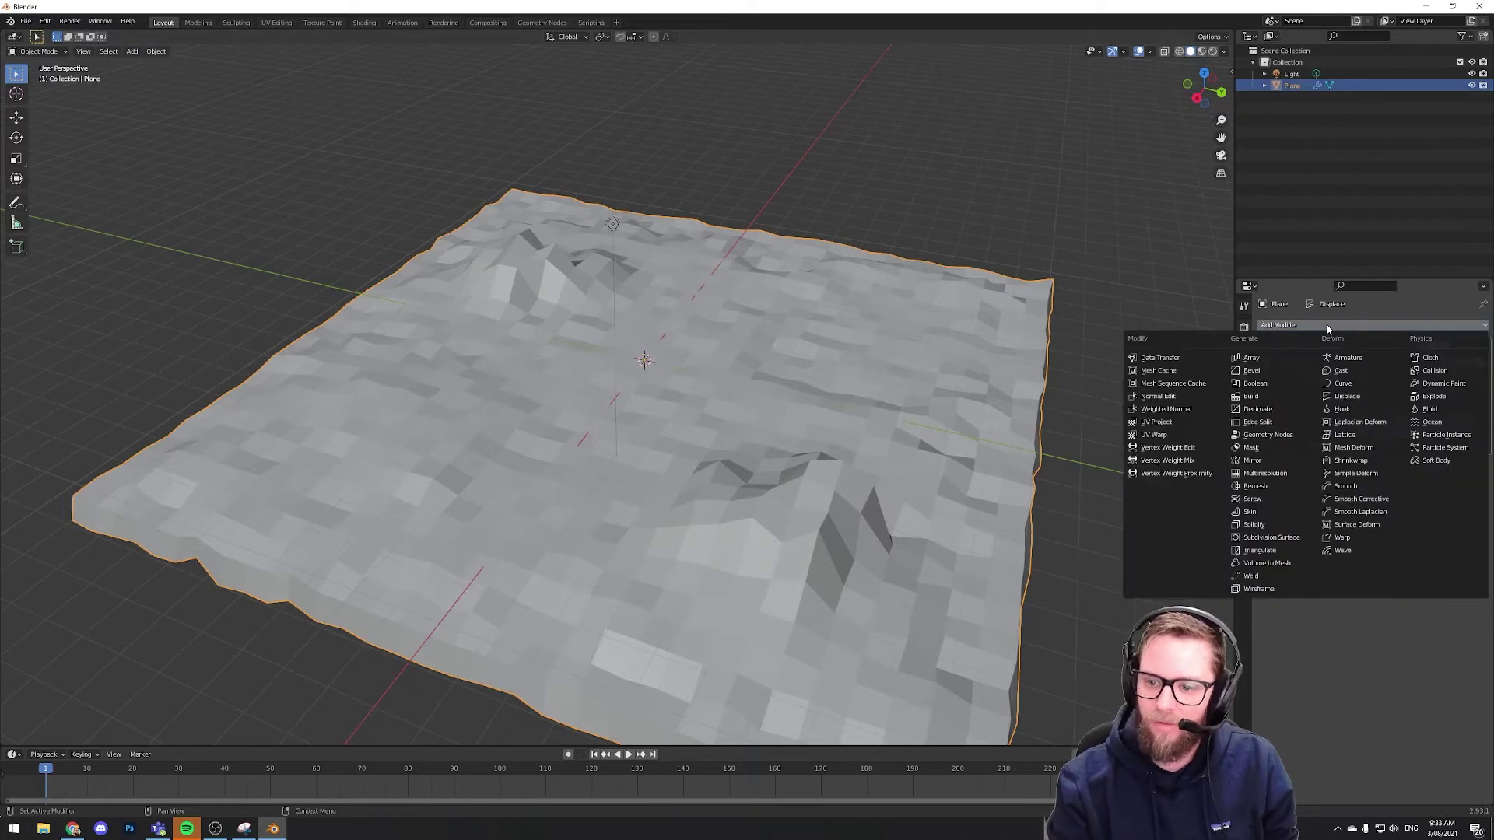
click(1259, 409)
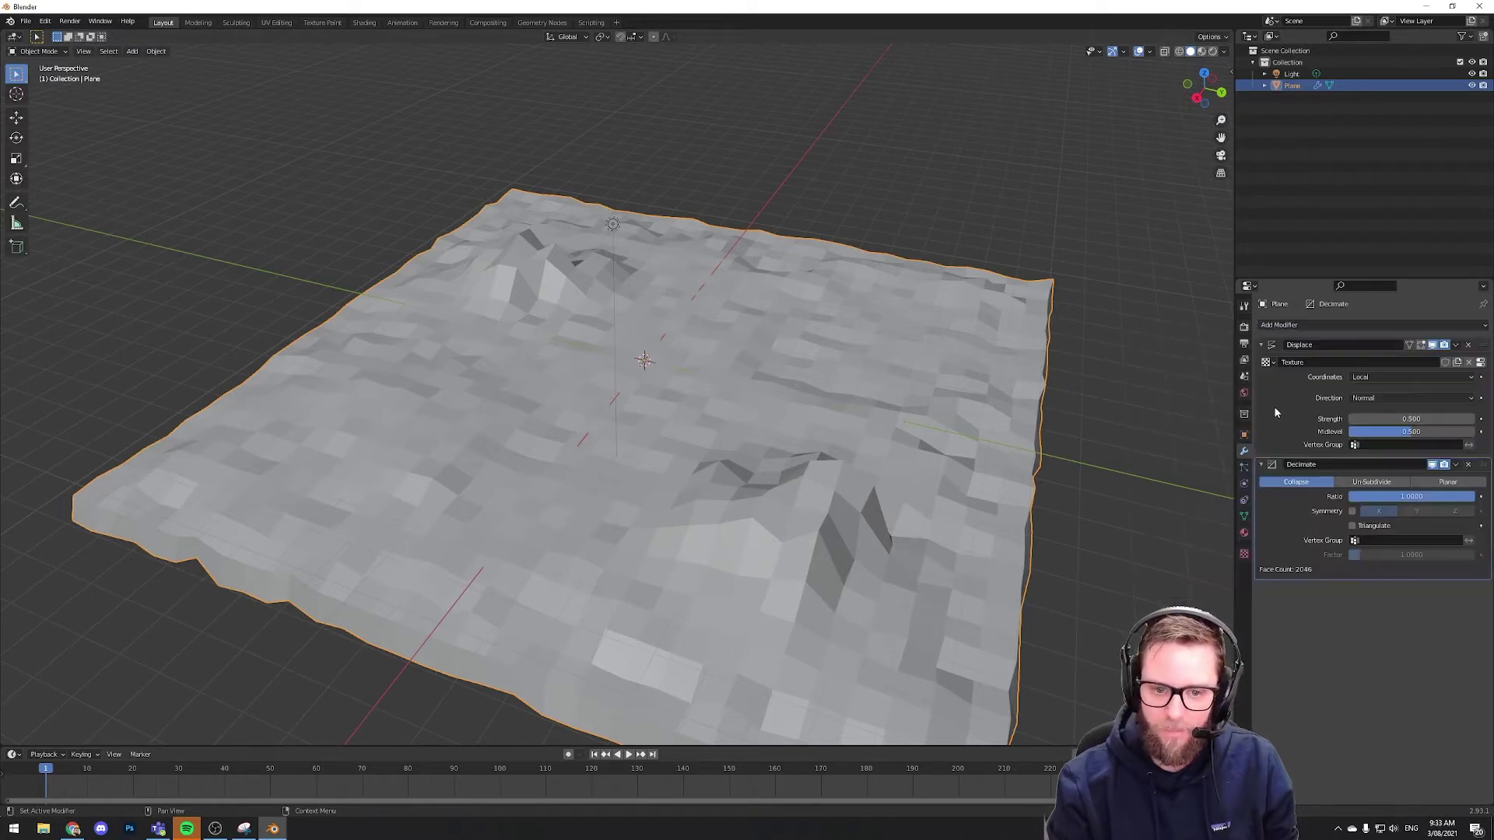
click(1404, 500)
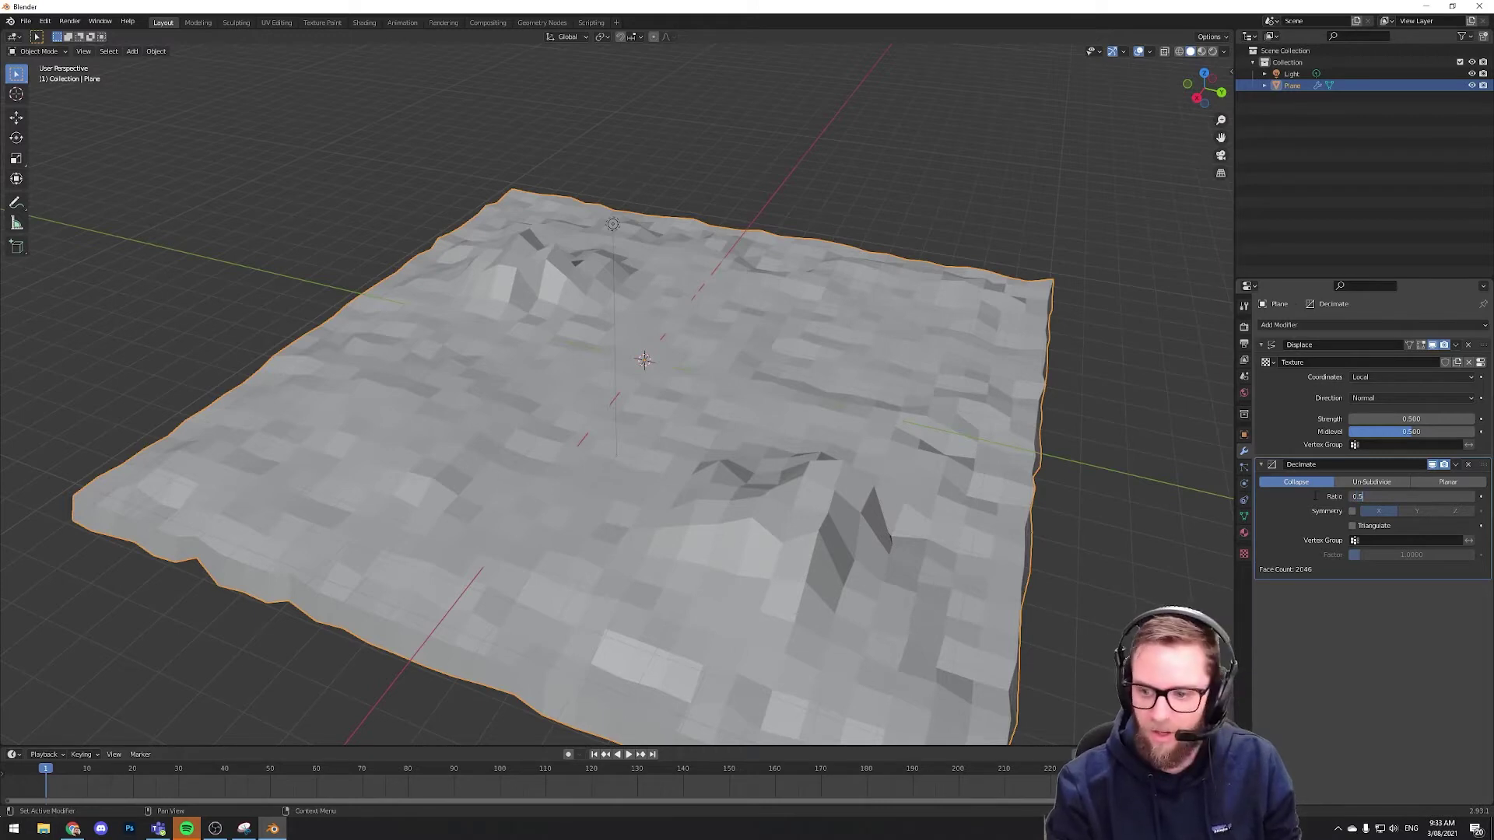
text(0.5)
key(Return)
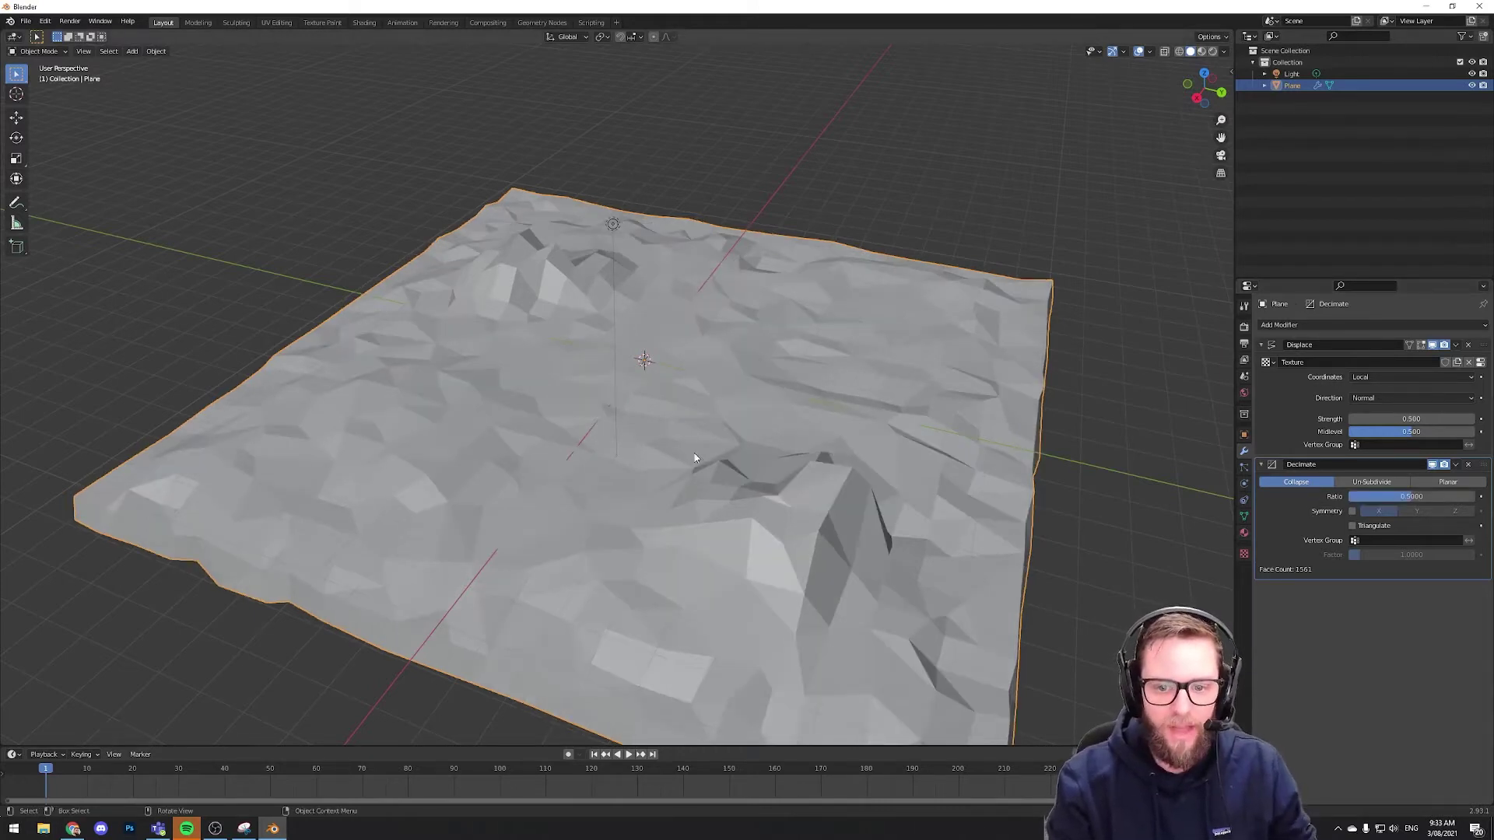
mouse_move(677, 456)
middle_down()
mouse_move(684, 423)
mouse_move(659, 445)
middle_up()
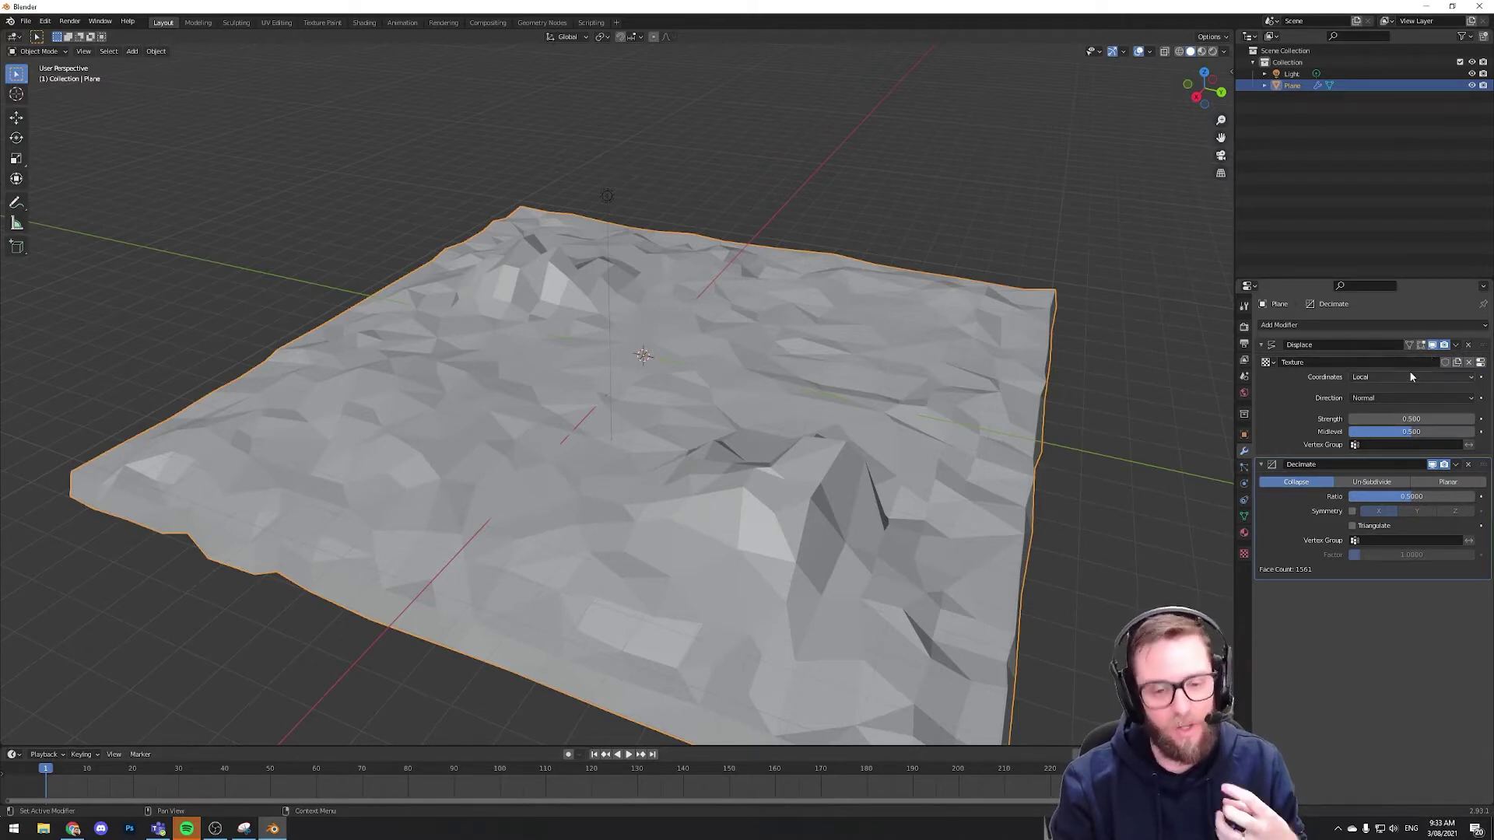
Apply the Displace modifier and the Decimate modifier permanently to the terrain mesh
click(1457, 345)
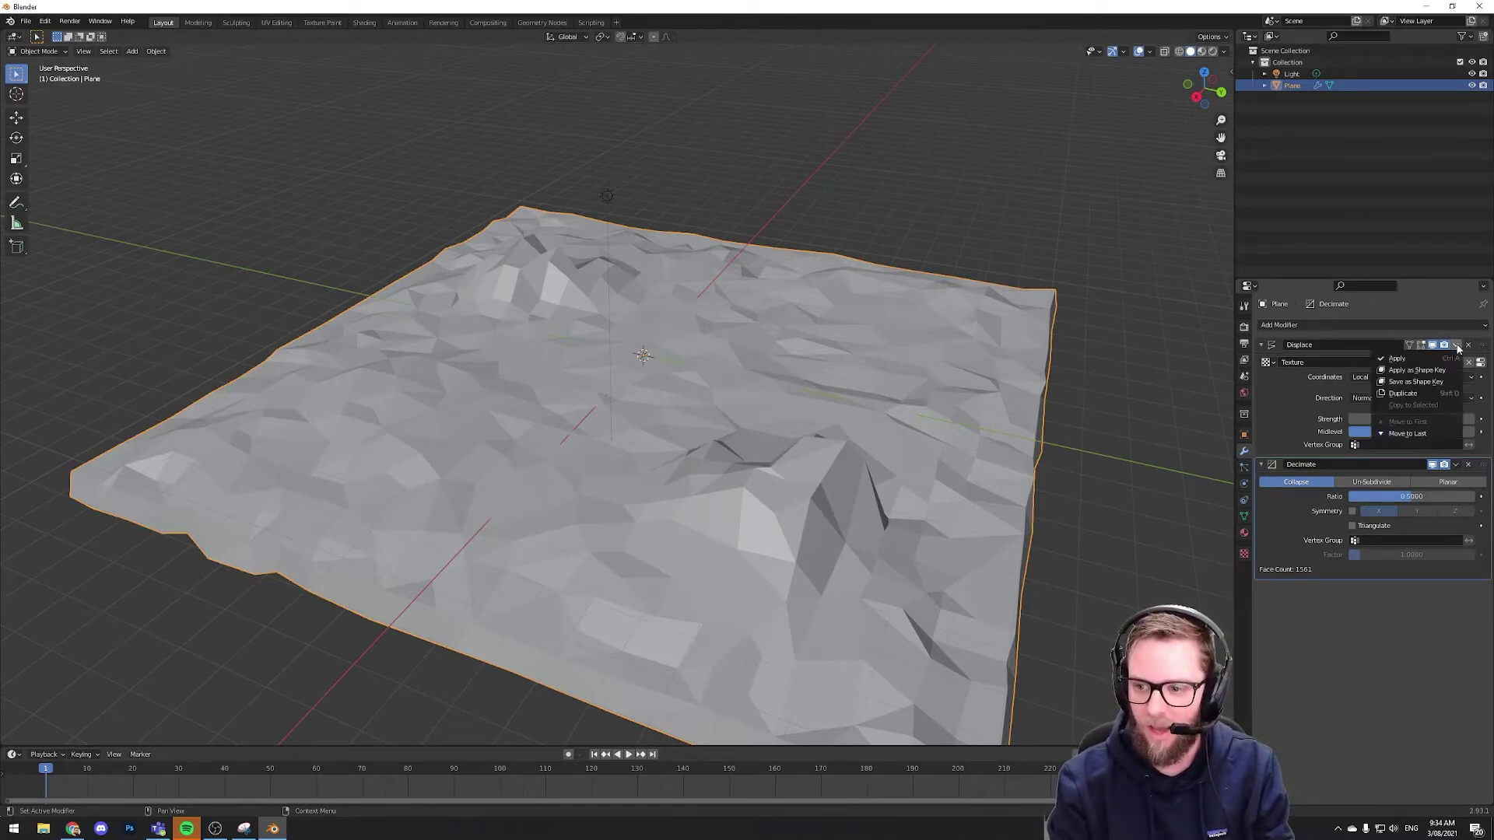
click(1444, 359)
click(1456, 345)
click(1444, 360)
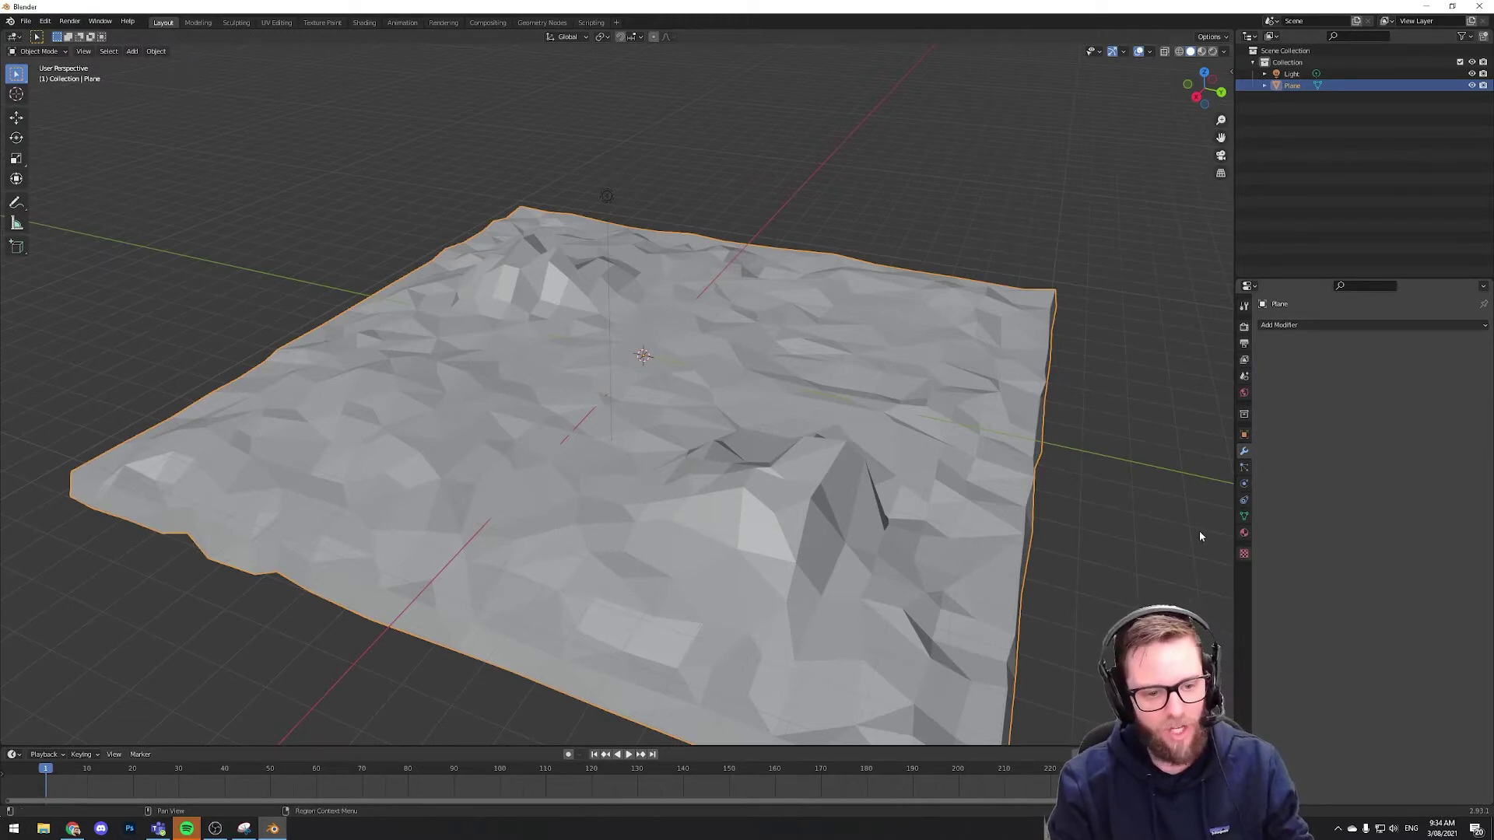
Enter Edit Mode and examine the decimated terrain's triangulated faces from several angles
middle_drag(1007, 446, 910, 418)
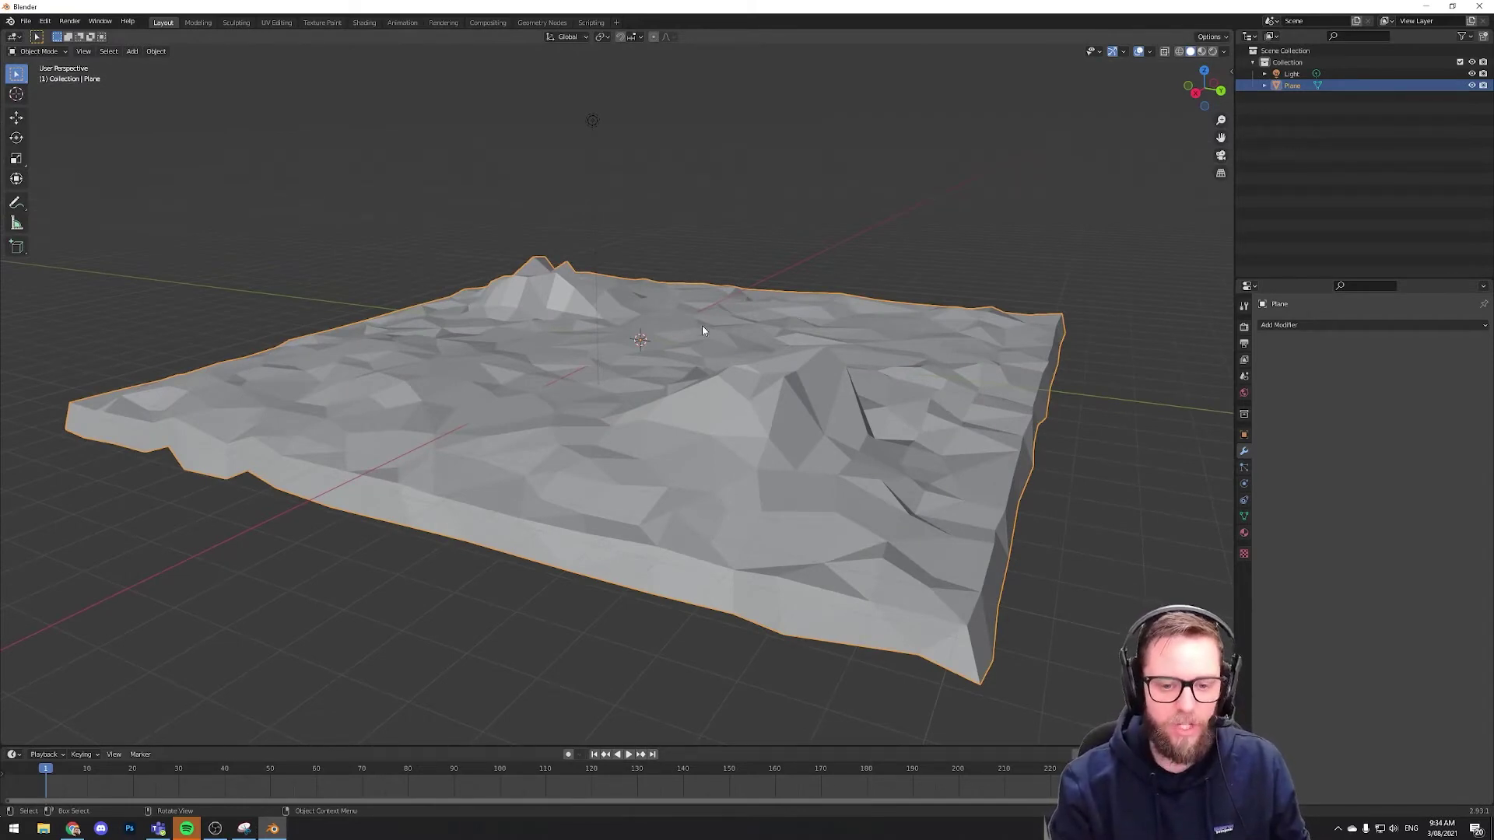
middle_drag(703, 330, 703, 376)
key(Tab)
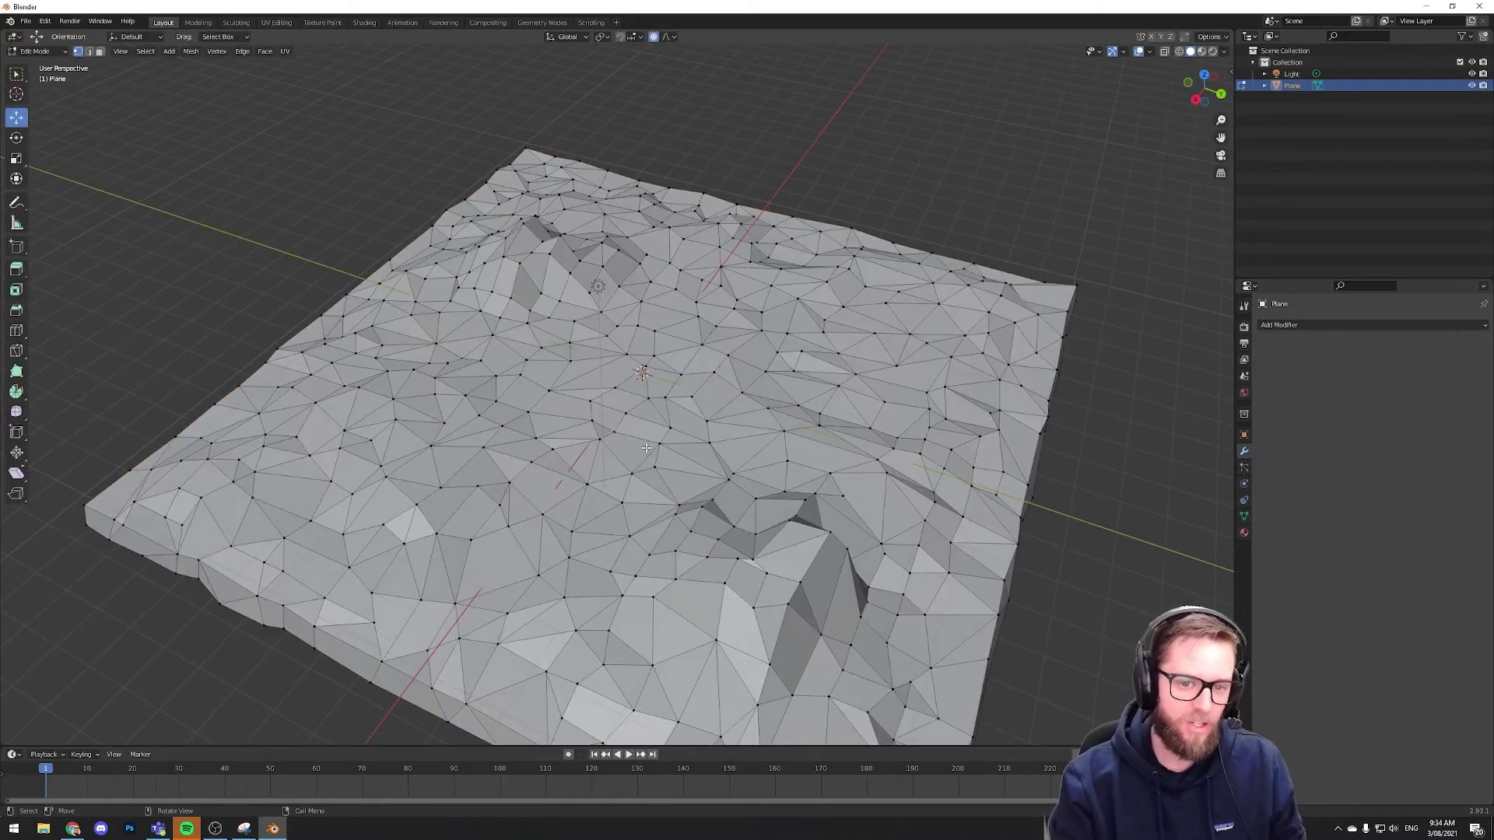
scroll(647, 448, down, 3)
middle_drag(646, 448, 740, 420)
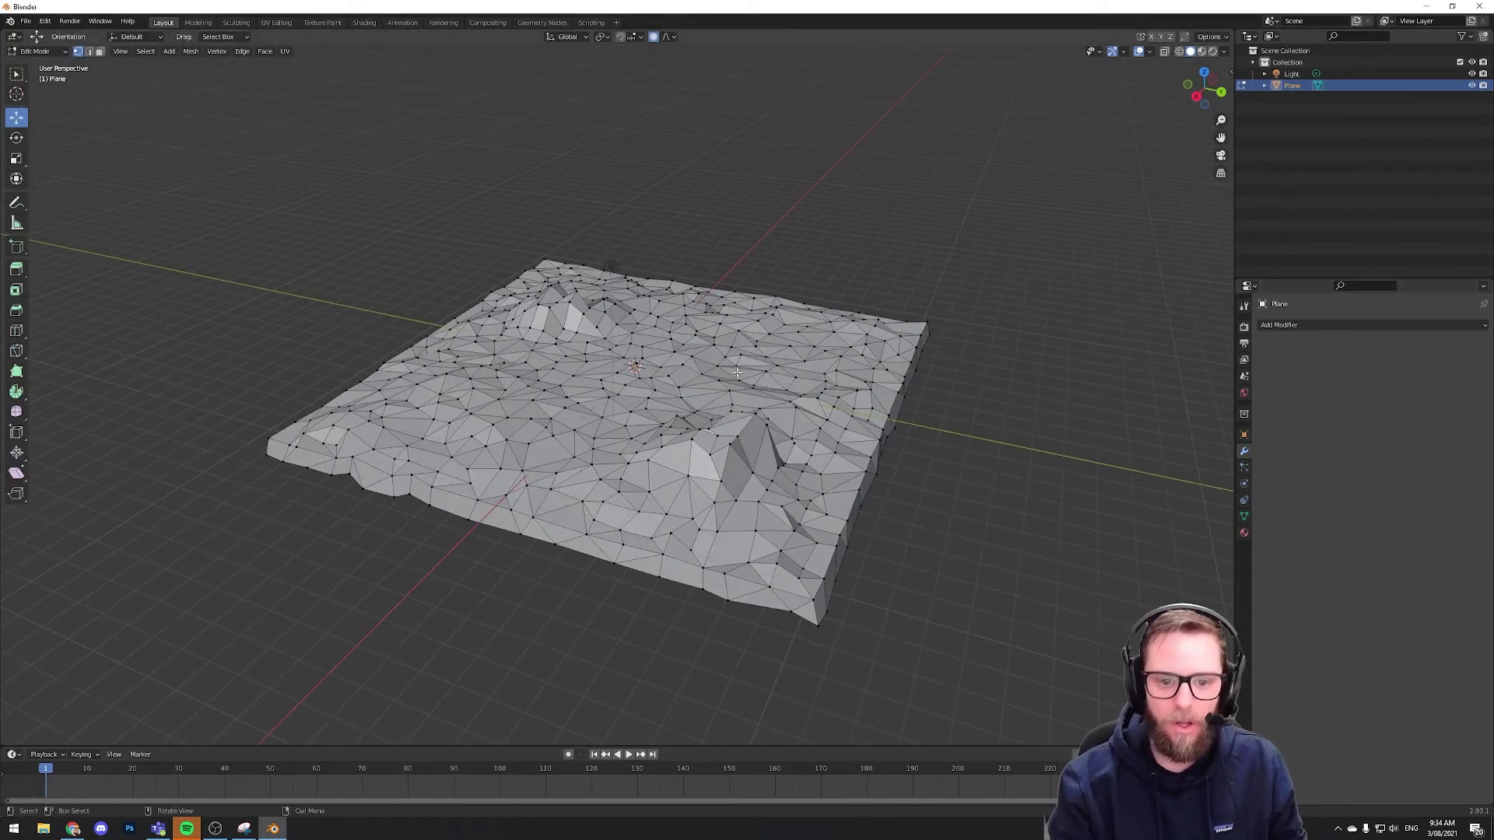
scroll(725, 387, up, 2)
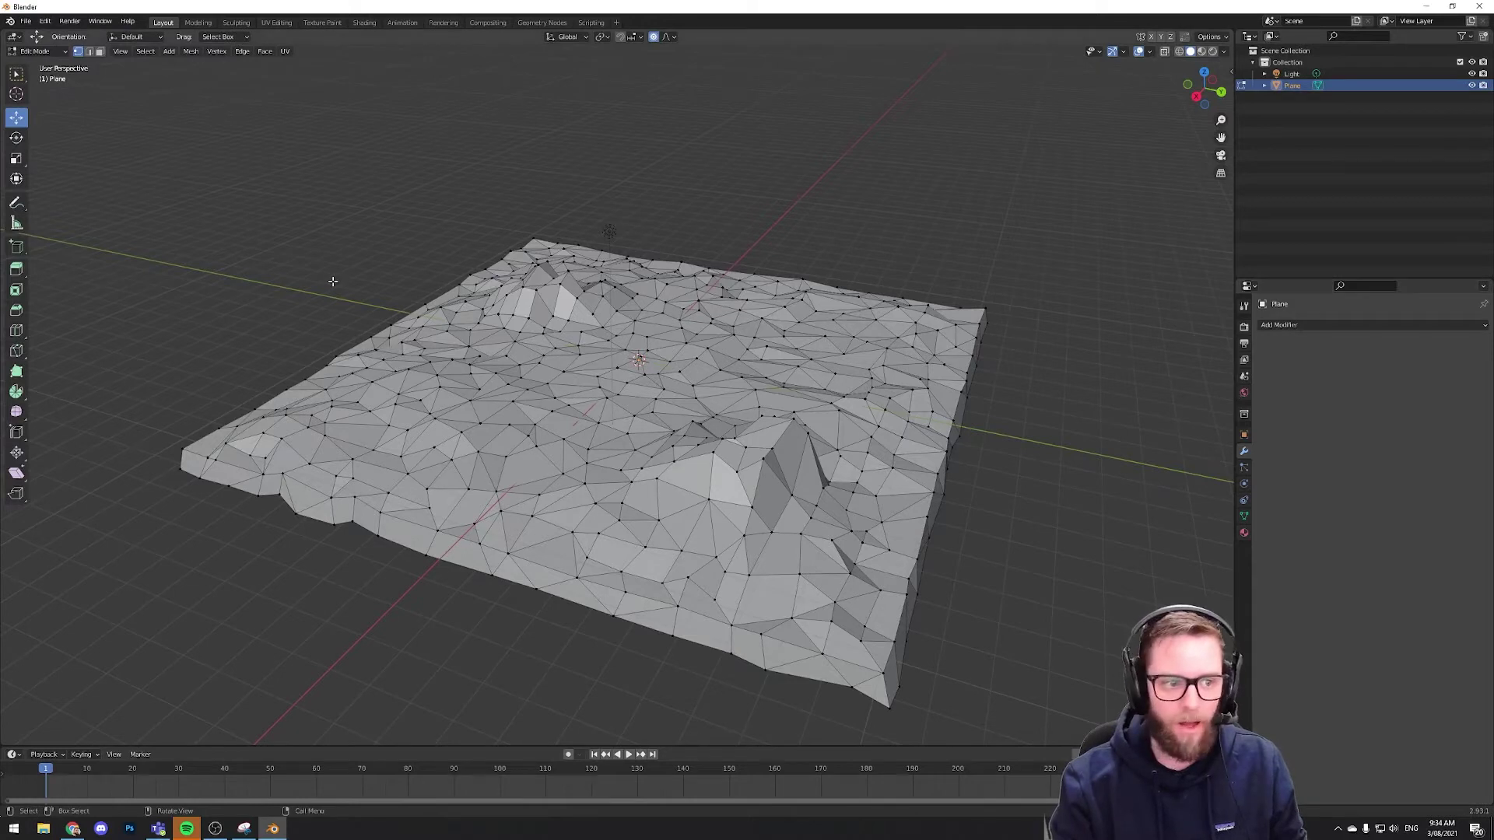
key(Tab)
key(Tab)
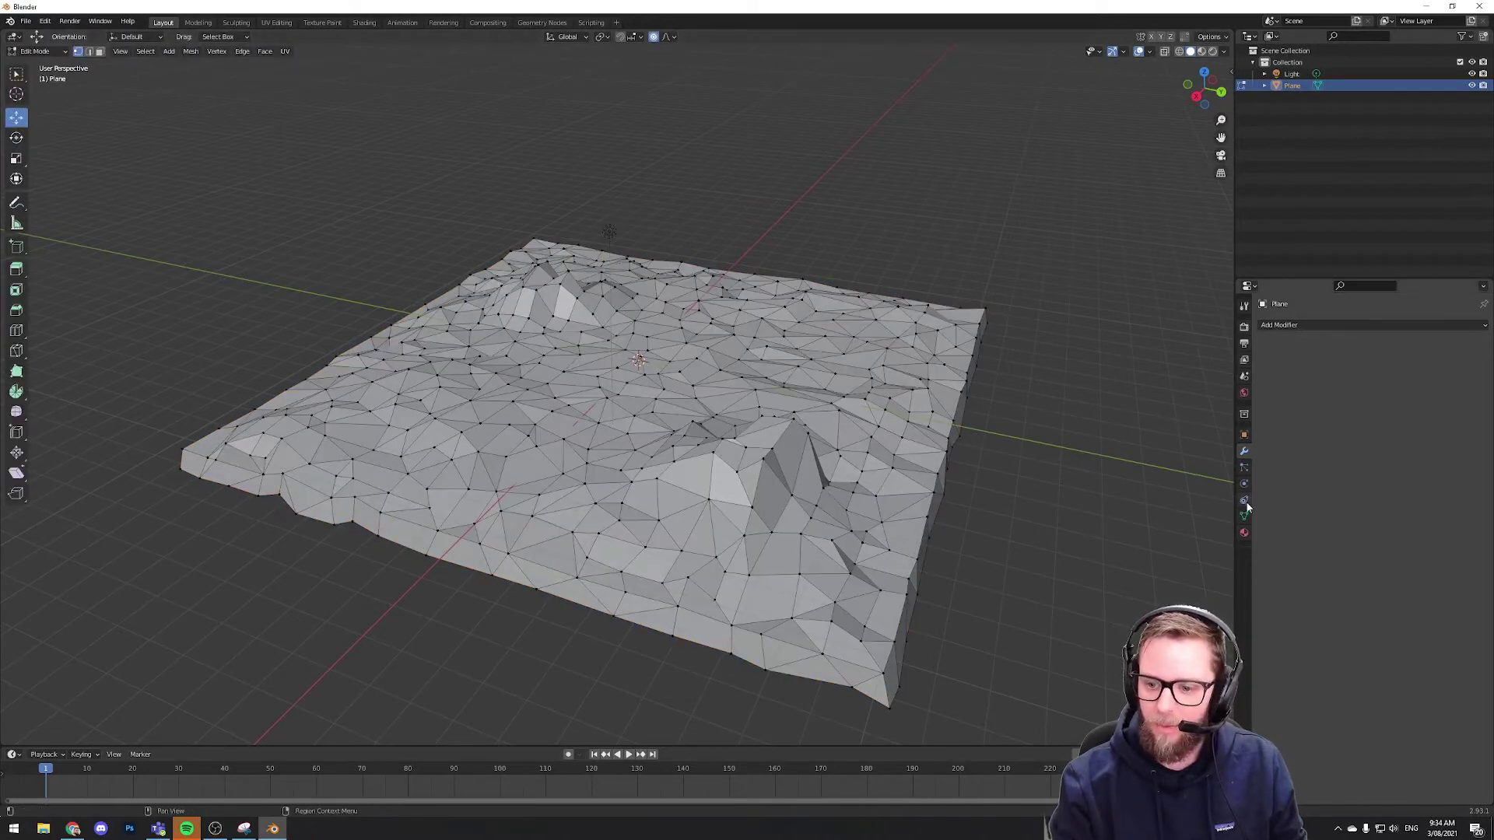
Create a new material for the terrain and set its base color to a medium grass green
click(1244, 533)
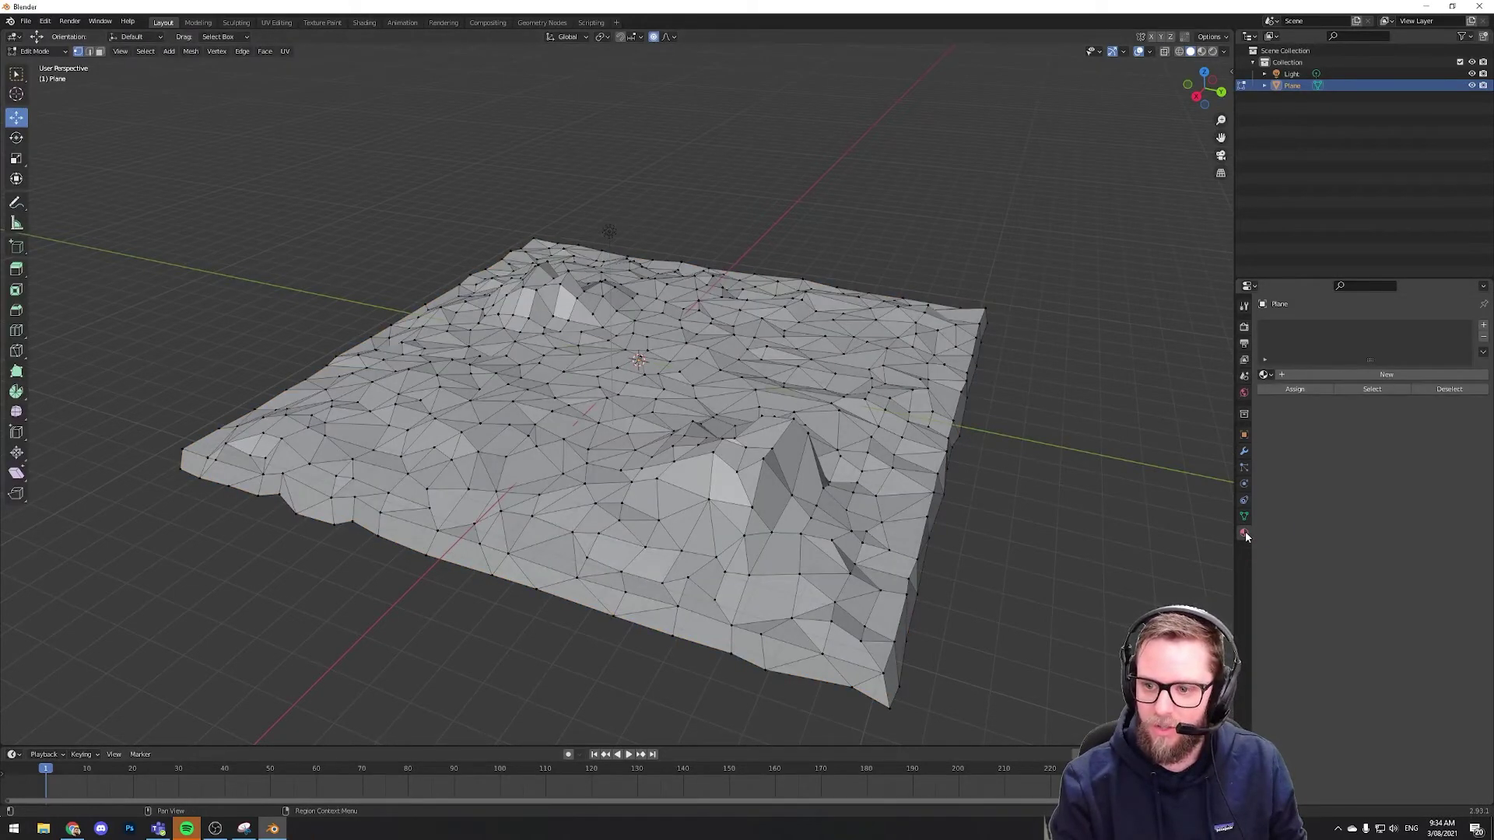
click(1360, 377)
click(1389, 511)
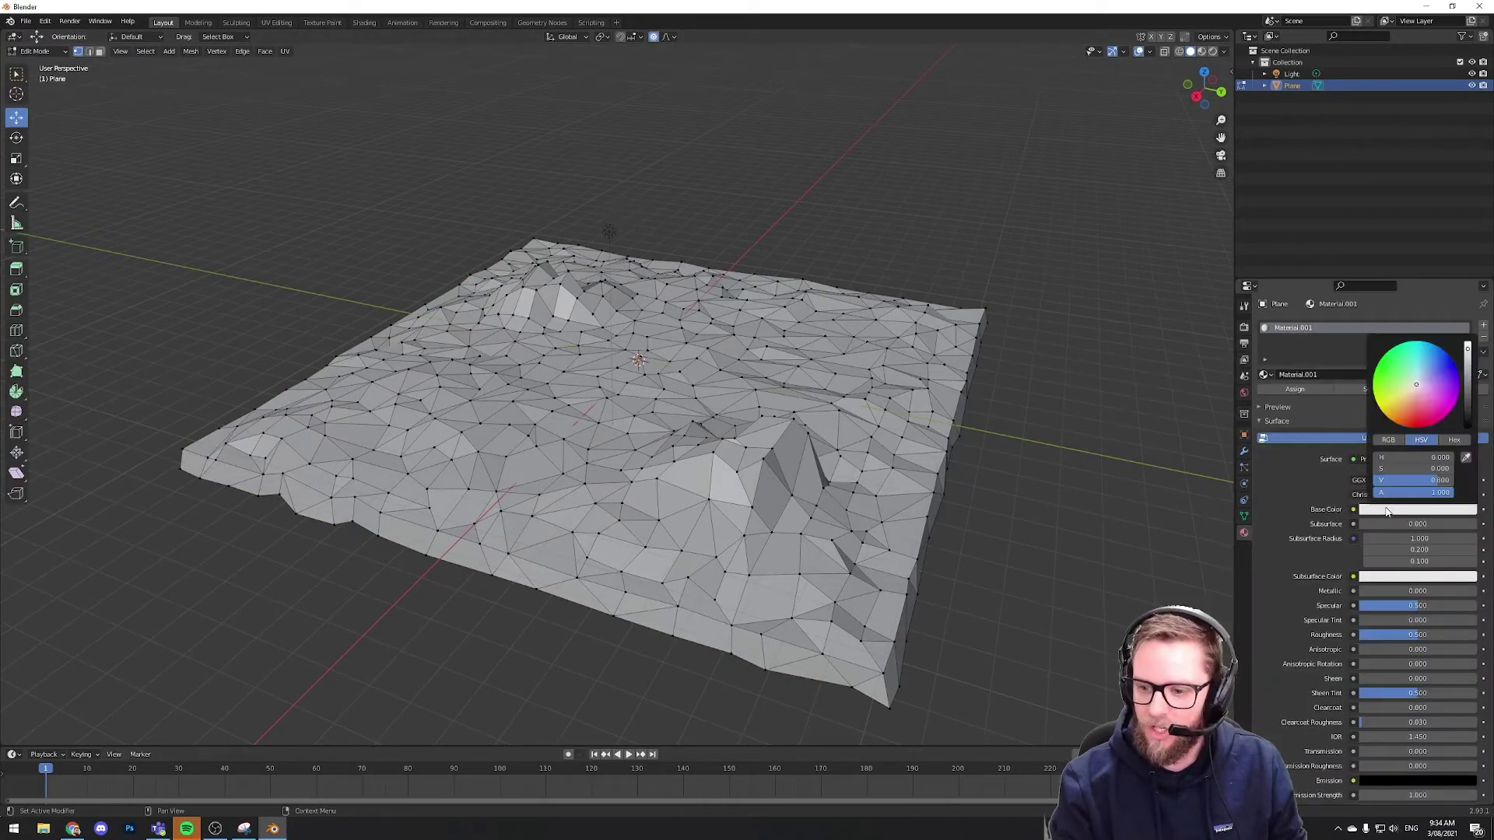
click(1391, 380)
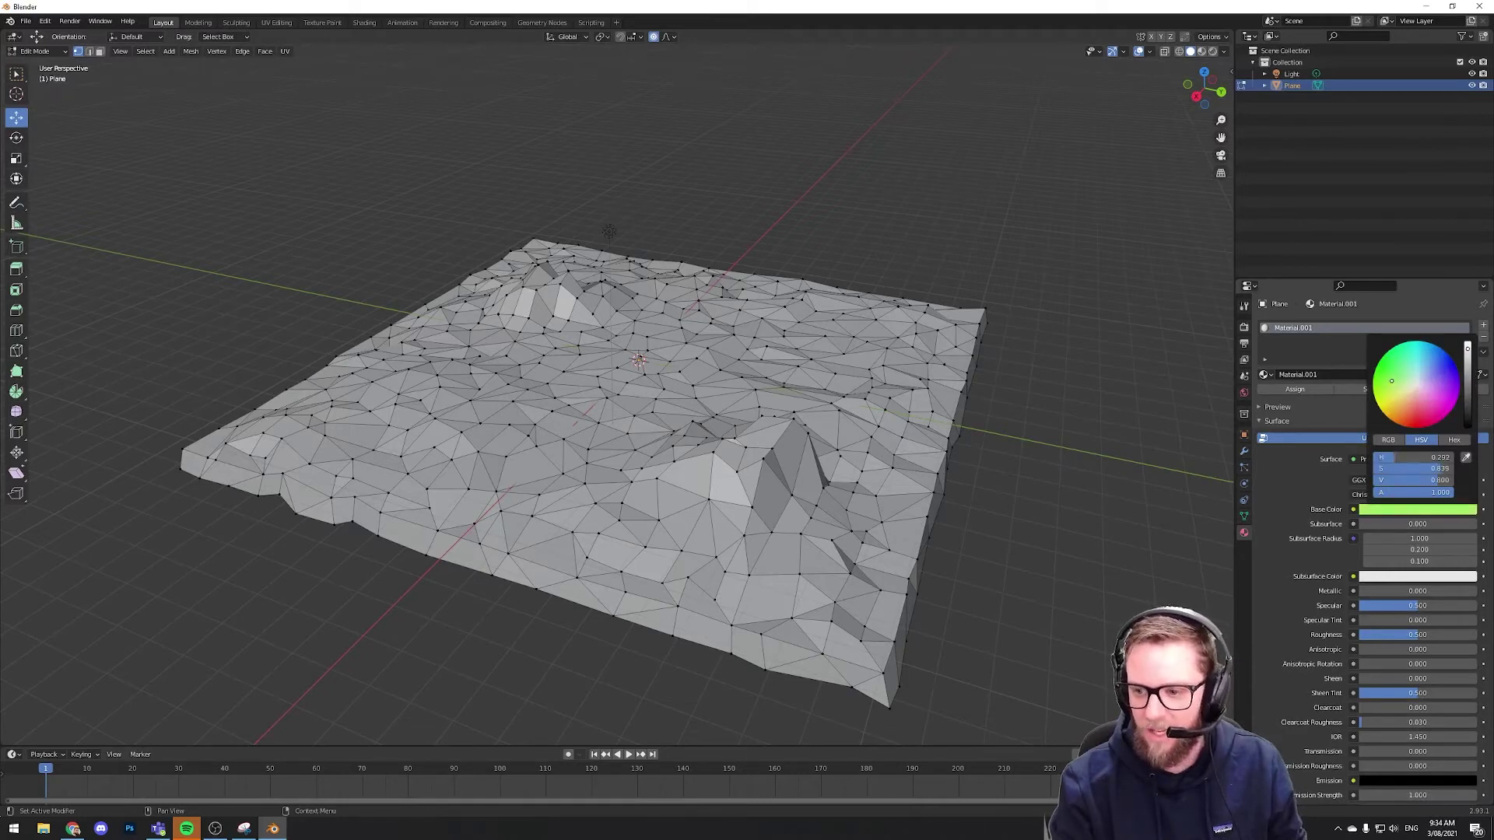
mouse_move(1391, 381)
mouse_down()
mouse_move(1467, 377)
mouse_move(1386, 378)
mouse_up()
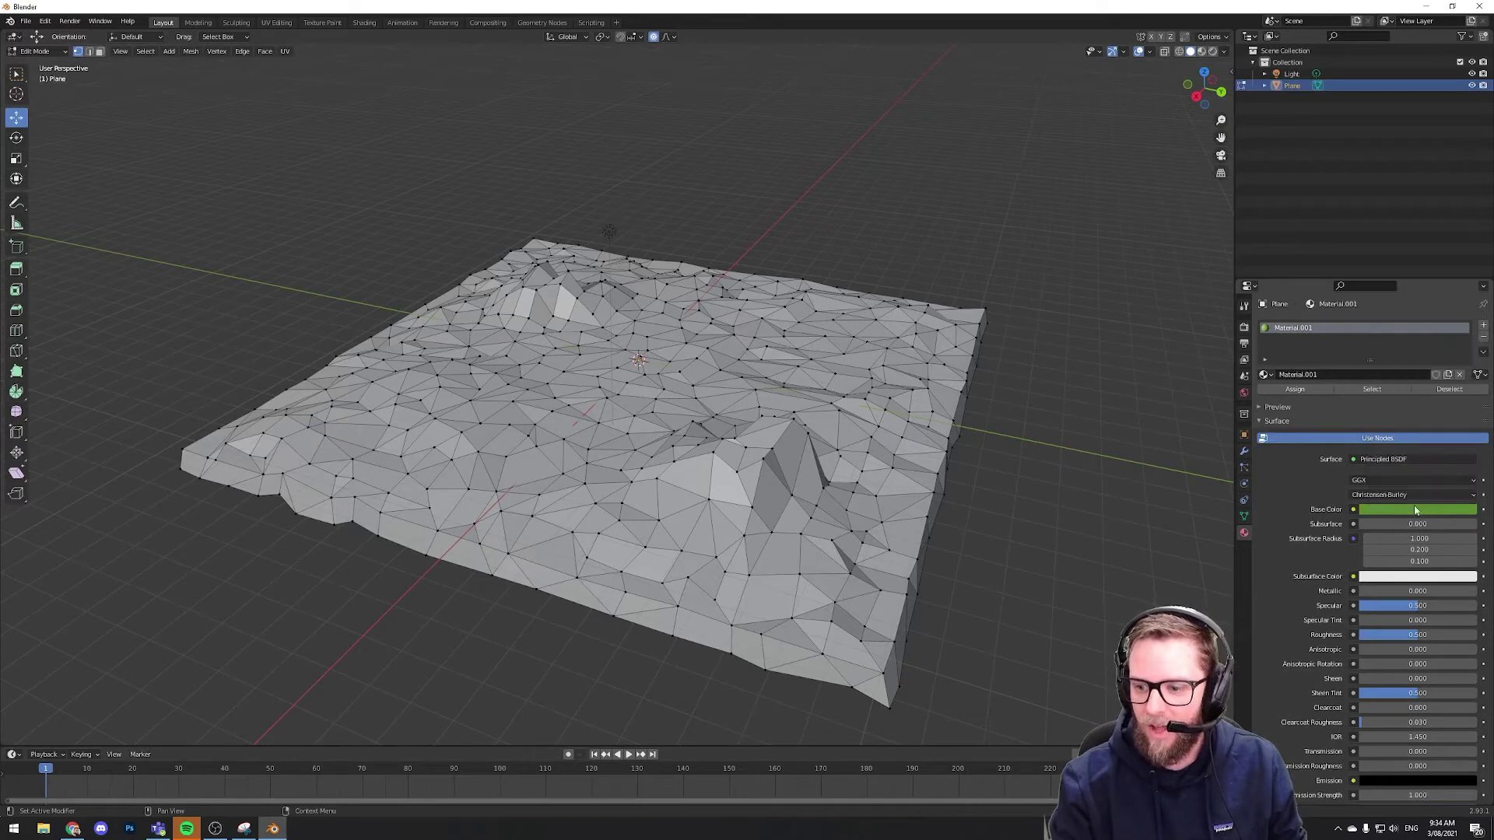
Switch the viewport shading to Material Preview and lower the green material's Specular to about 0.05
click(1202, 54)
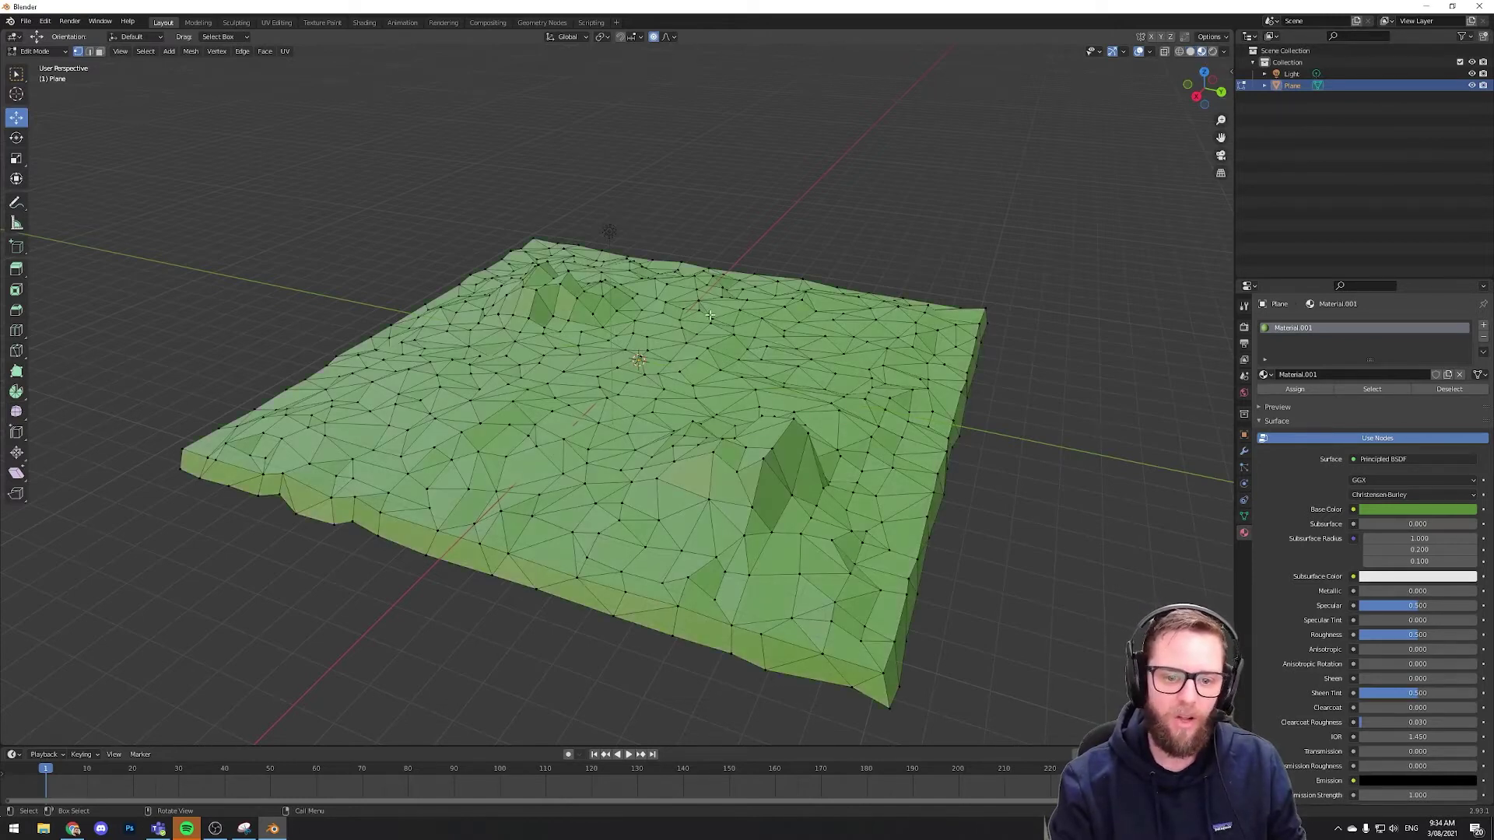
scroll(778, 401, up, 2)
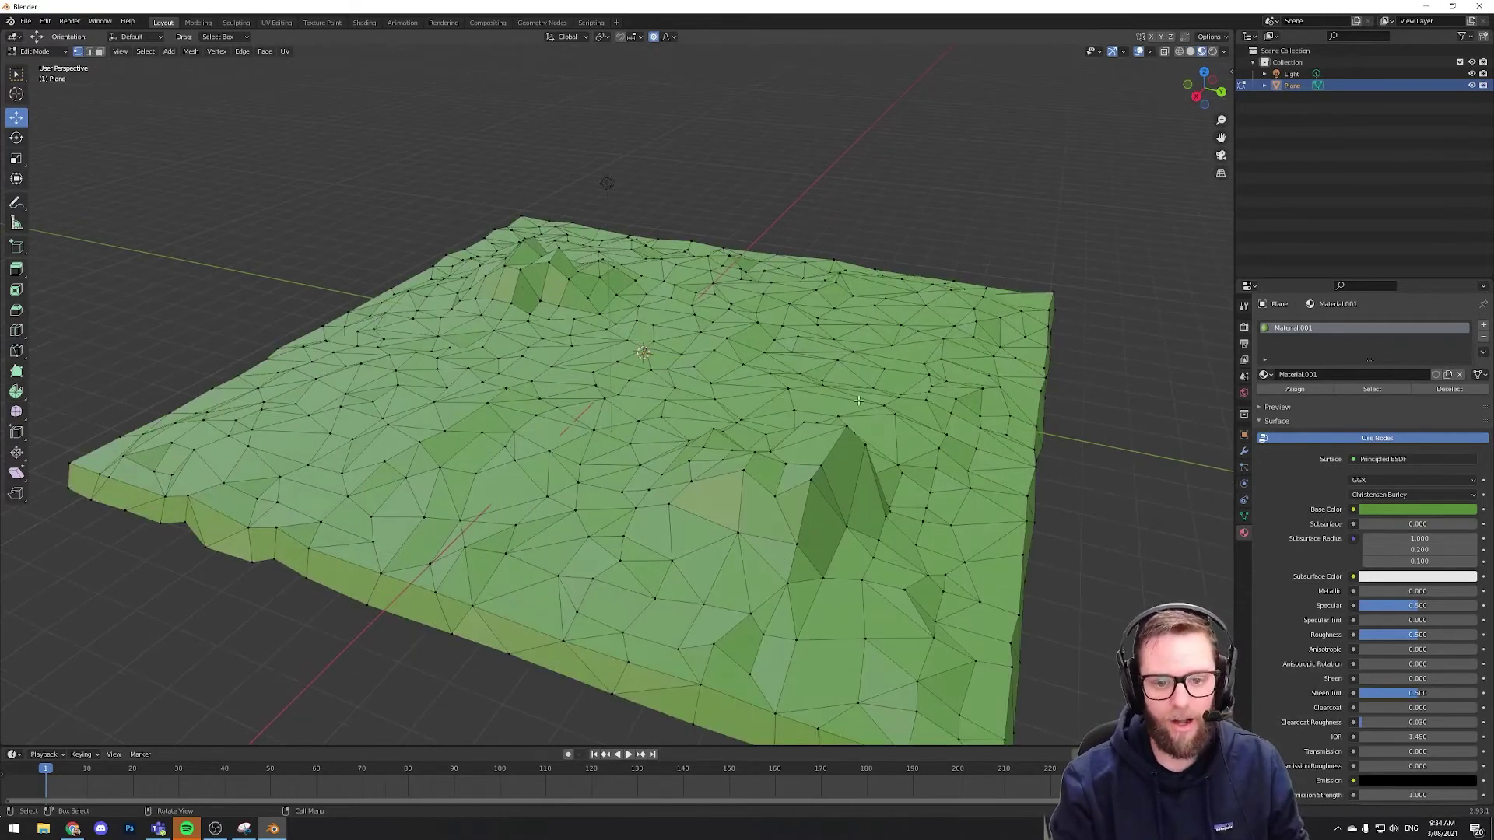
mouse_move(859, 401)
middle_down()
mouse_move(870, 389)
mouse_move(858, 396)
middle_up()
middle_drag(977, 402, 1019, 420)
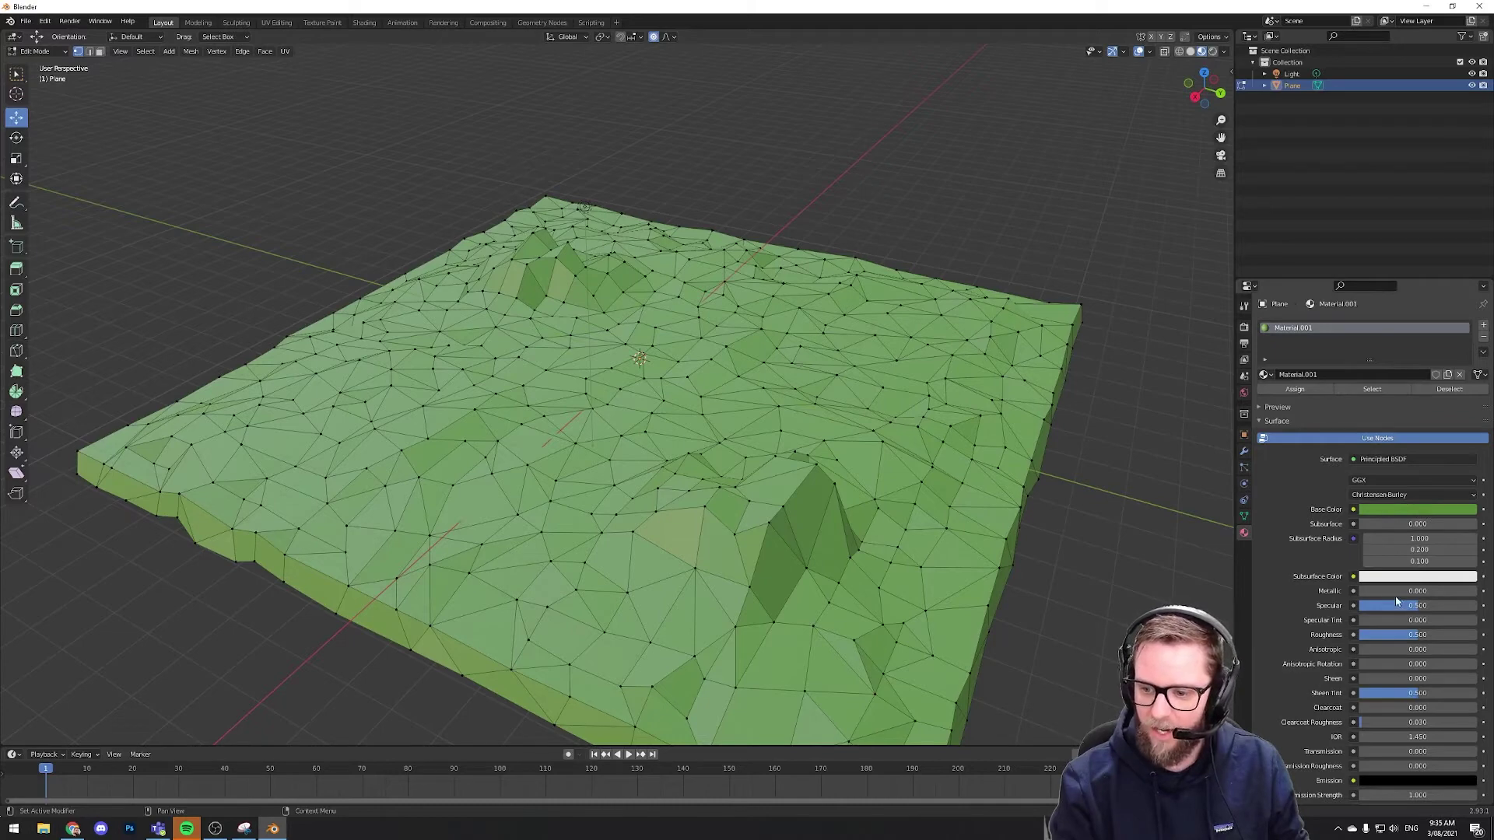
mouse_move(1408, 606)
mouse_down()
mouse_move(1373, 606)
mouse_move(1391, 606)
mouse_up()
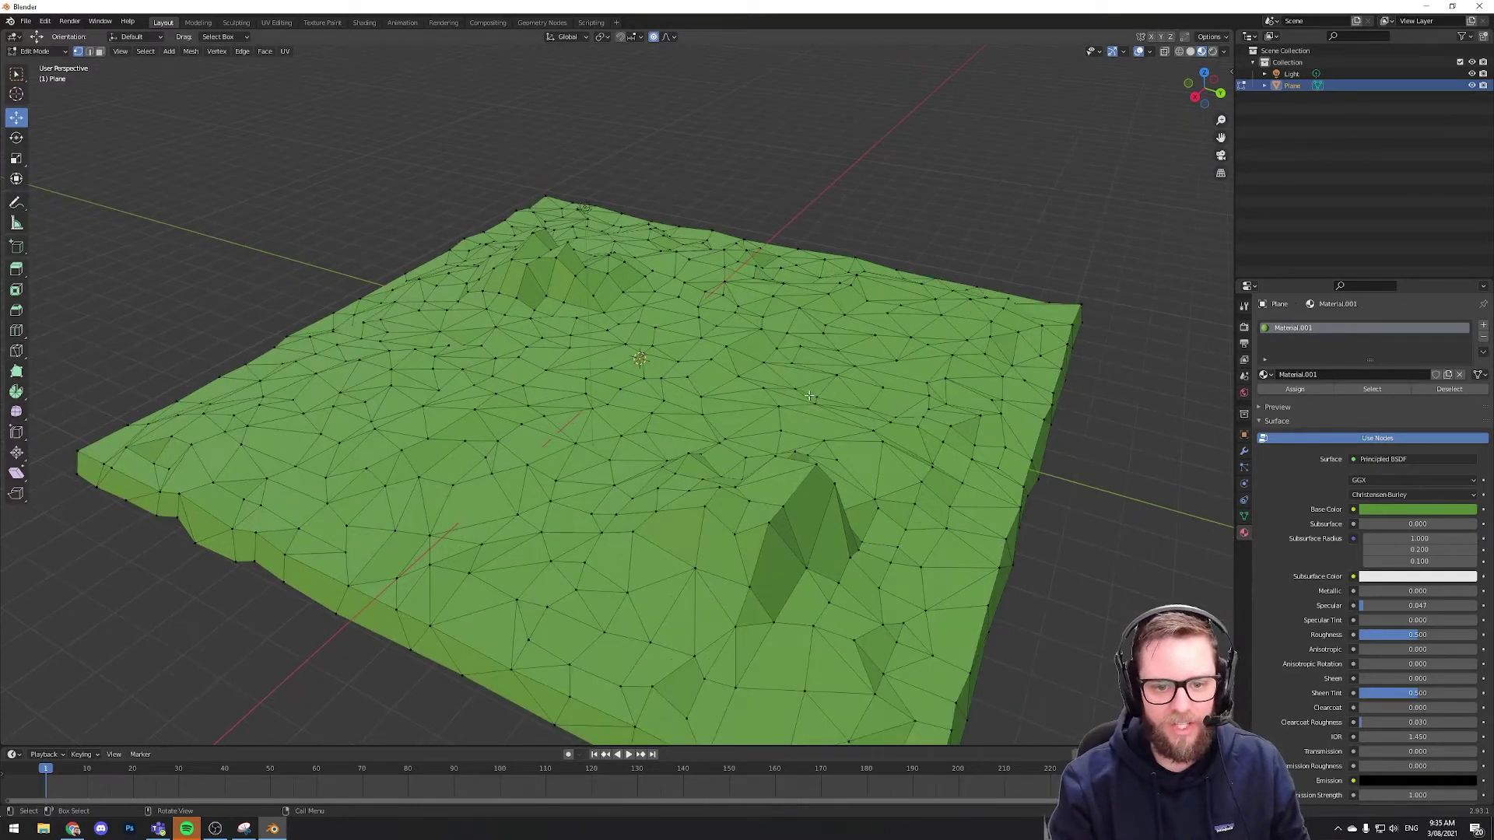
Inspect the green terrain in Object Mode and try to view it through the camera
key(Tab)
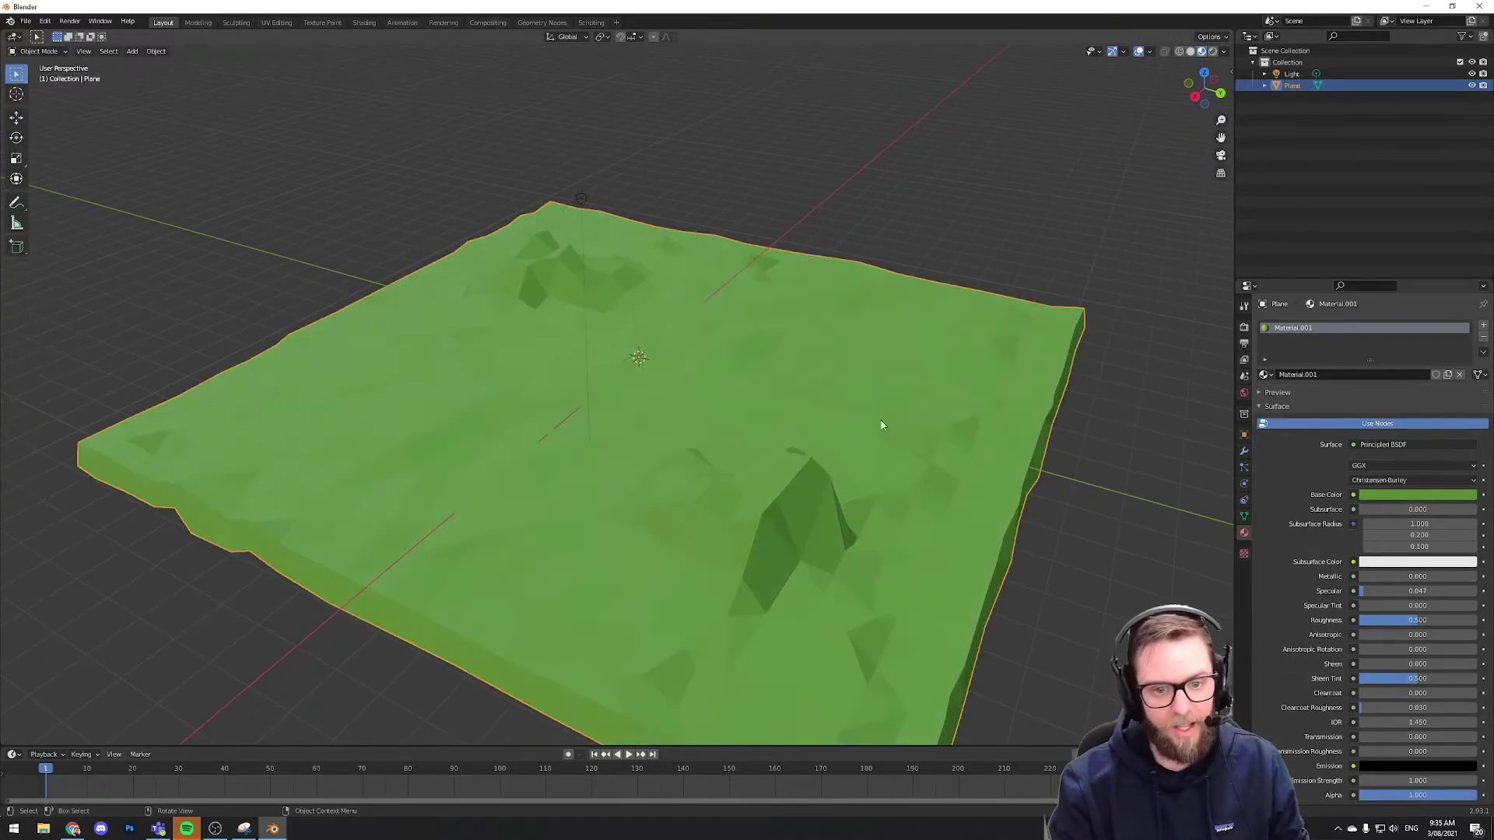
mouse_move(934, 423)
middle_down()
mouse_move(931, 405)
mouse_move(926, 424)
middle_up()
key(KP_0)
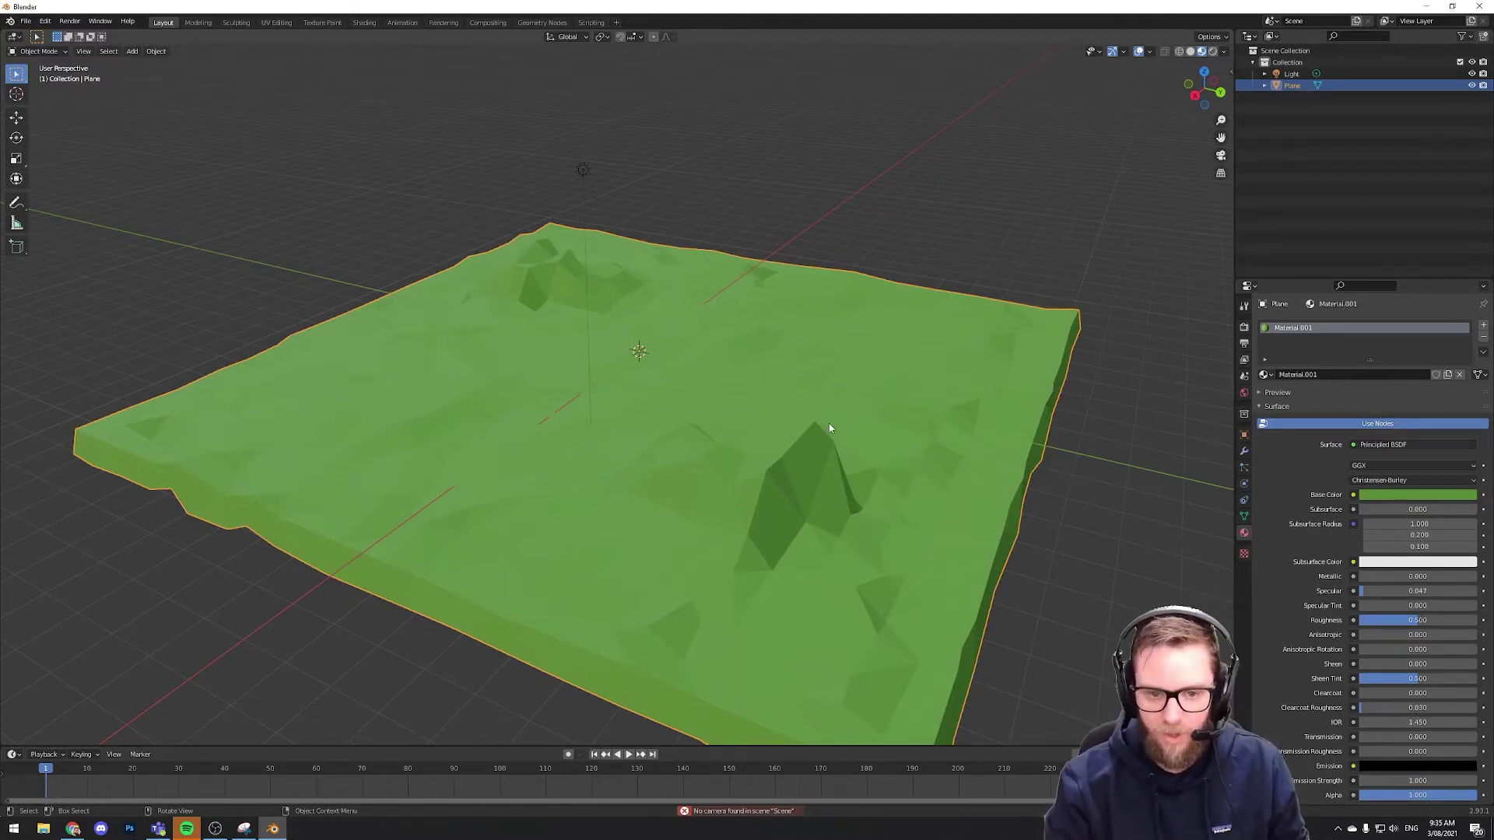
Return to Edit Mode and add a second material slot with a new material to the terrain
key(Tab)
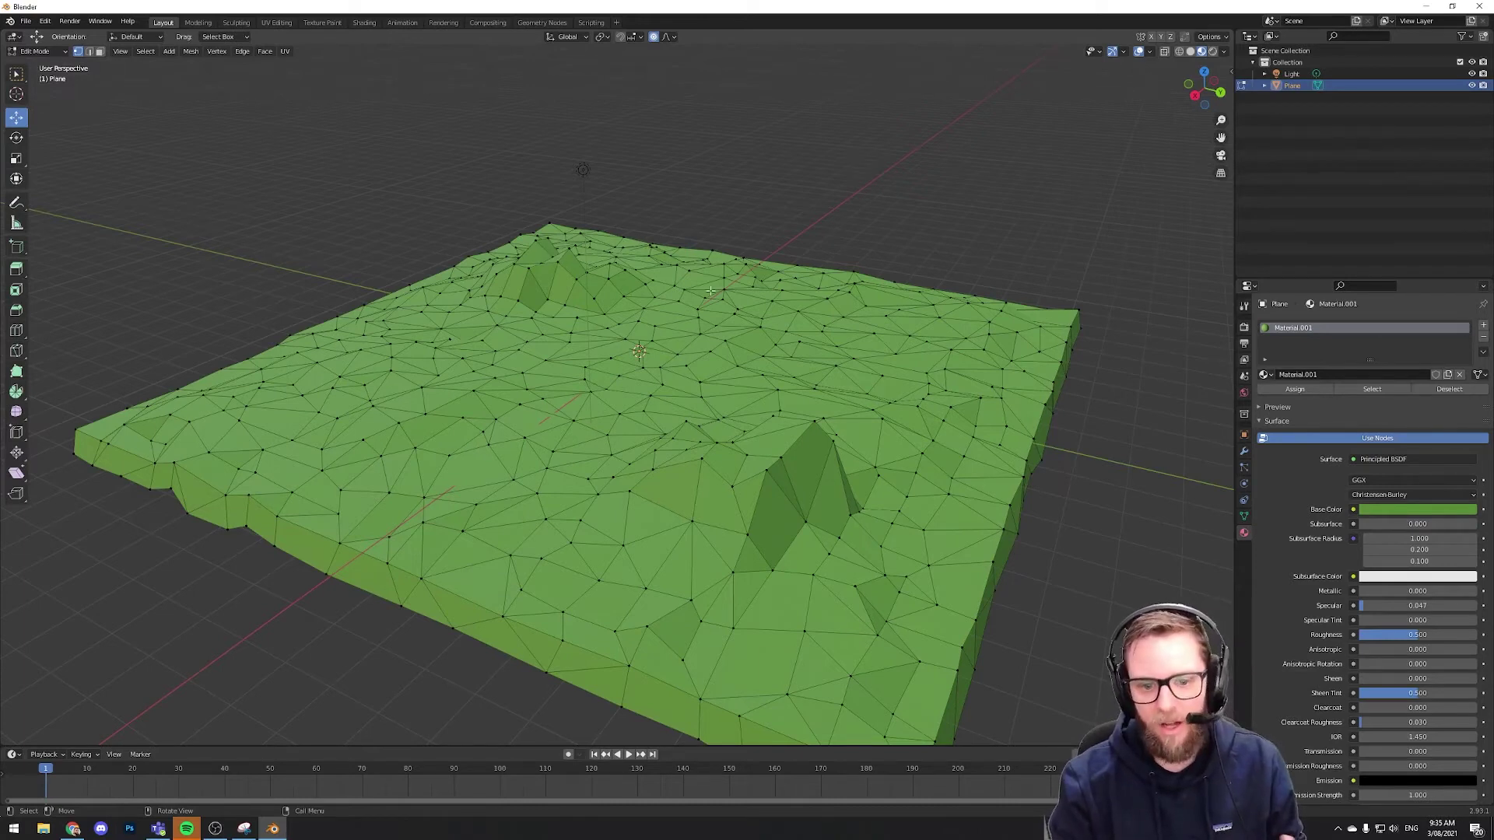
click(1483, 327)
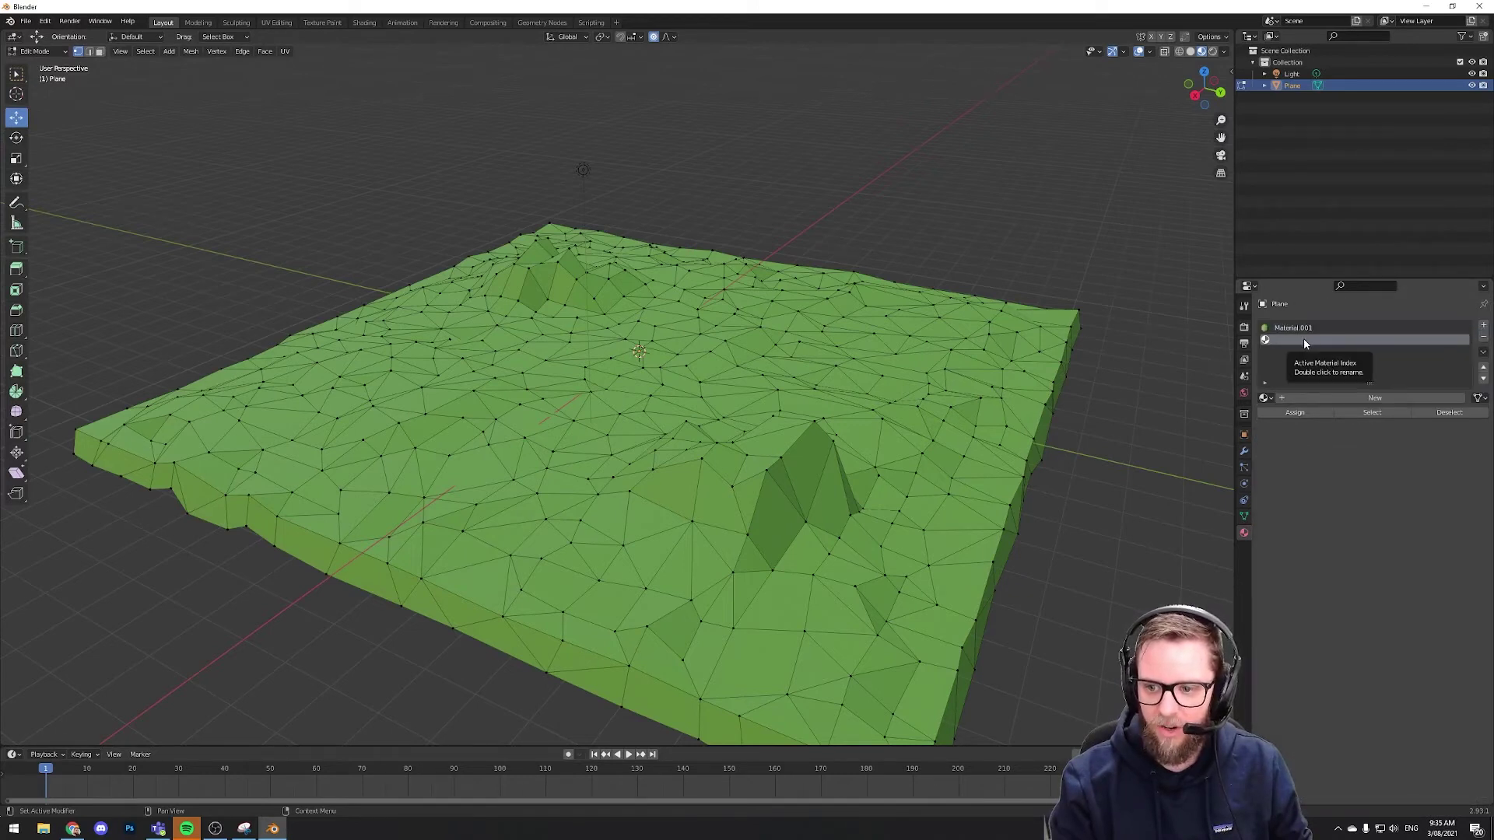
click(1351, 397)
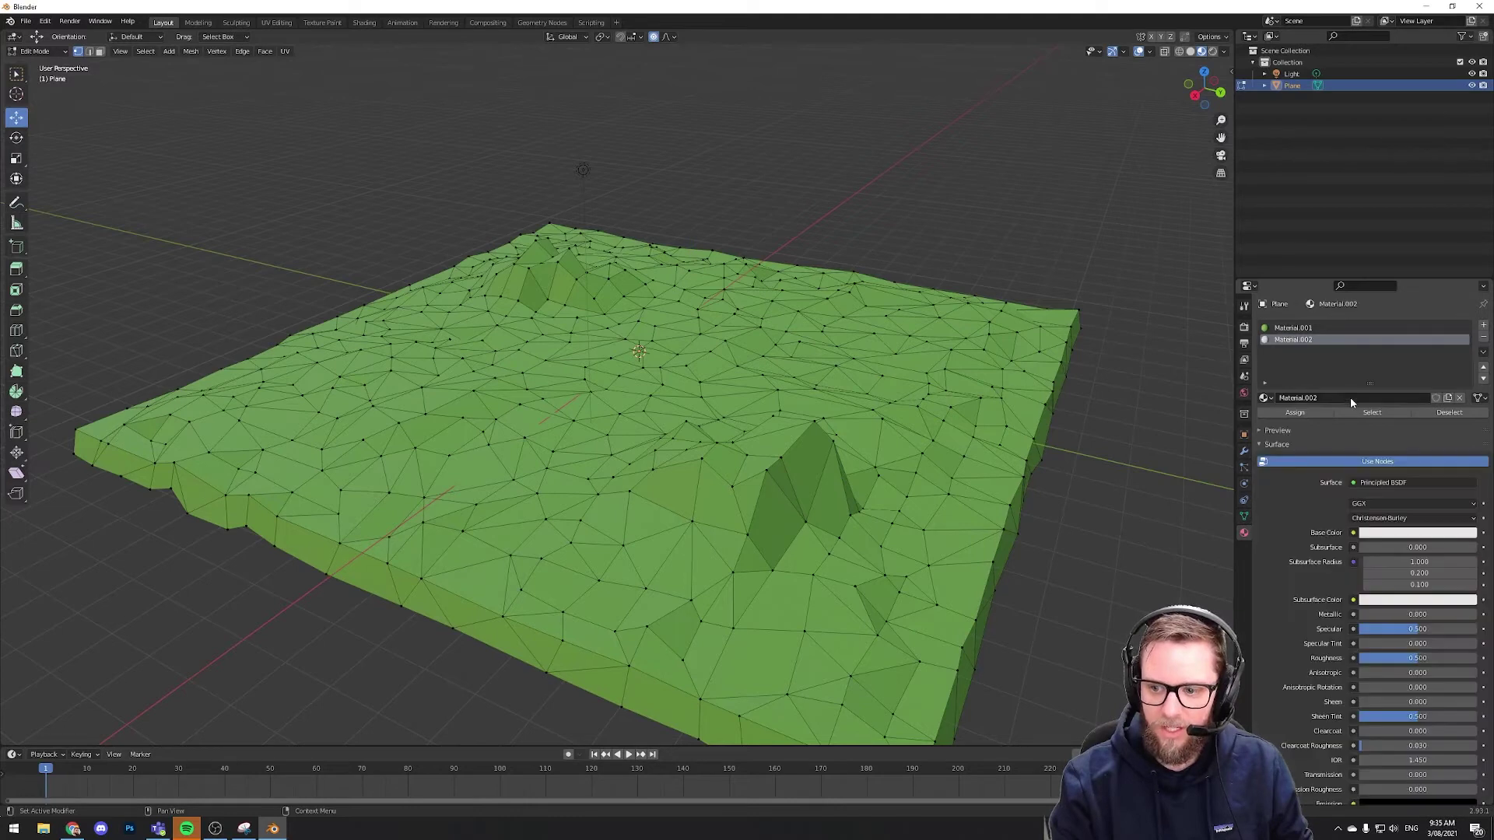
Give the second material a darker green base color than the first and lower its Specular to 0
click(1402, 535)
drag(1398, 427, 1389, 402)
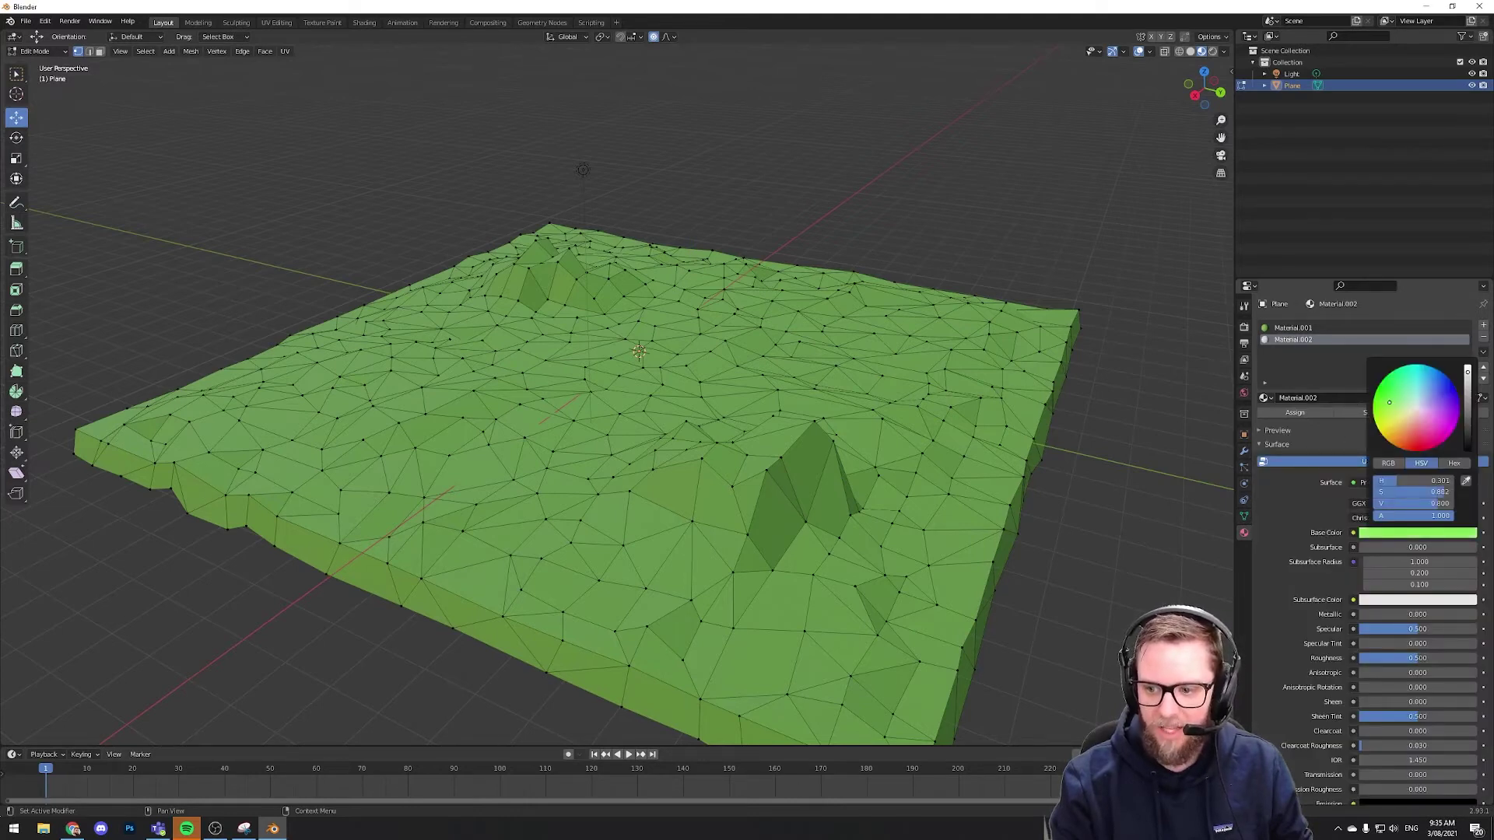
click(1466, 413)
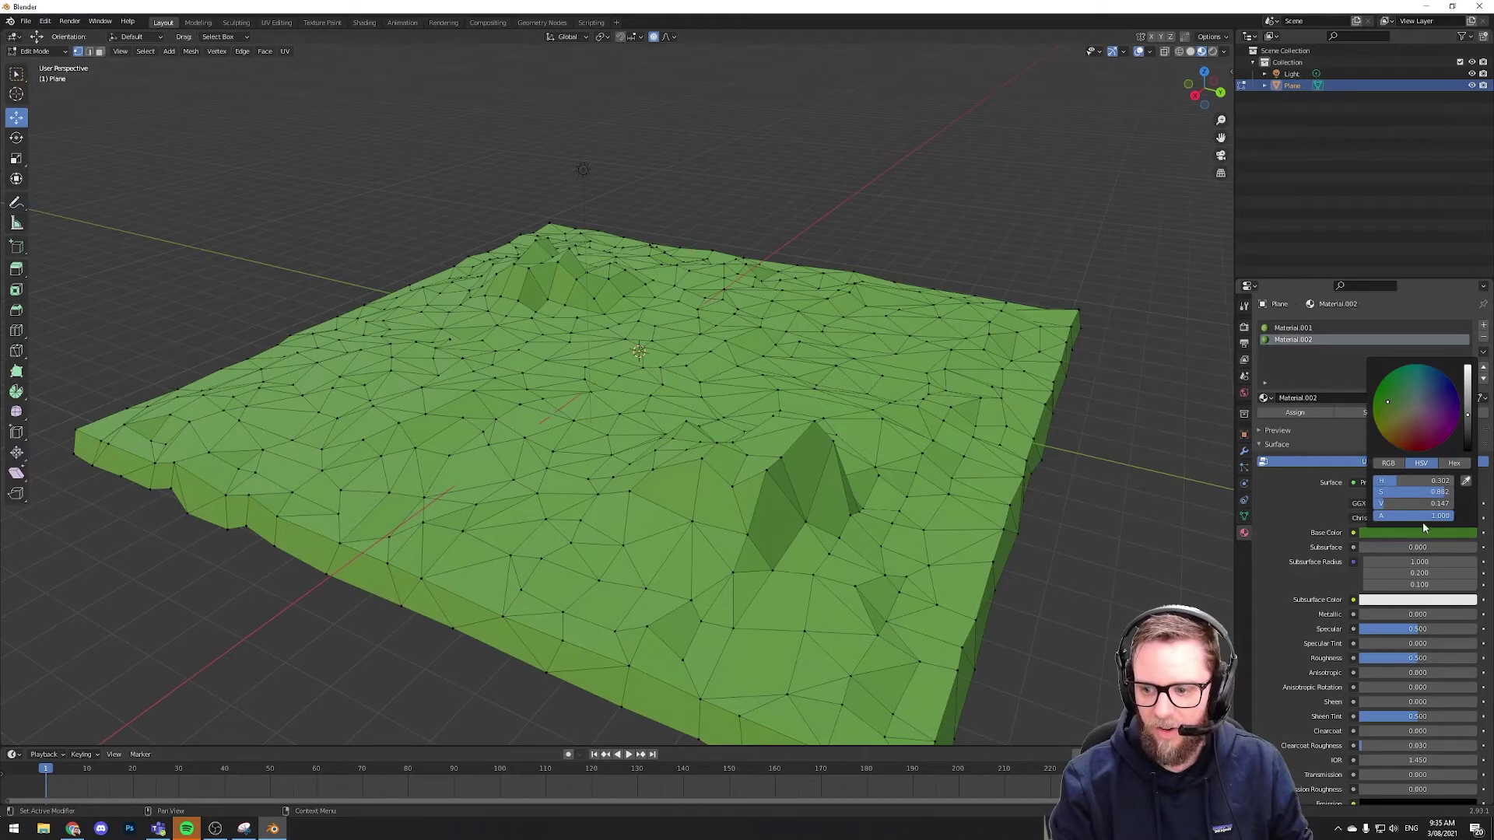
drag(1415, 629, 1358, 629)
Compare the two green materials by switching between their slots with the material preview displayed
click(1297, 328)
click(1301, 340)
click(1303, 329)
click(1307, 340)
click(1308, 328)
click(1311, 340)
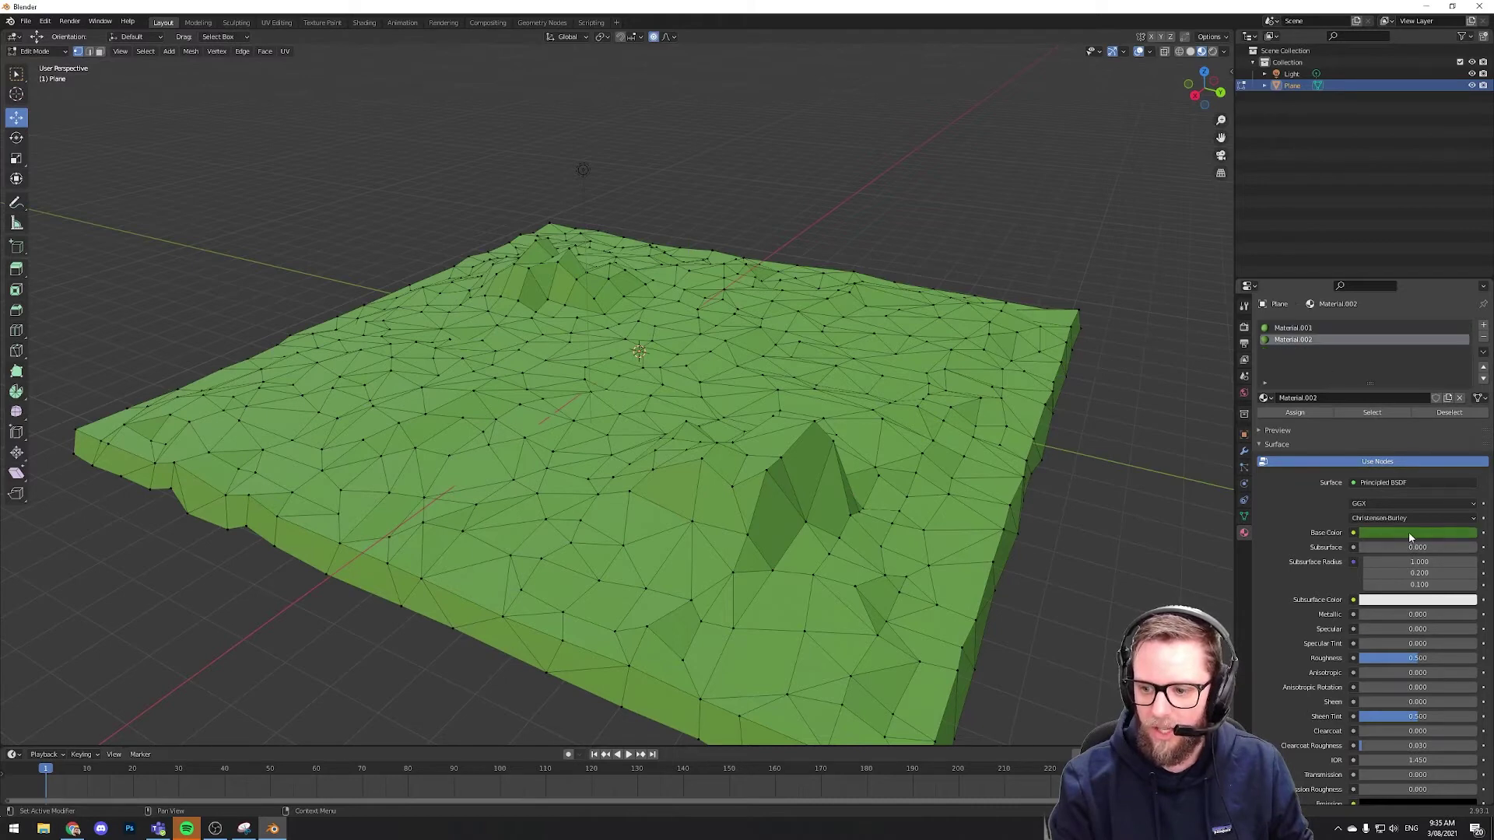
click(1259, 430)
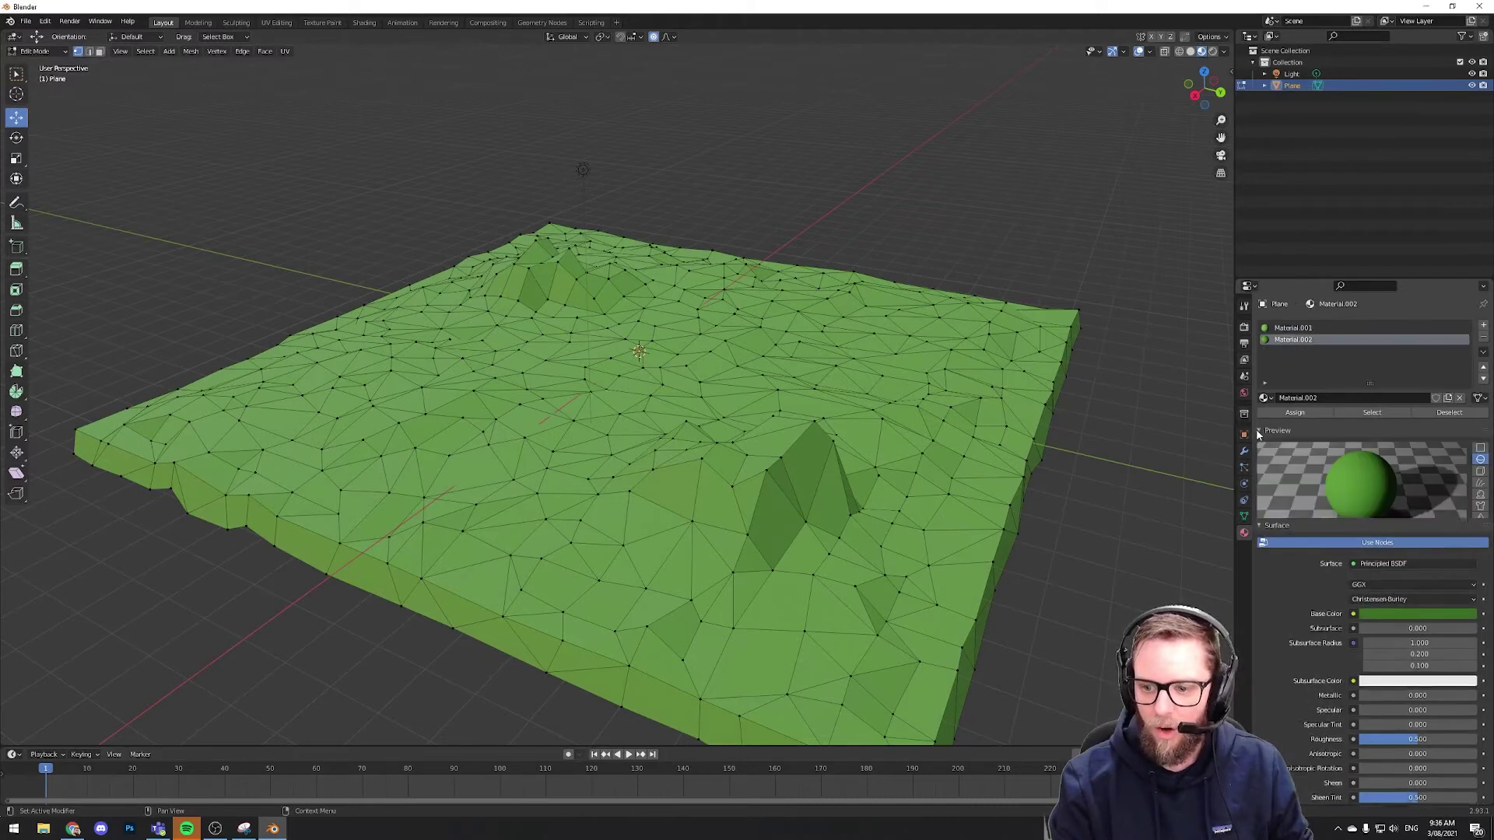
click(1293, 328)
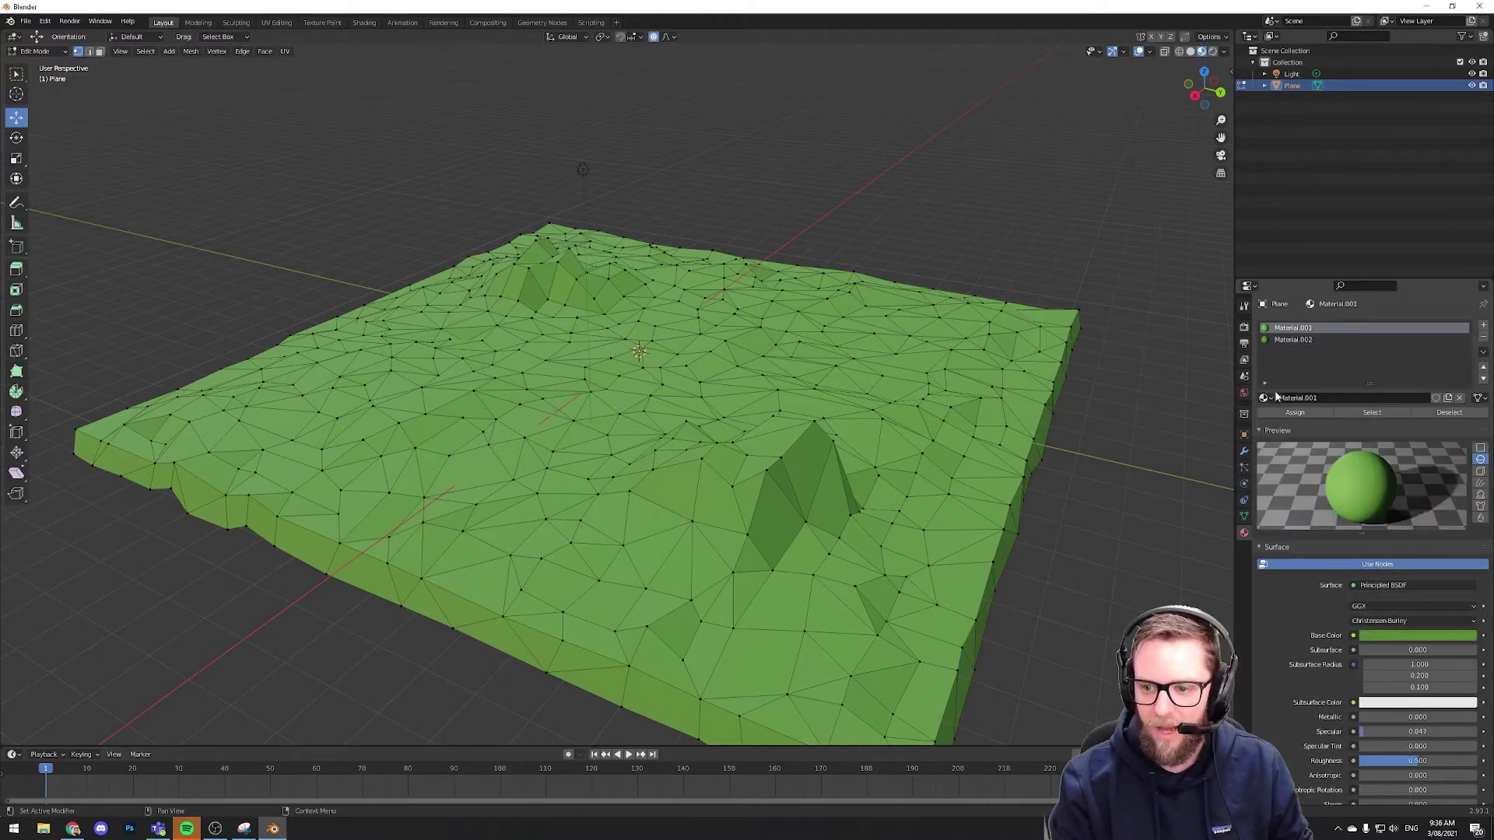
click(1313, 340)
click(1310, 329)
click(1310, 341)
click(1309, 329)
click(1309, 341)
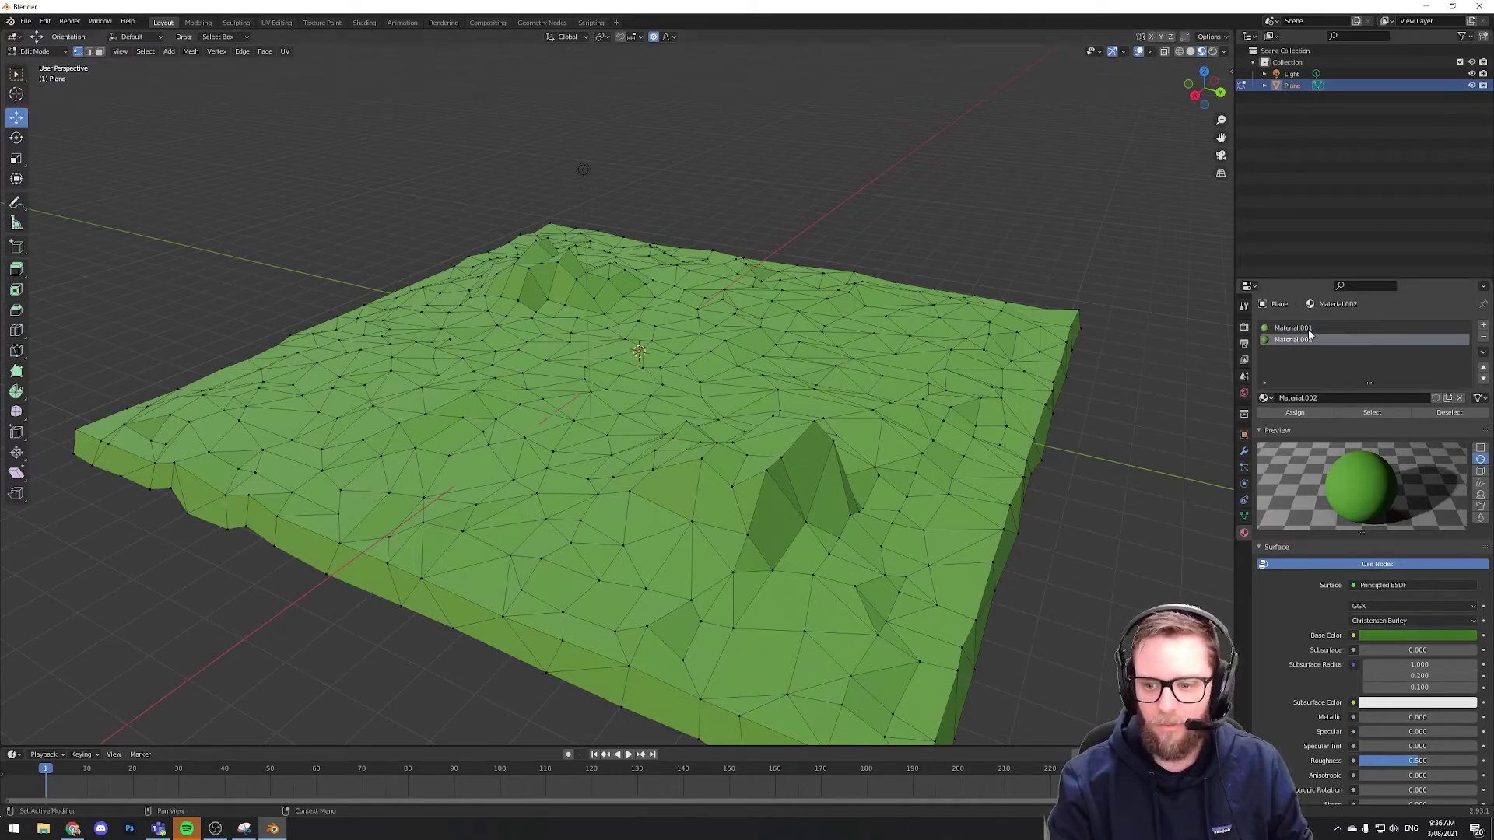
click(1309, 329)
In face select mode, use Circle Select to select the faces covering the larger hill and its surrounding slopes
middle_drag(984, 340, 987, 354)
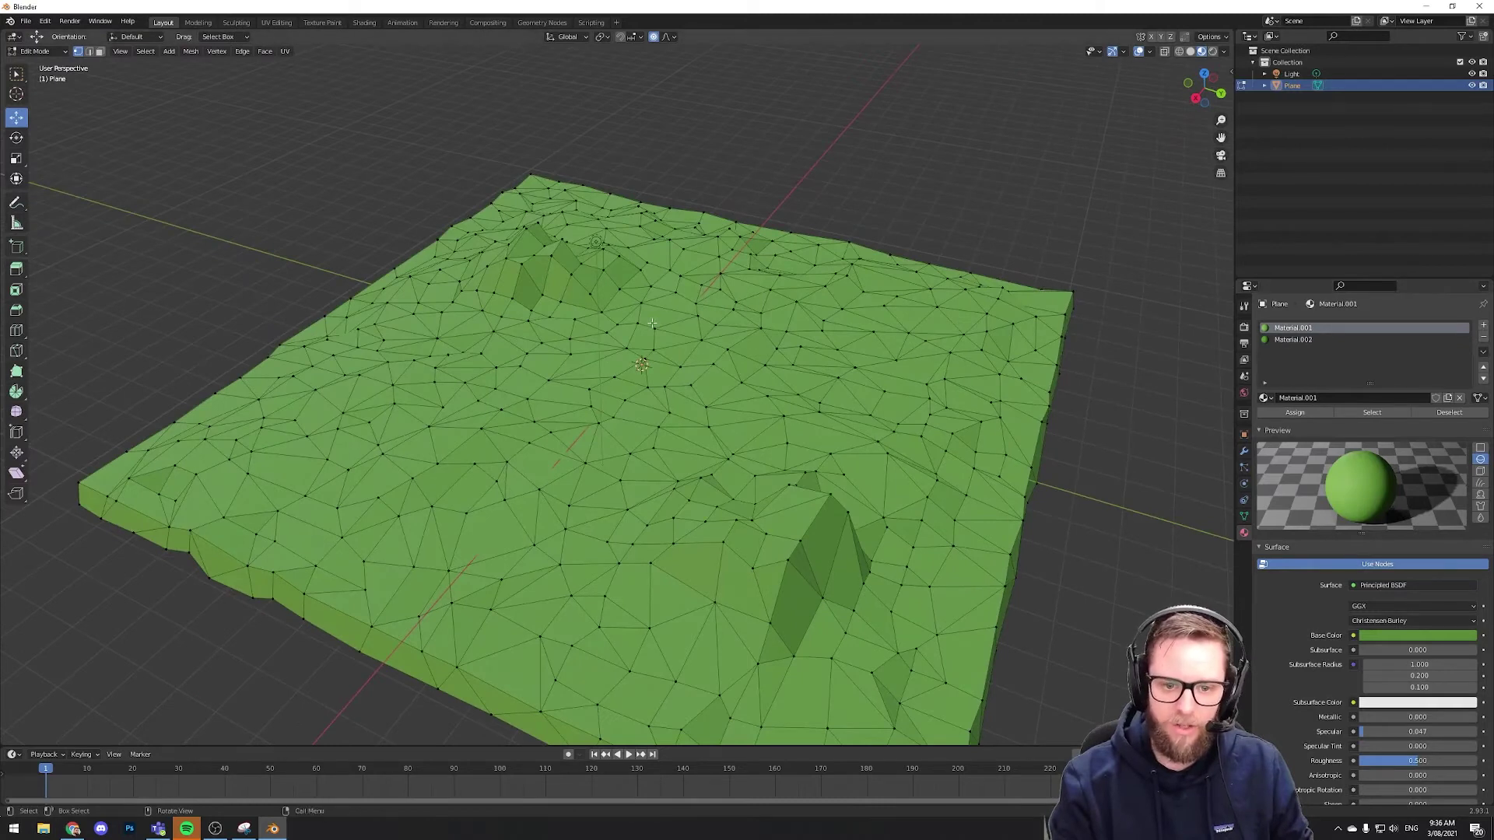
scroll(735, 499, down, 2)
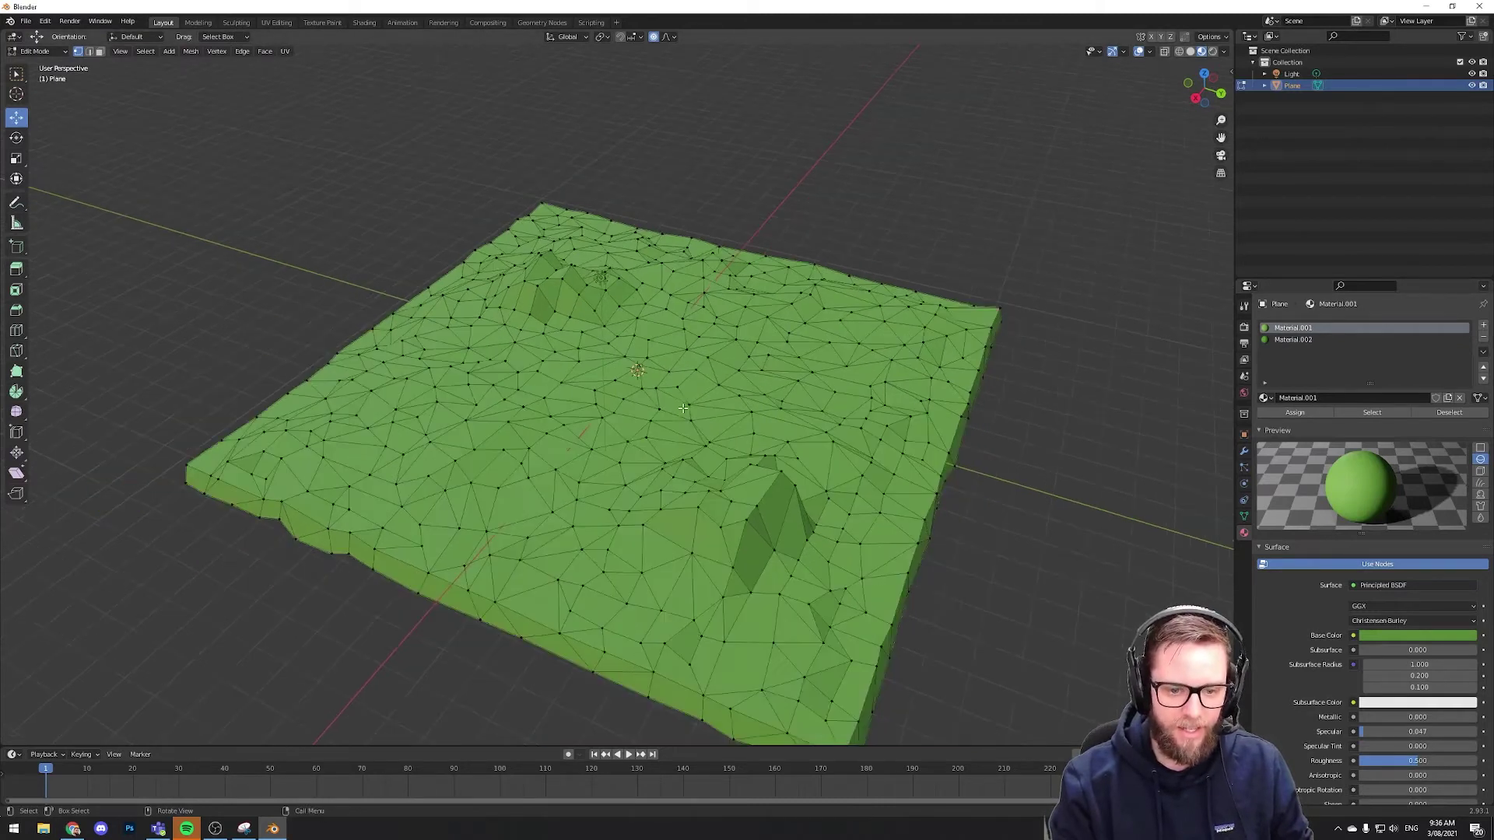
middle_drag(727, 354, 728, 361)
key(c)
click(712, 517)
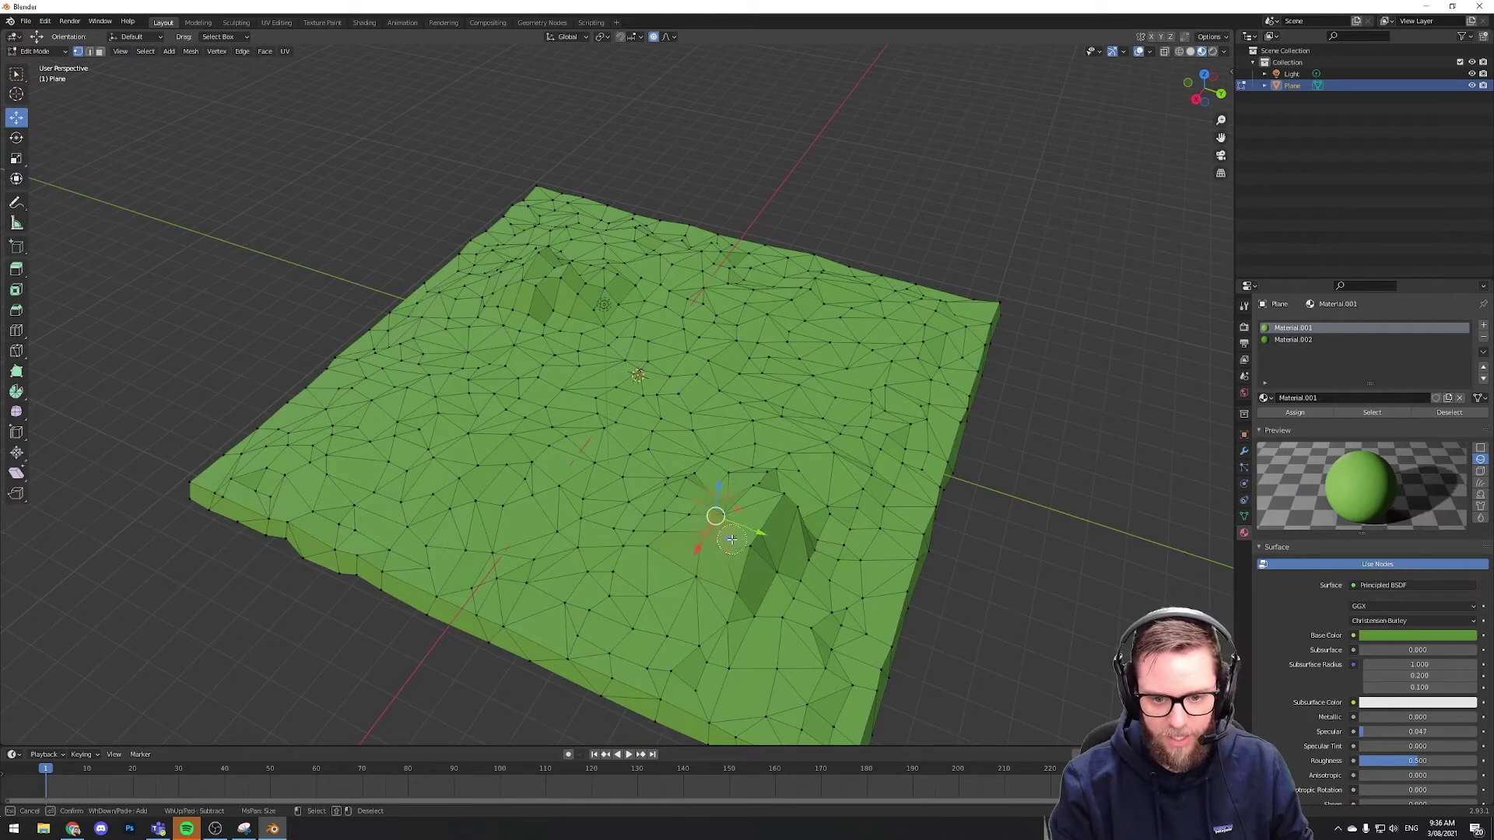
click(99, 51)
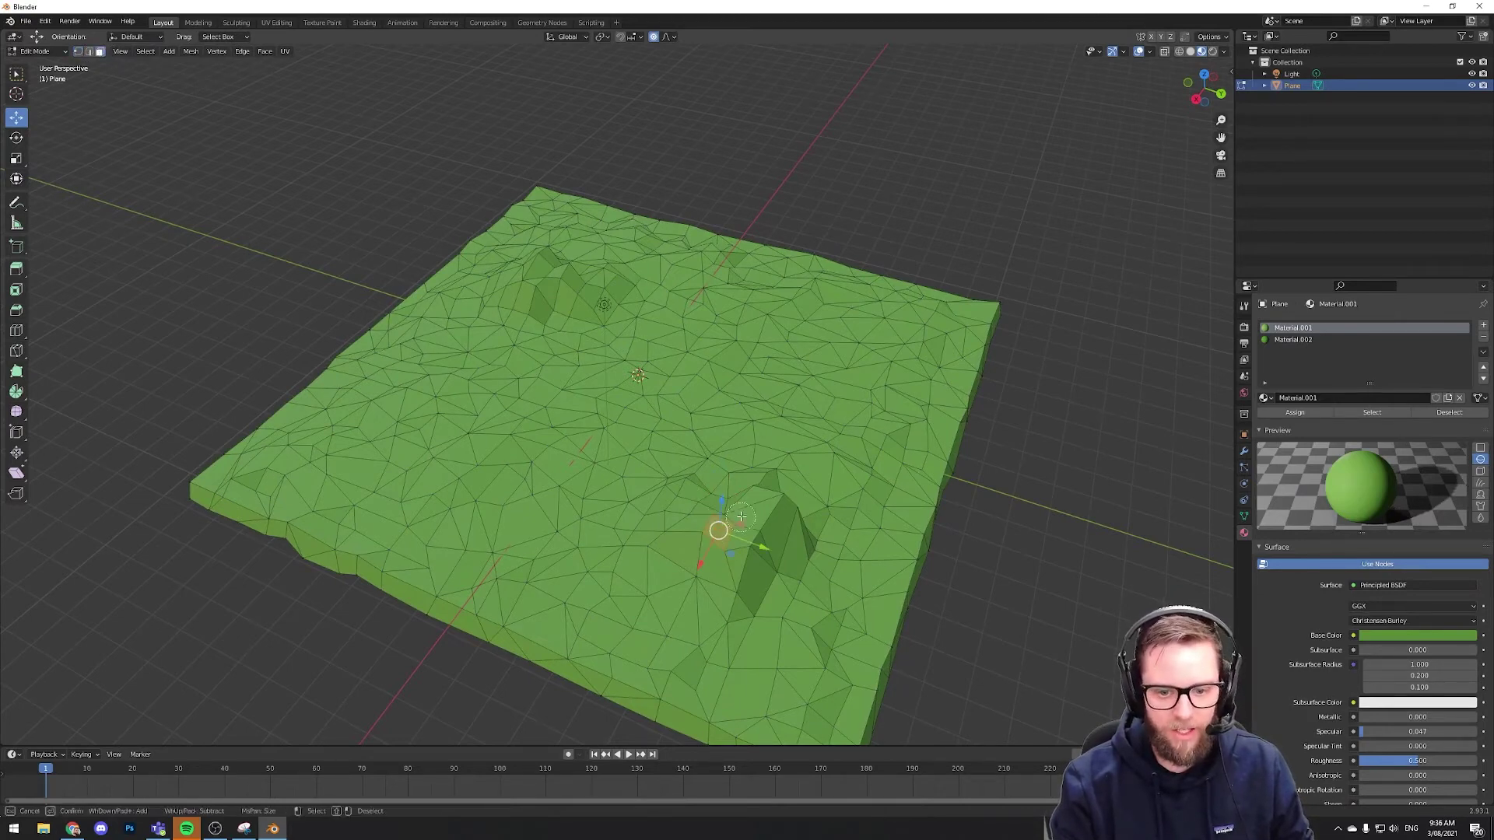
mouse_move(715, 516)
mouse_down()
mouse_move(770, 560)
mouse_move(685, 591)
mouse_move(661, 522)
mouse_up()
mouse_move(734, 595)
mouse_down()
mouse_move(829, 537)
mouse_move(795, 538)
mouse_up()
click(791, 538)
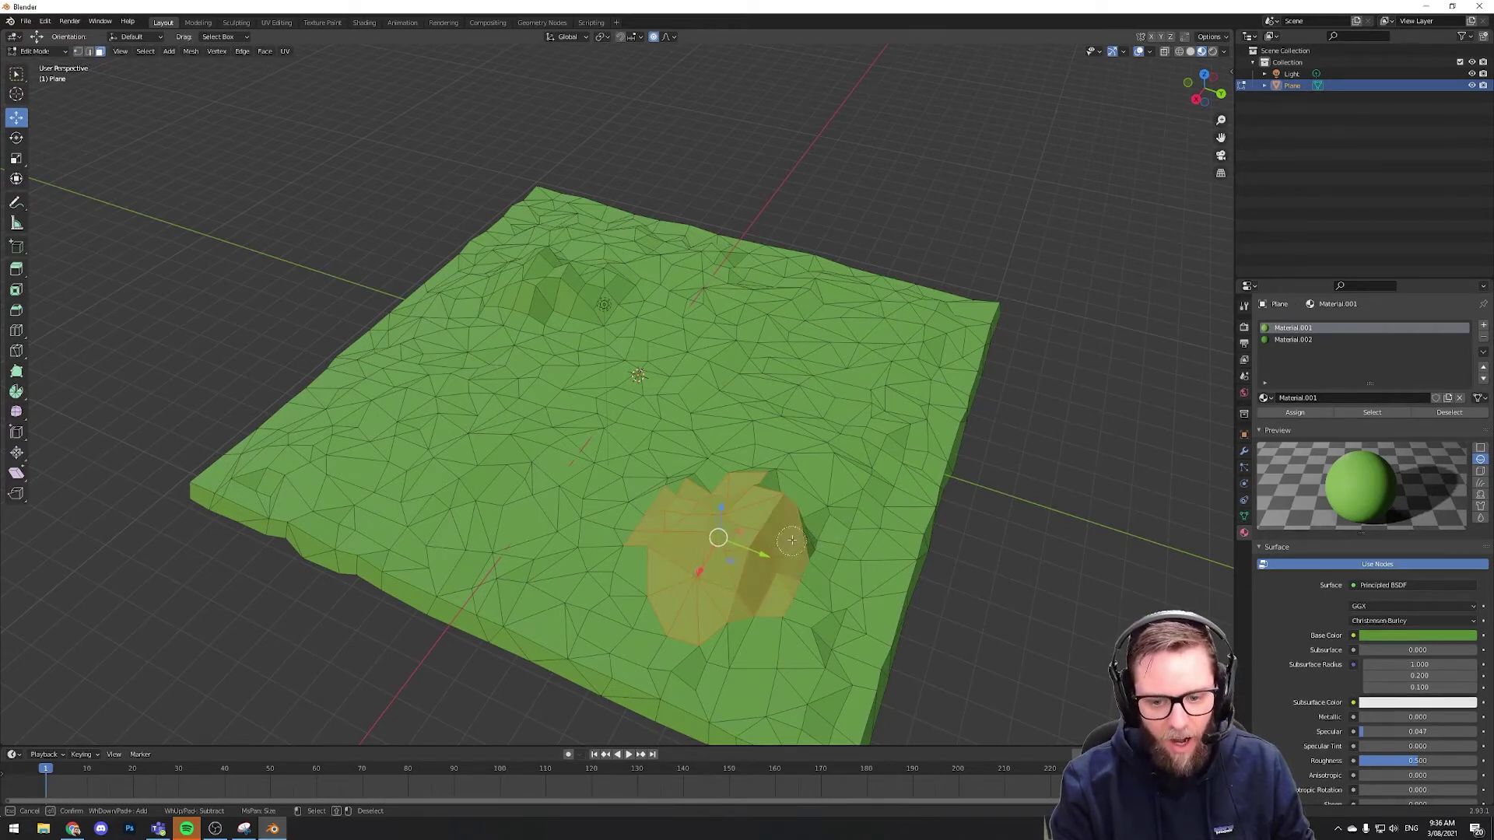
drag(652, 556, 703, 570)
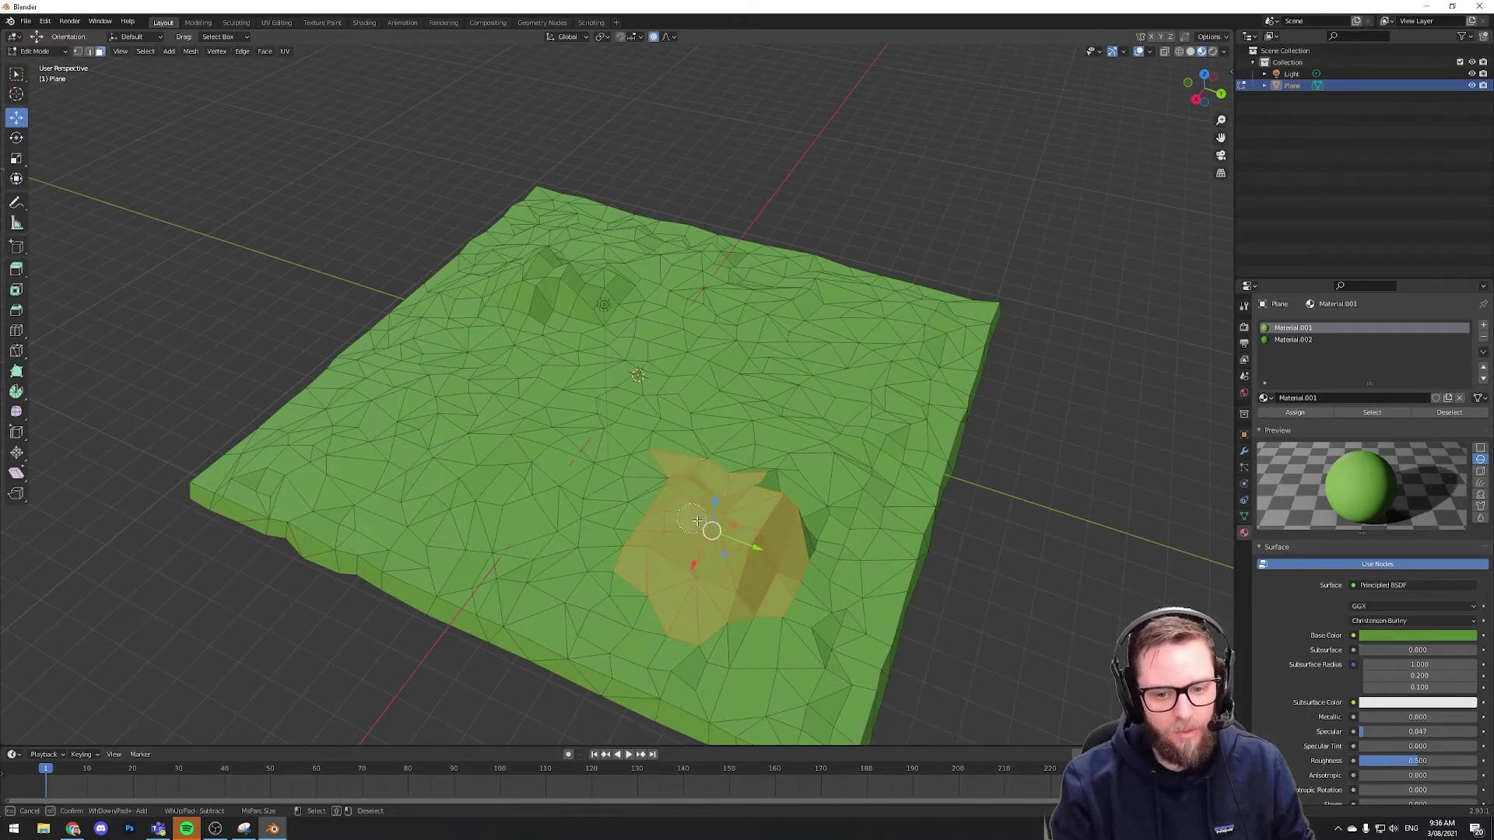
drag(703, 523, 620, 519)
middle_drag(1044, 563, 934, 529)
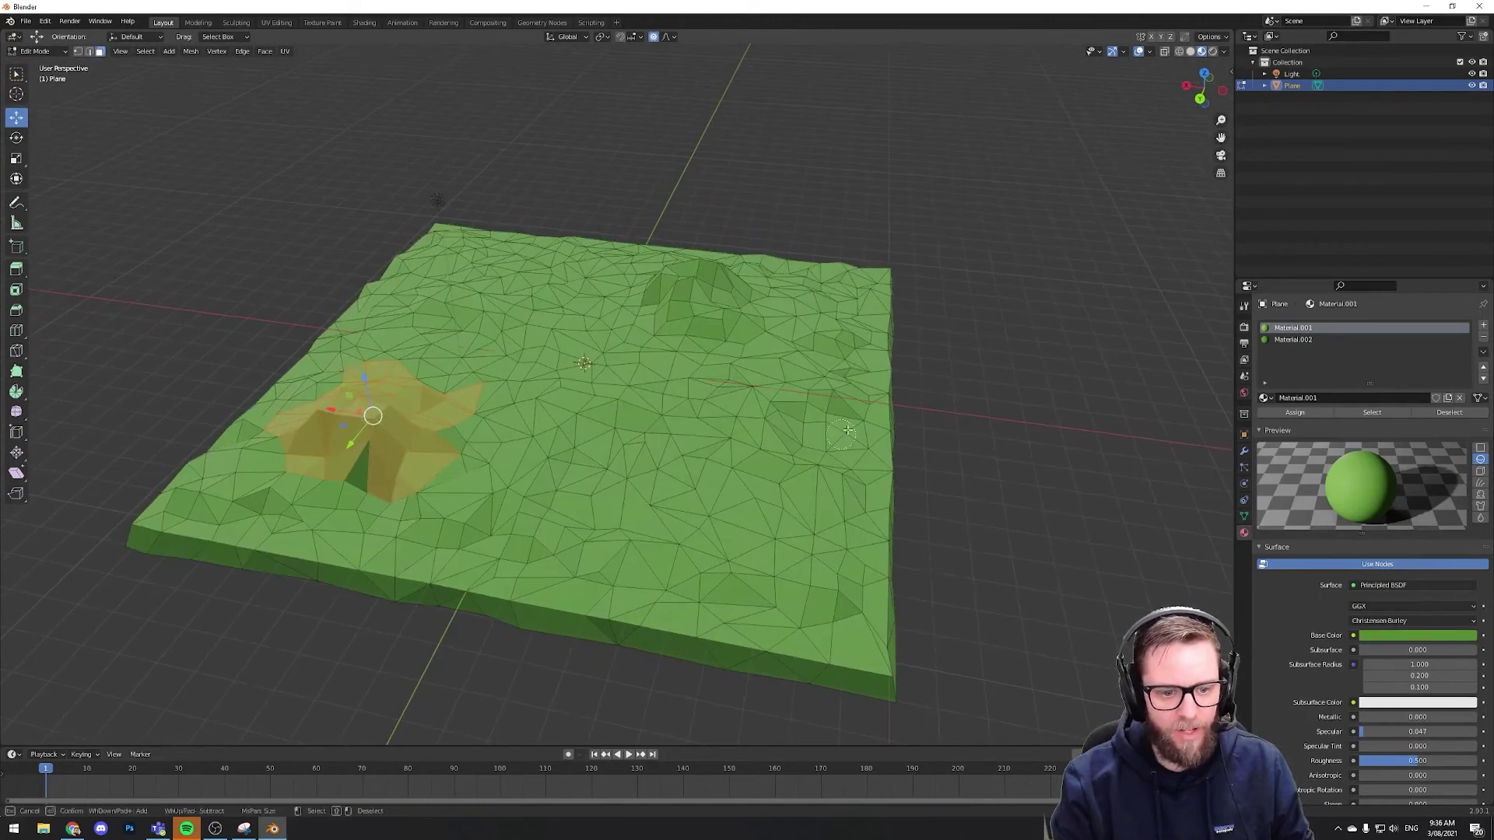
key(Escape)
Assign the darker green material to the selected hill faces, clear the selection and check the terrain in Object Mode
middle_drag(860, 423, 778, 424)
click(1295, 340)
click(1296, 414)
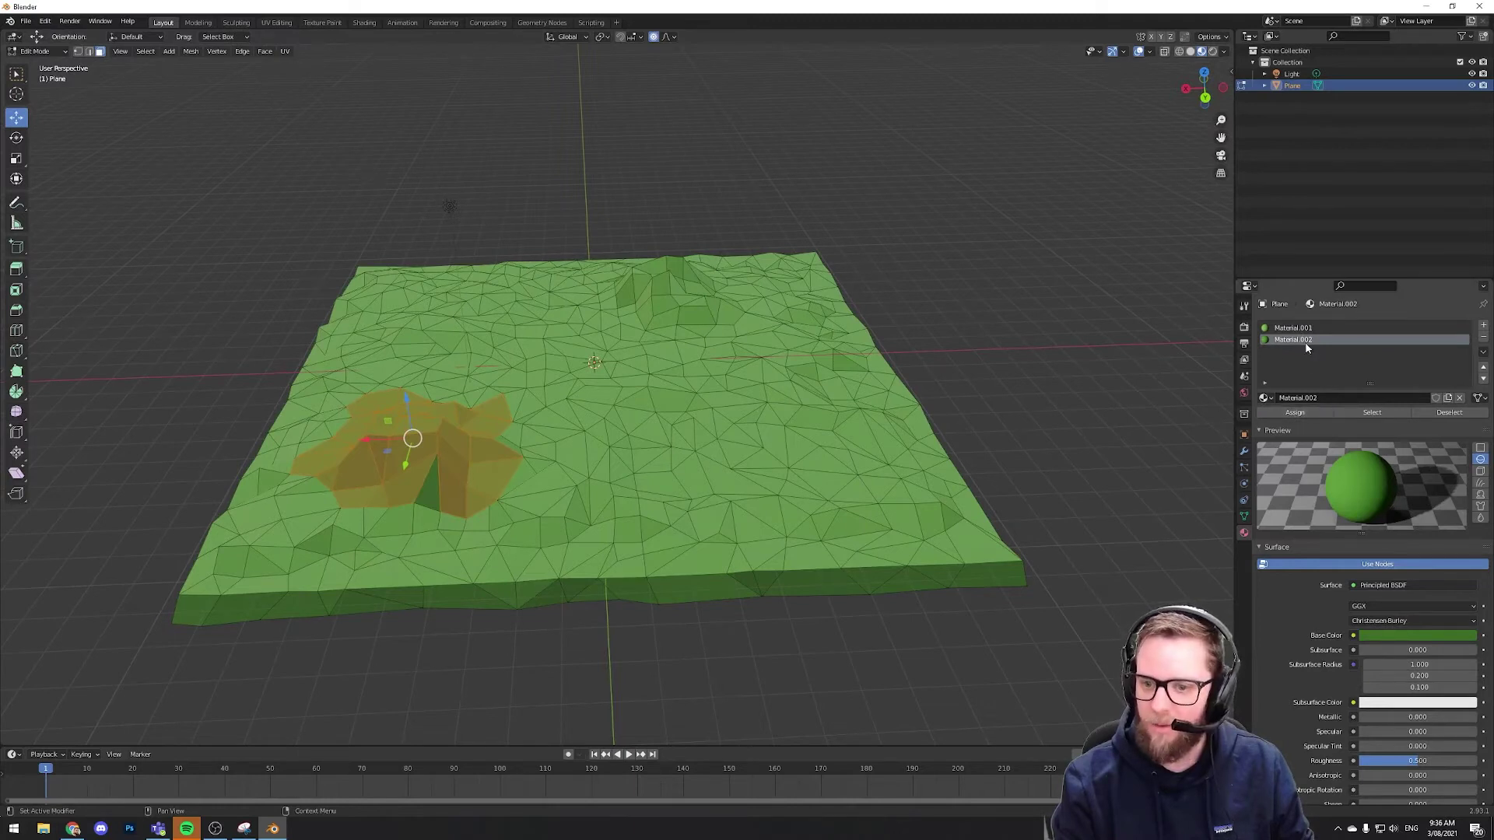
middle_drag(415, 449, 457, 456)
key(a)
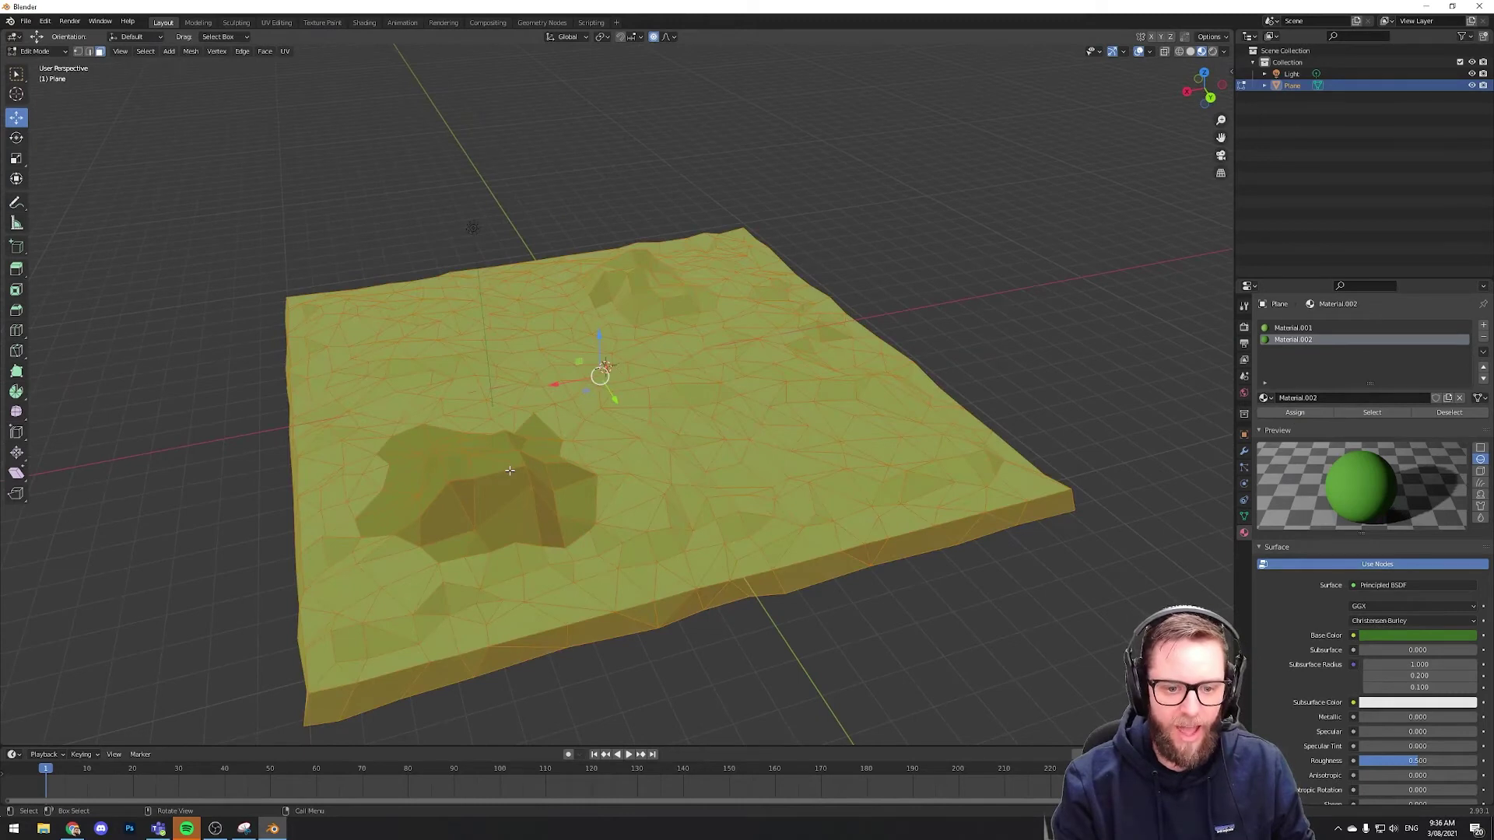
key(alt+a)
key(Tab)
middle_drag(873, 392, 825, 496)
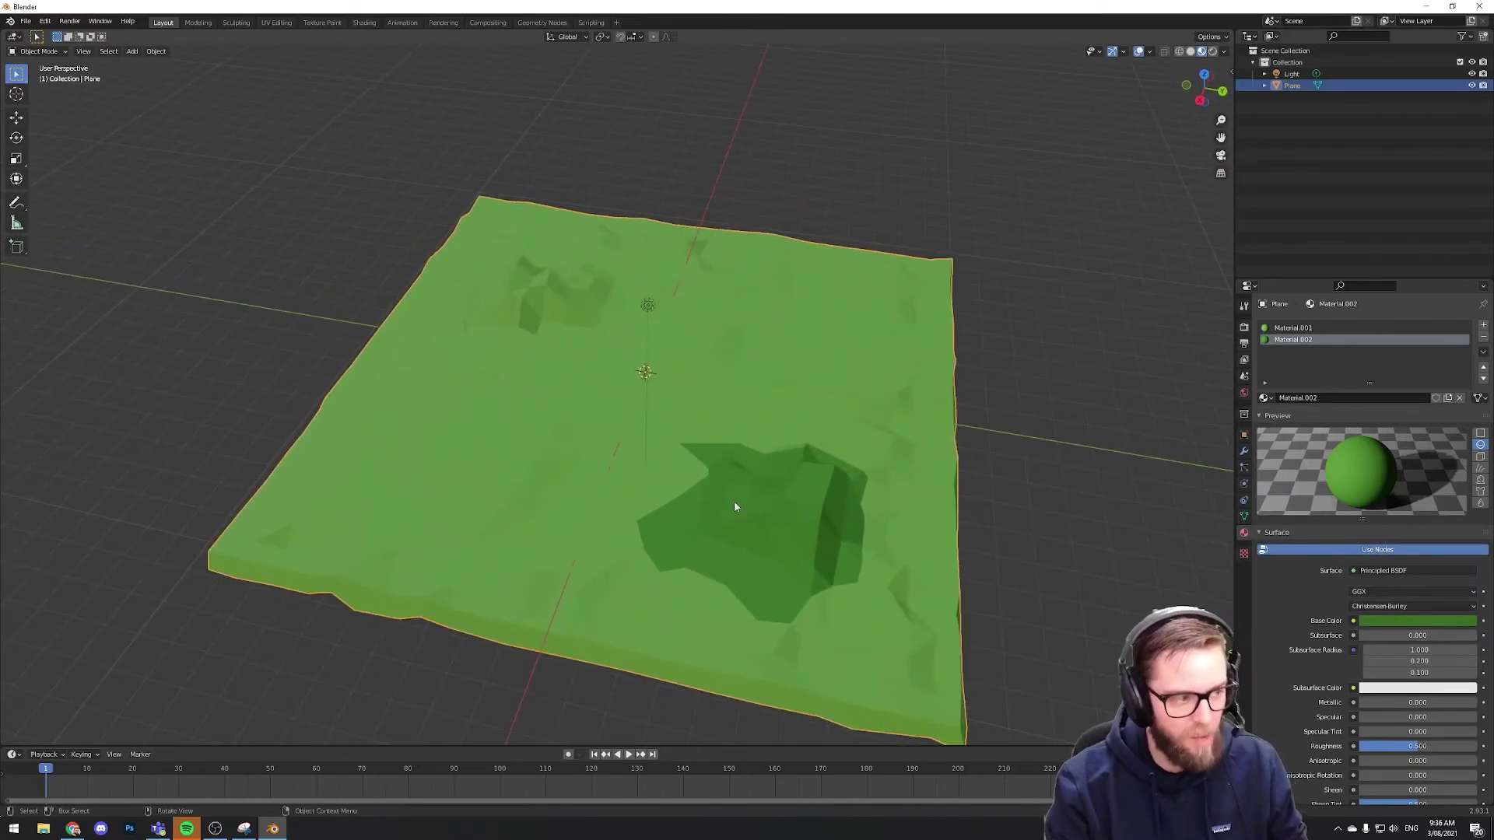
Circle-select the faces of the smaller hill in Edit Mode and assign the darker green material to them
key(Tab)
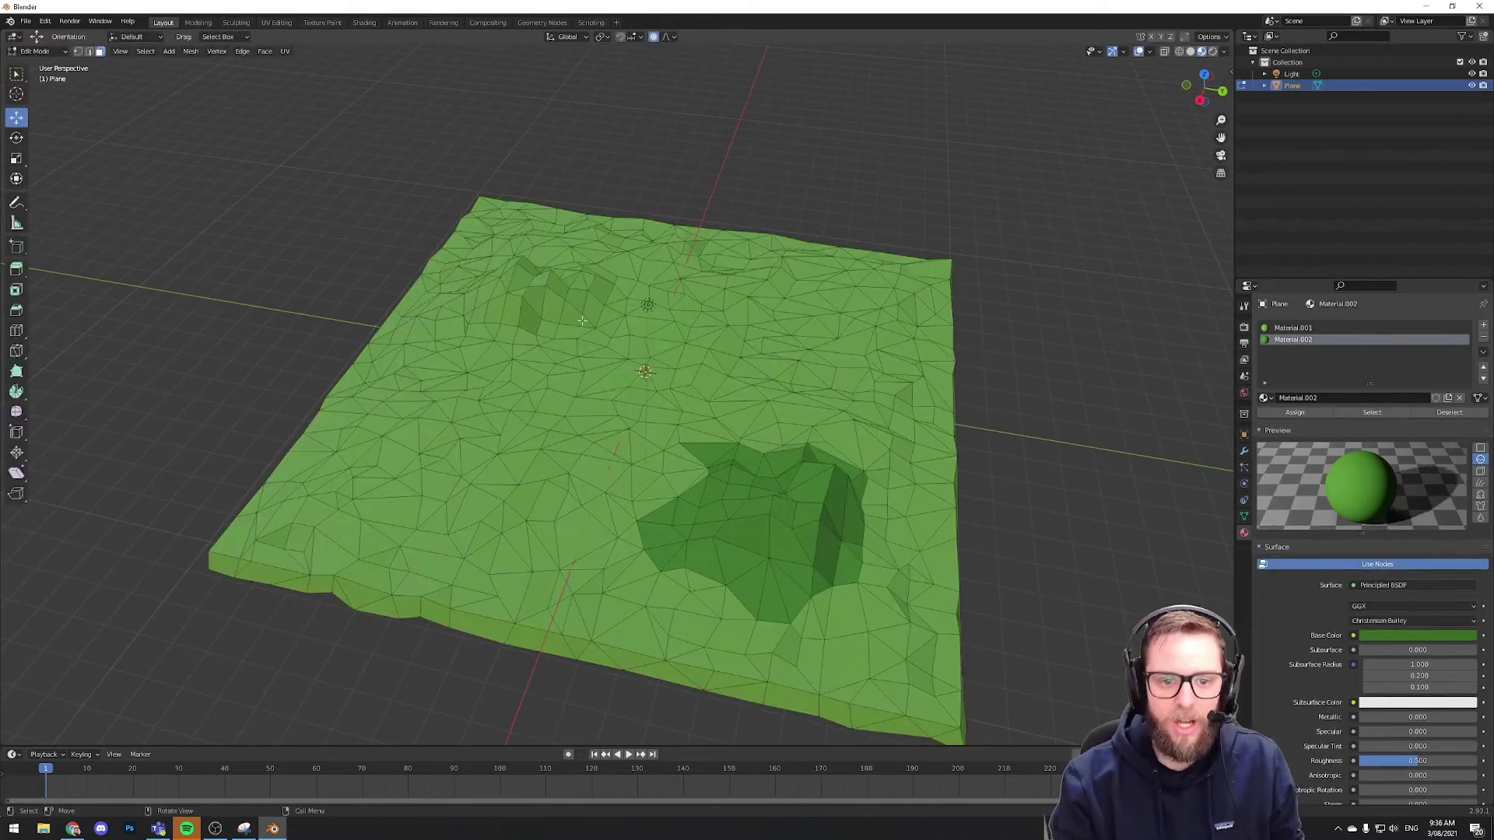
key(c)
mouse_move(545, 282)
mouse_down()
mouse_move(529, 294)
mouse_move(571, 288)
mouse_up()
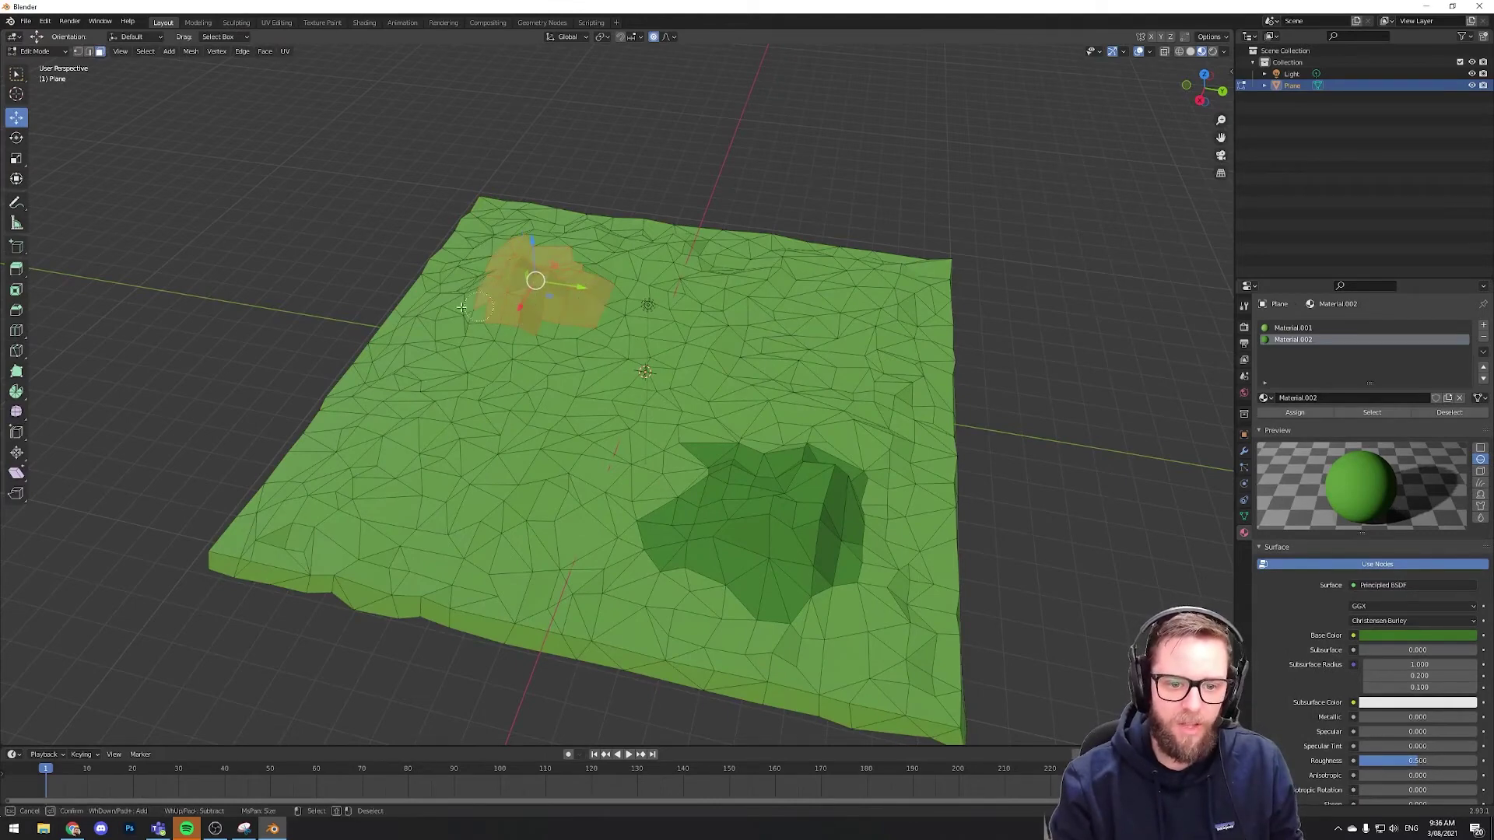
middle_drag(389, 334, 464, 461)
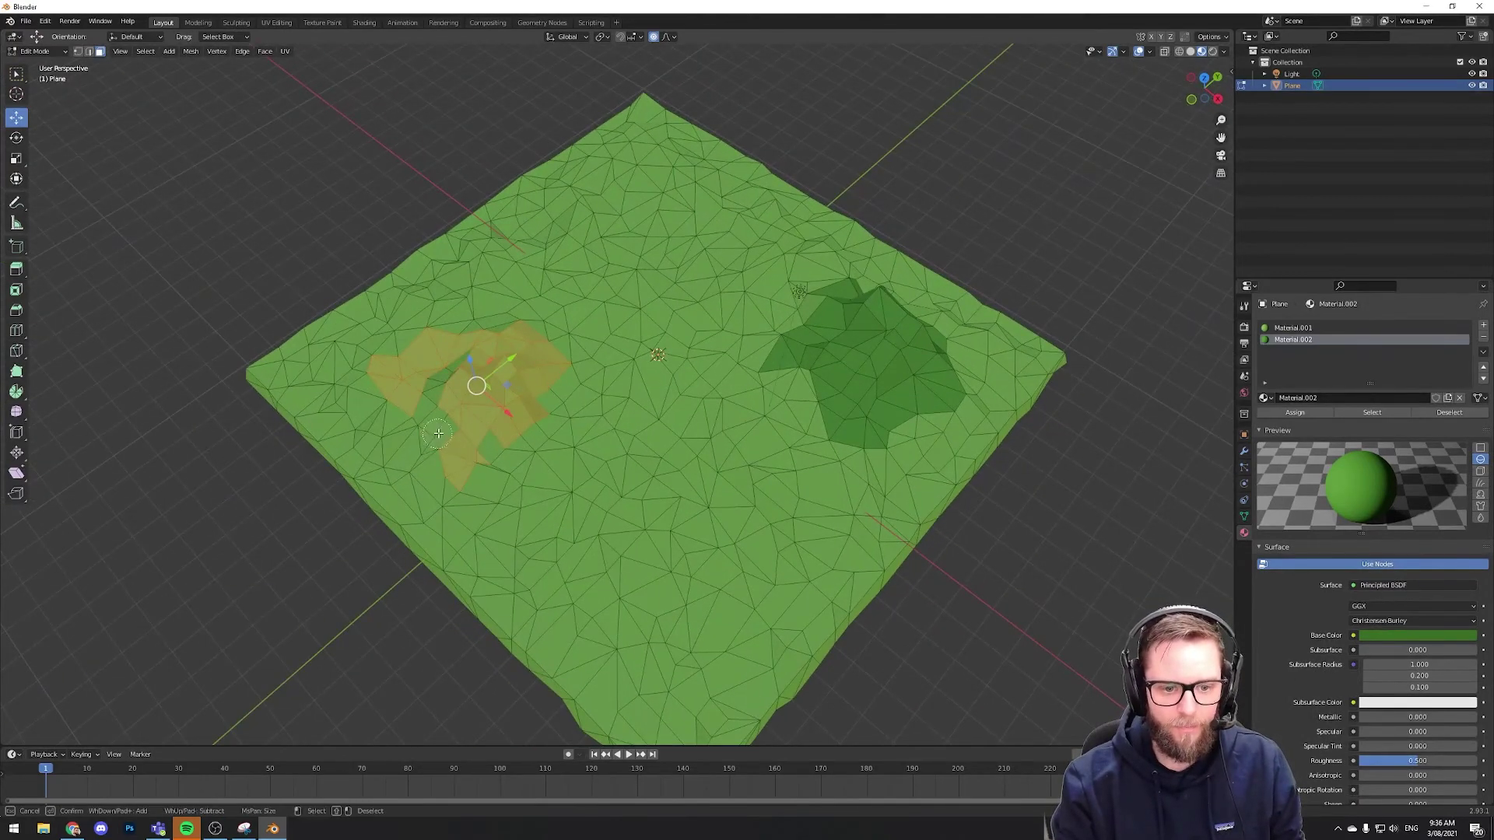
click(444, 432)
key(Escape)
click(1298, 412)
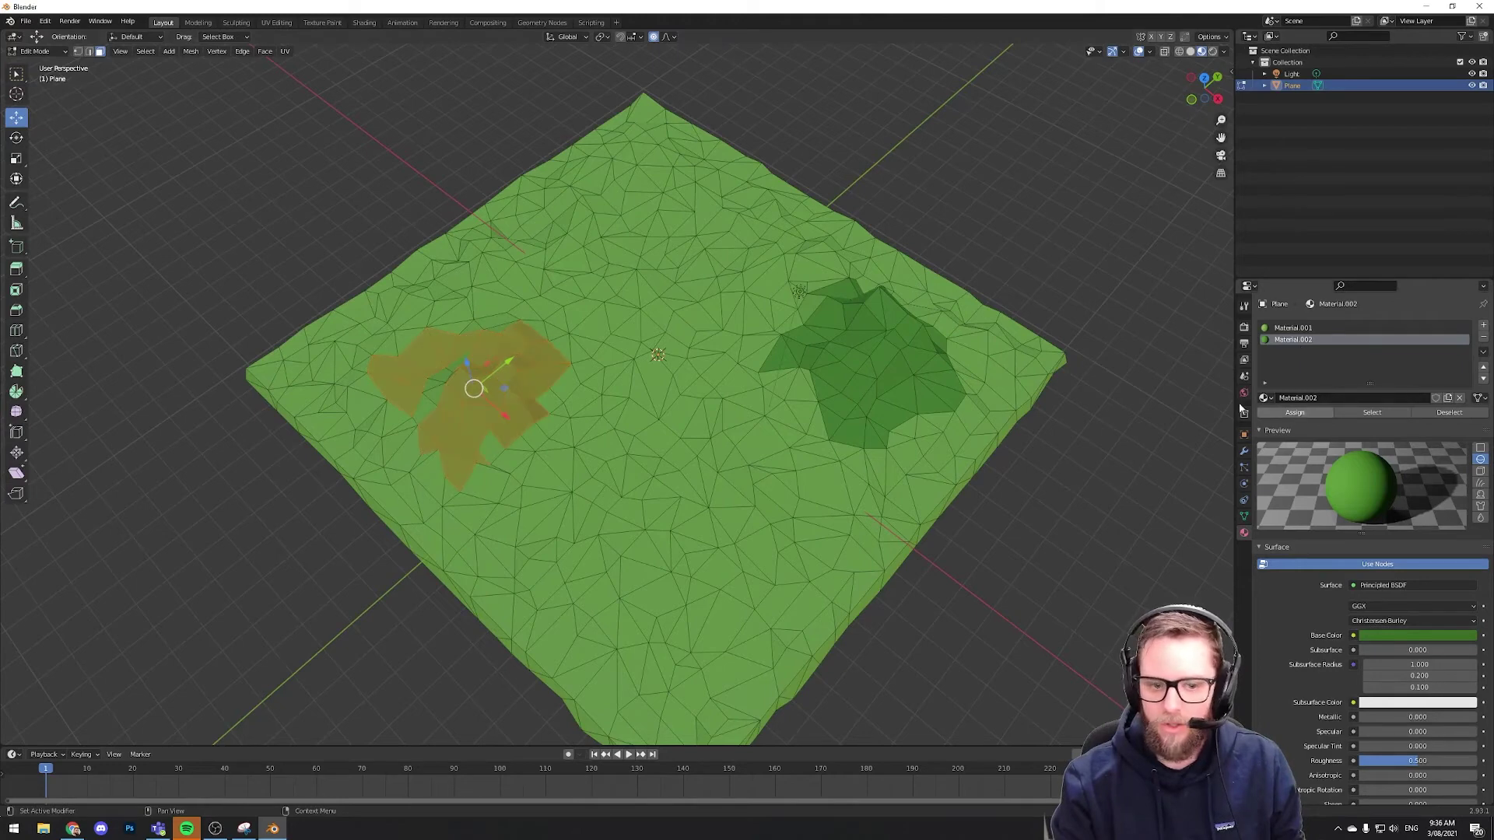
key(alt+a)
key(Tab)
middle_drag(996, 295, 1027, 313)
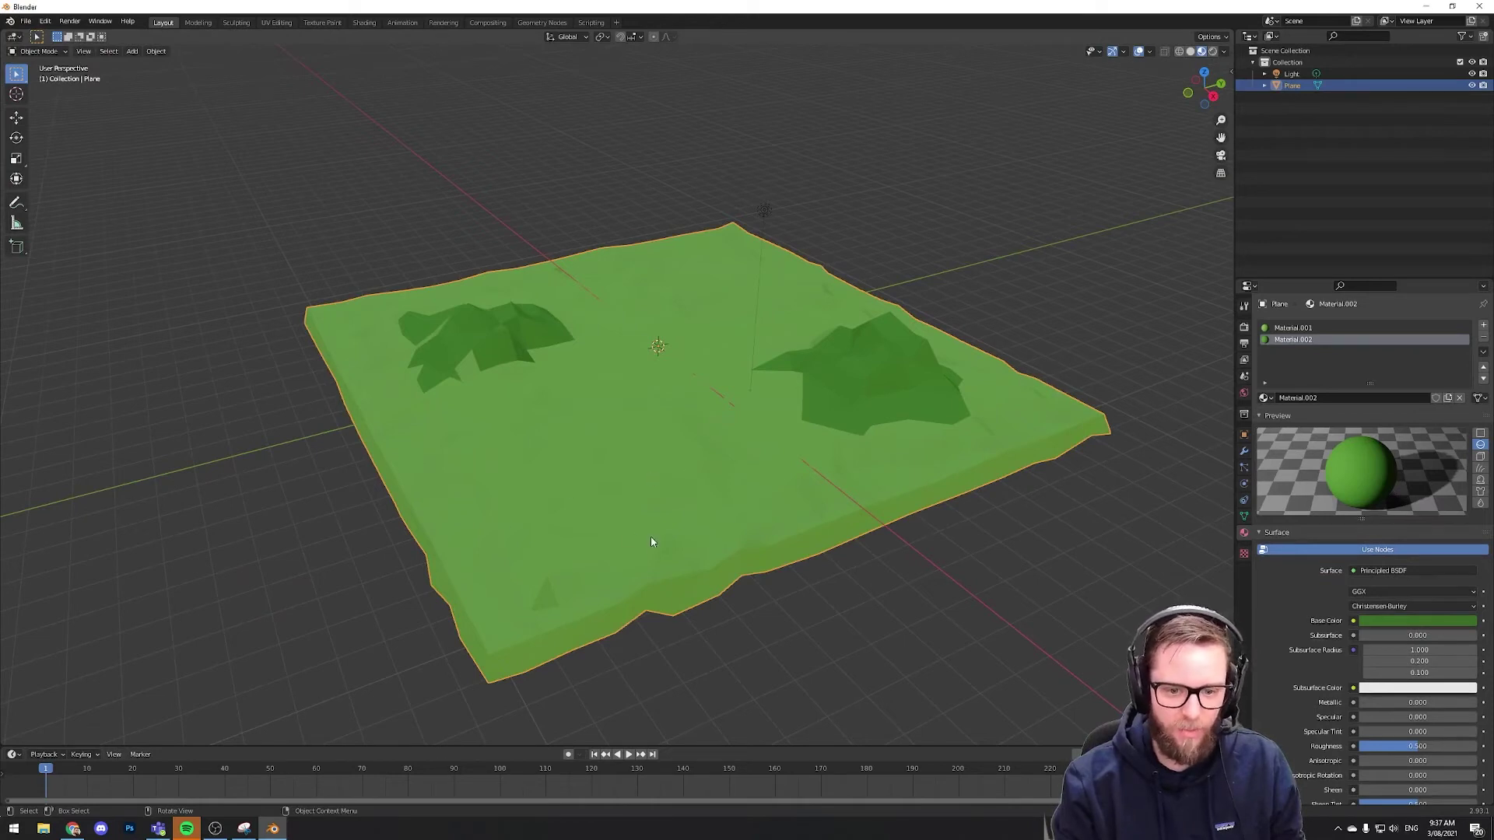
Add a third material to the terrain with a dark mustard-brown base color and a near-zero Specular
key(Tab)
click(1483, 330)
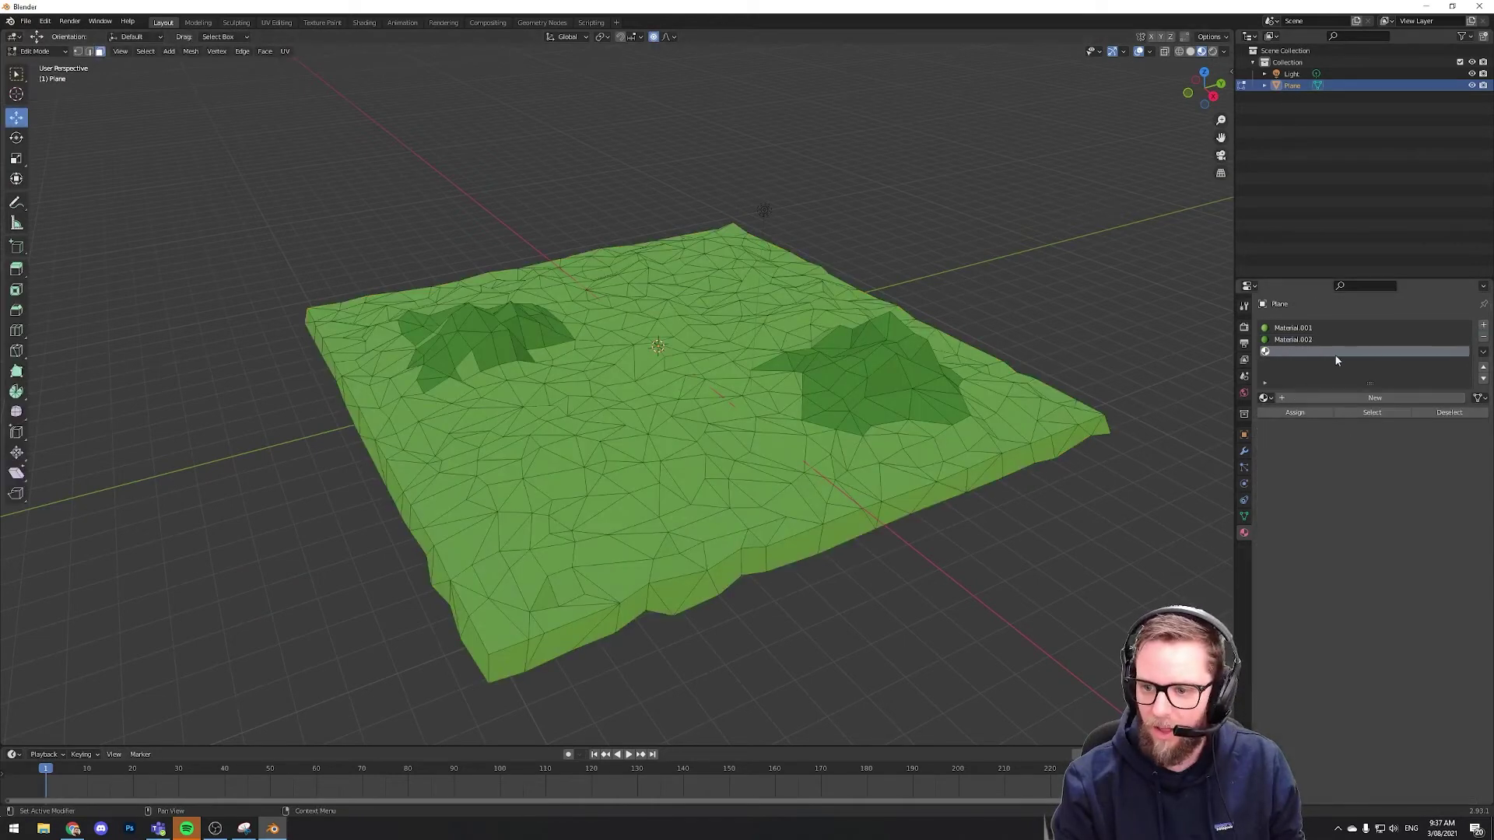
click(1342, 399)
click(1382, 638)
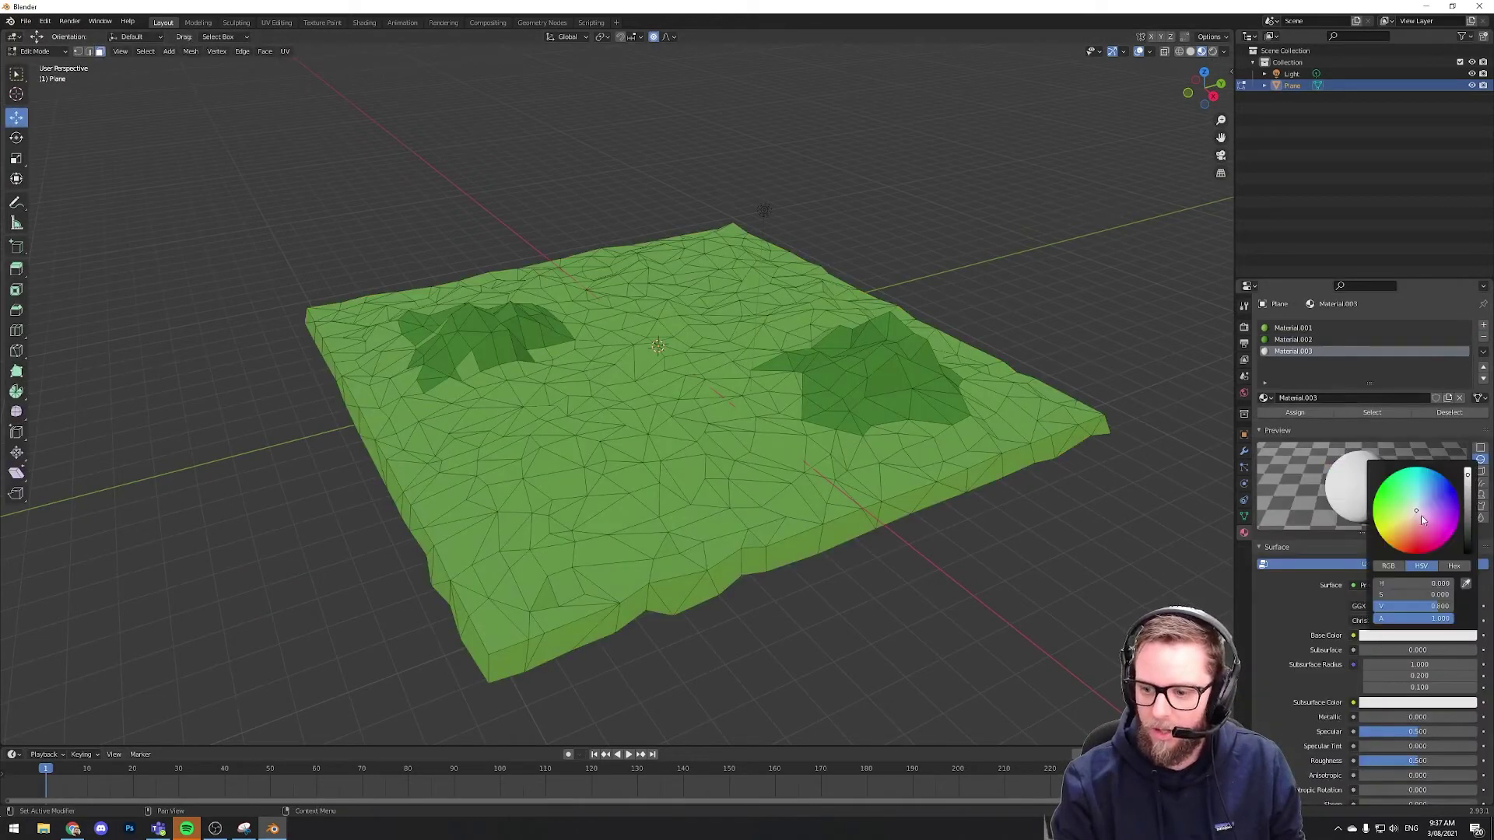
drag(1419, 513, 1467, 517)
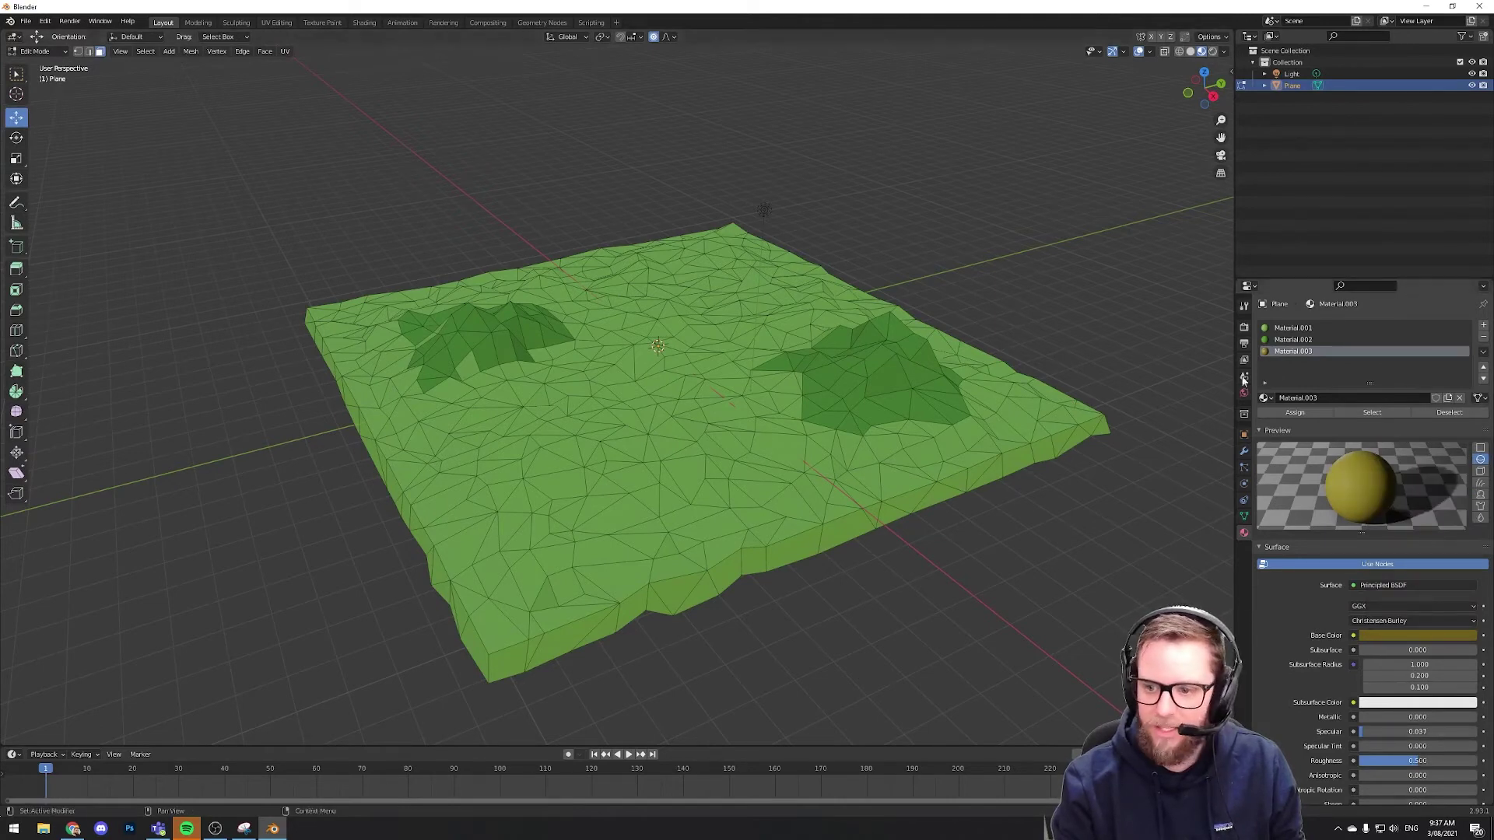
Circle-select scattered patches of faces along the terrain's edges and one patch on its flat surface
click(786, 555)
key(c)
drag(801, 572, 715, 608)
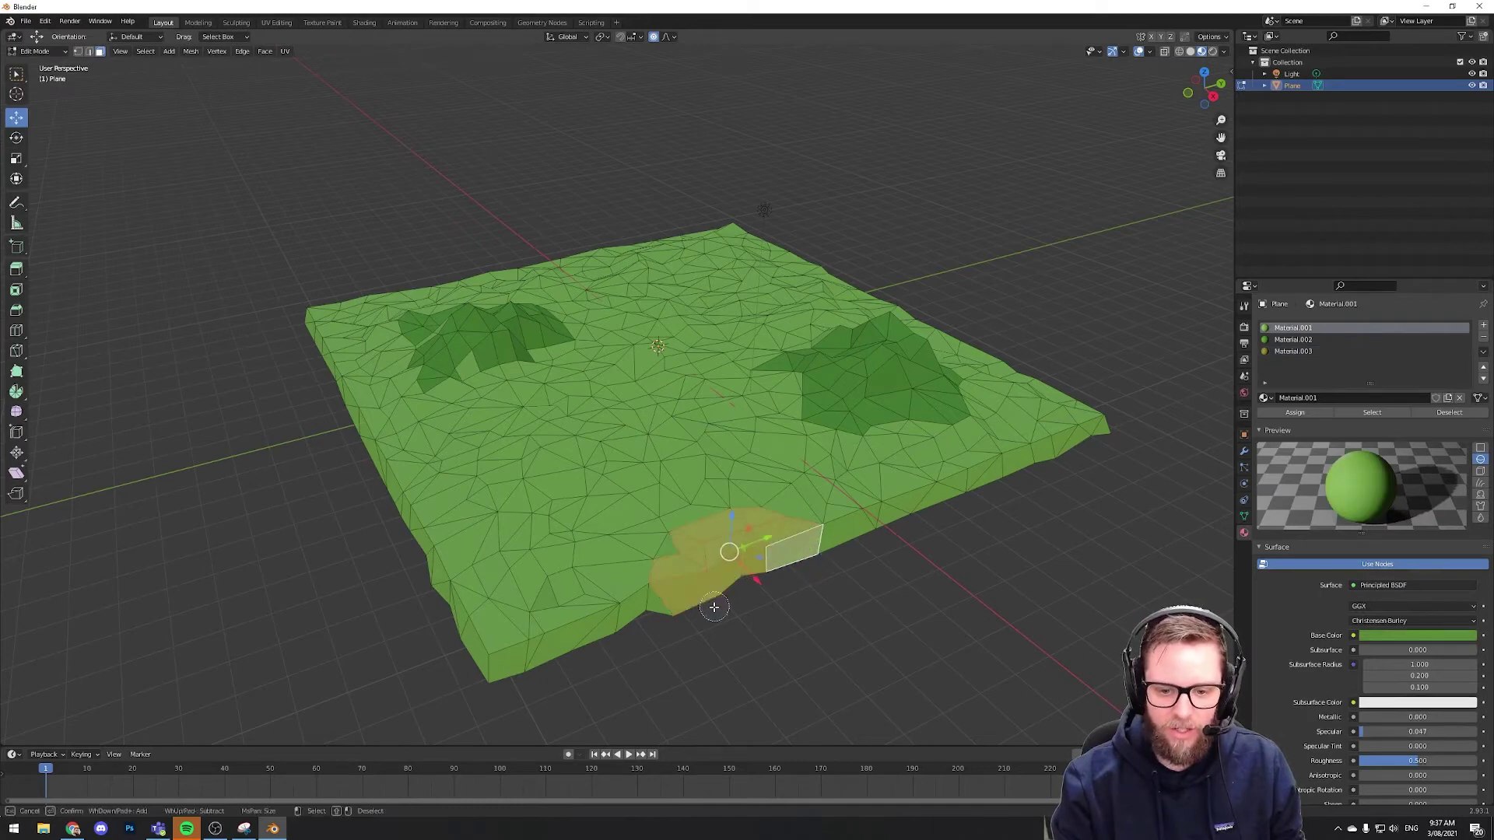
middle_drag(1060, 531, 994, 574)
mouse_move(968, 587)
mouse_down()
mouse_move(966, 646)
mouse_move(1044, 607)
mouse_move(1034, 464)
mouse_move(909, 357)
mouse_move(864, 229)
mouse_move(945, 257)
mouse_up()
drag(677, 206, 613, 193)
drag(423, 217, 385, 304)
drag(326, 511, 303, 525)
drag(498, 451, 479, 497)
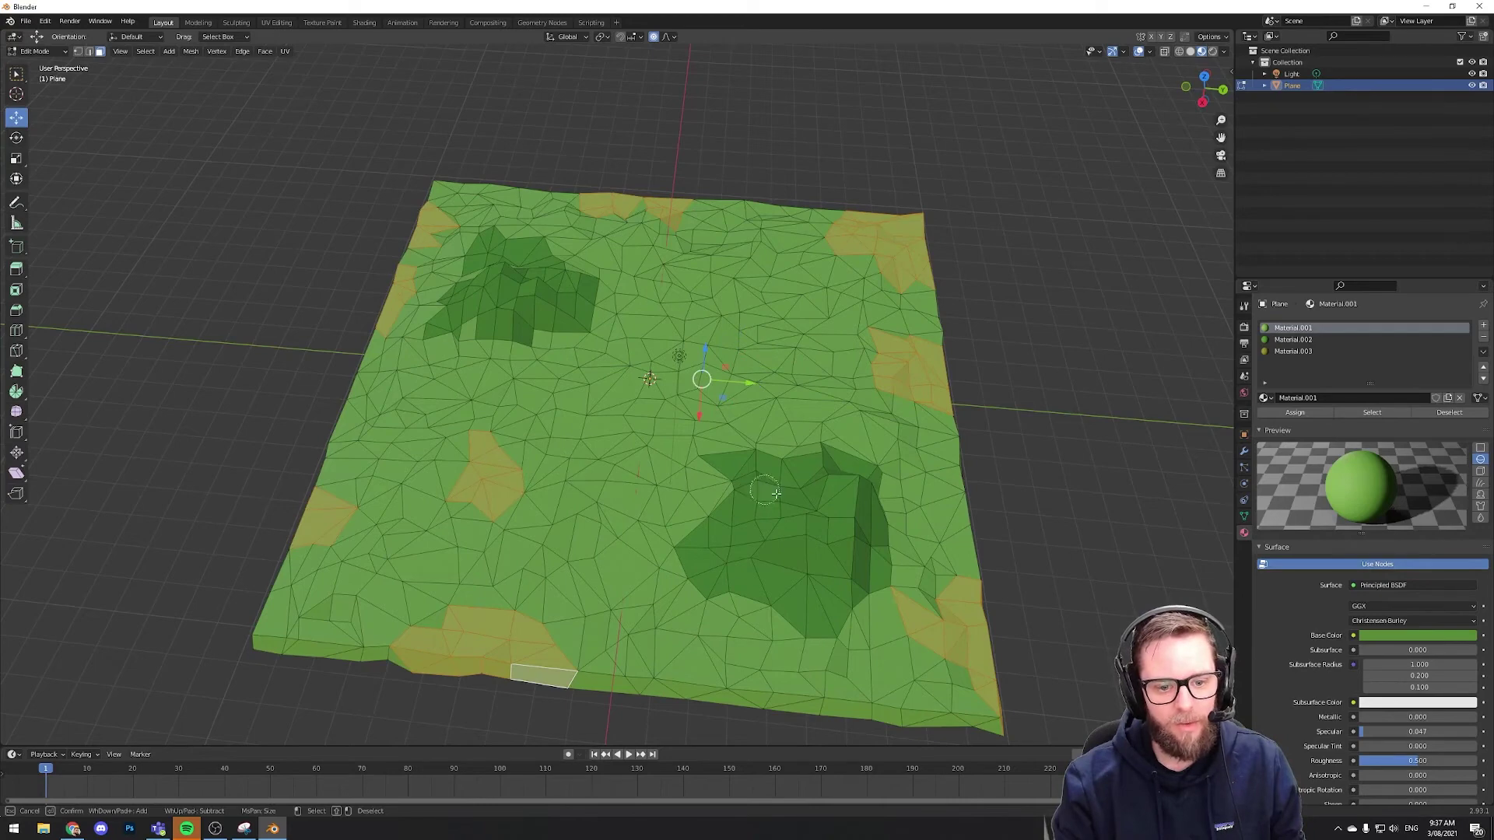
middle_drag(853, 500, 859, 459)
Assign the mustard-brown third material to the selected patches, deselect them and inspect the colored terrain
click(1293, 351)
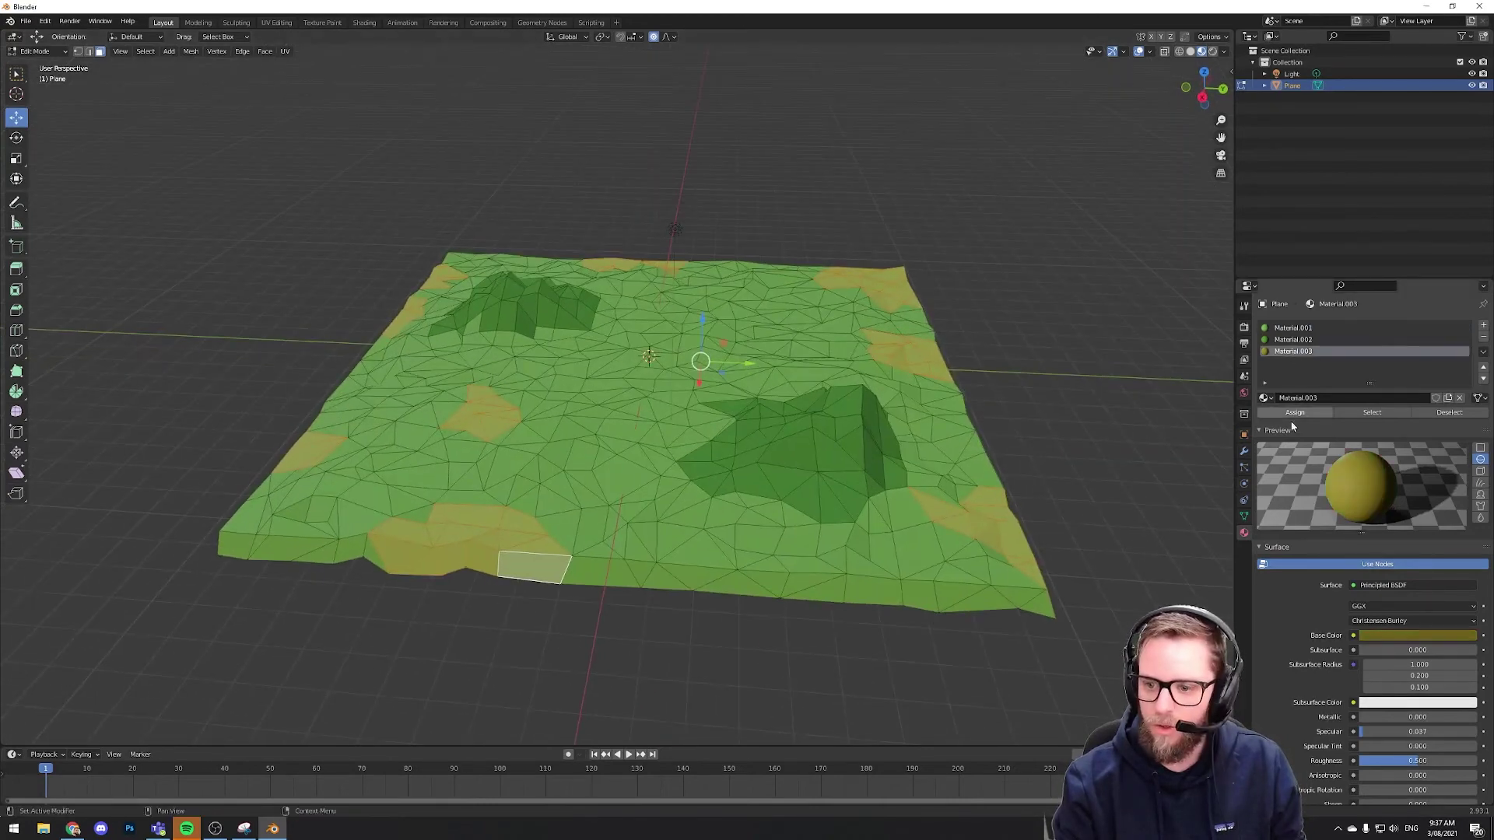
click(1293, 412)
click(1110, 402)
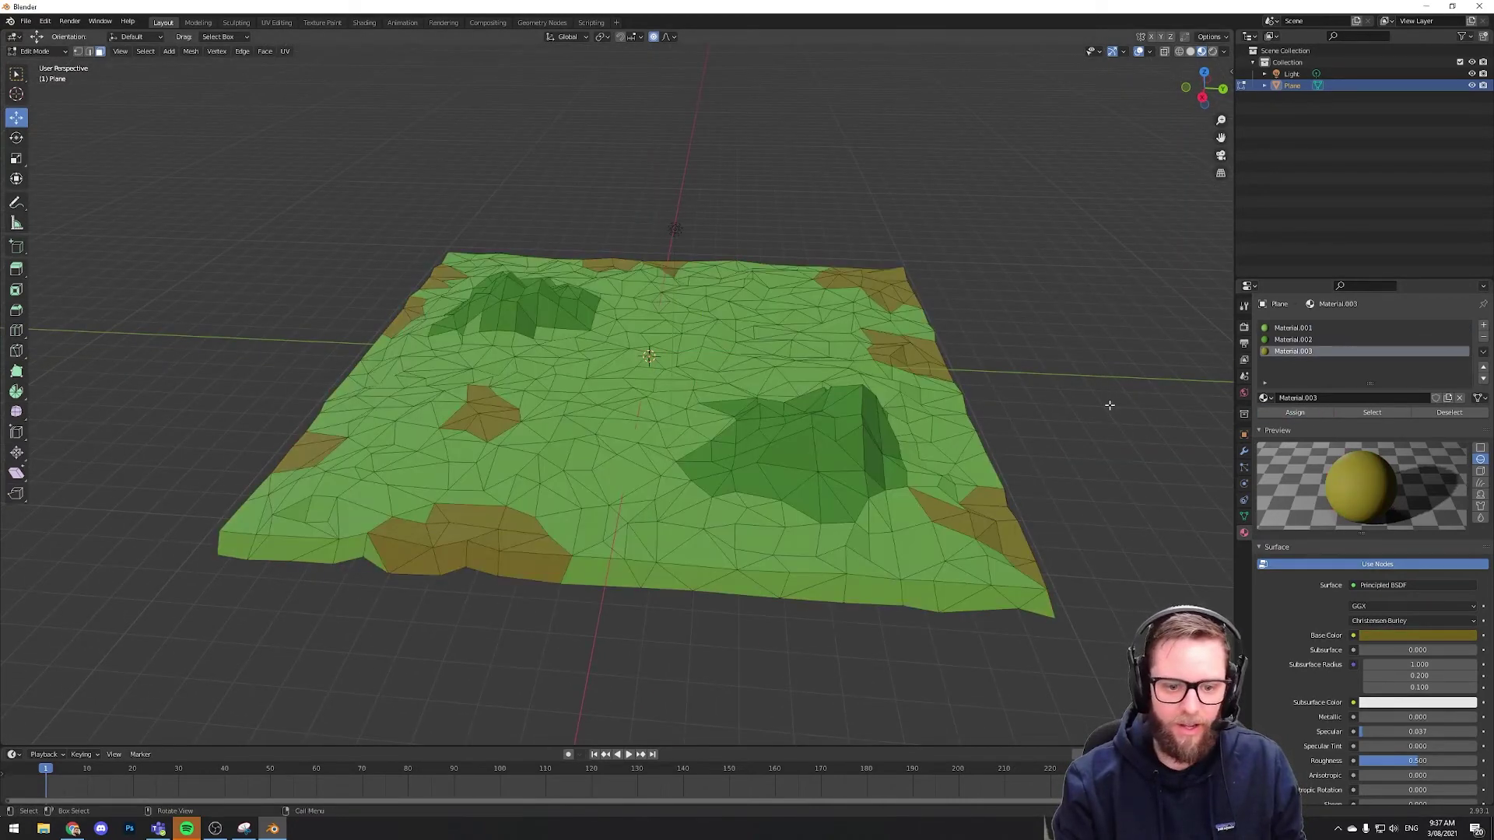
middle_drag(1094, 383, 1078, 435)
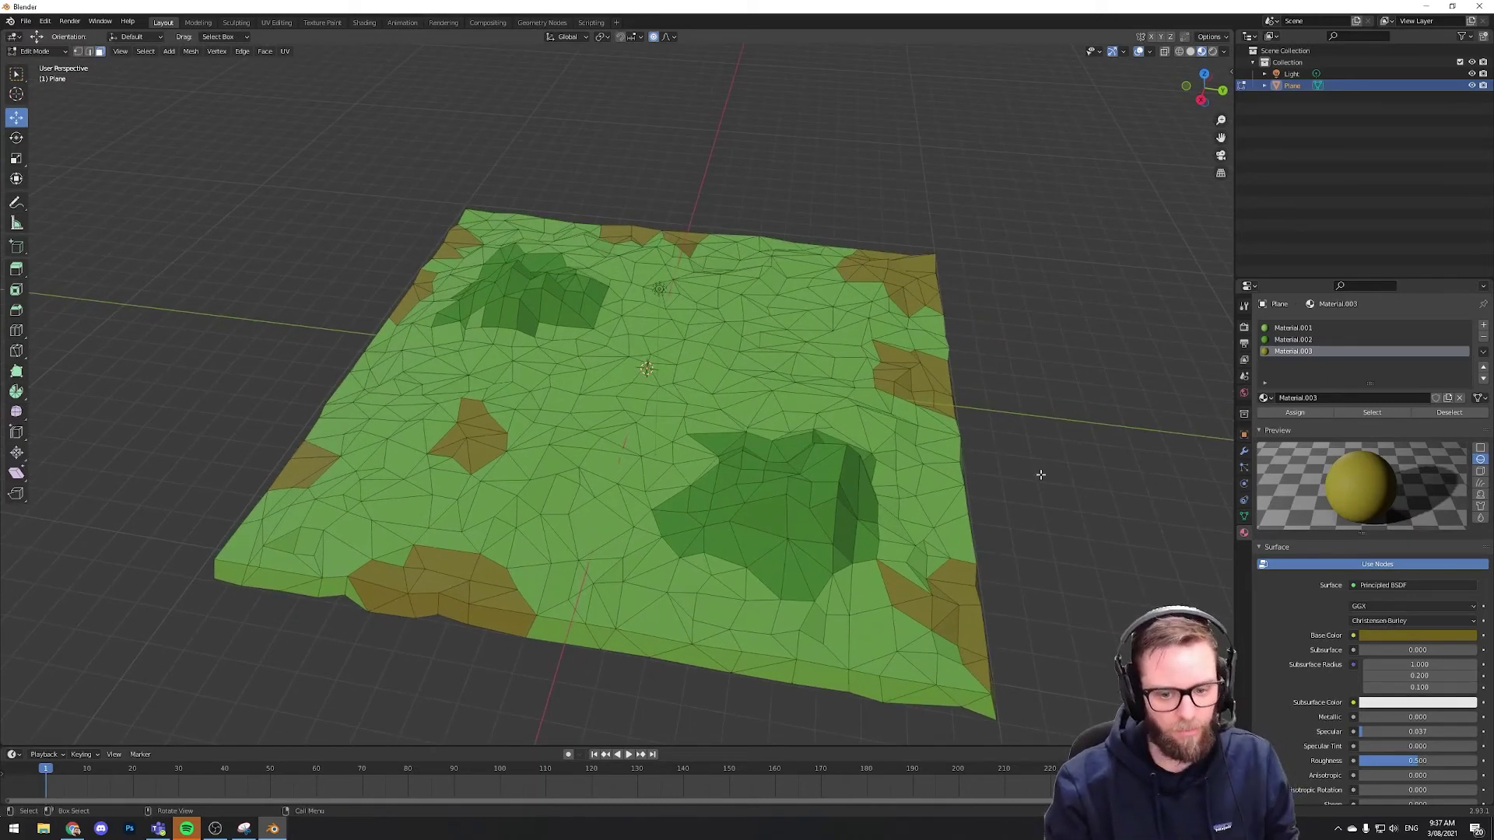
middle_drag(1034, 467, 1028, 424)
Return to Object Mode and add a camera to the scene
key(Tab)
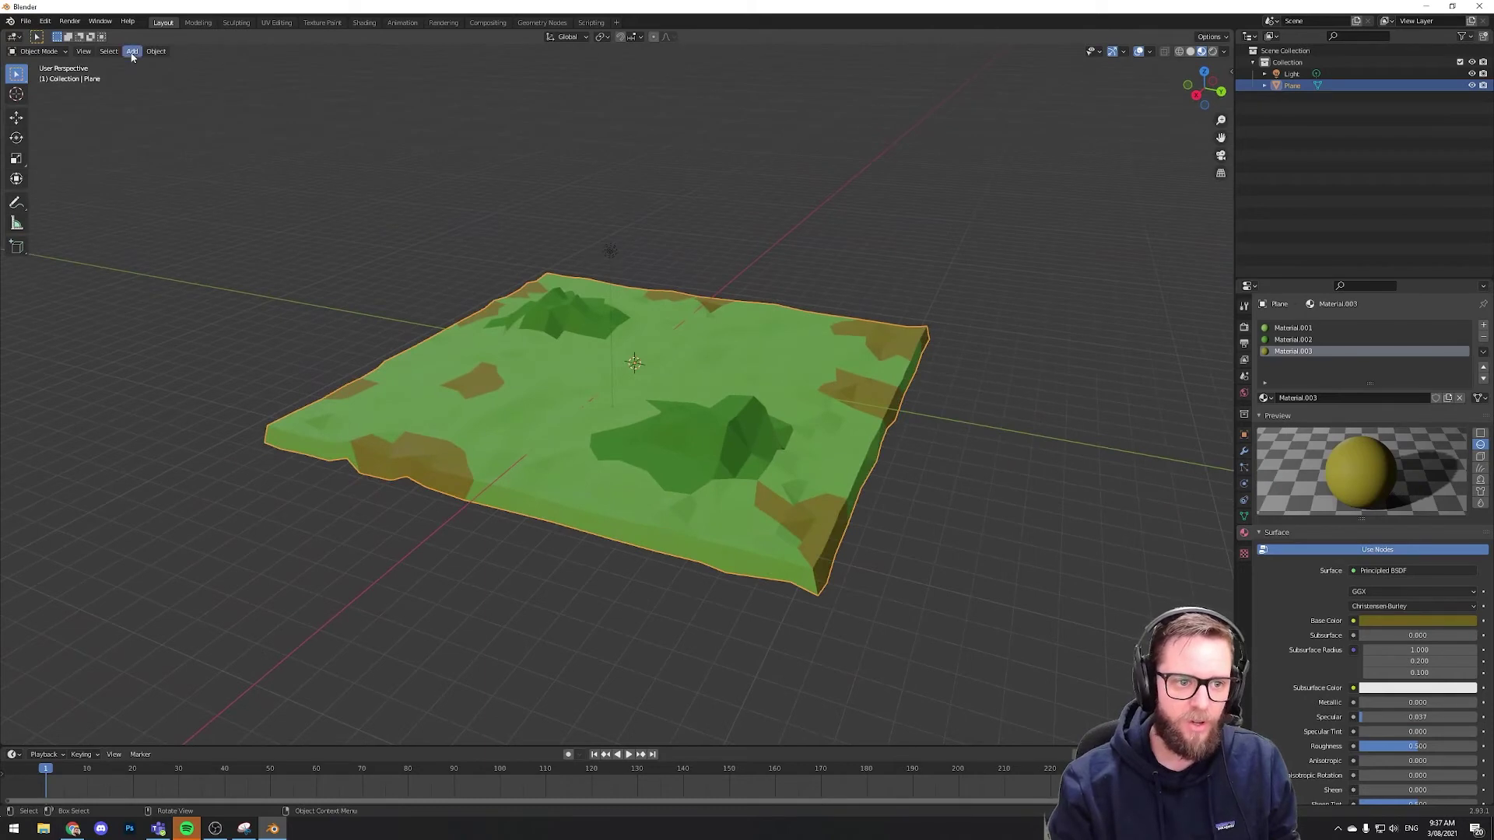
click(133, 54)
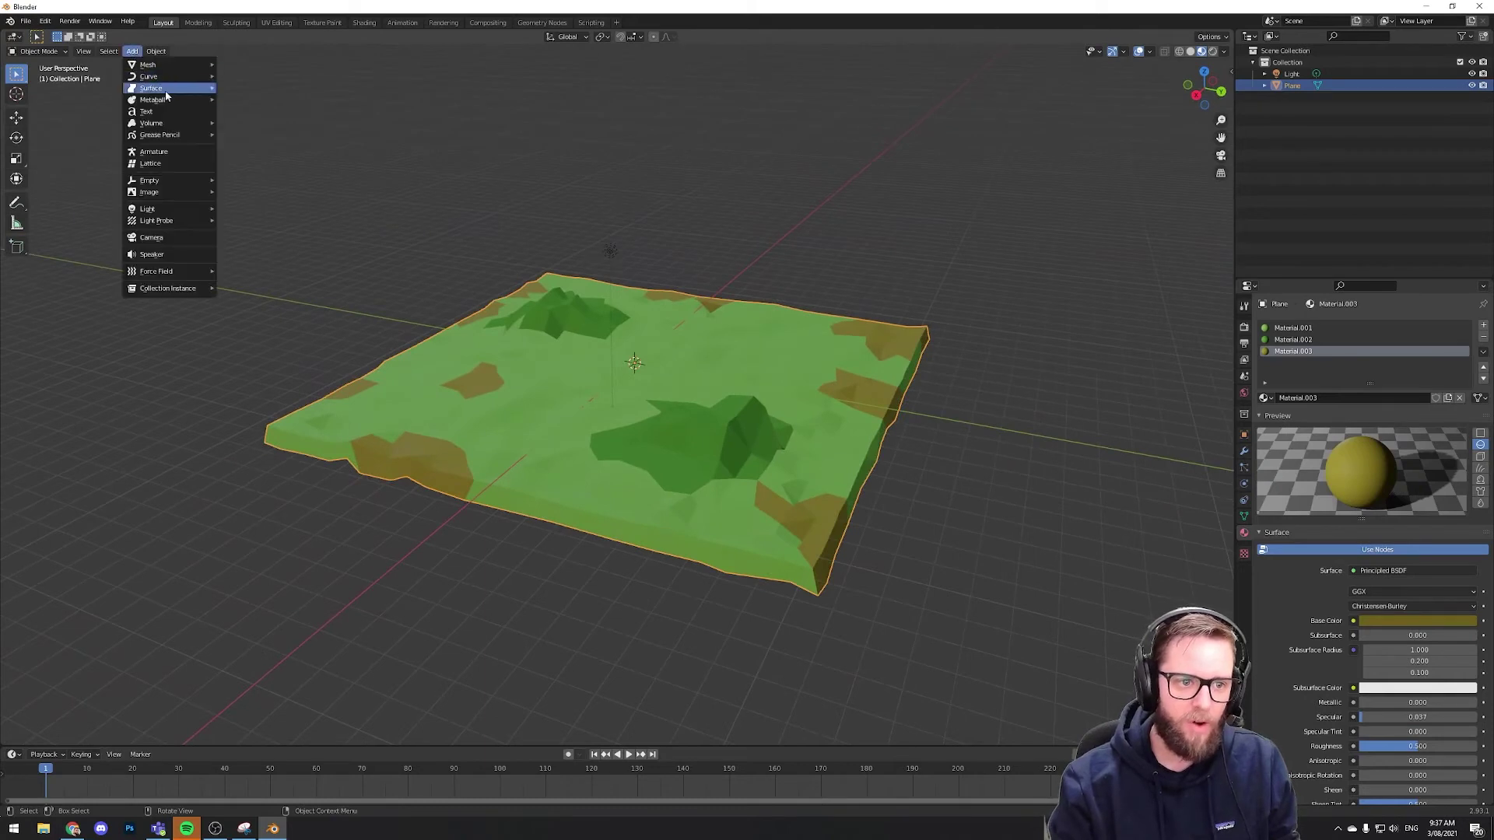
click(167, 241)
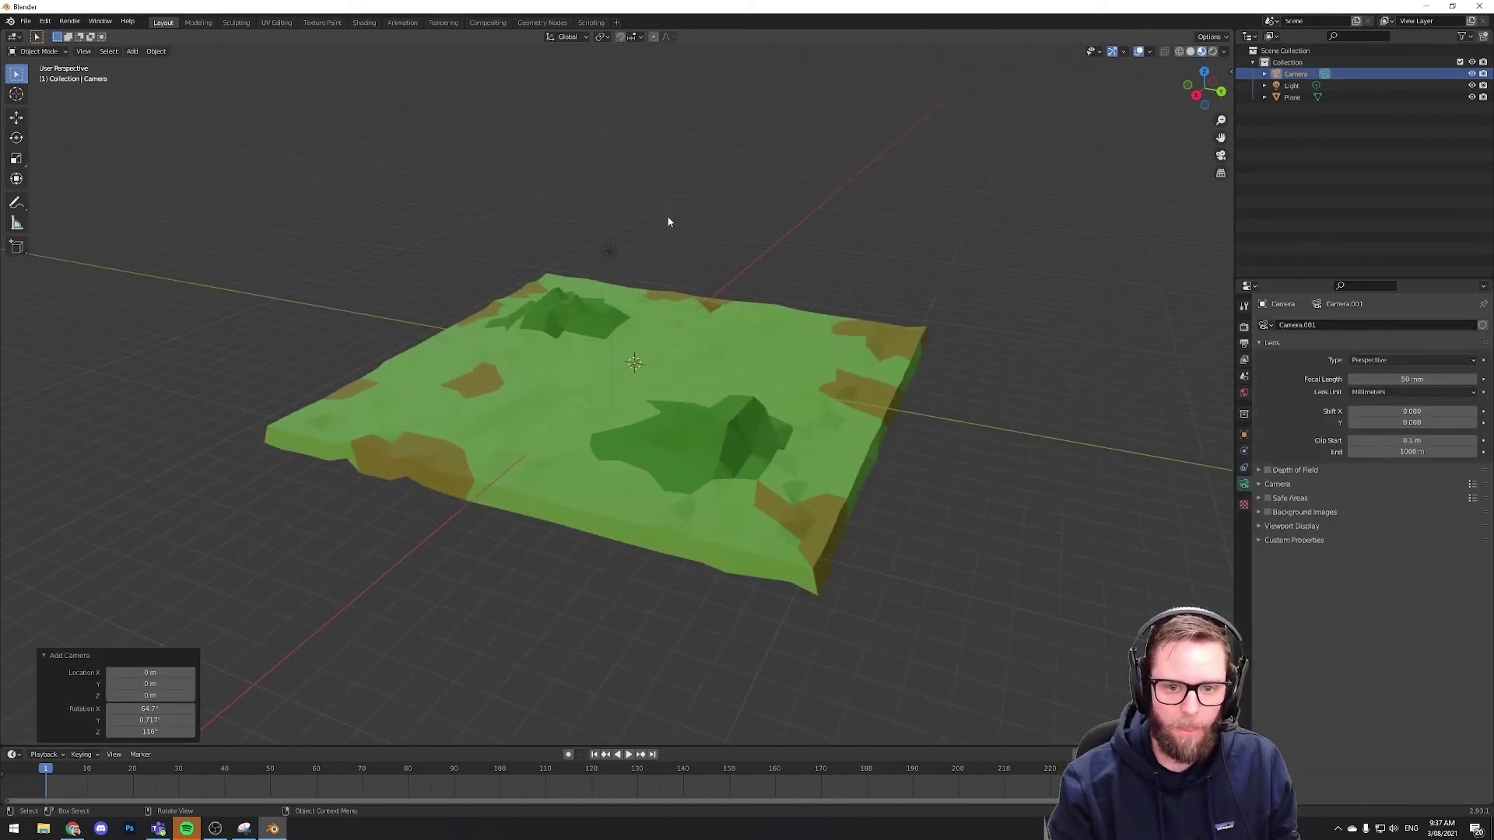
Select the new camera and move it from the terrain's center to a spot outside the terrain, beyond one corner
click(894, 220)
mouse_move(894, 220)
middle_down()
mouse_move(940, 241)
mouse_move(890, 210)
mouse_move(873, 239)
middle_up()
click(20, 118)
middle_drag(714, 519, 723, 483)
click(1294, 75)
middle_drag(1063, 147, 956, 237)
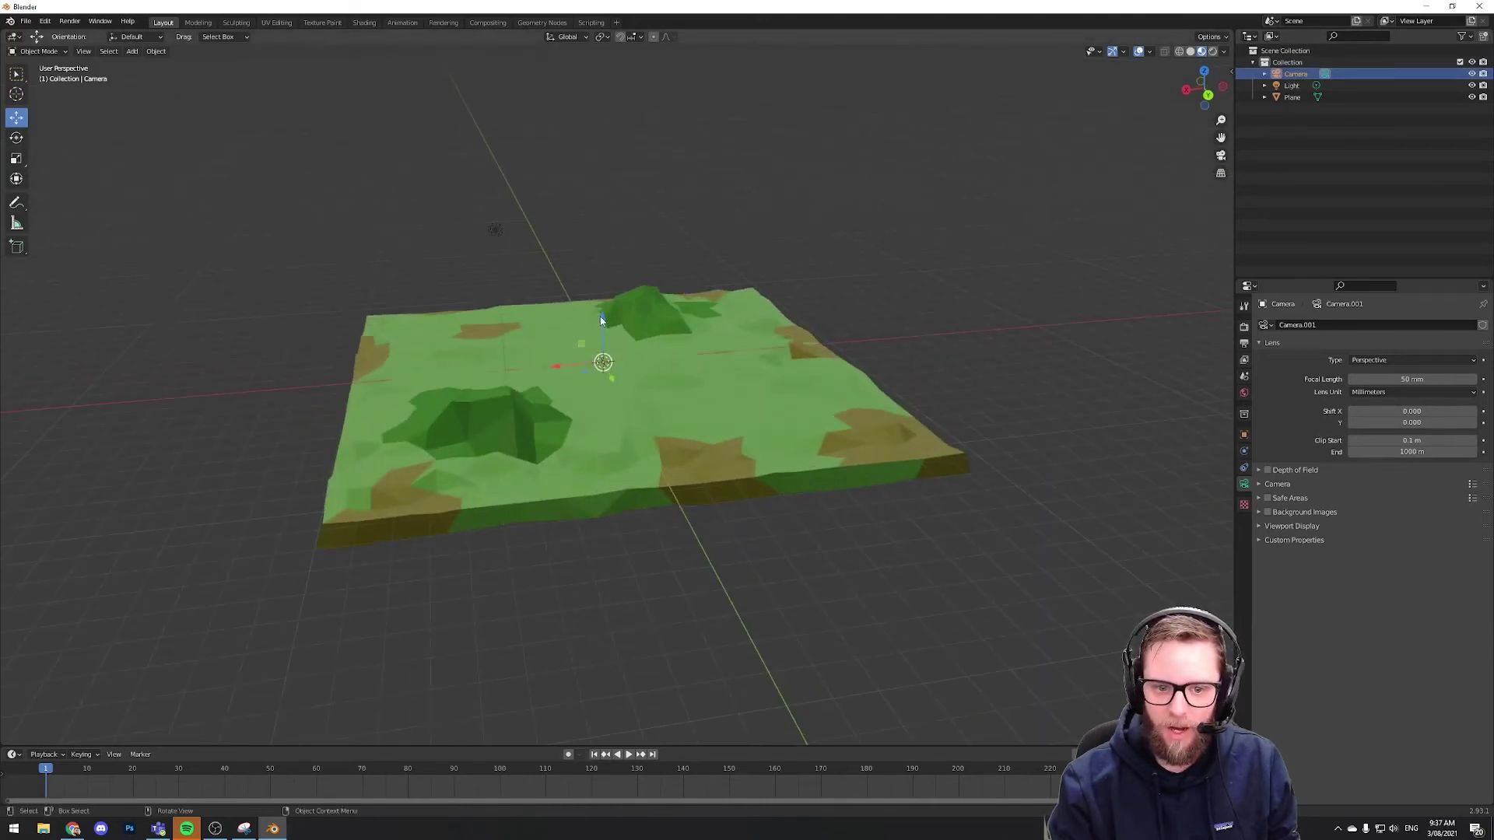
drag(603, 322, 203, 231)
scroll(340, 294, down, 4)
drag(360, 322, 157, 495)
middle_drag(389, 537, 557, 544)
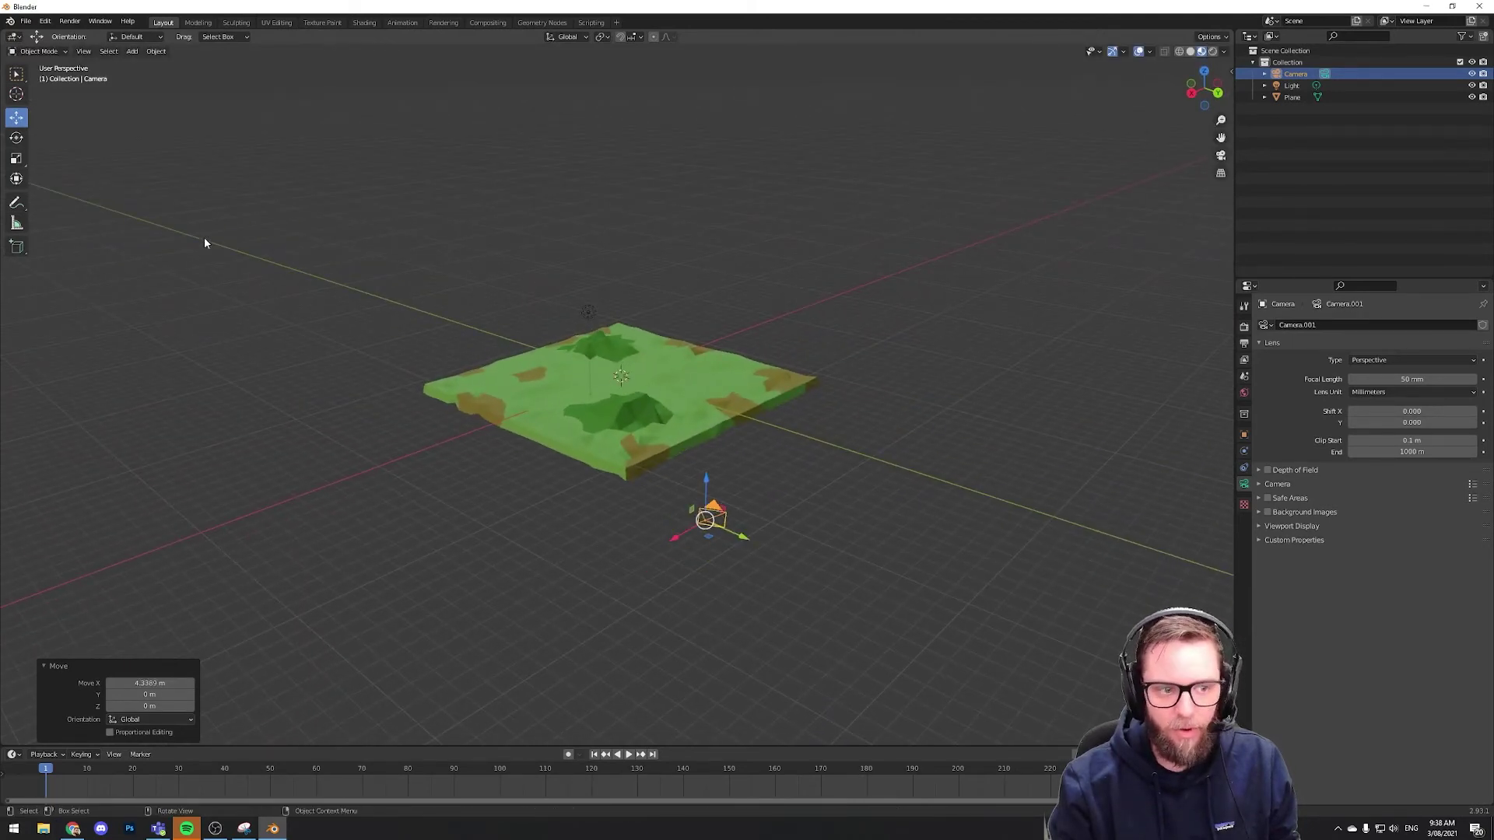
Rotate the camera about the global Z and Y axes so that it faces the terrain
click(17, 137)
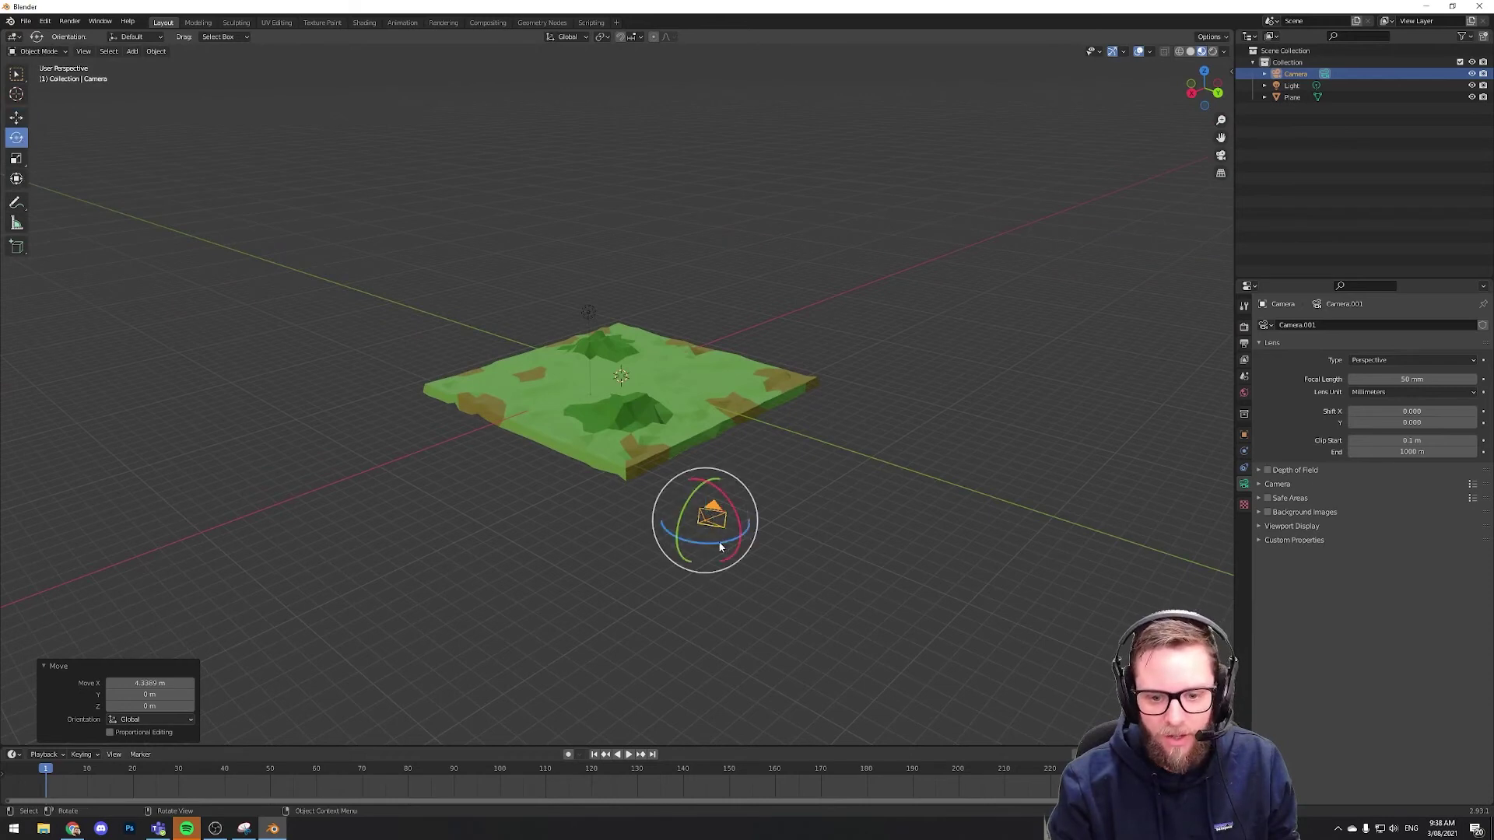
drag(717, 540, 743, 543)
middle_drag(857, 554, 866, 543)
key(r)
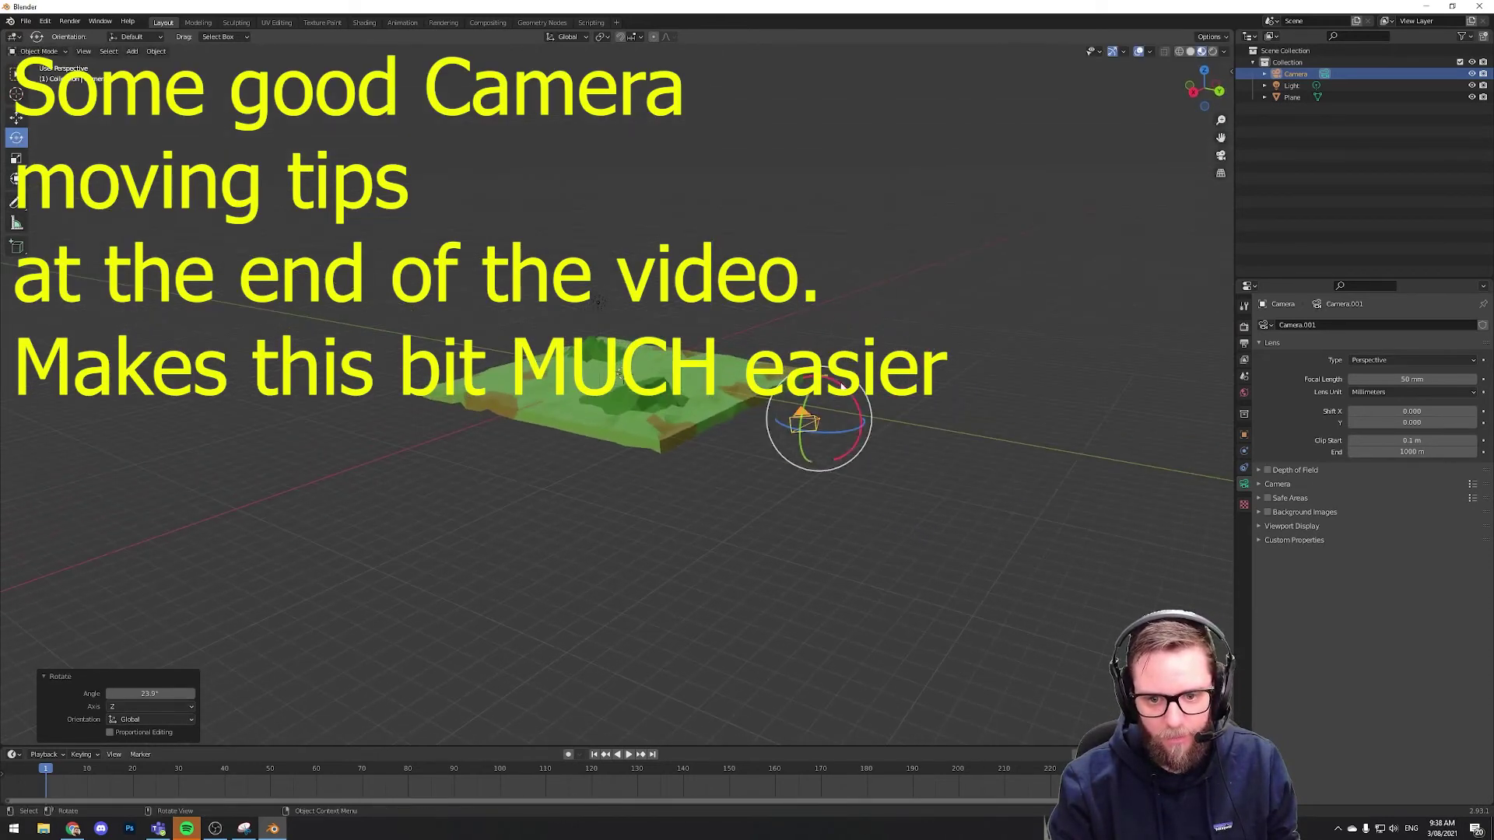
drag(841, 387, 843, 389)
middle_drag(858, 414, 930, 431)
key(r)
drag(598, 426, 598, 427)
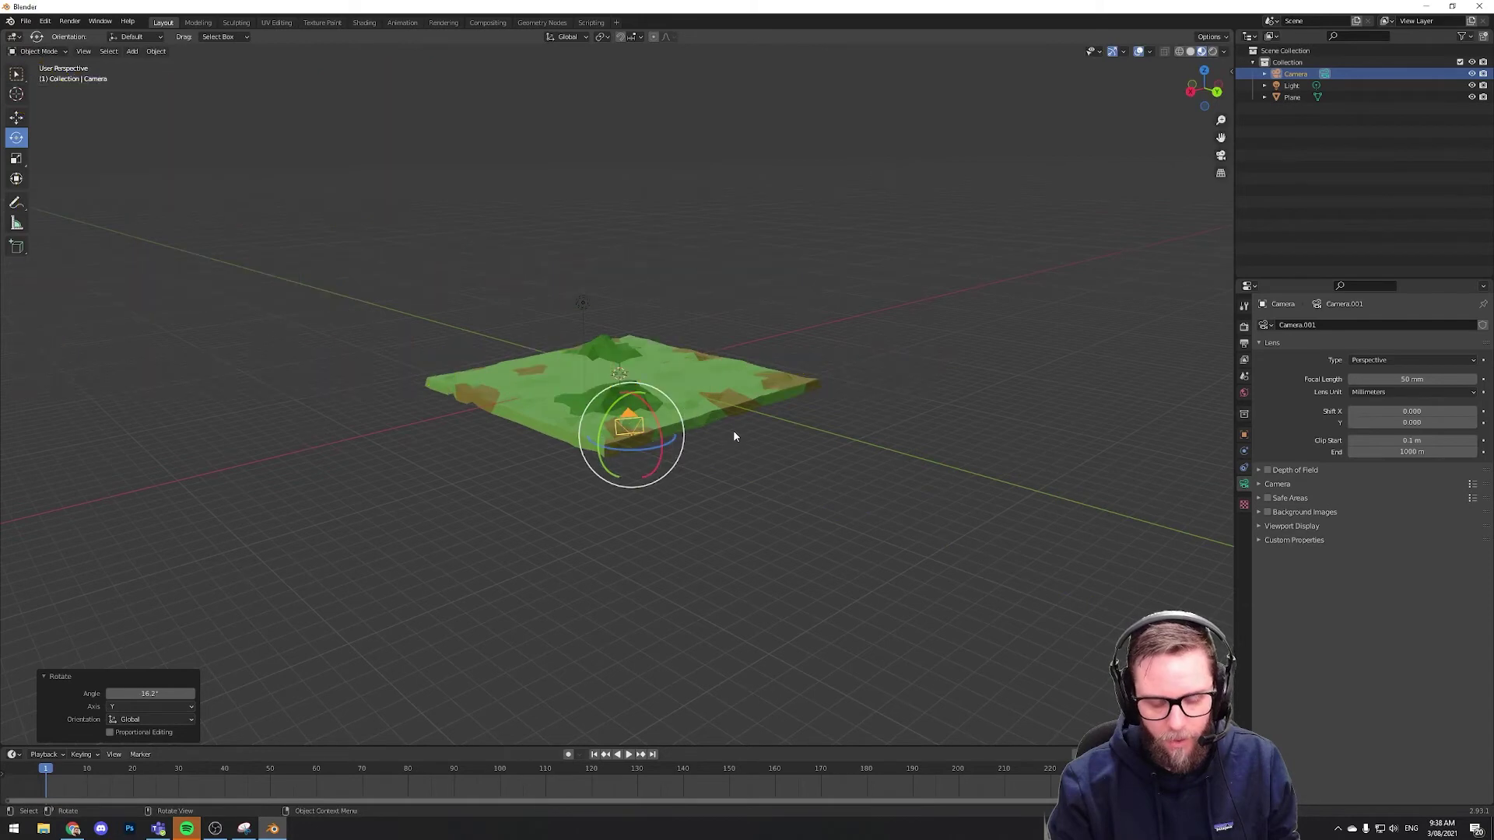
Fine-tune the camera's rotation by about 4° in the view plane and render a test image
middle_drag(733, 430, 729, 434)
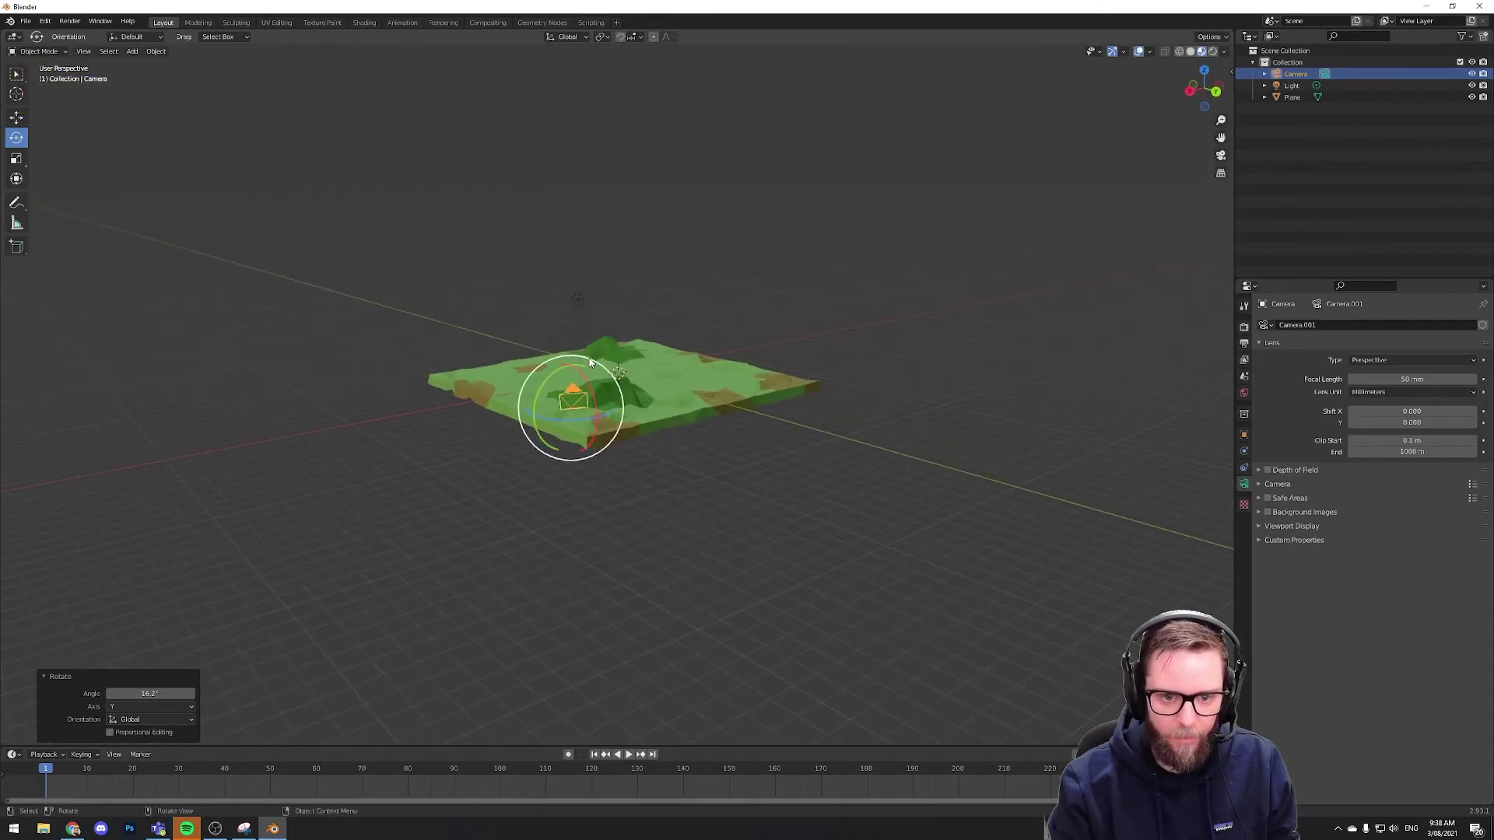
drag(590, 360, 600, 361)
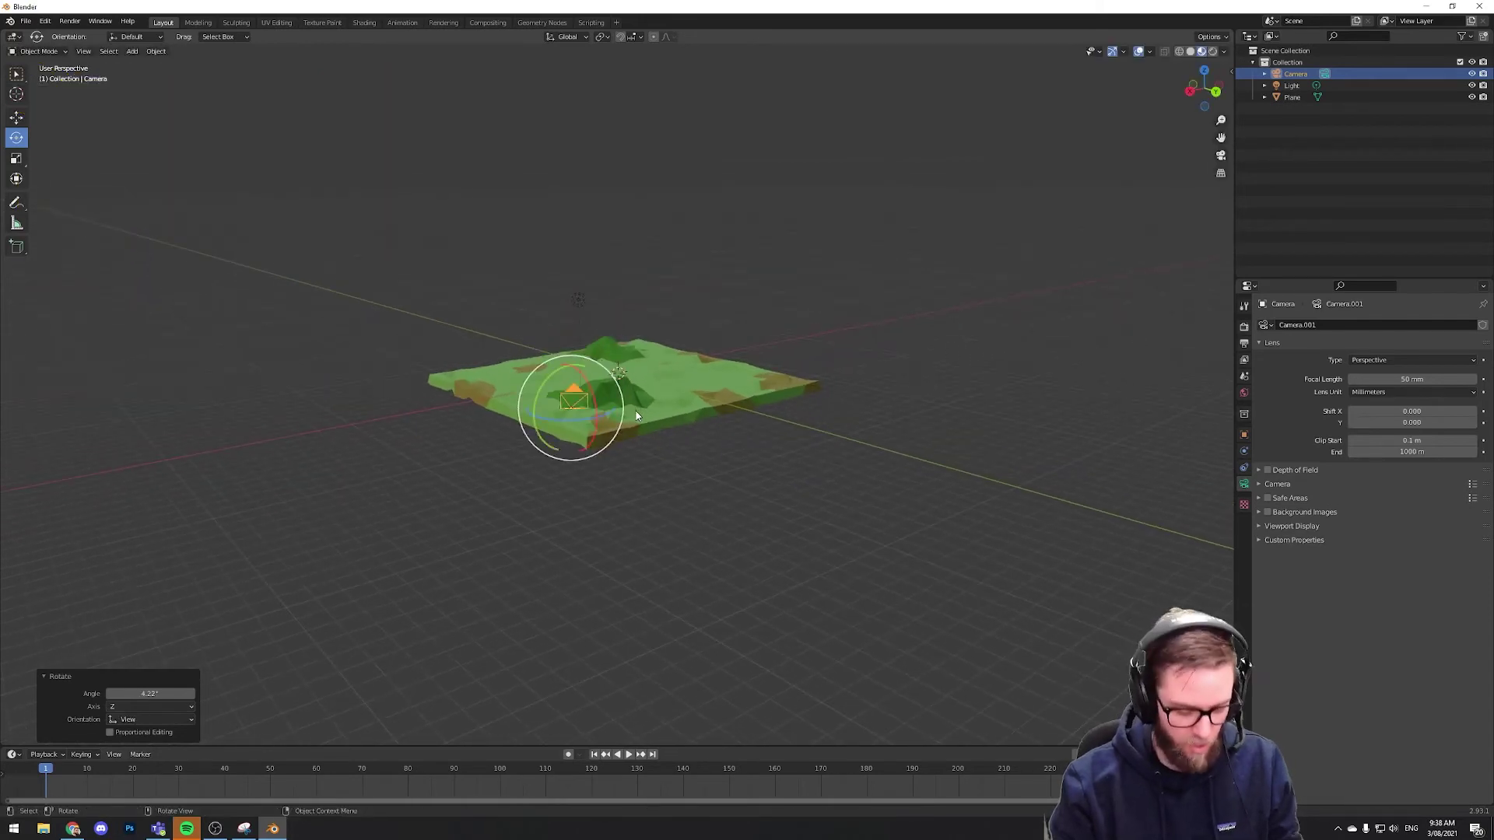
key(F12)
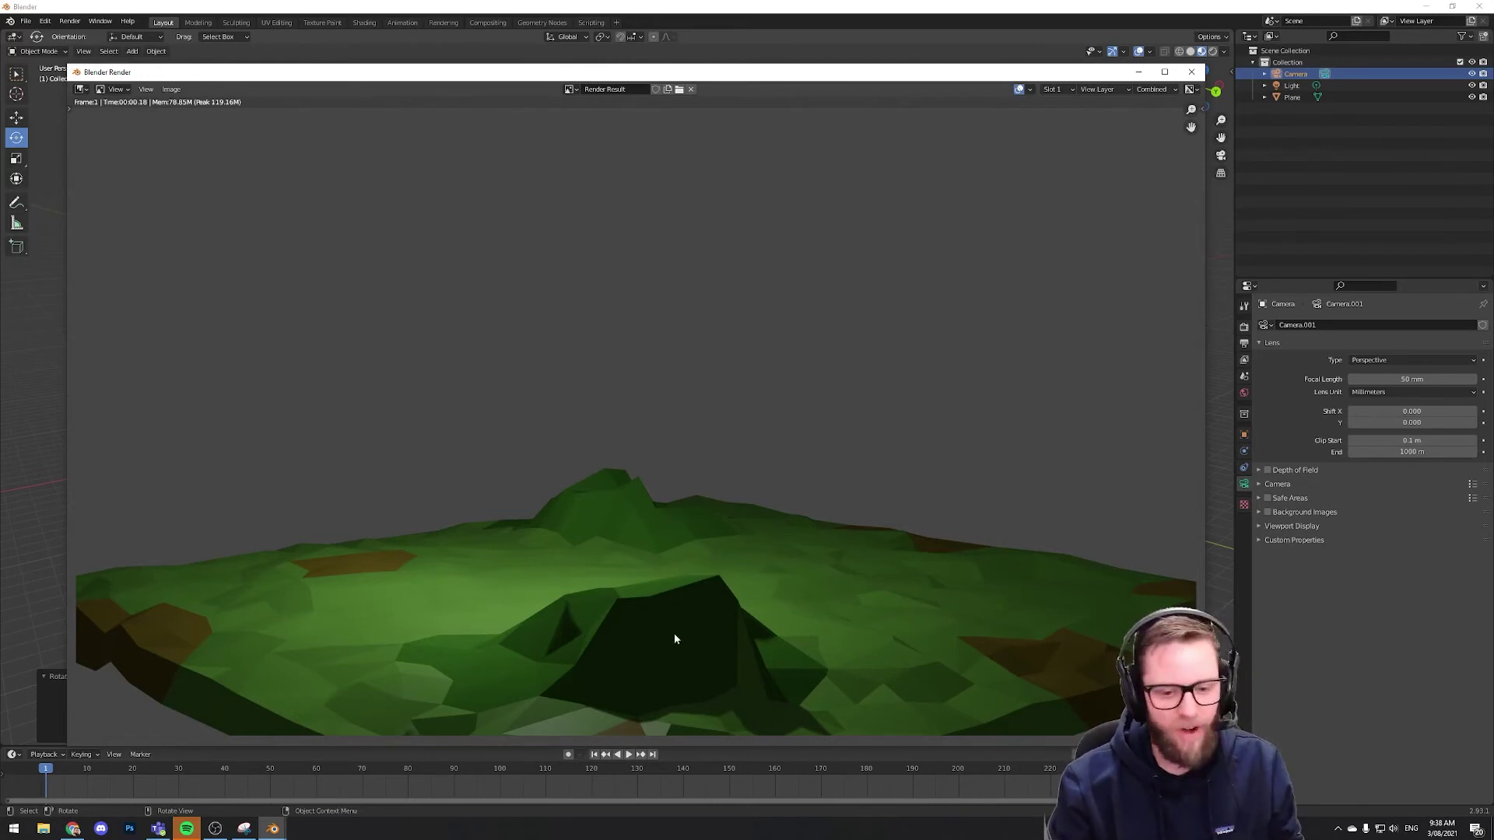
key(Escape)
Select the light and move it along the global X axis by about 2.2 m and along Y over the terrain
middle_drag(731, 453, 823, 431)
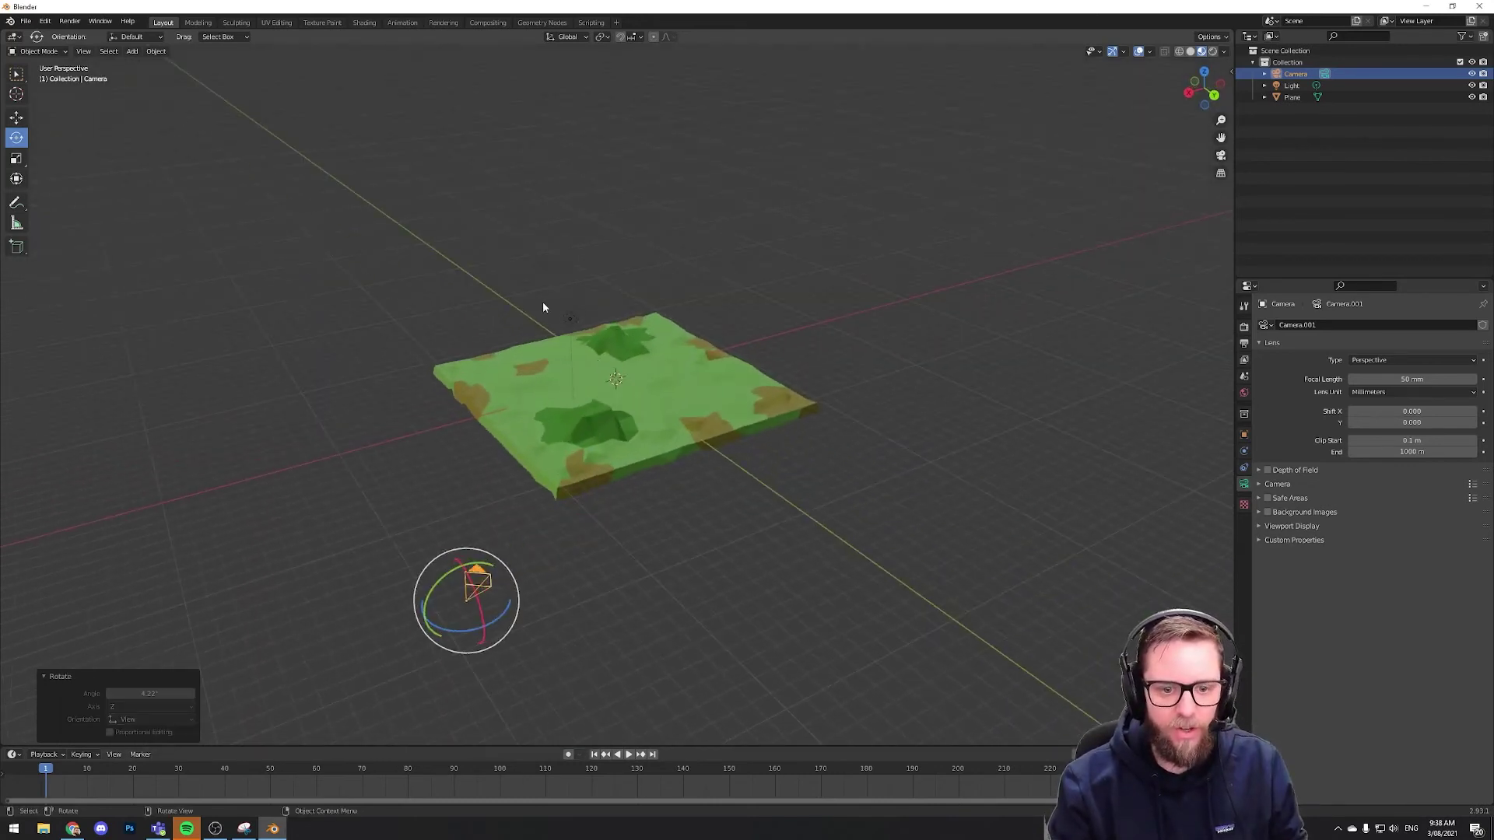
click(571, 321)
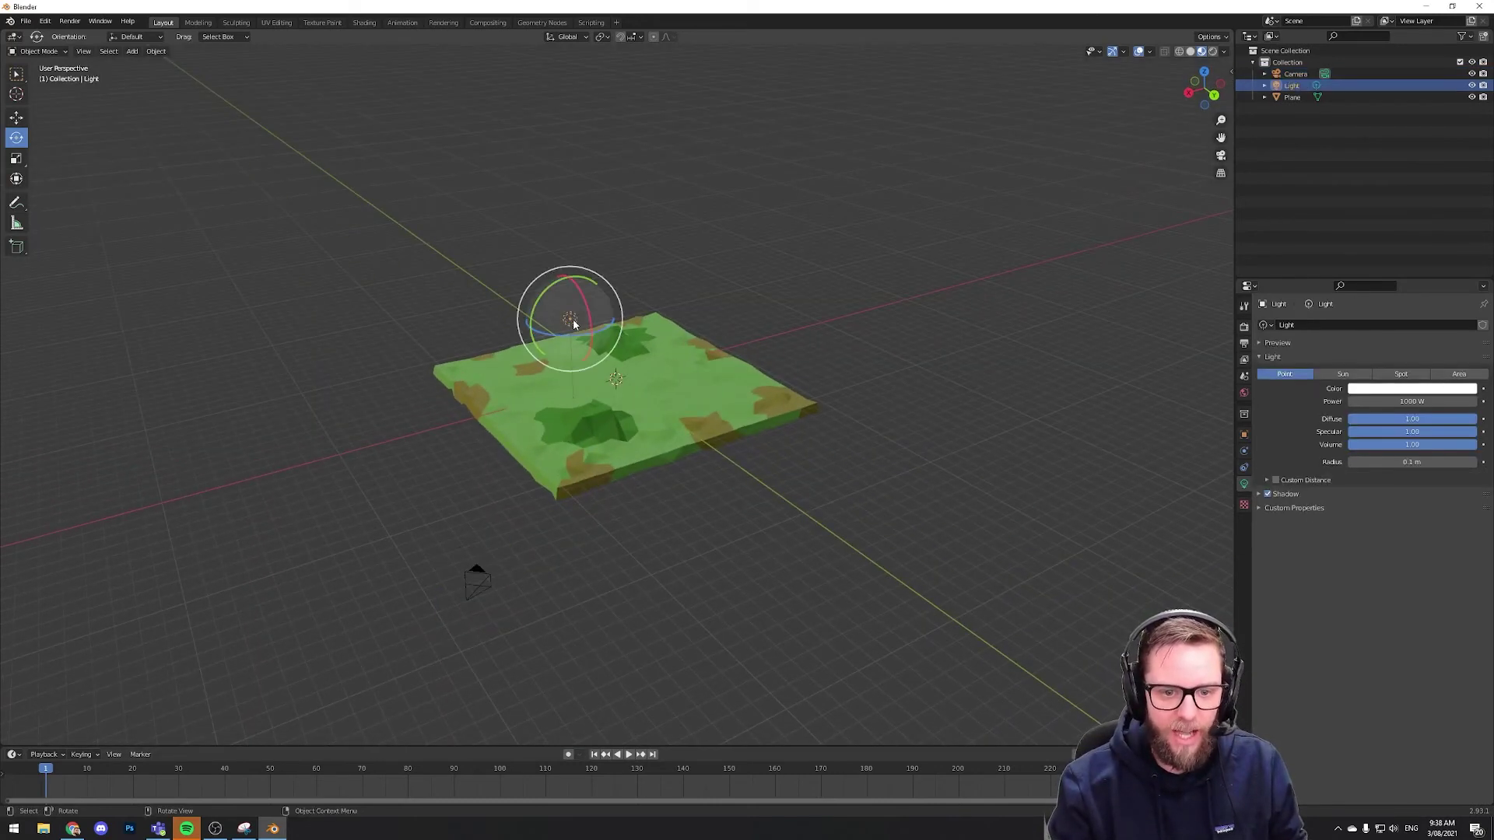
click(16, 115)
drag(547, 333, 516, 340)
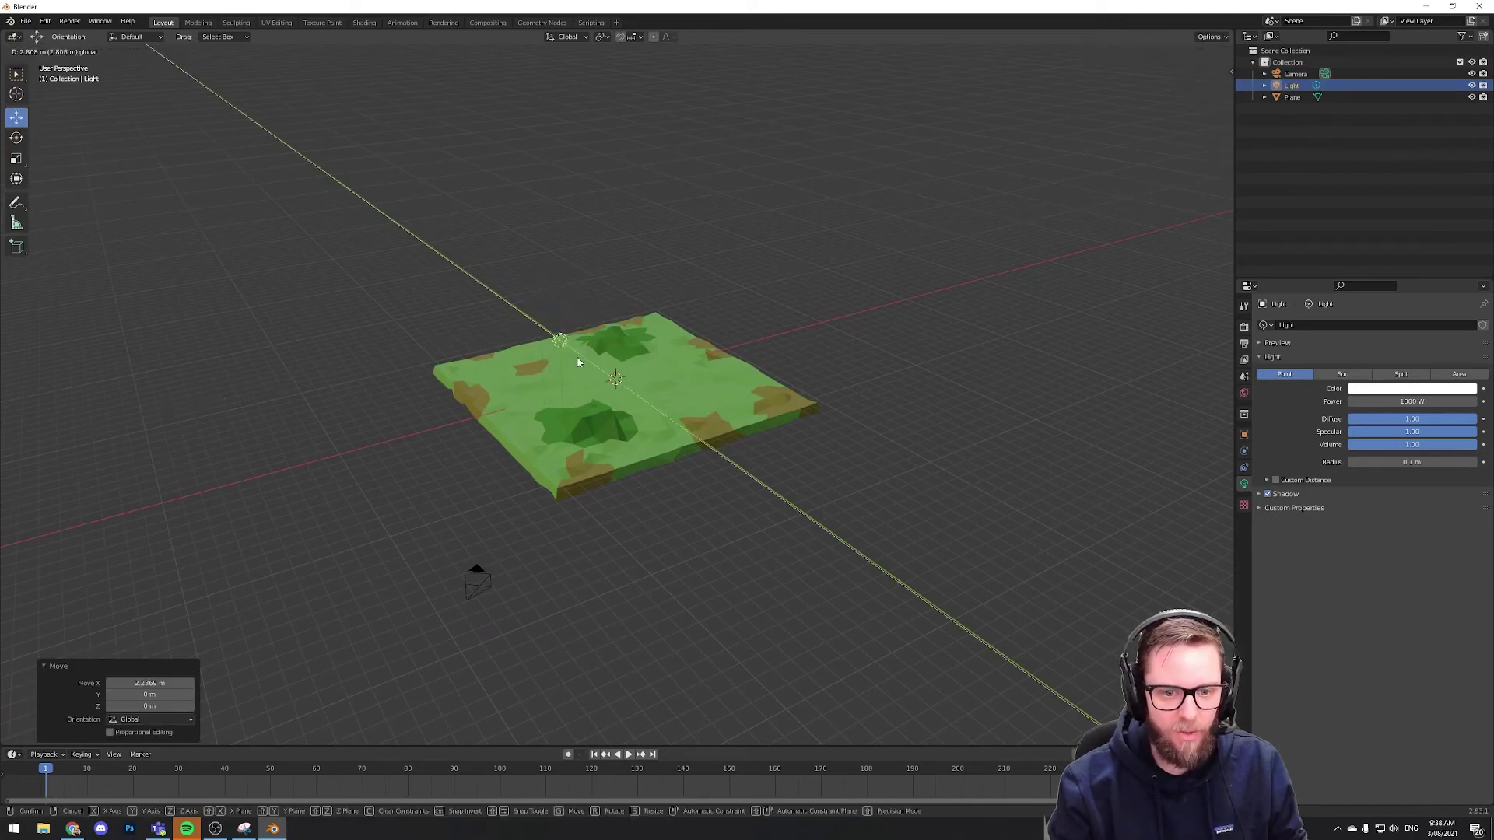
click(992, 352)
middle_drag(800, 354, 749, 497)
Clear the selection and render a test image to check the repositioned light
click(560, 575)
click(732, 473)
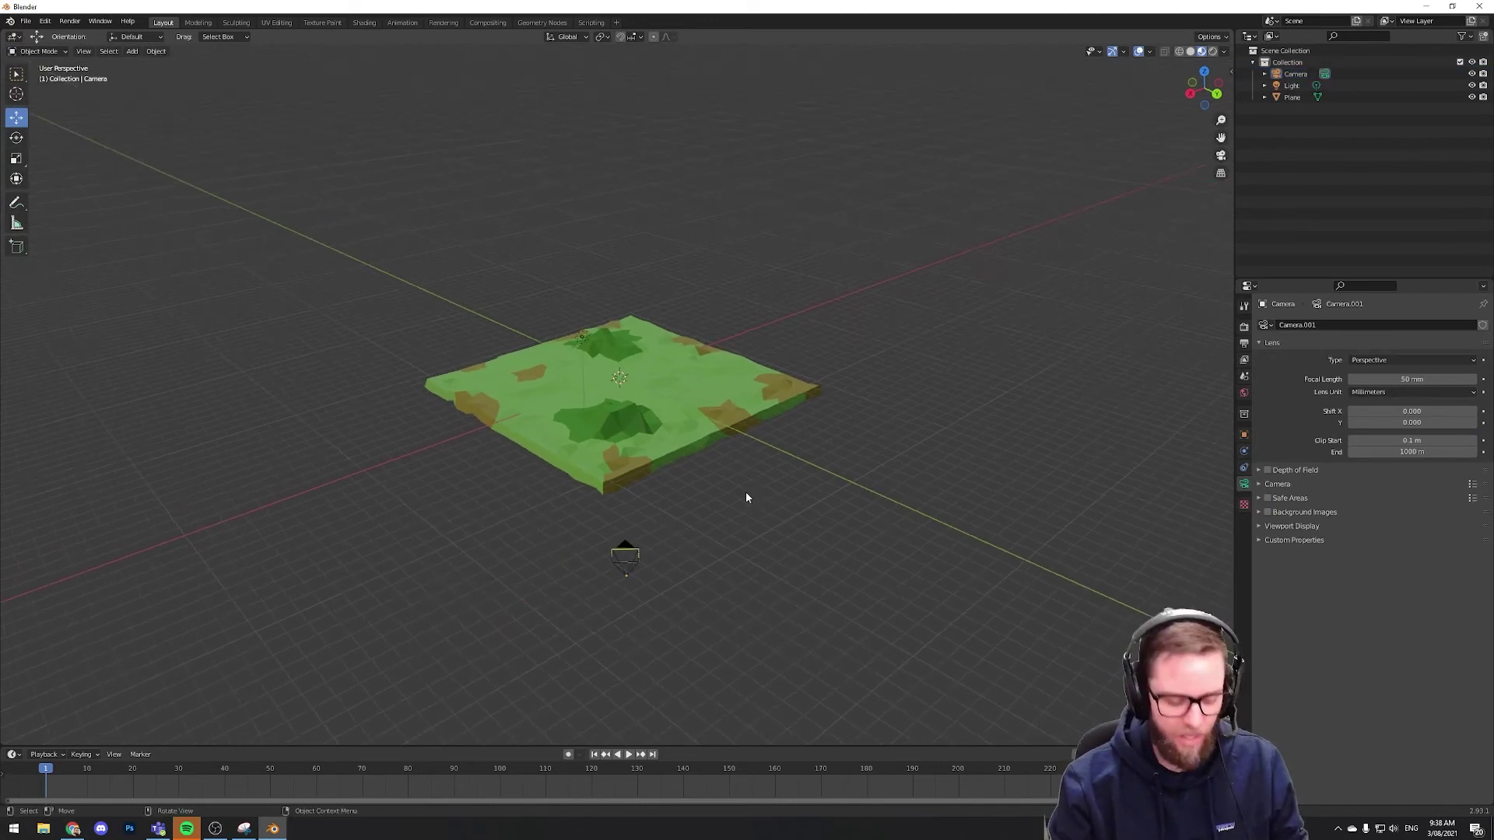
key(F12)
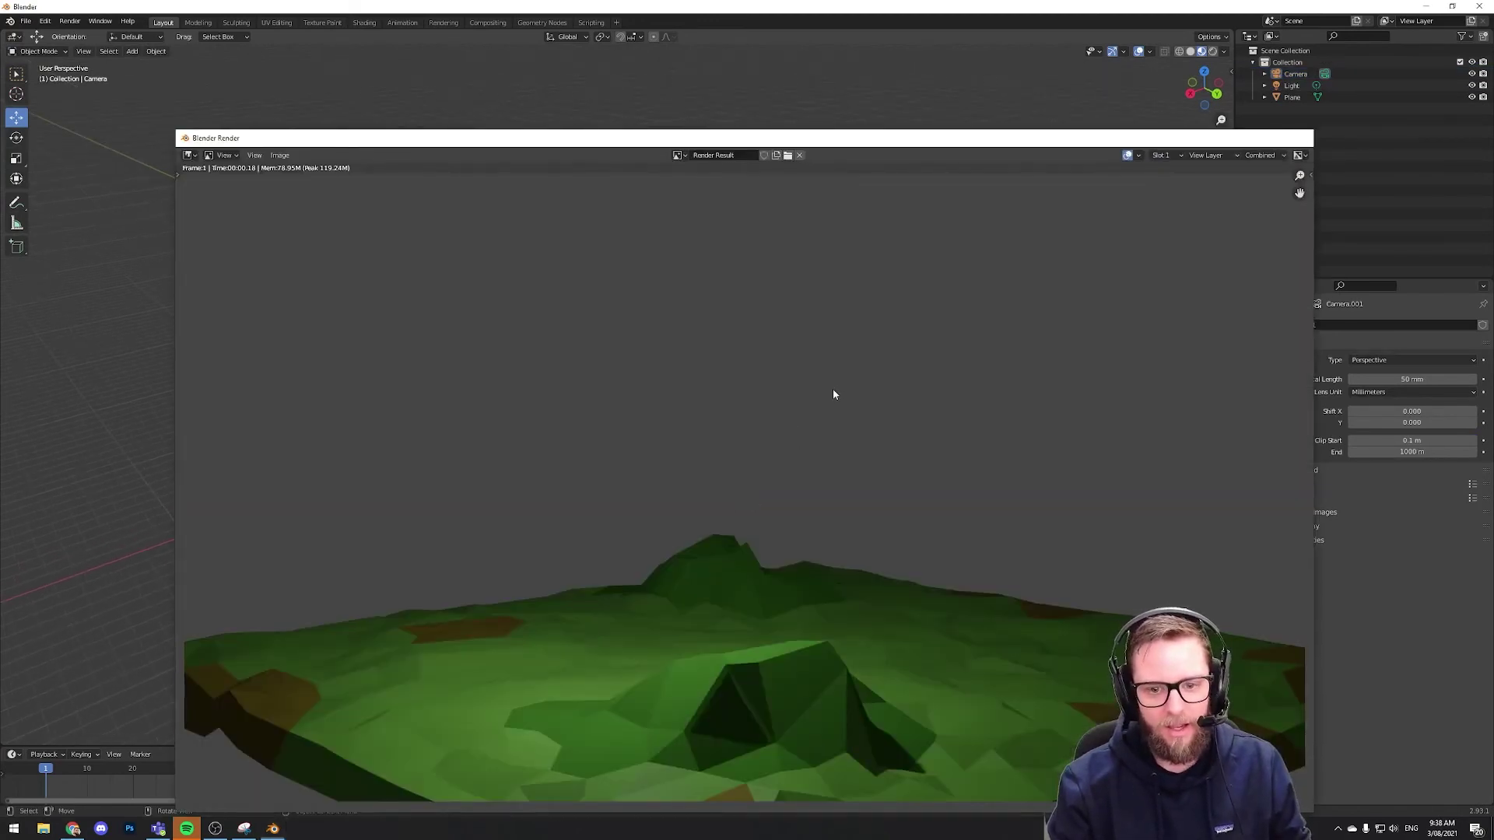
key(Escape)
Select the camera and adjust its aim with small free rotations from two different viewing angles
click(633, 567)
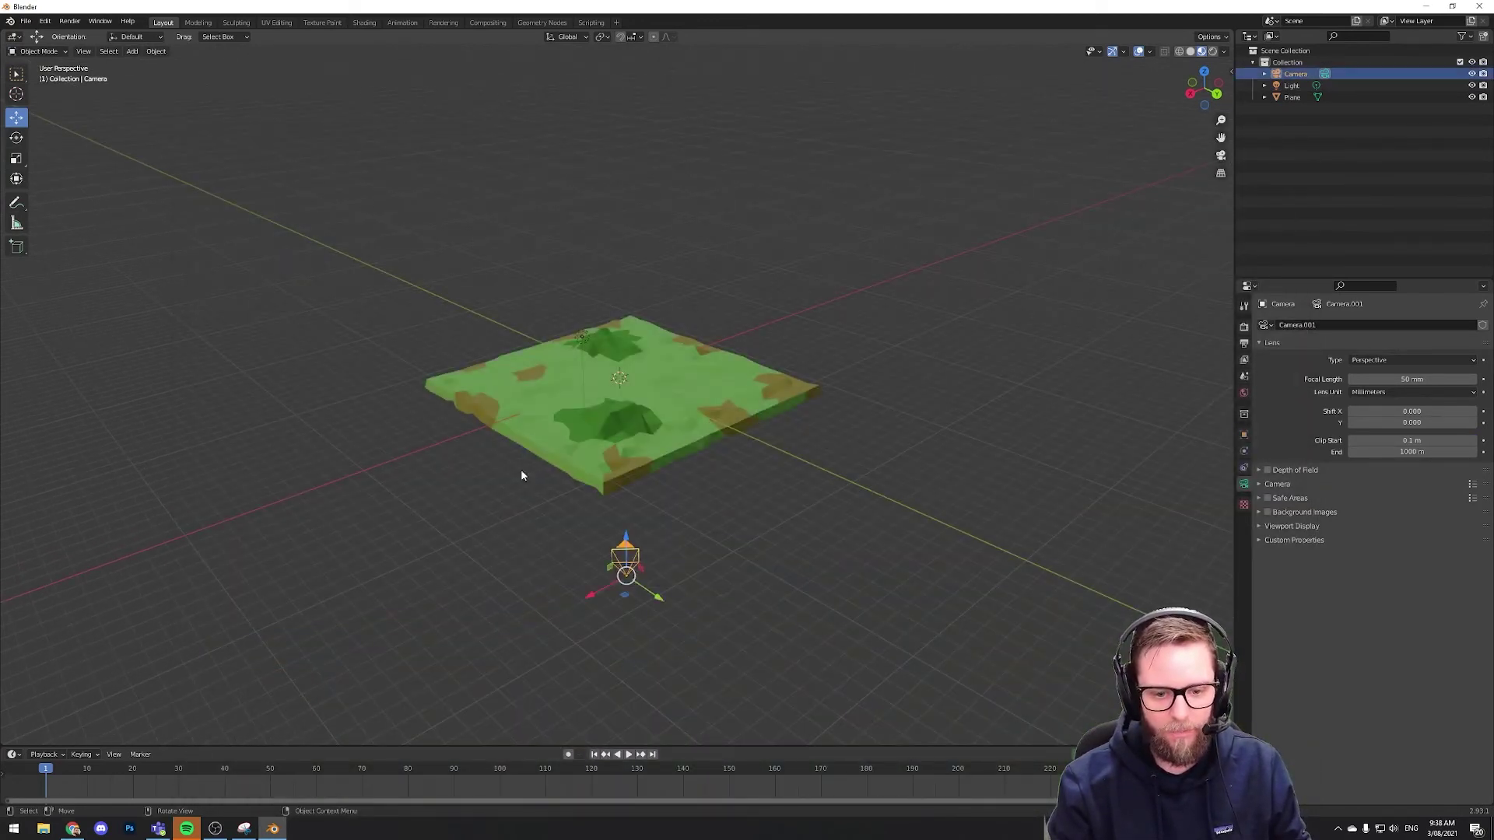
click(16, 145)
middle_drag(469, 475, 730, 545)
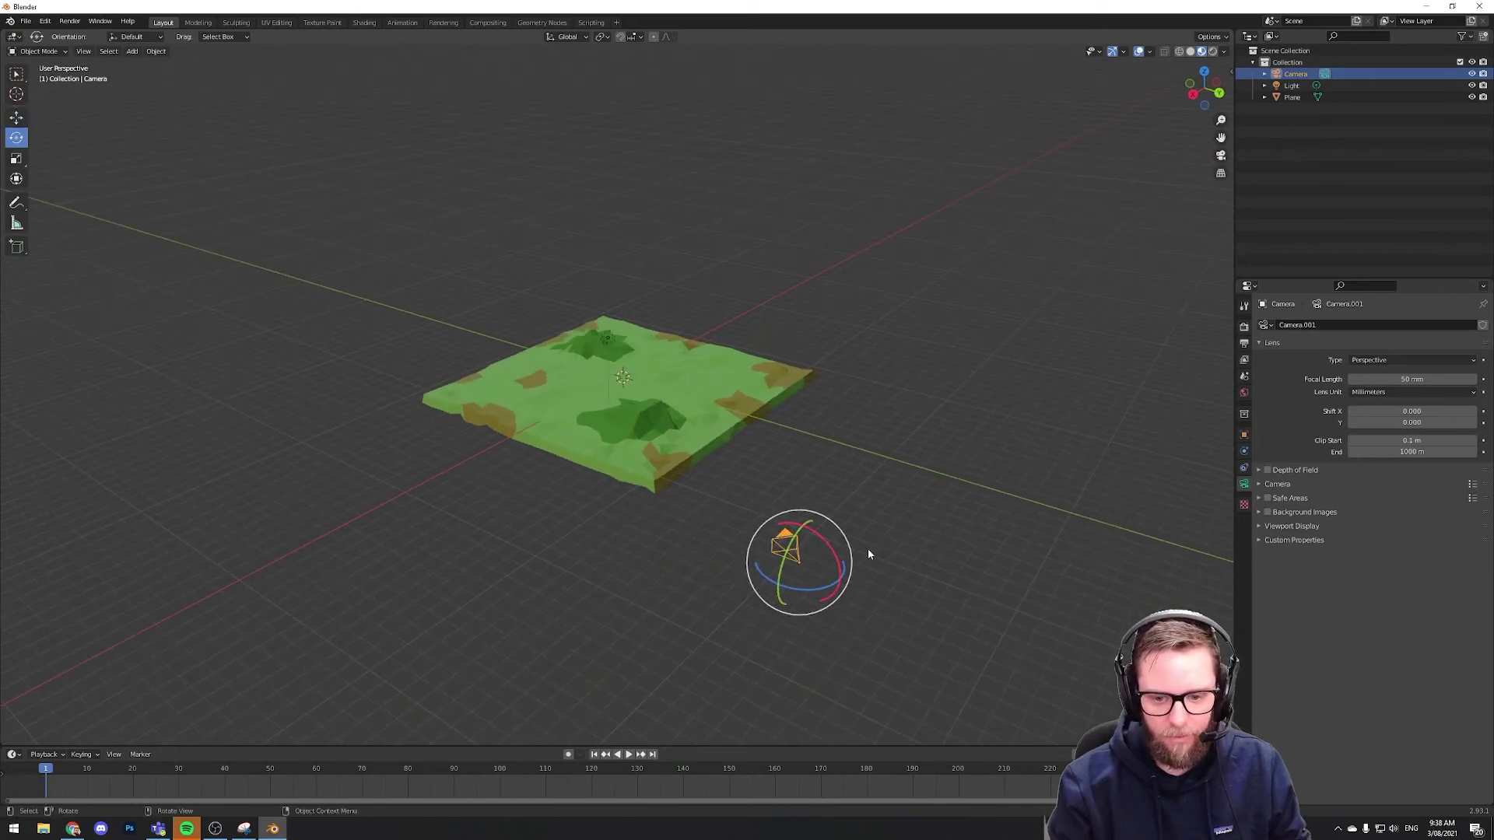
key(r)
click(892, 555)
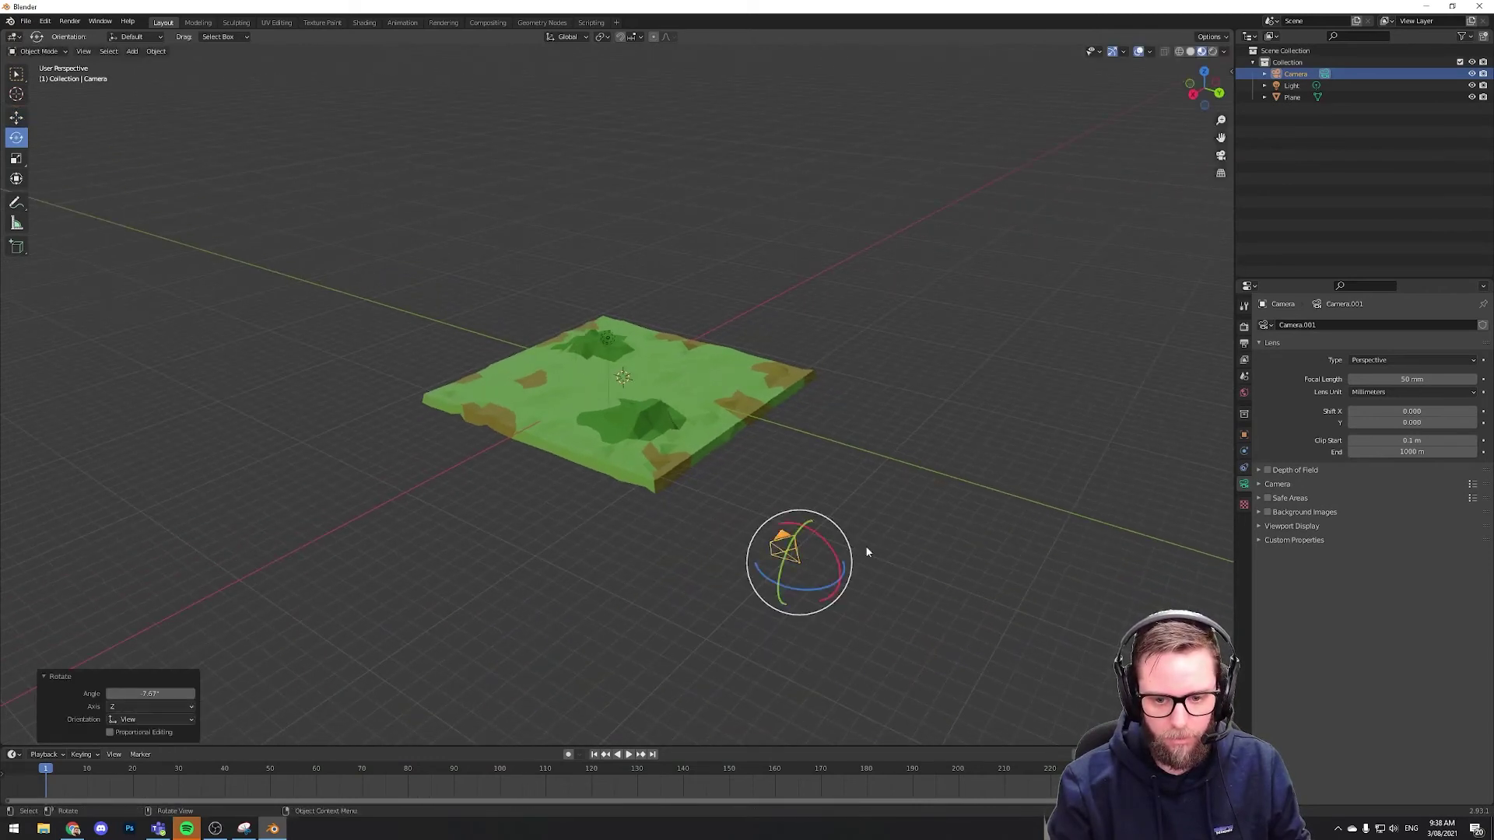
middle_drag(891, 558, 934, 554)
key(r)
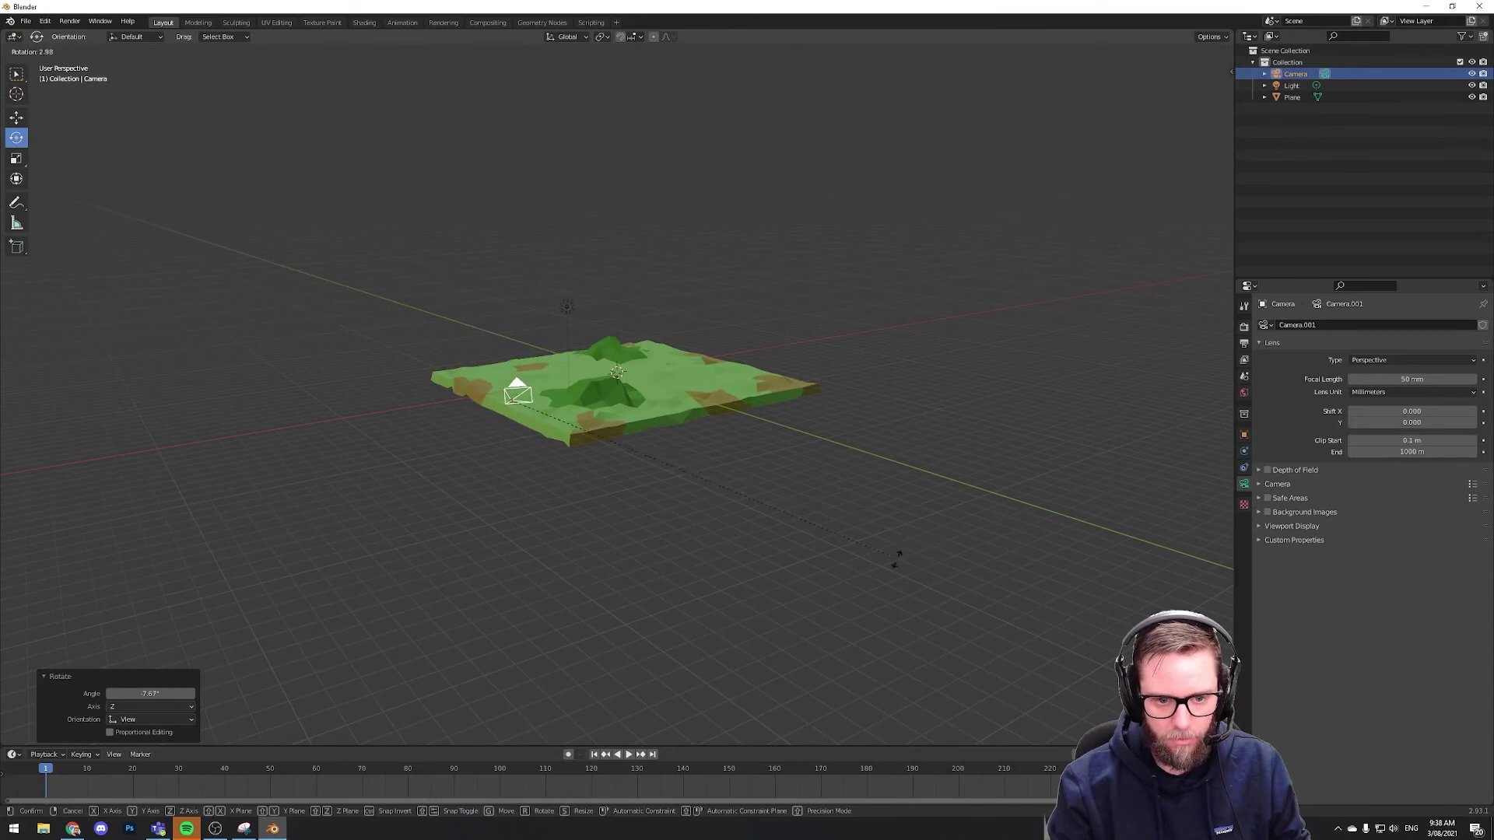
click(874, 582)
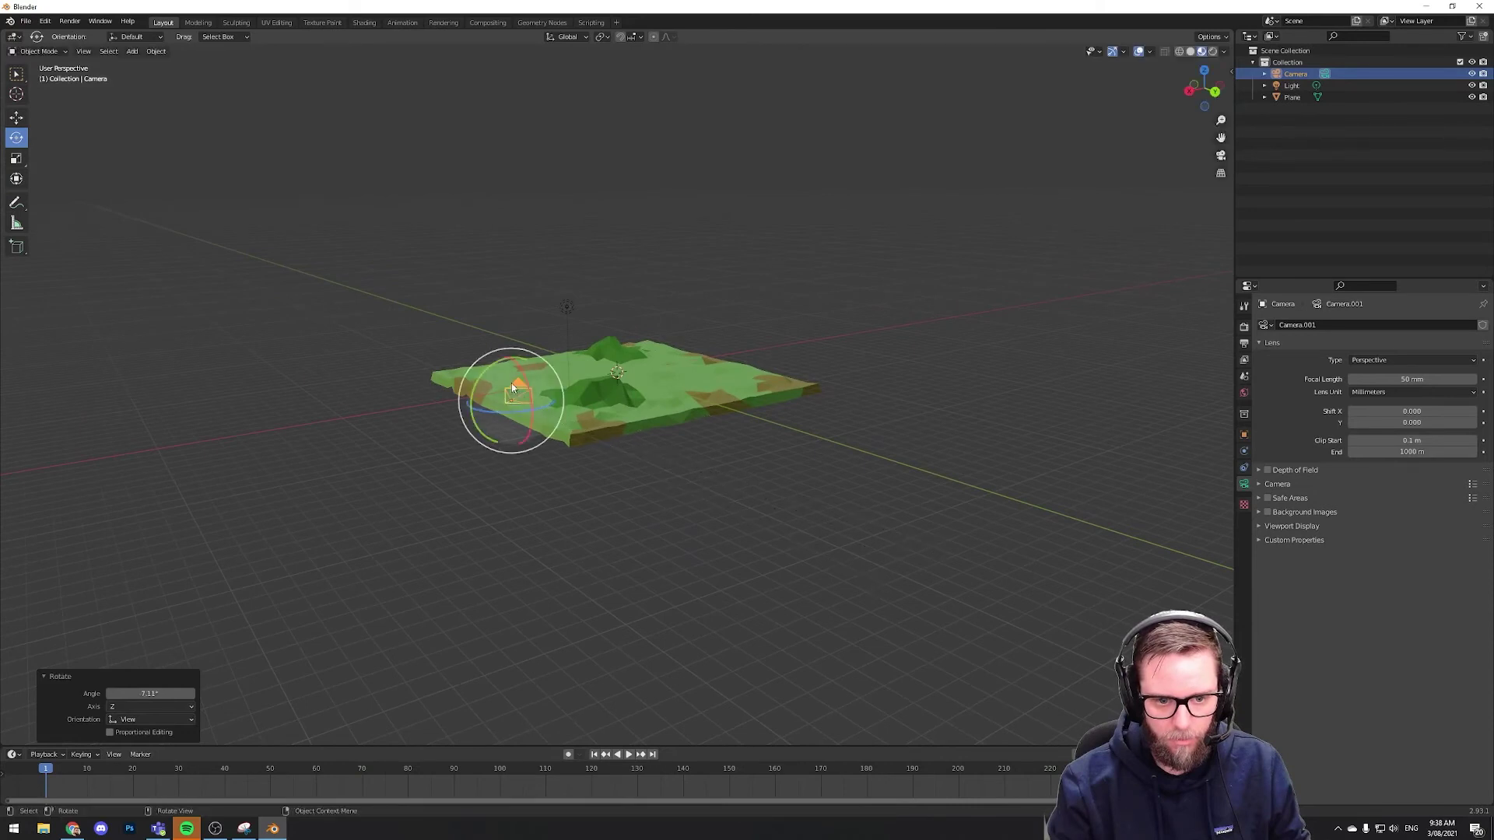
Tilt the camera downward about the global X and Y axes and render a test image to check the framing
key(r)
key(x)
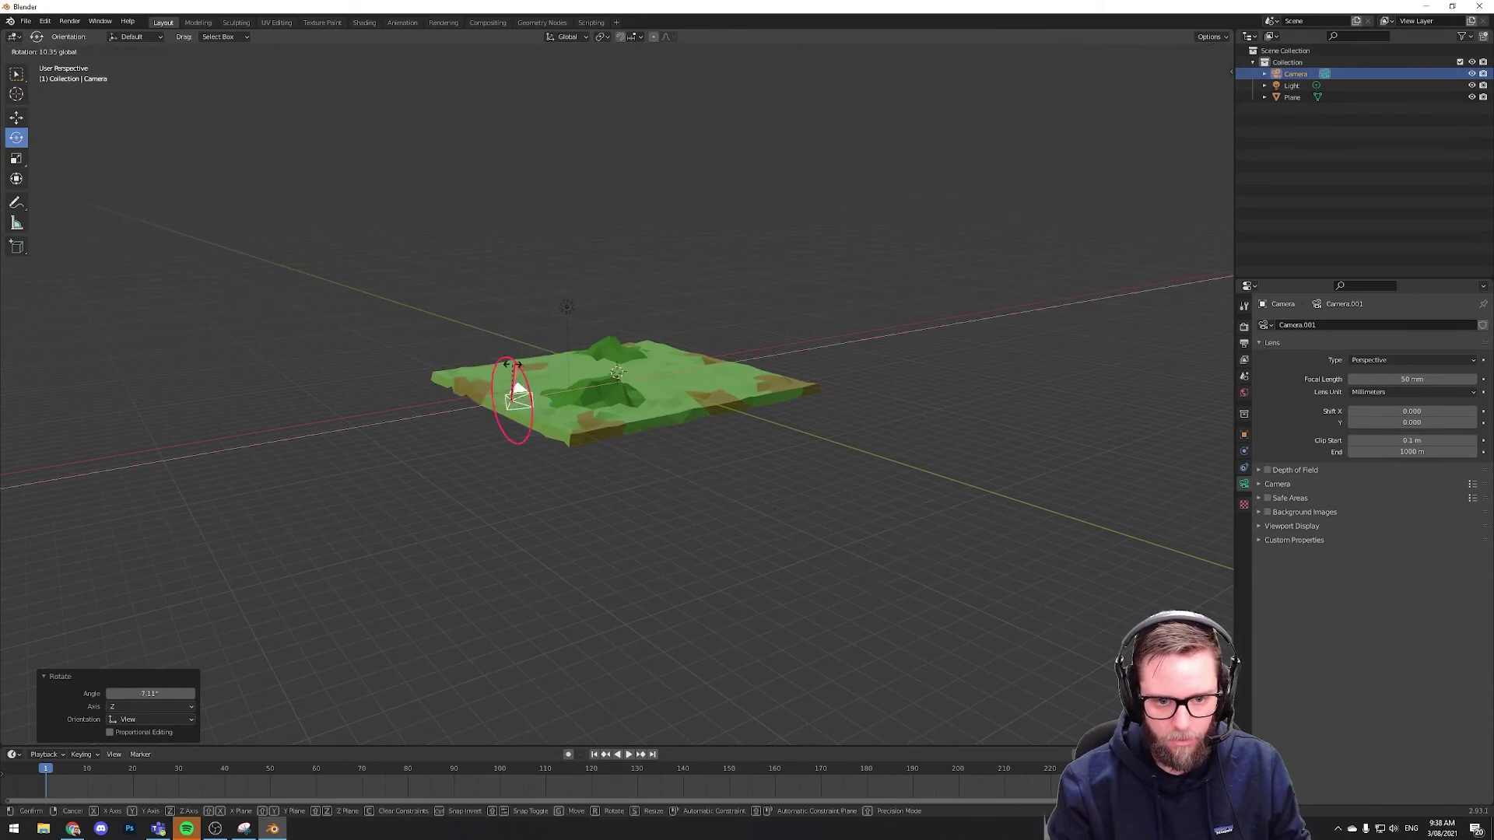
click(509, 363)
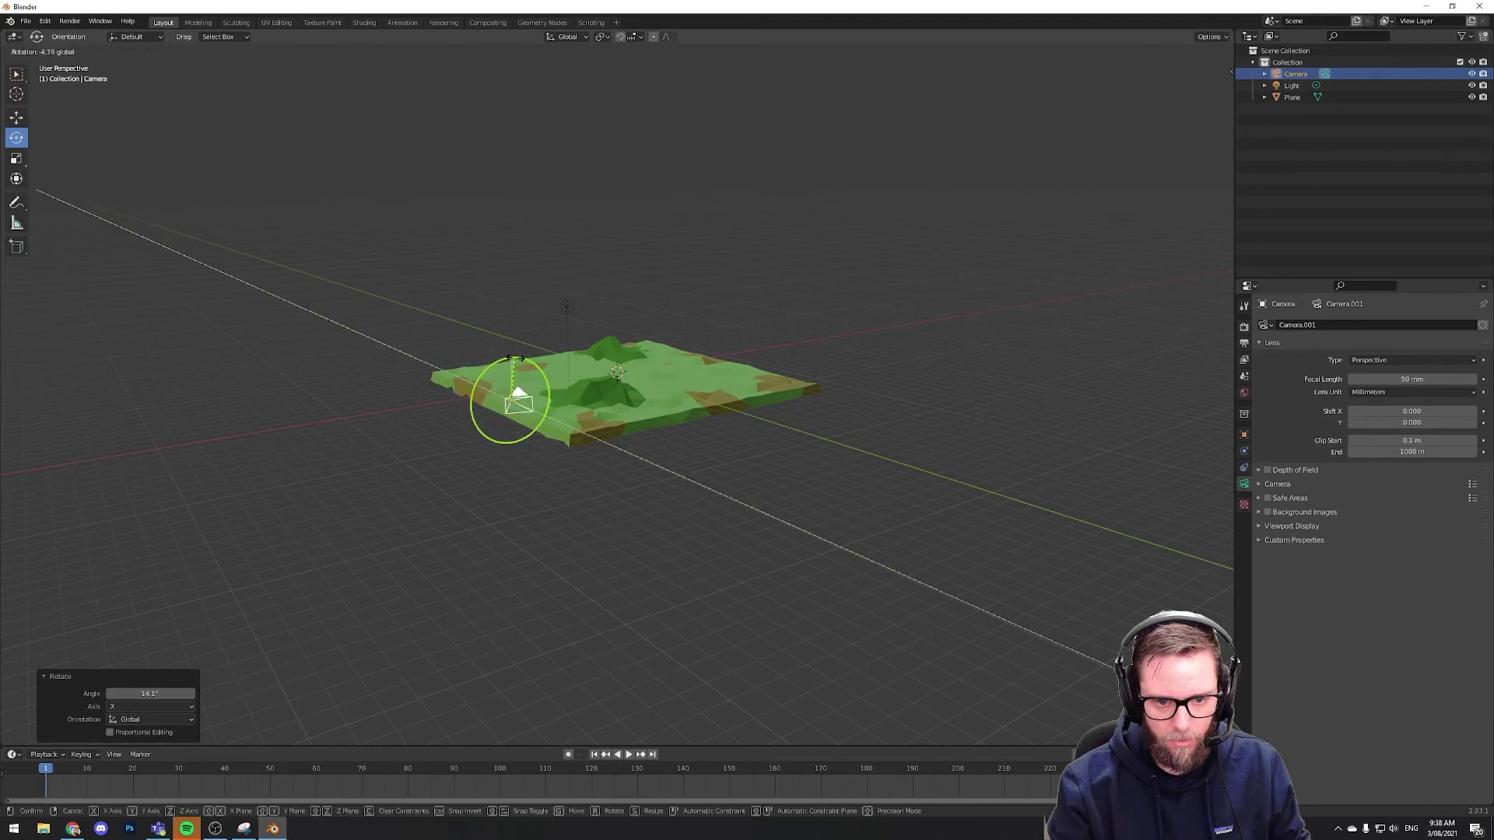
key(F12)
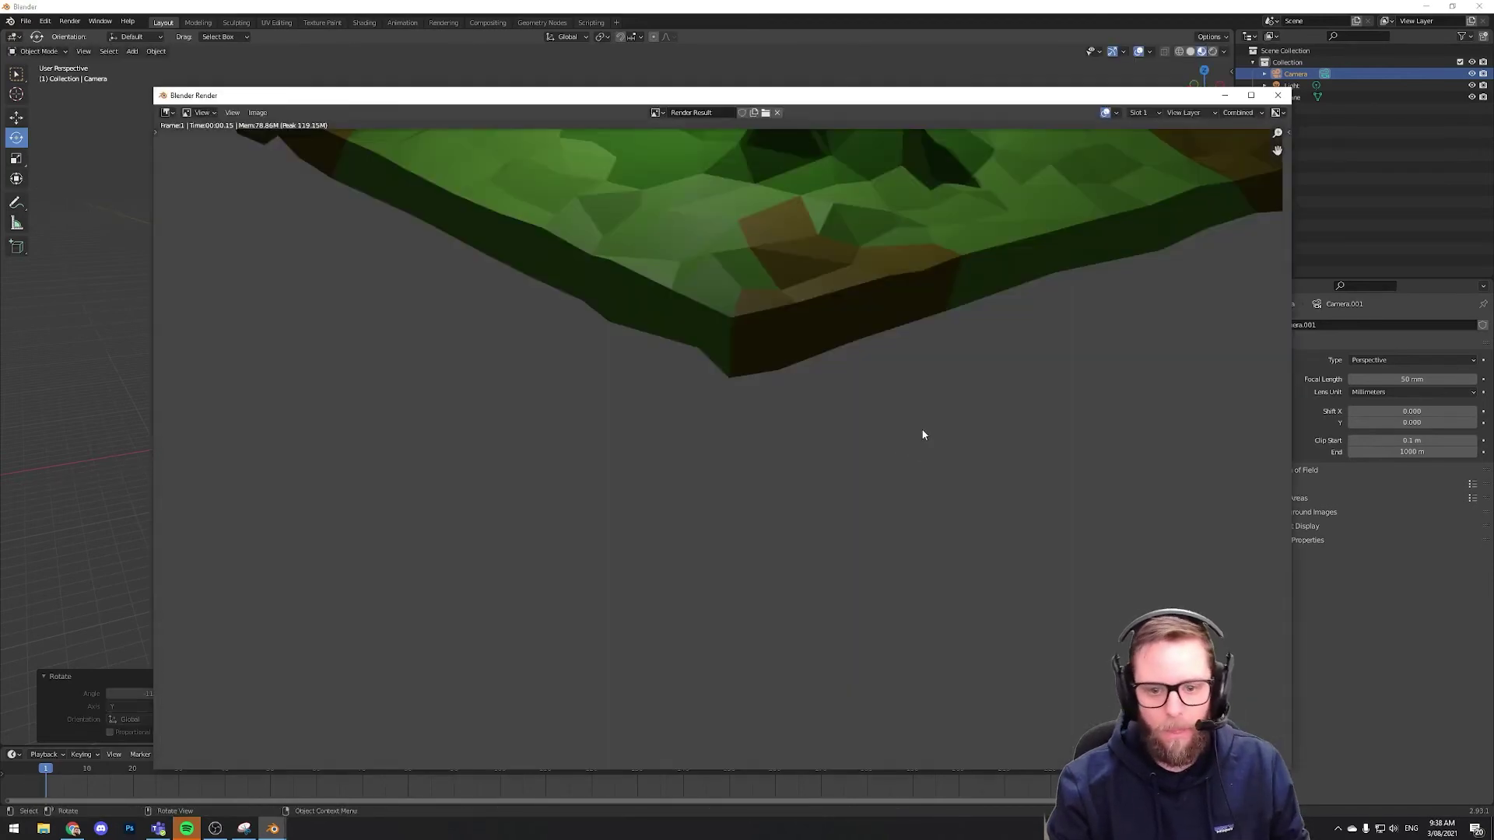
key(Escape)
Correct the camera's tilt to bring the terrain back into frame and render another test image
drag(481, 376, 519, 369)
key(F12)
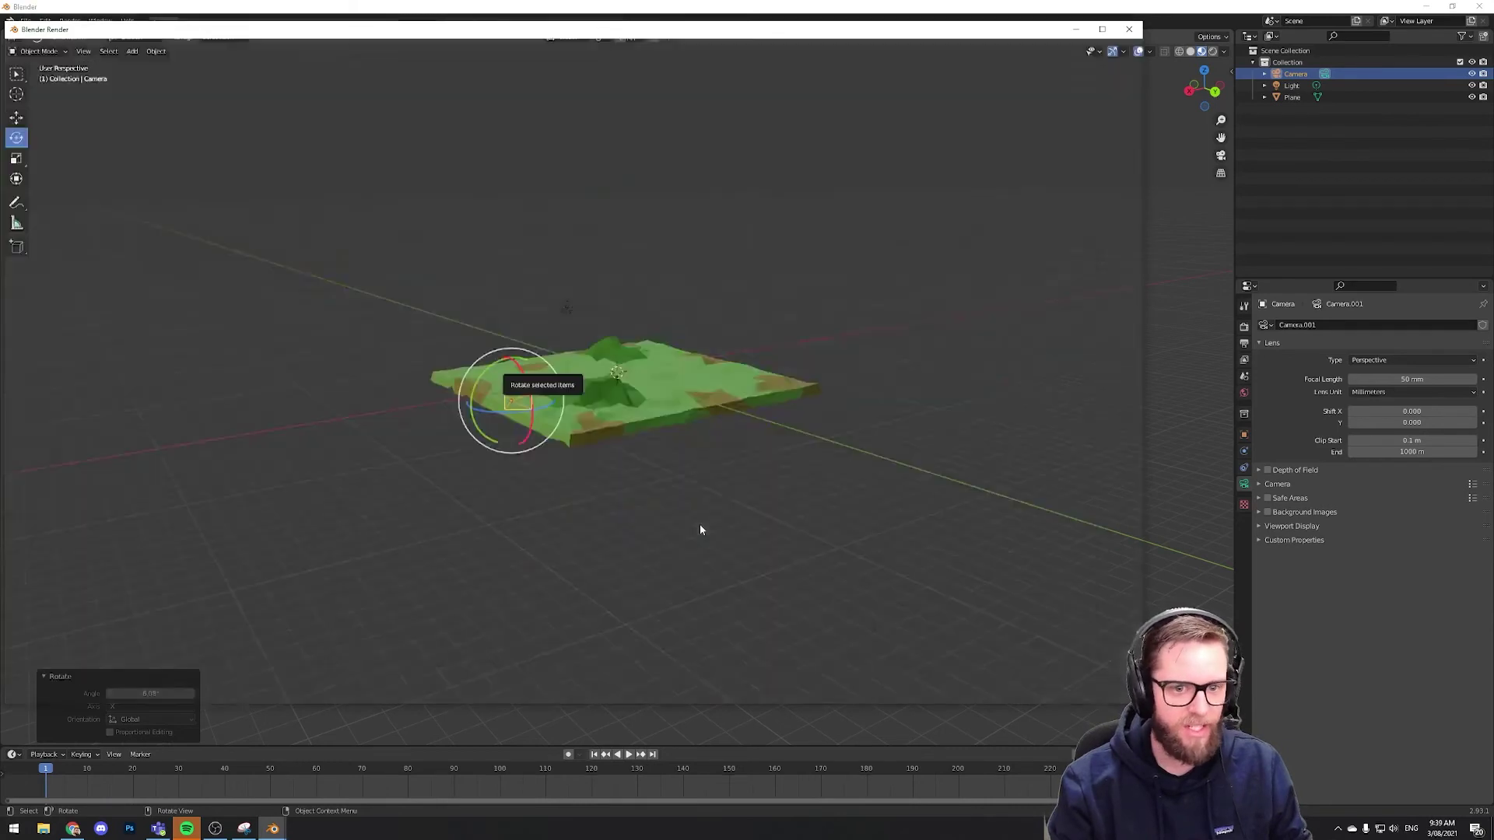
key(Escape)
Add a new mesh plane at the center of the terrain
middle_drag(694, 491, 726, 470)
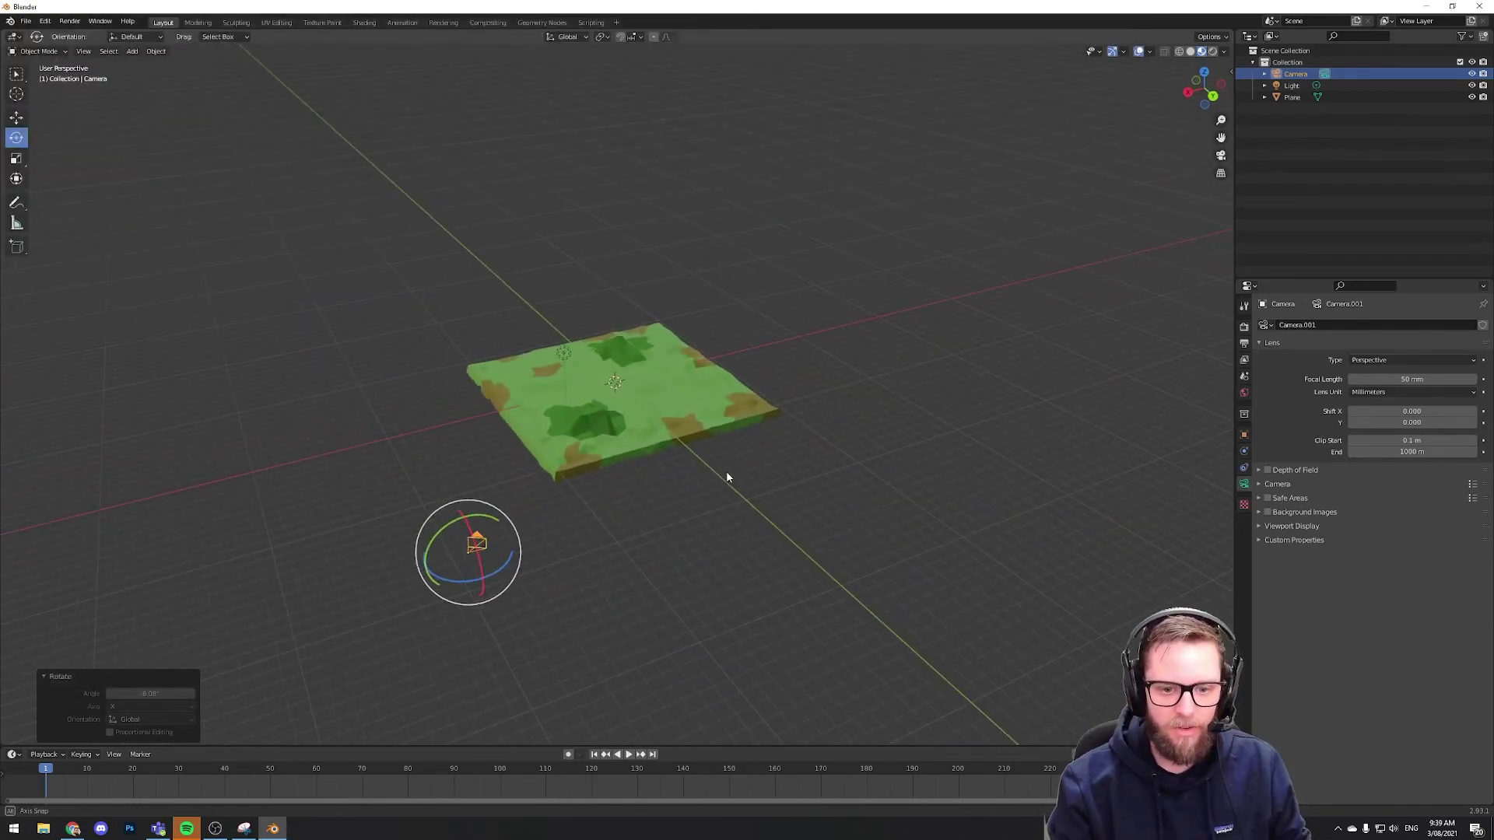
click(132, 51)
mouse_move(152, 64)
click(247, 63)
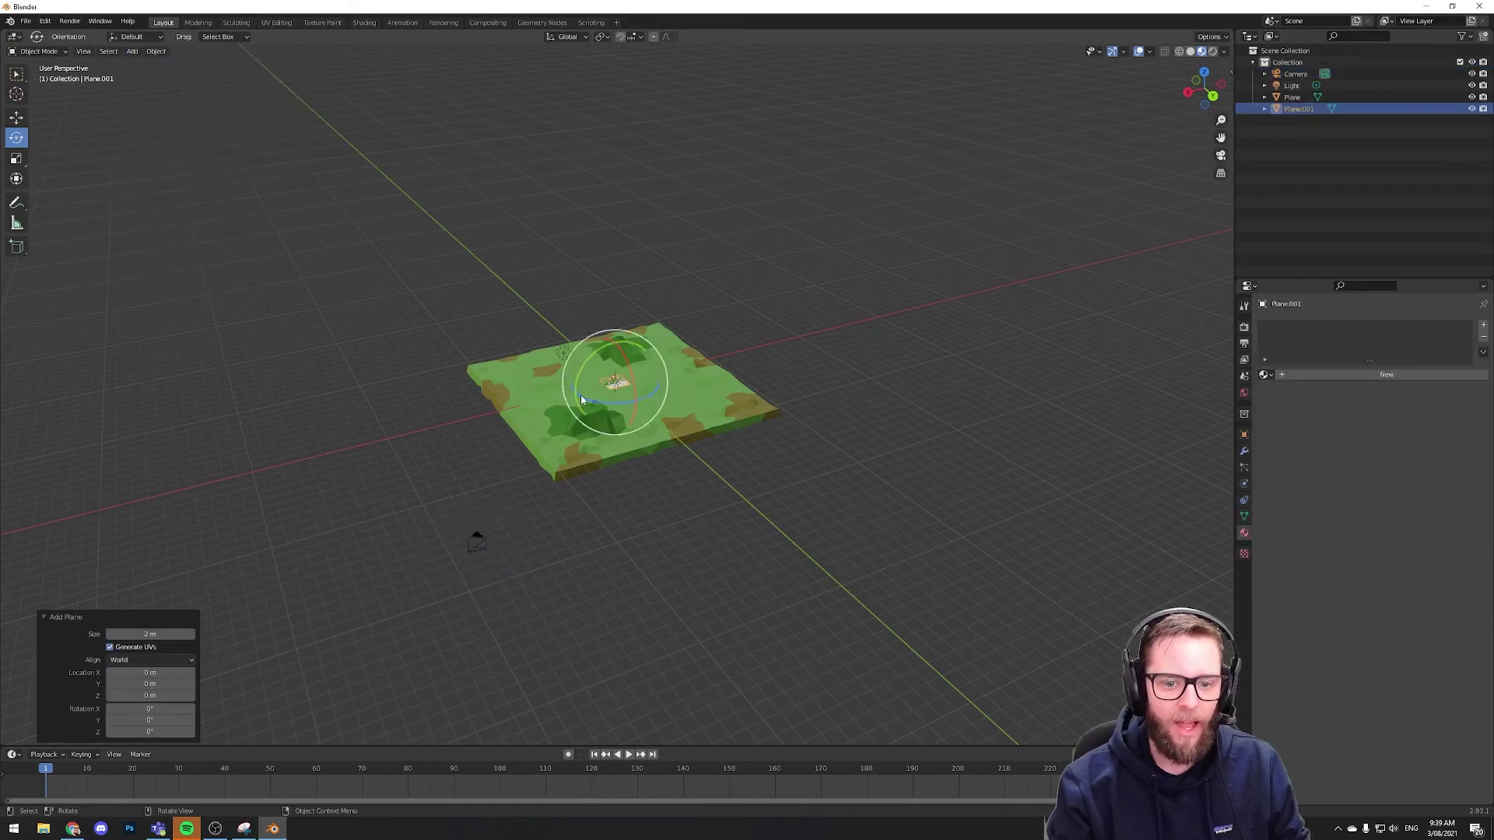
Scale the new plane up about 65 times and lower it about 0.56 m along Z, beneath the terrain's surface
click(18, 159)
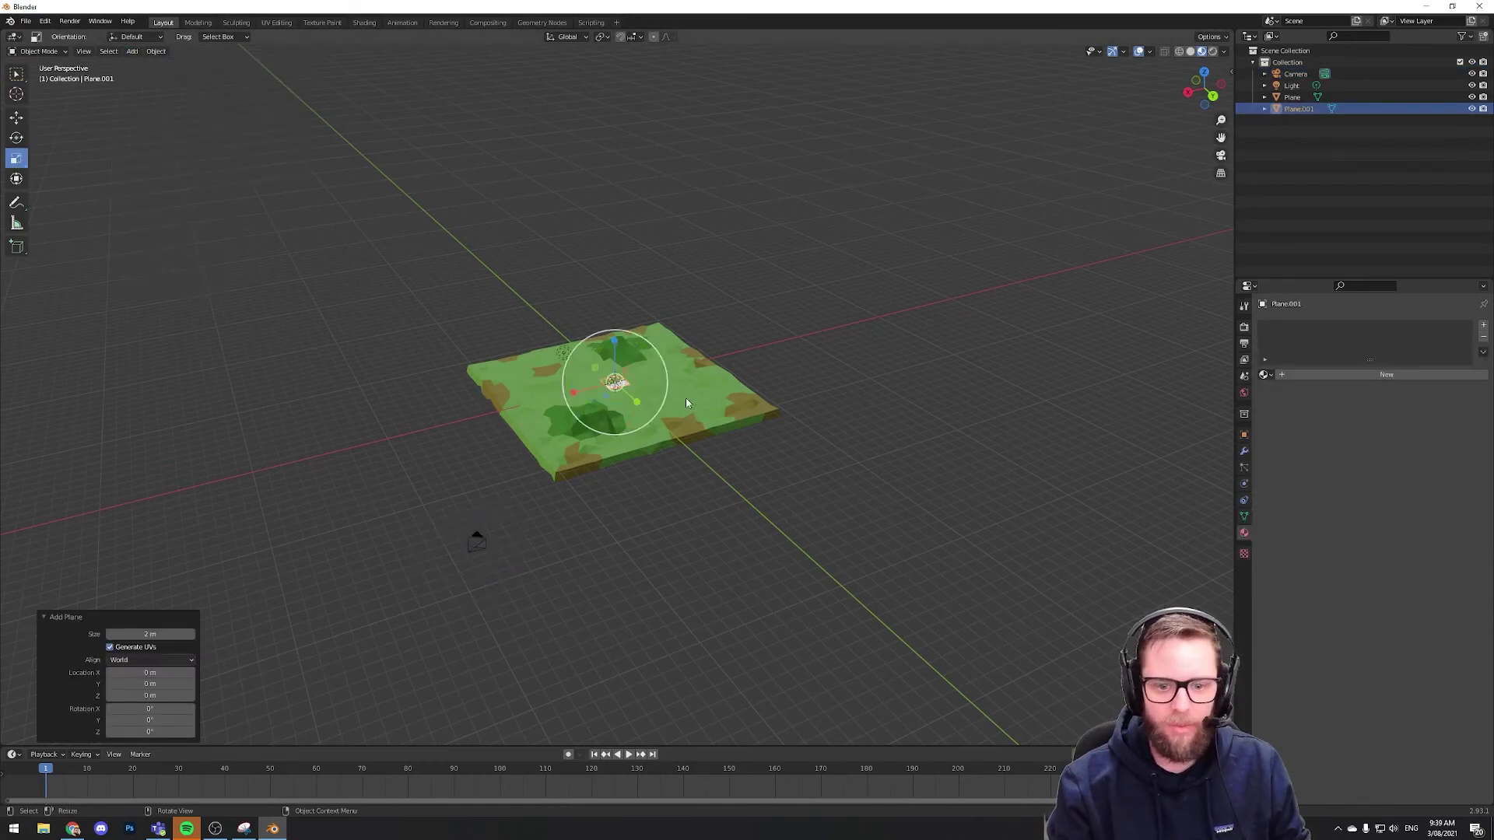
key(s)
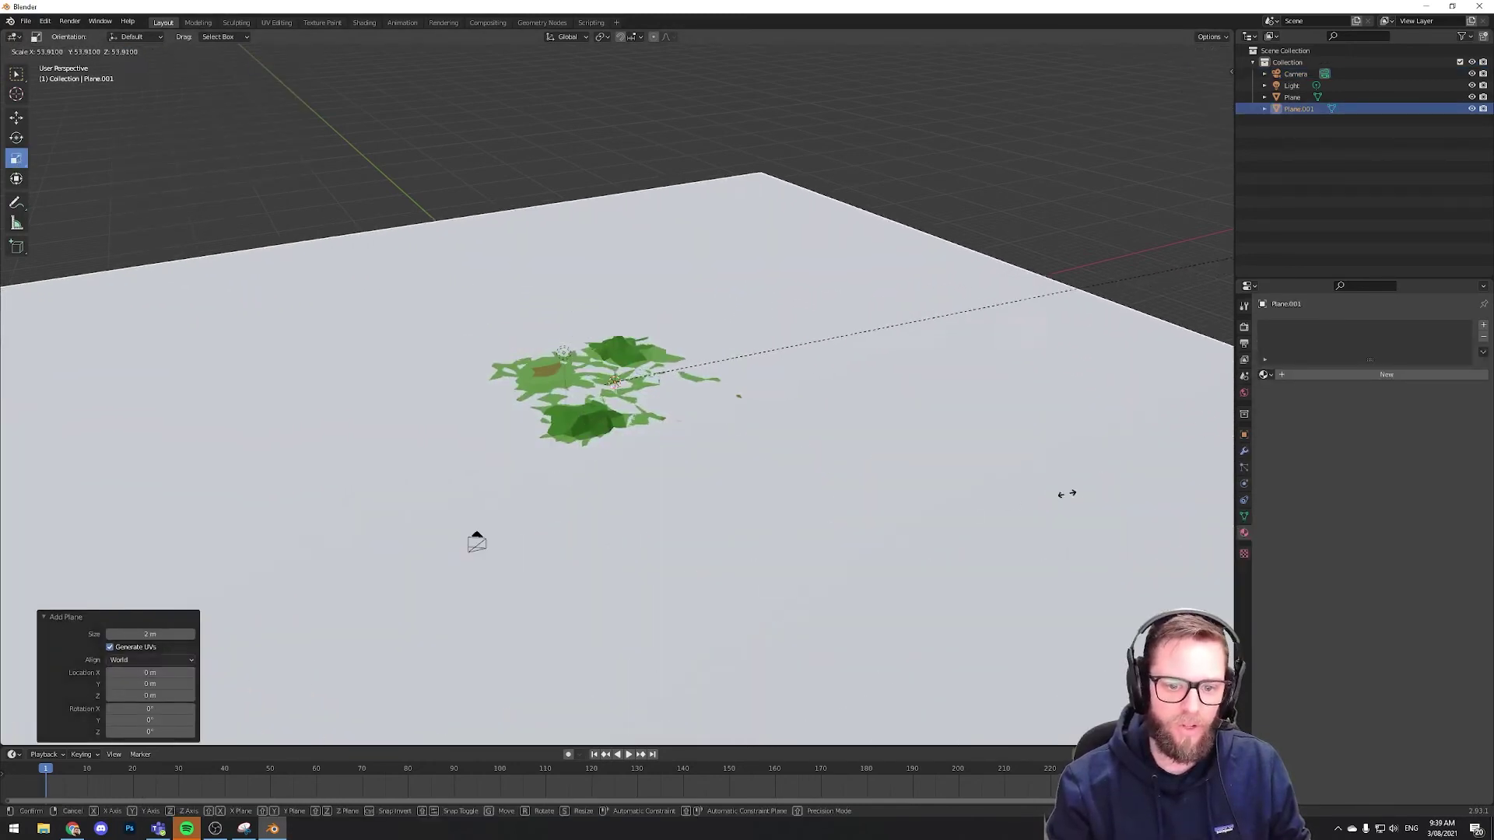
click(326, 367)
click(16, 118)
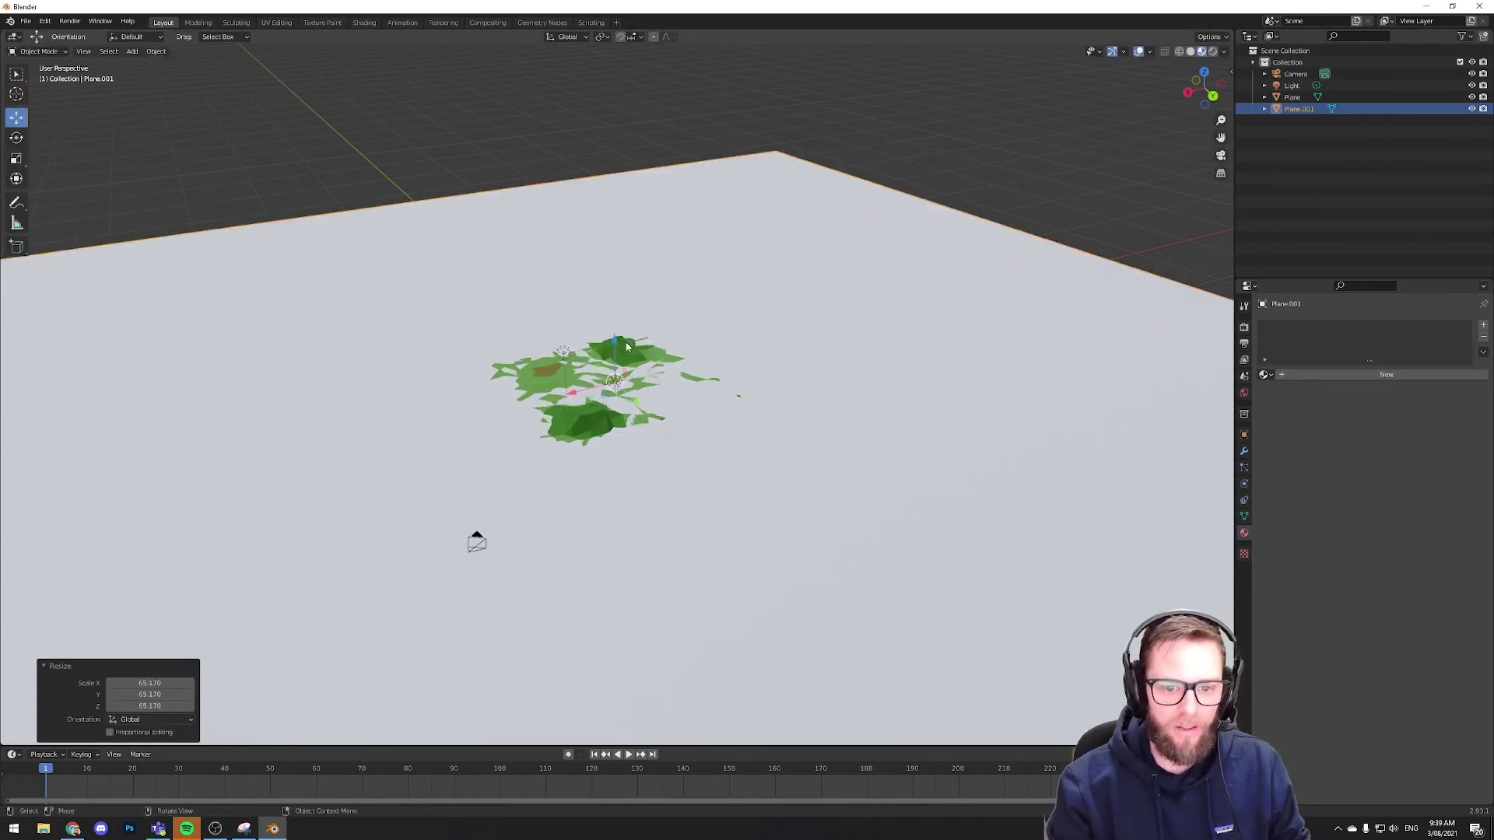
drag(614, 343, 628, 352)
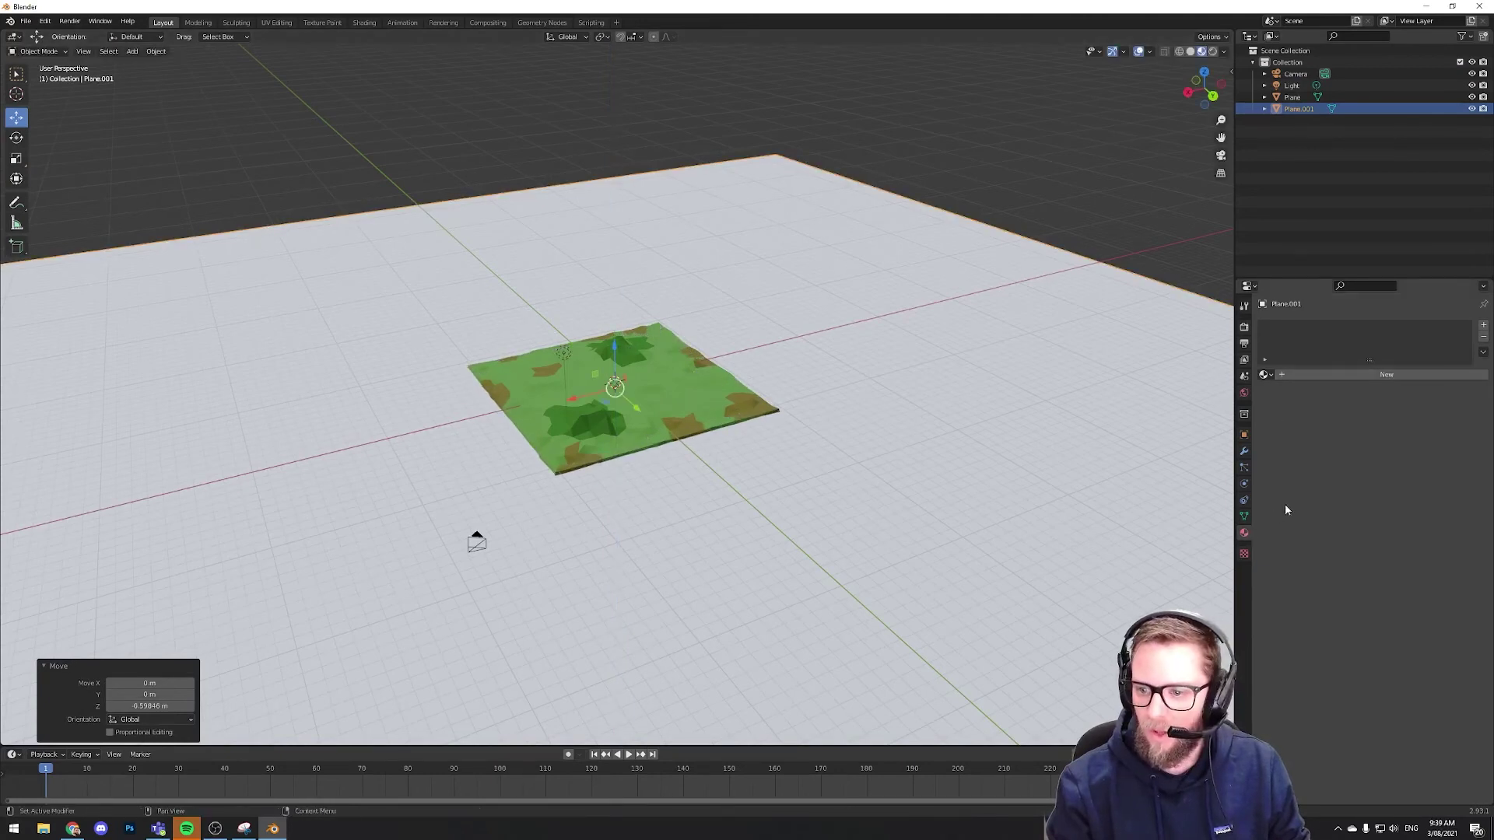
Give the large plane a new material with a green base color and reduce its specular to 0
click(1372, 377)
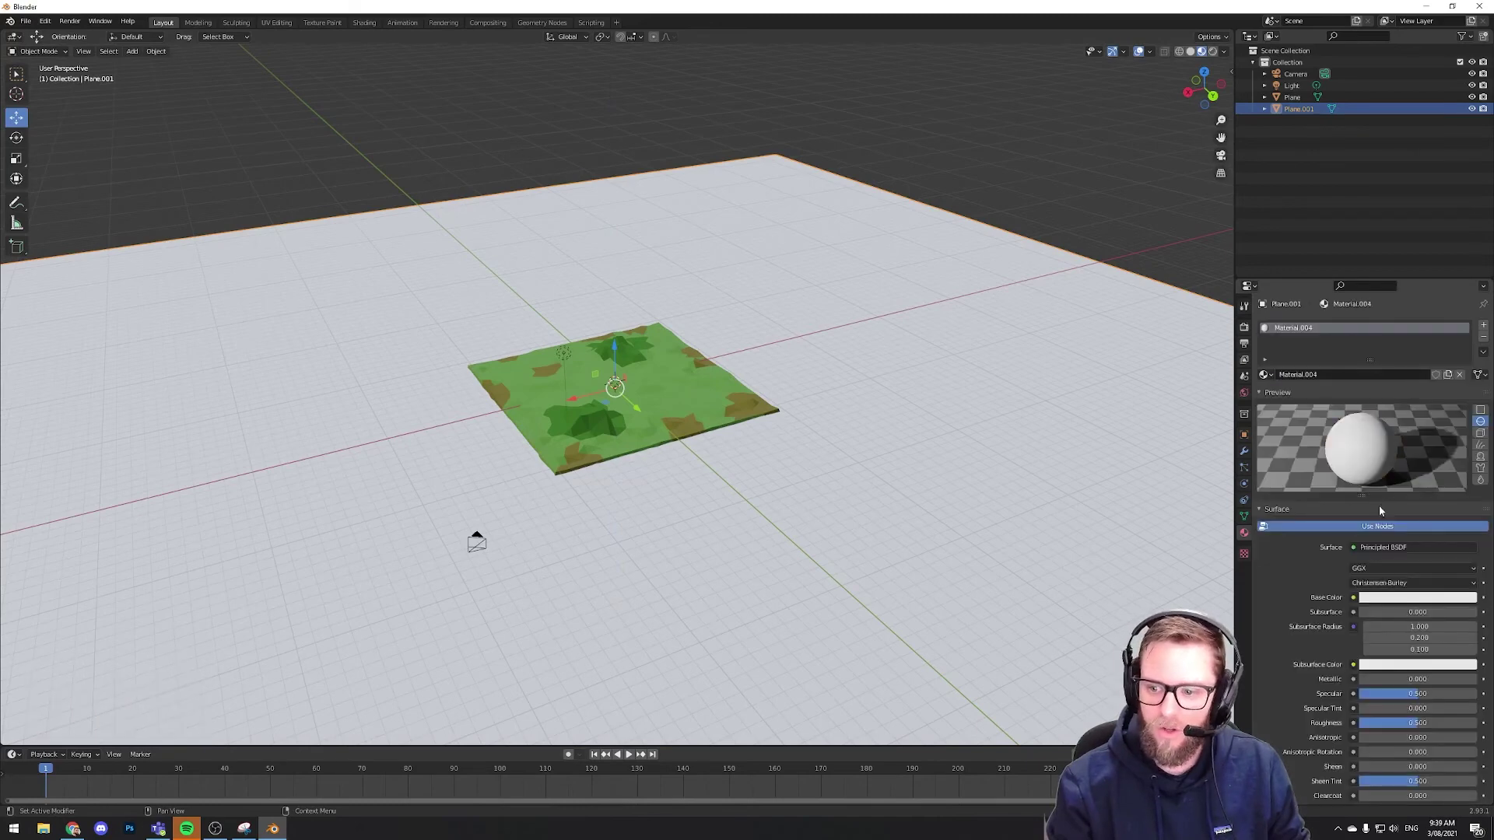
click(1398, 598)
drag(1405, 482, 1388, 473)
click(1472, 496)
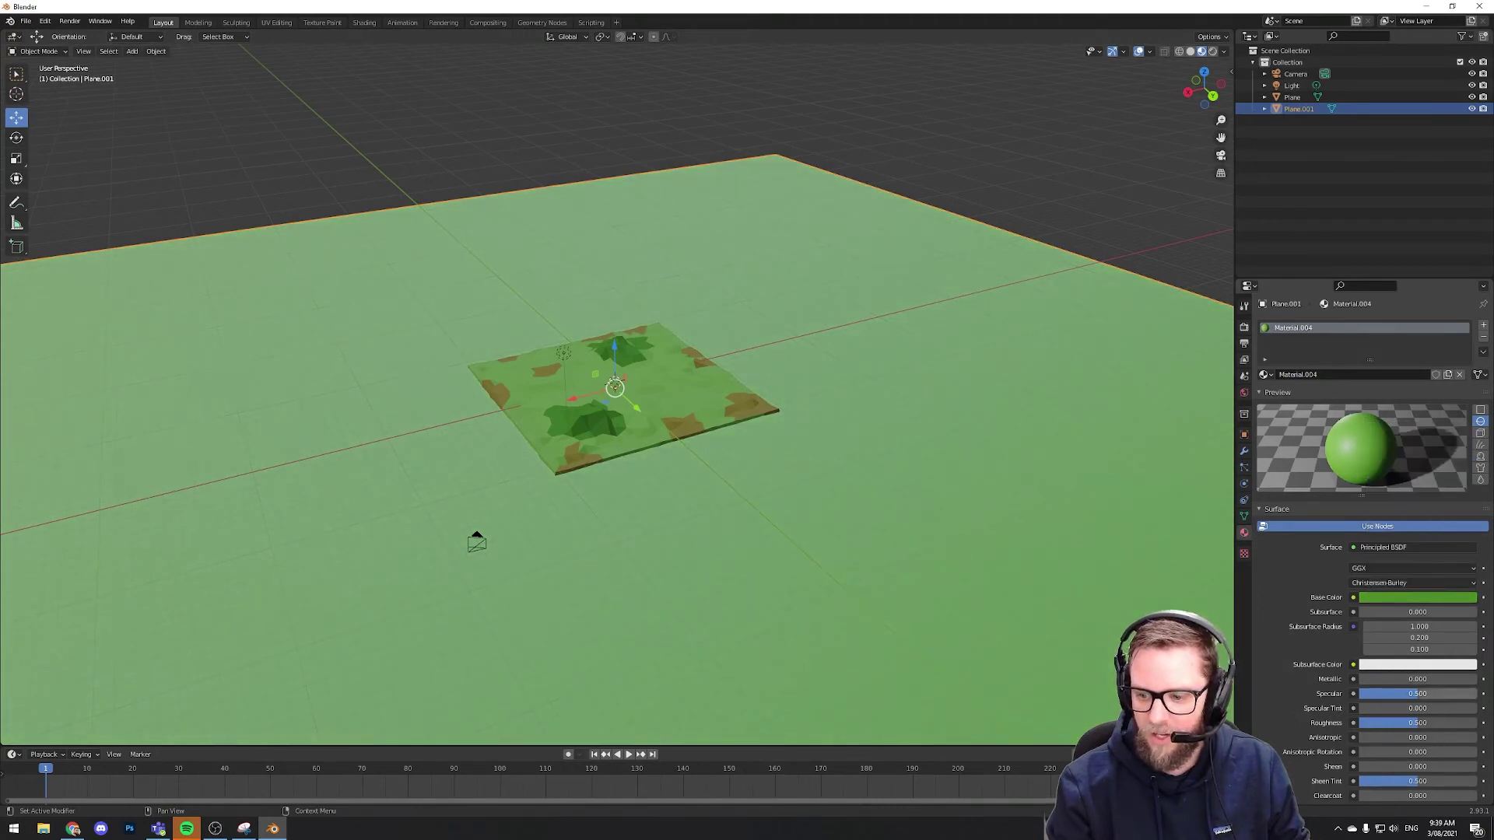
drag(1410, 694, 1348, 694)
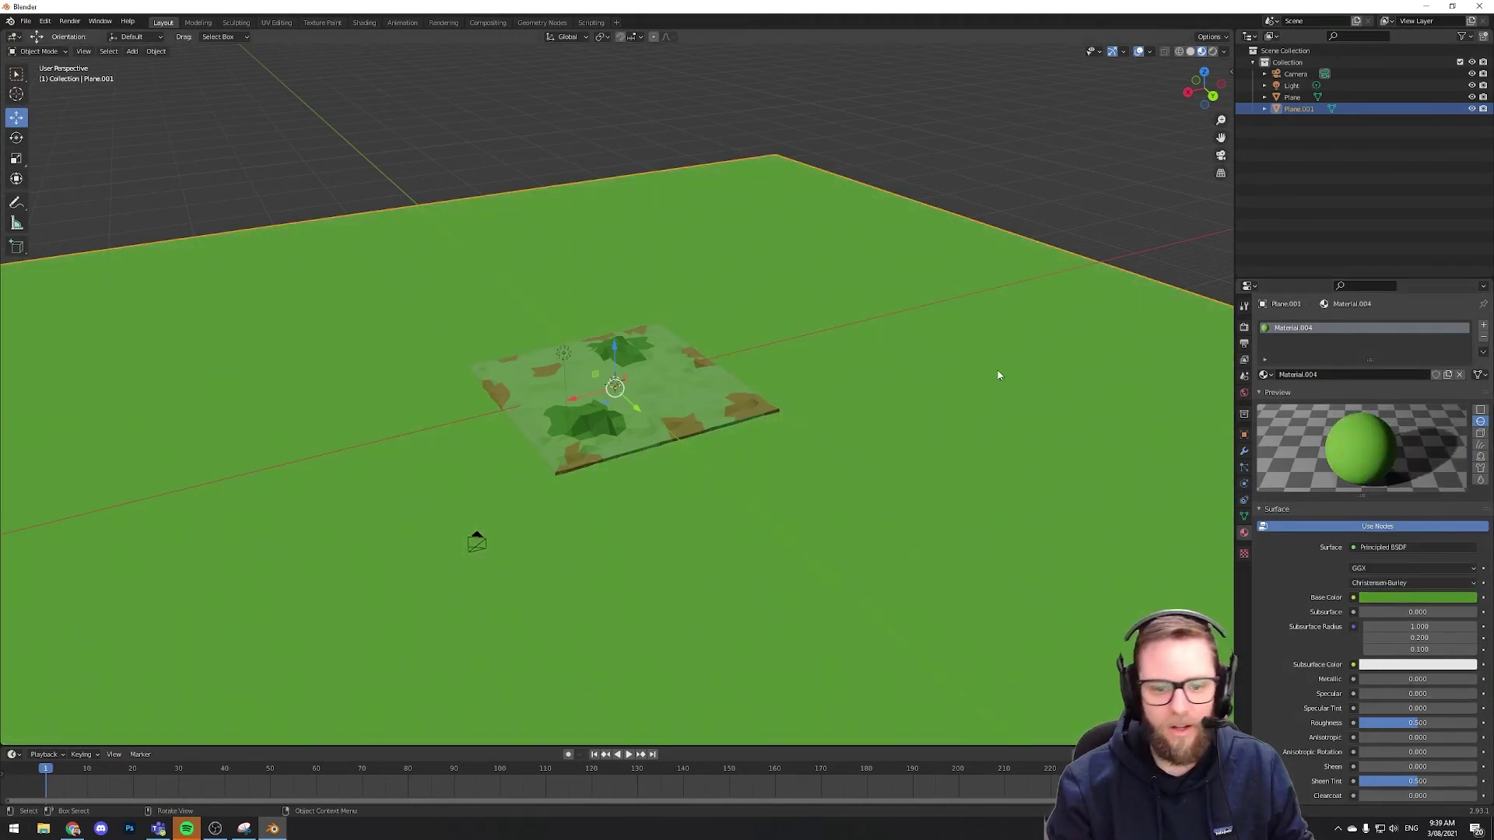
Render a test image with the green ground plane and inspect the terrain up close in the viewport
key(F12)
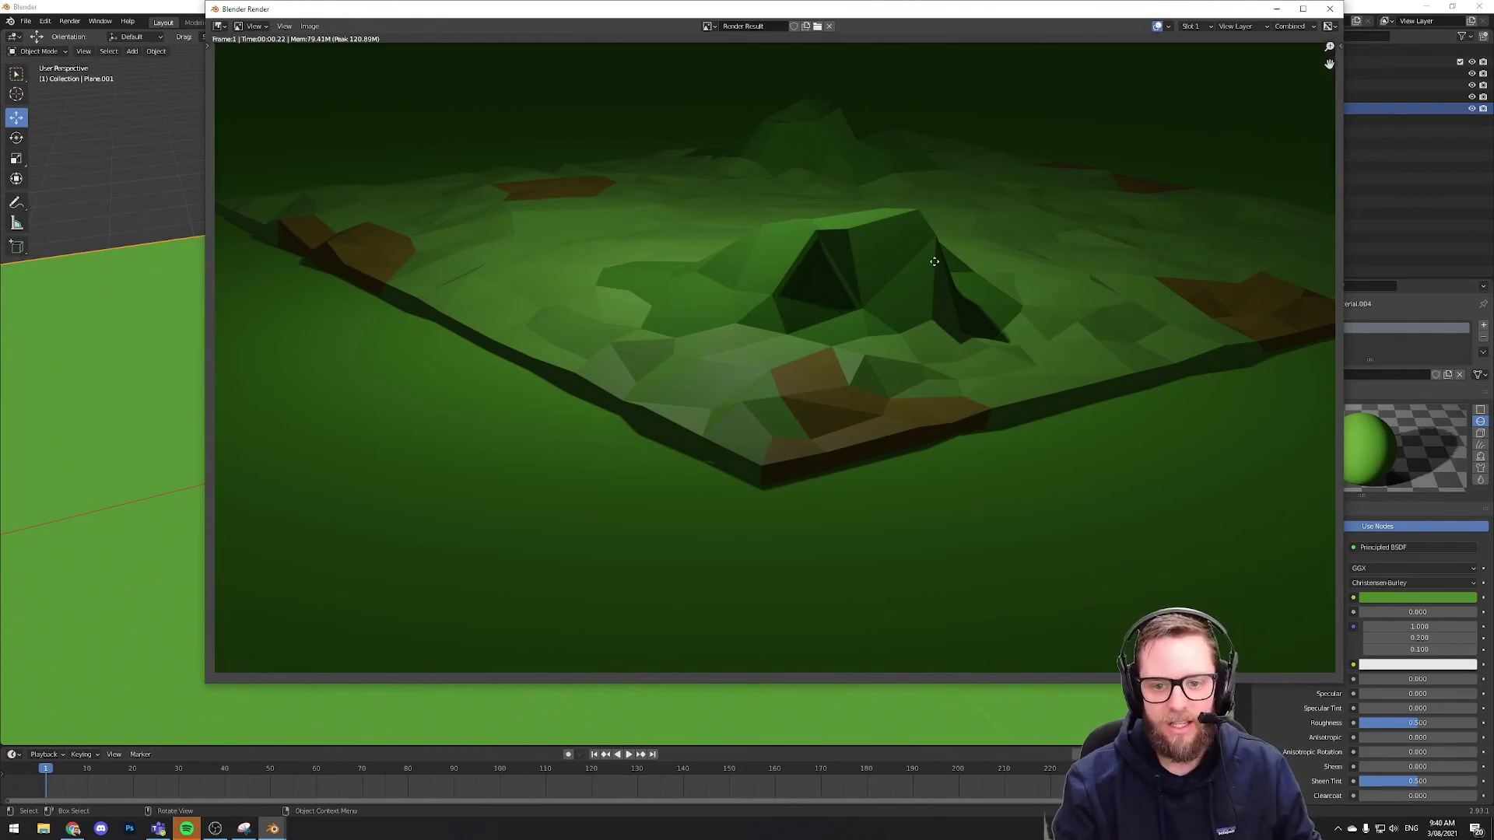
key(Escape)
scroll(678, 362, up, 6)
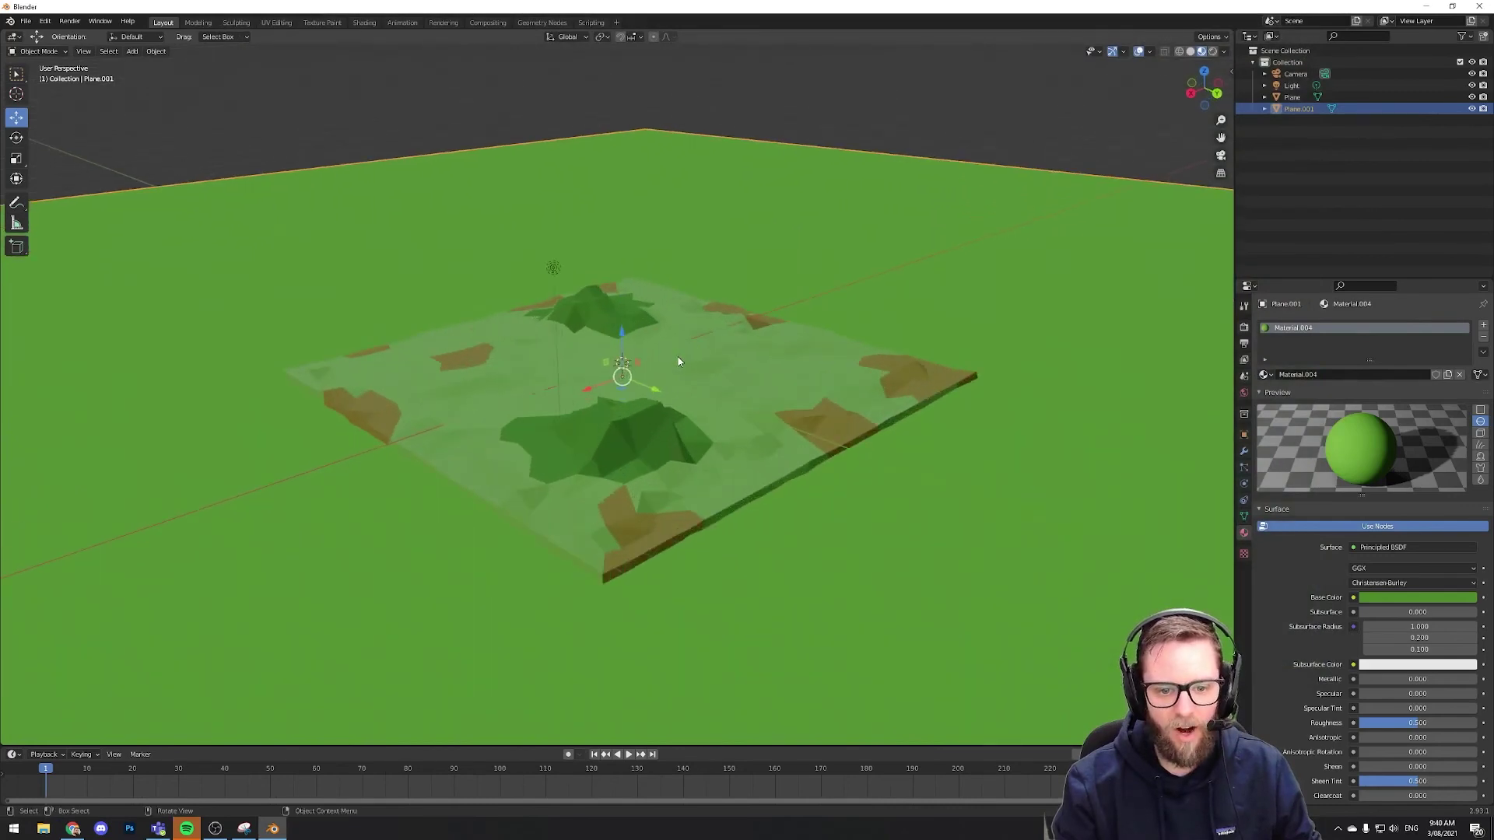
middle_drag(652, 374, 688, 361)
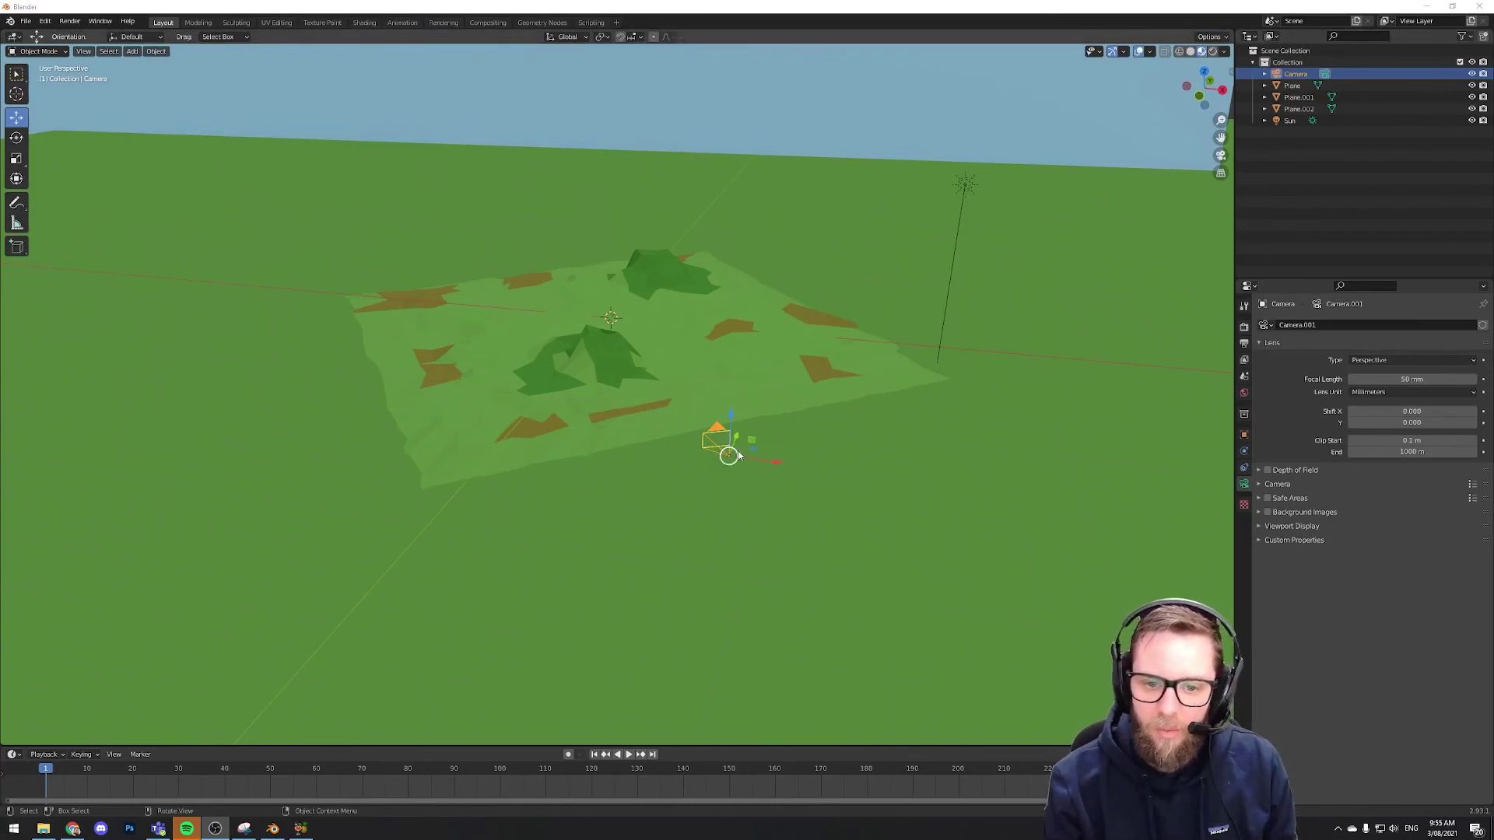
Check the blue sky plane behind the terrain by selecting it, and select the camera in front of the terrain
click(1106, 259)
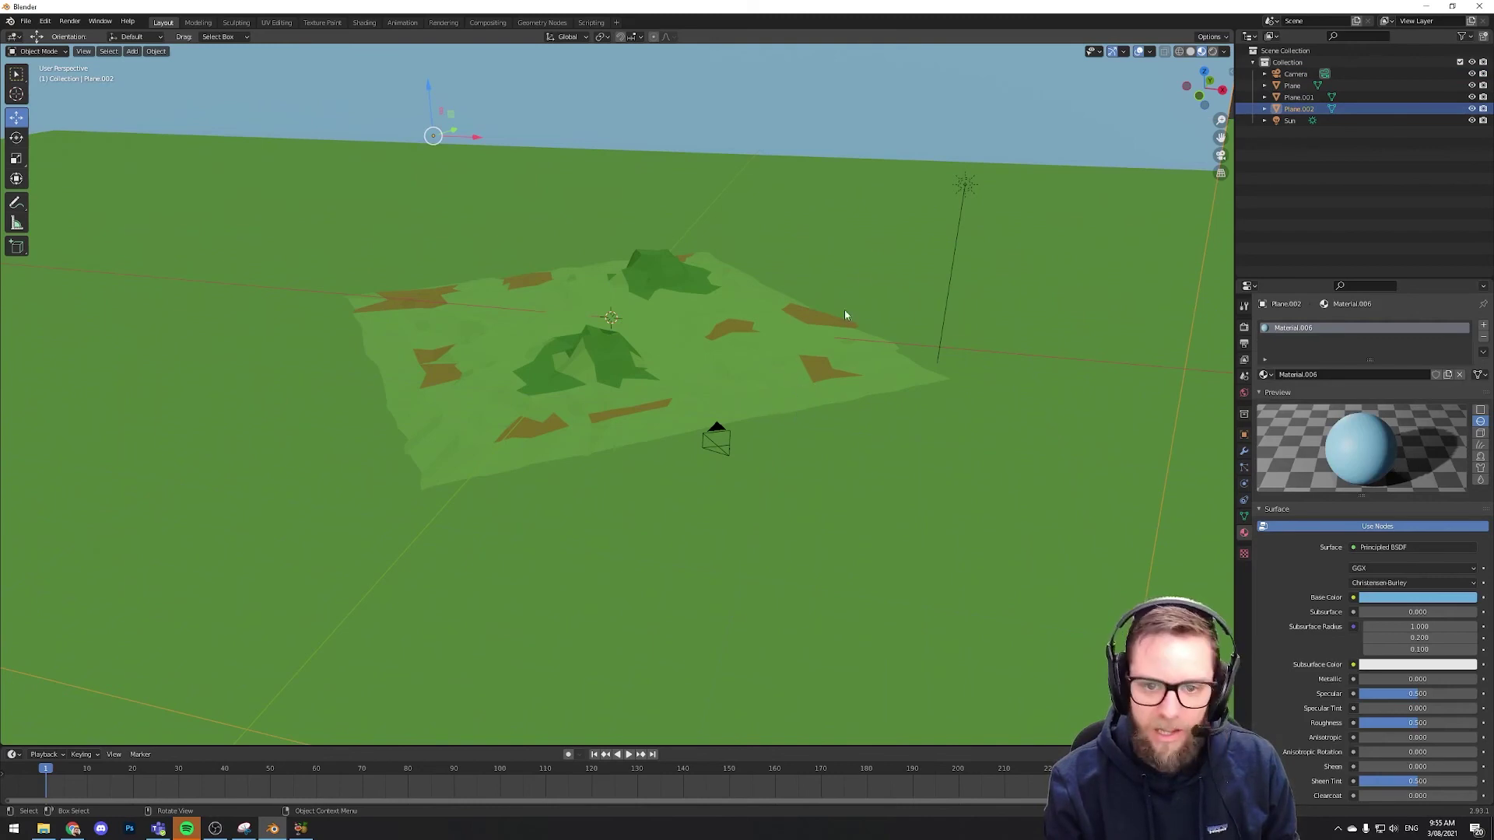
click(752, 132)
click(837, 92)
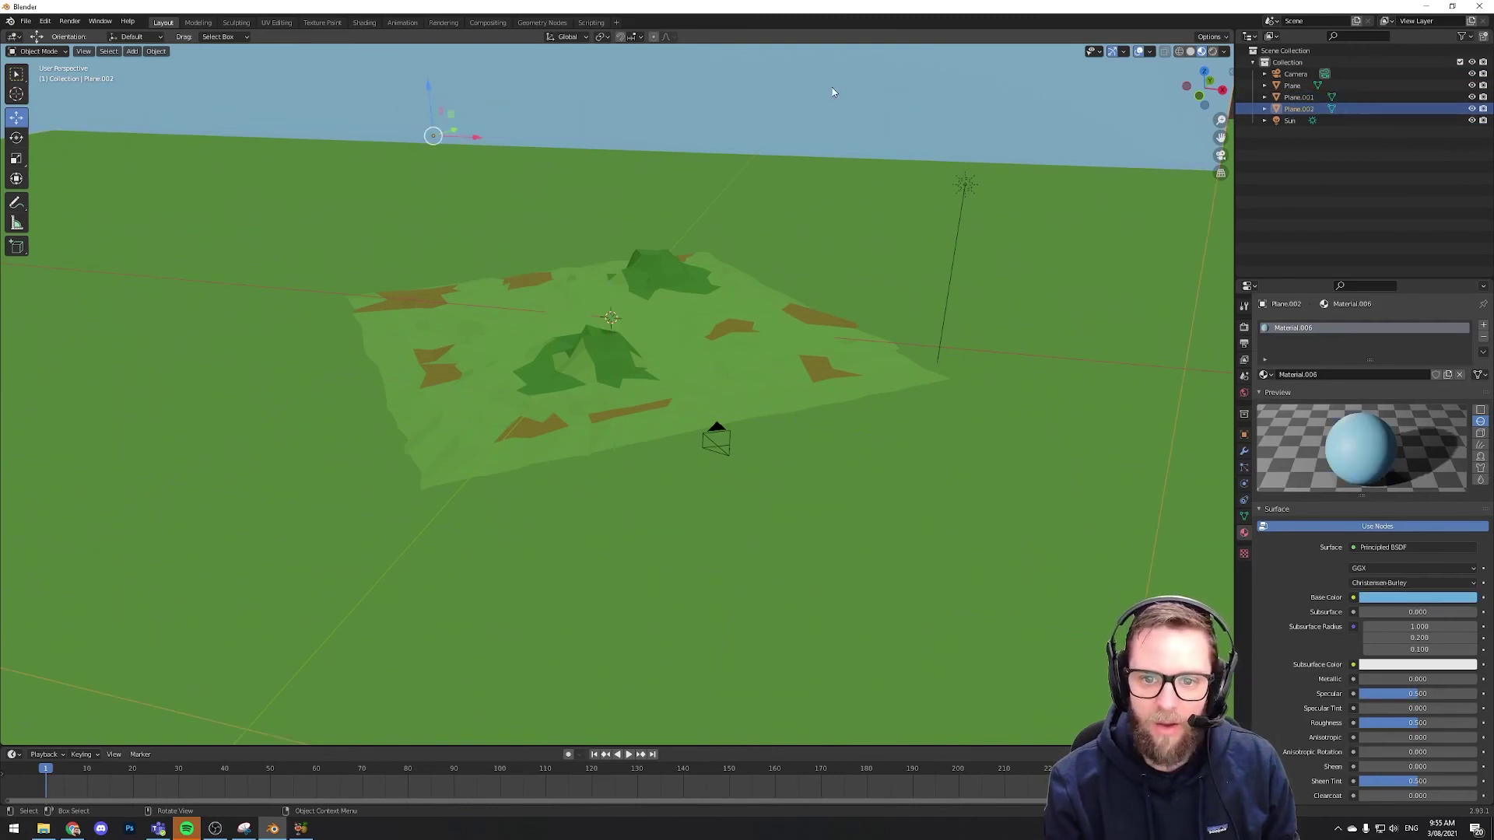
click(729, 456)
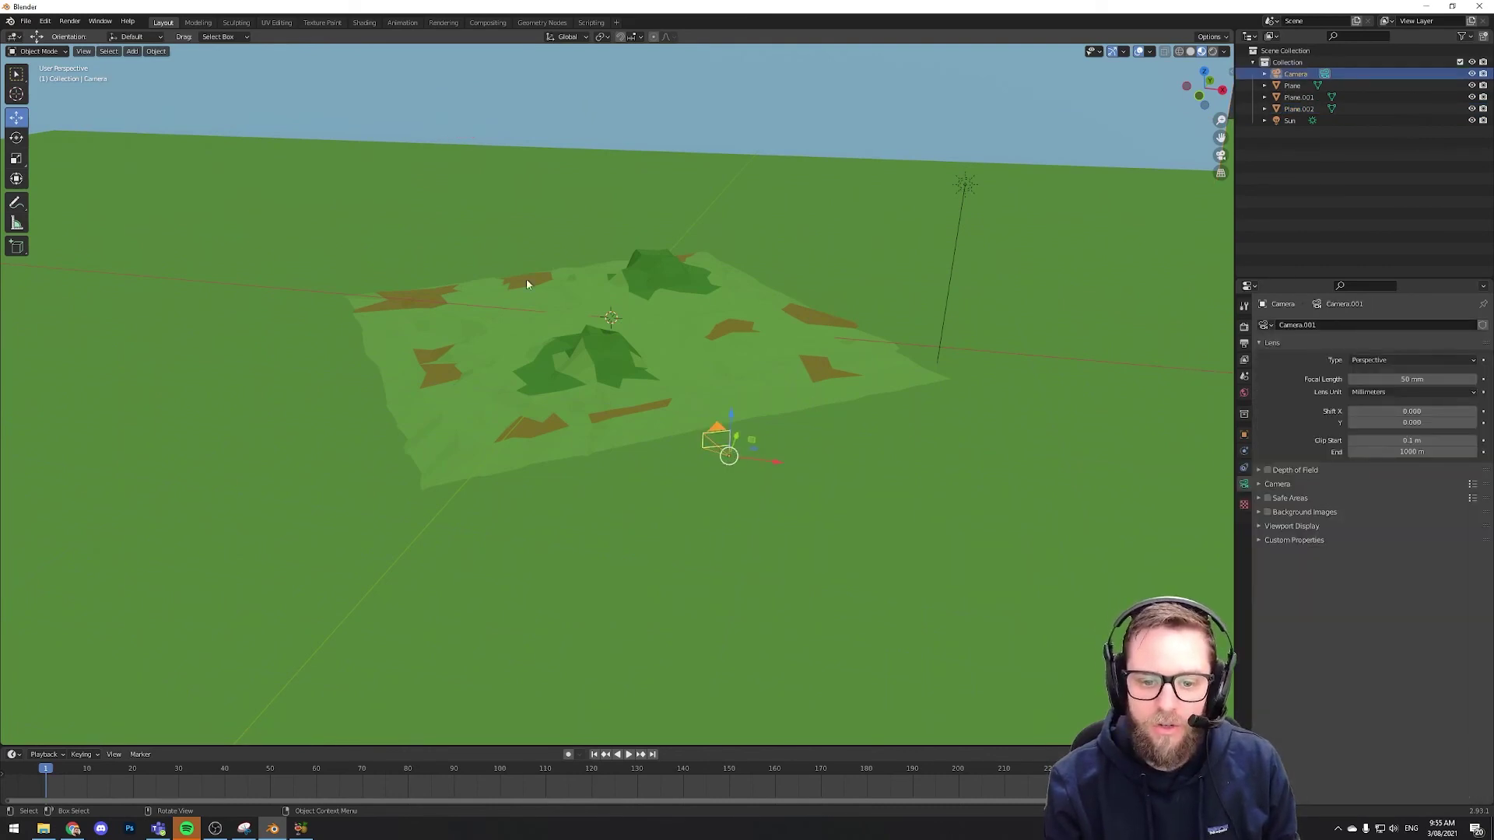
Look at the terrain and sky through the scene's active camera
click(83, 51)
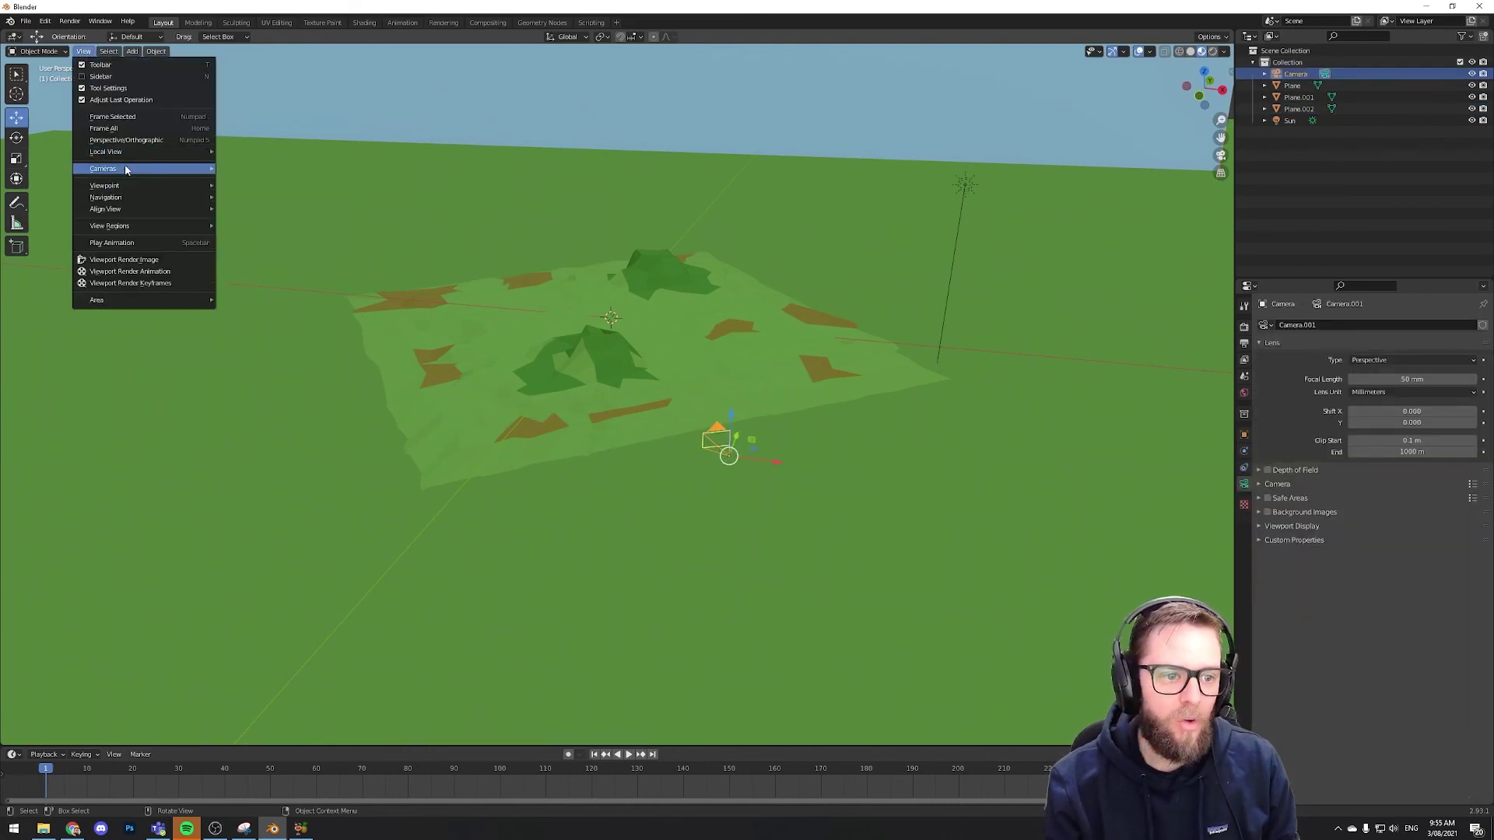
mouse_move(125, 170)
click(268, 169)
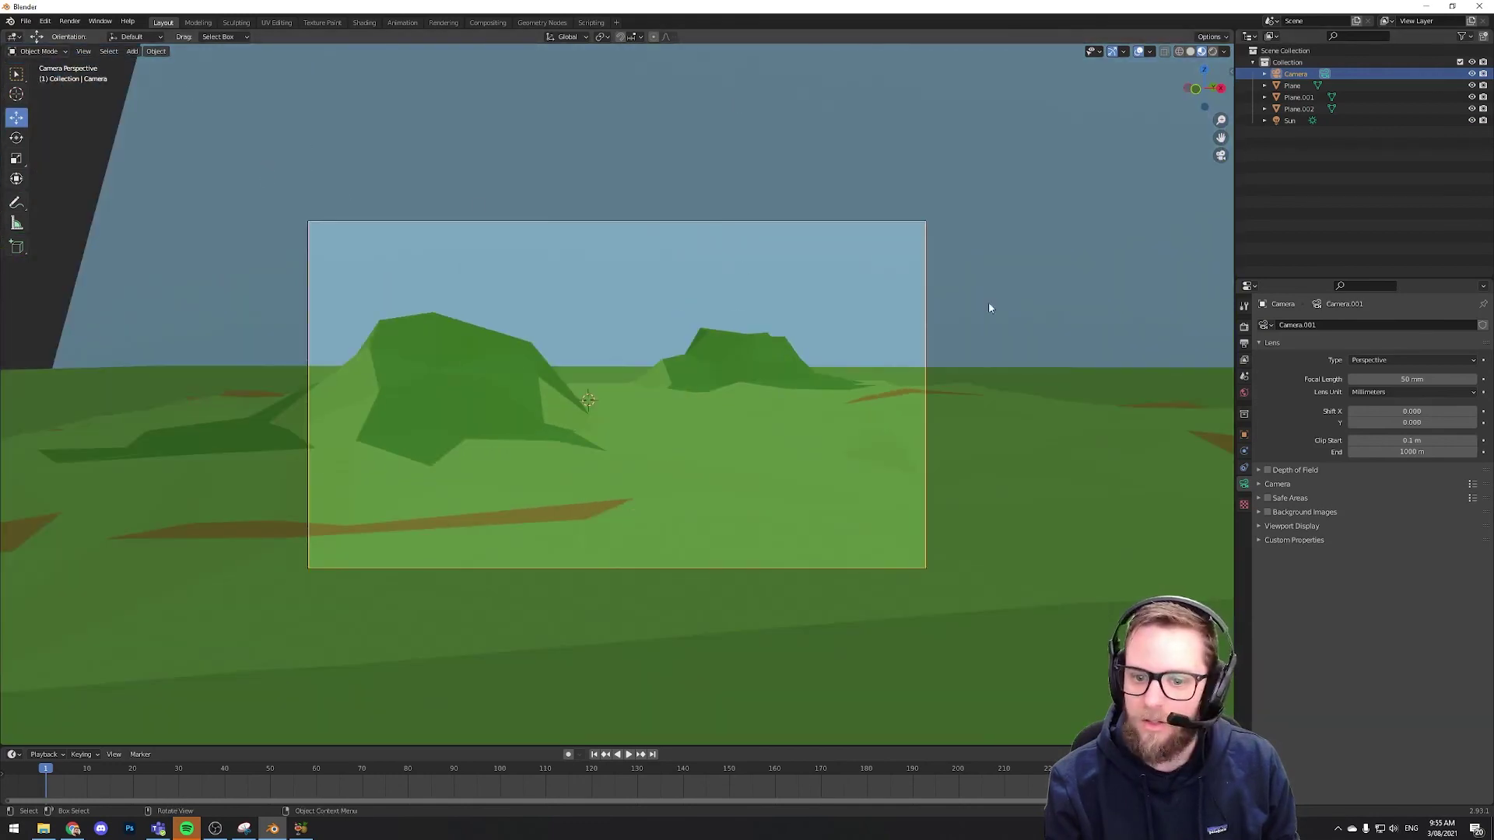
scroll(811, 361, down, 3)
scroll(708, 341, up, 4)
click(645, 415)
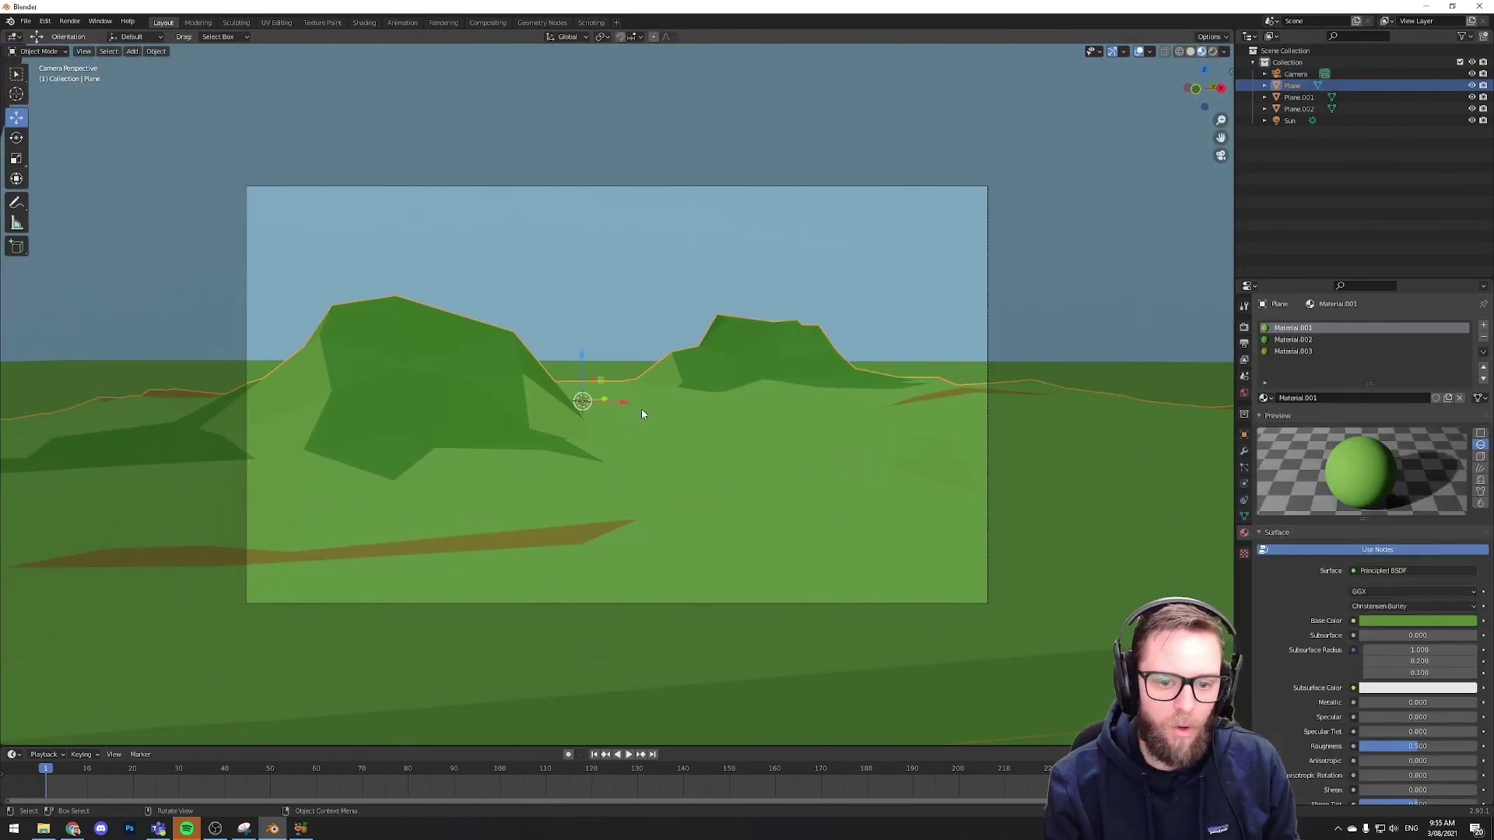
Reframe the selected camera with Walk Navigation so both hills sit inside the frame with sky above the horizon
click(1299, 75)
click(83, 51)
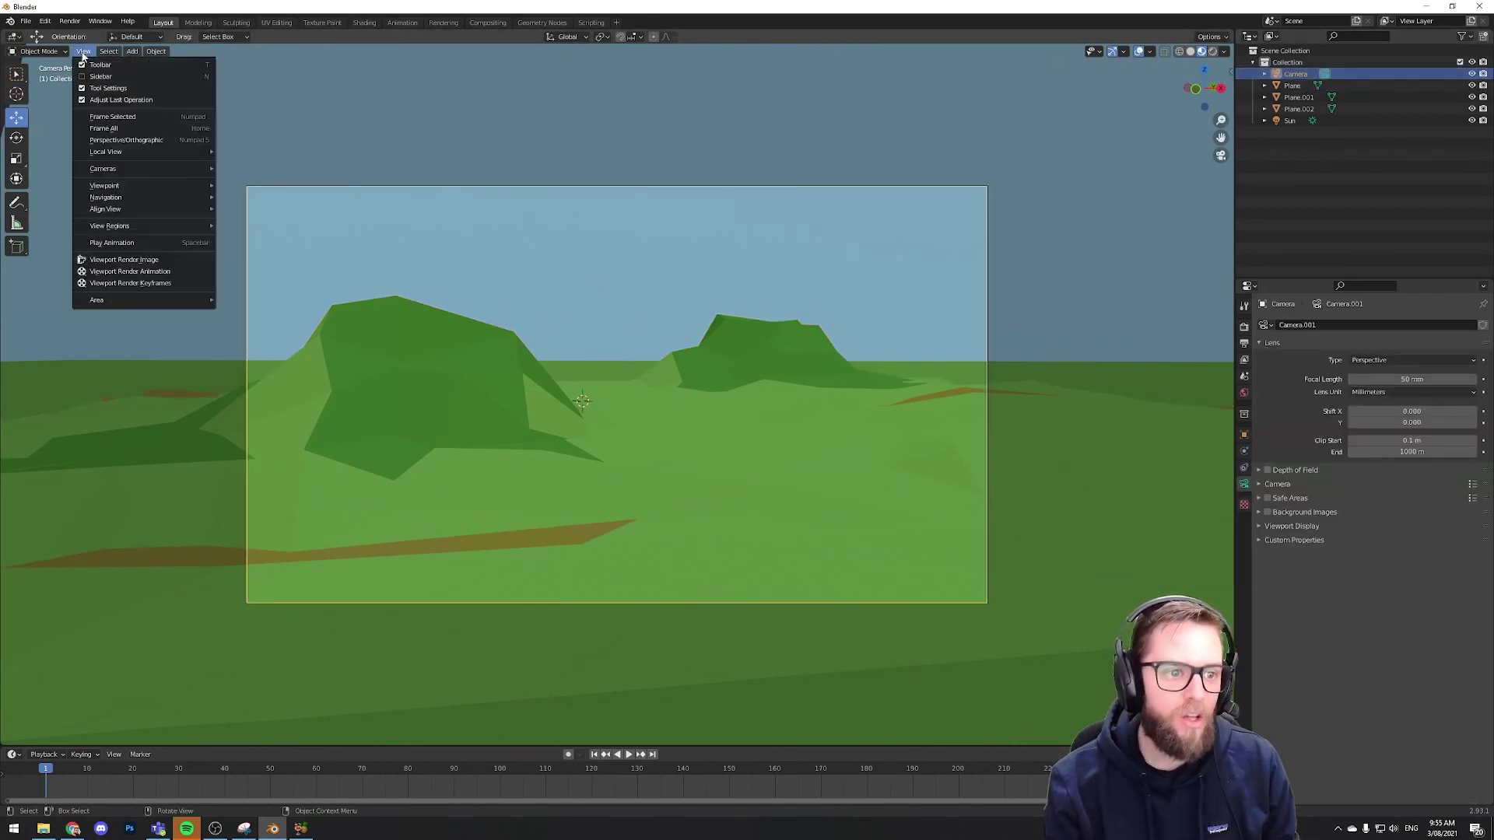
mouse_move(132, 199)
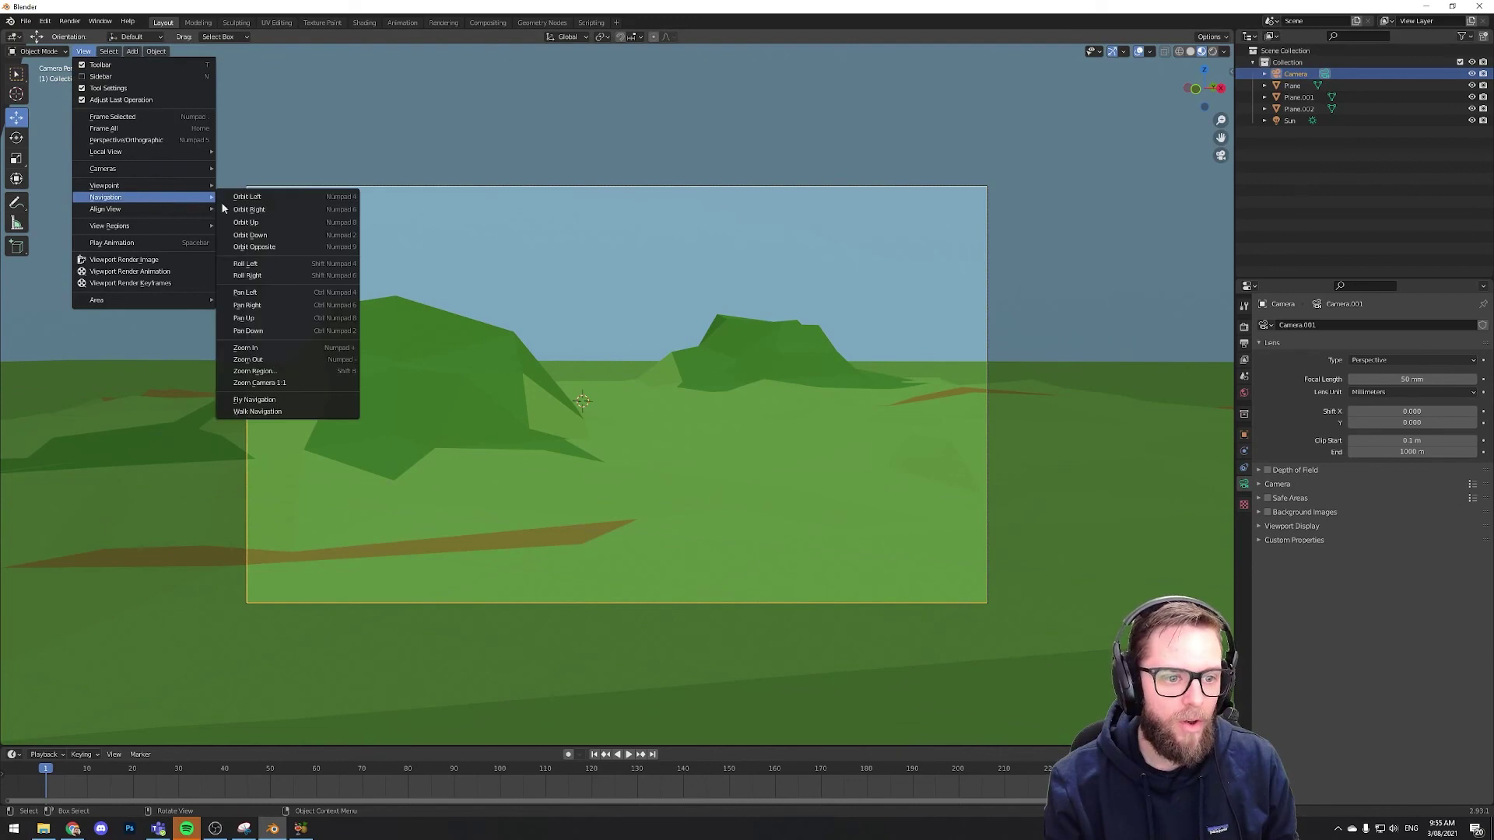
click(261, 412)
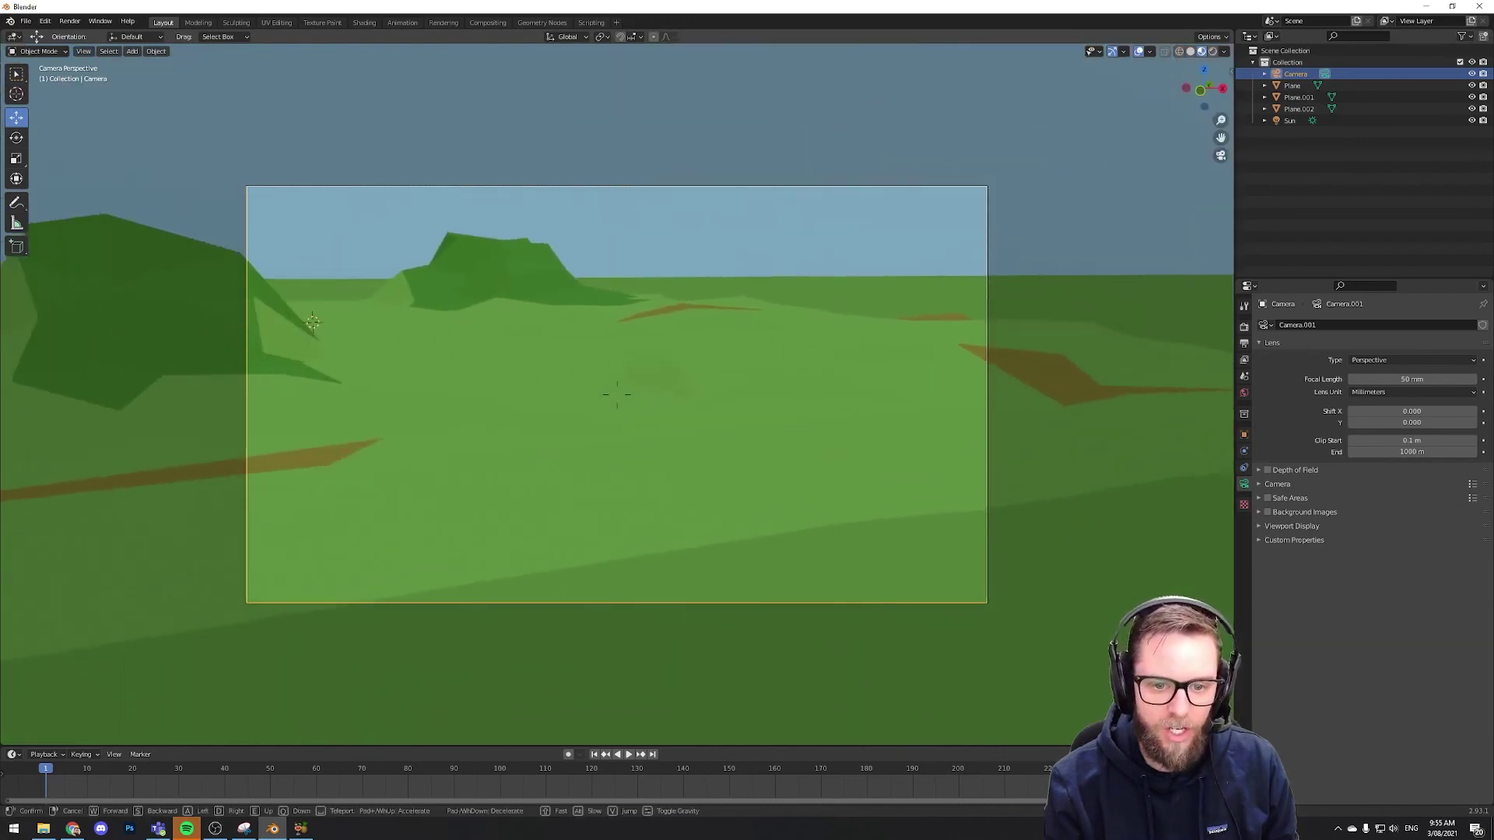
key(s)
key(a)
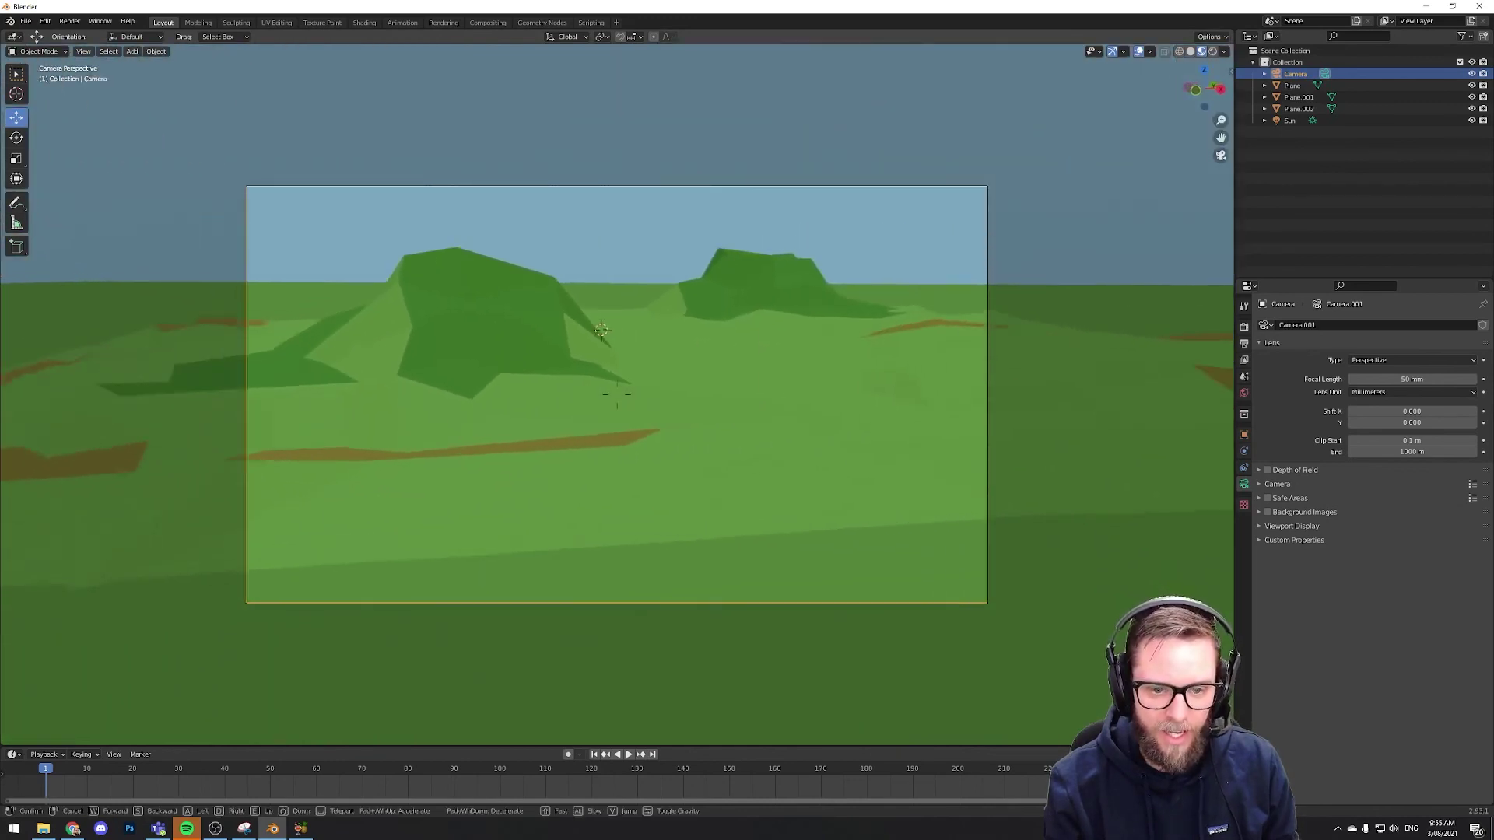
mouse_move(617, 394)
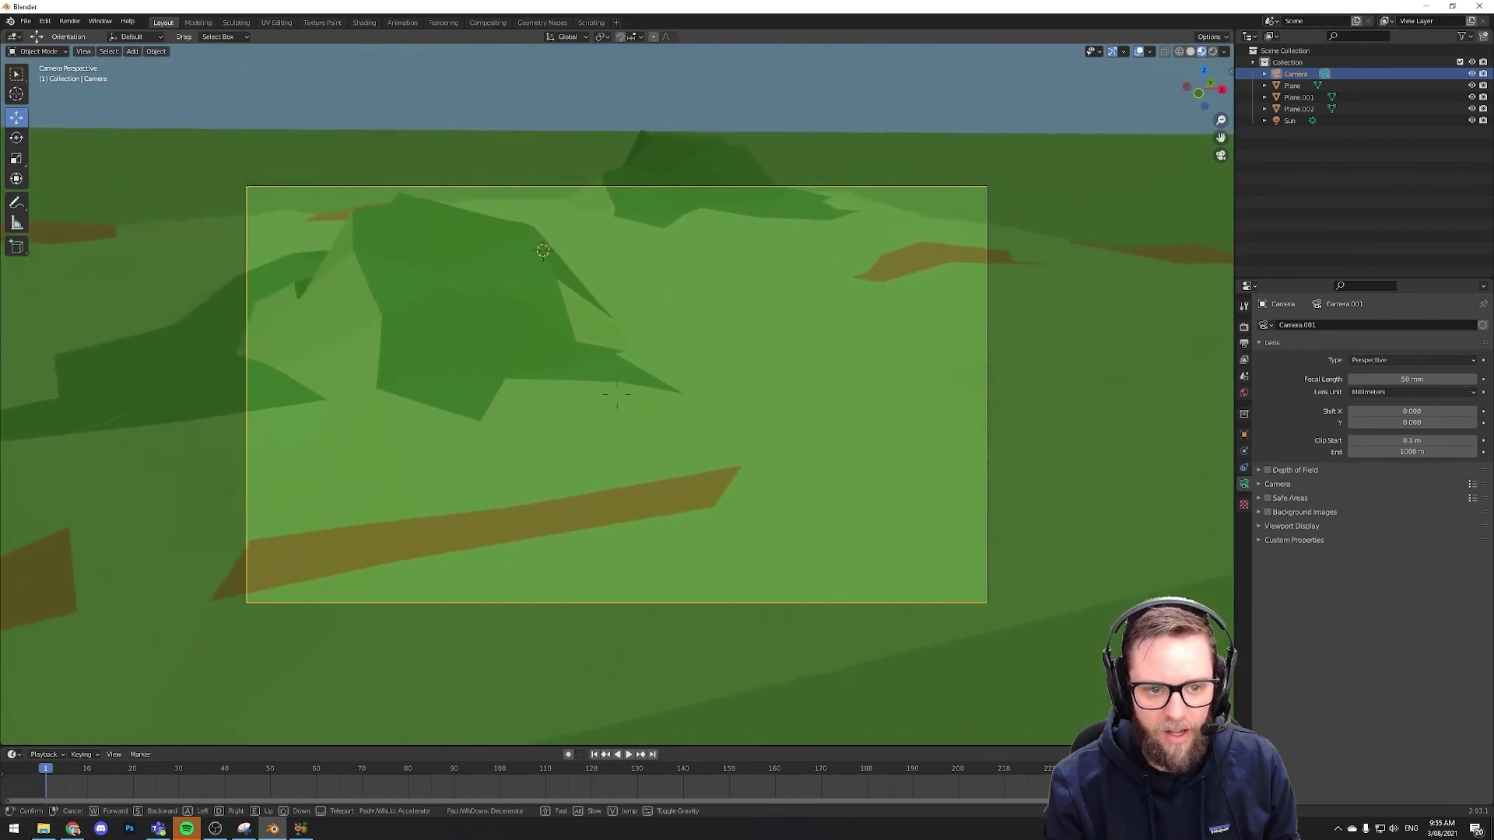
key(s)
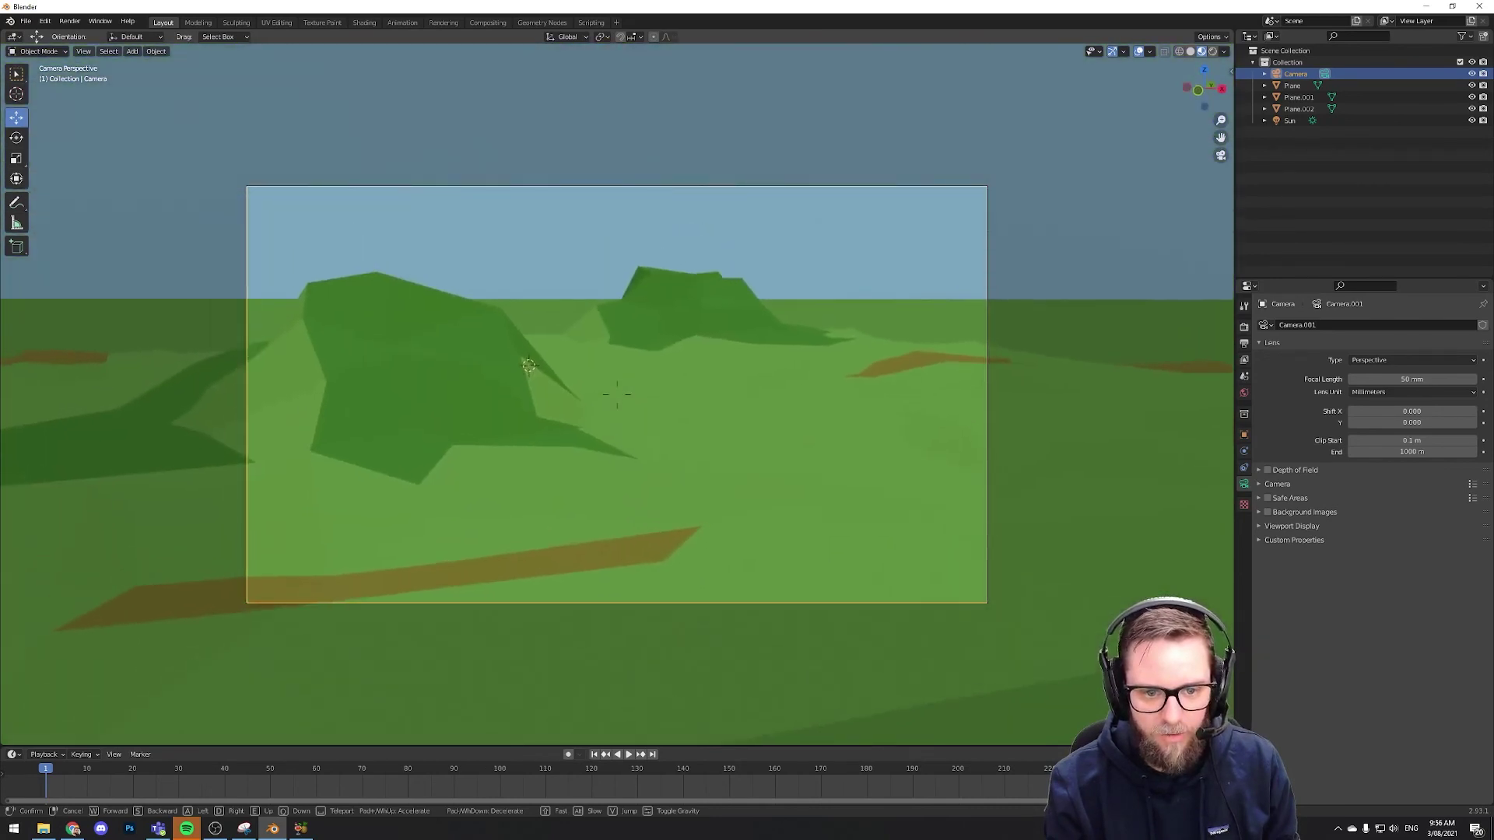
key(w)
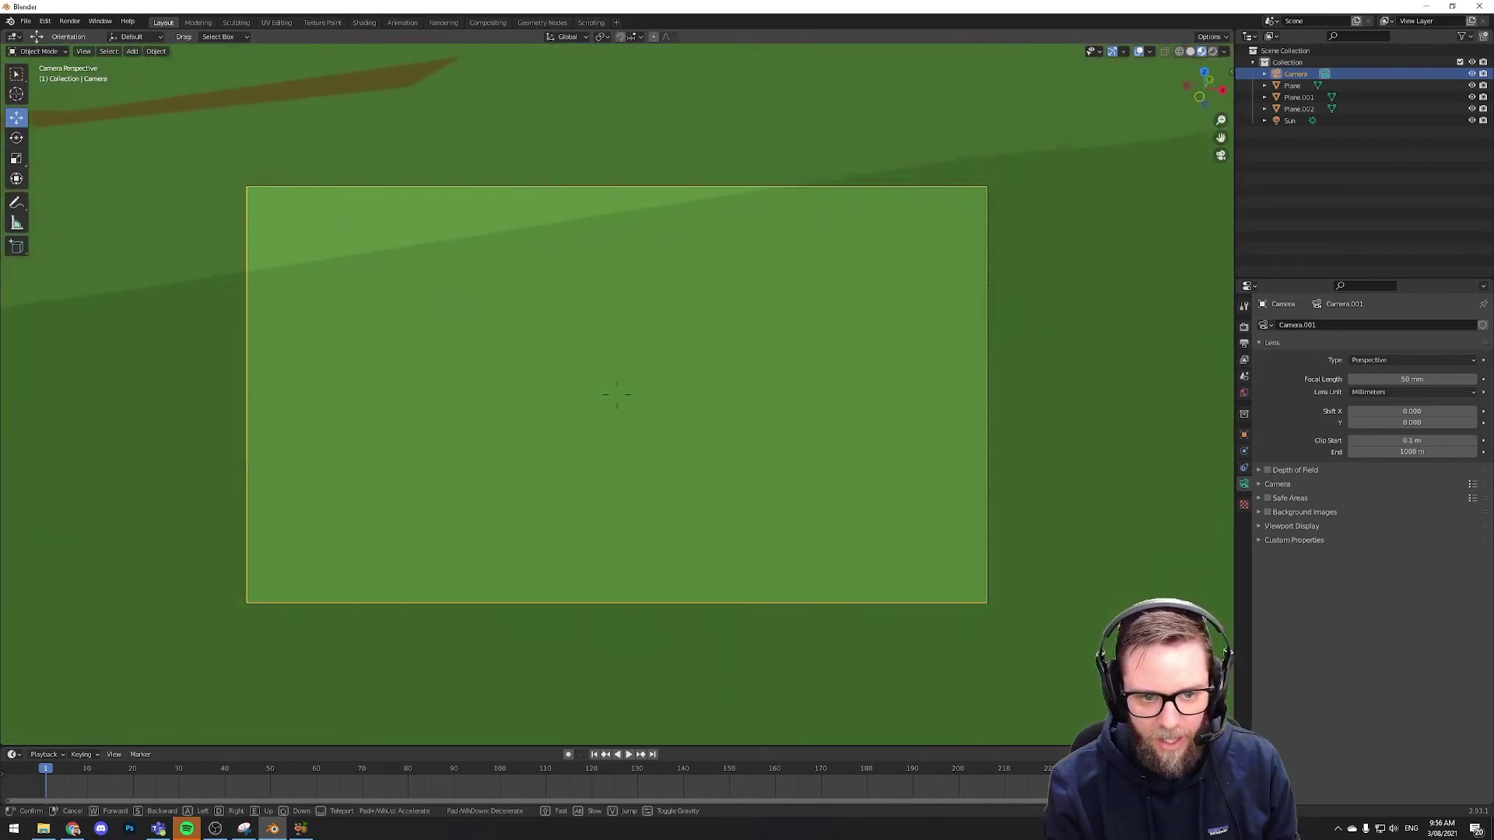
key(d)
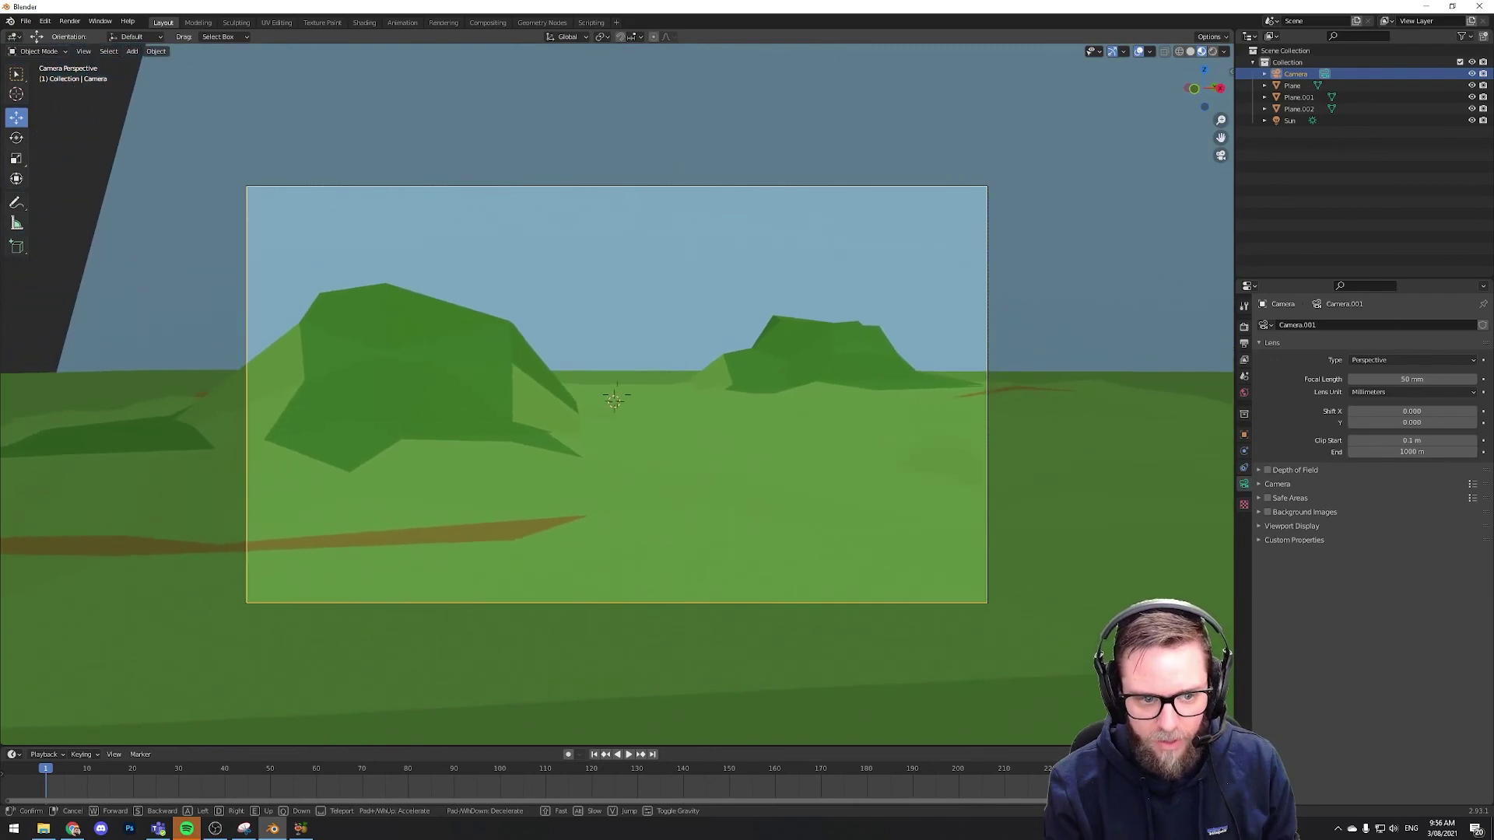
click(622, 401)
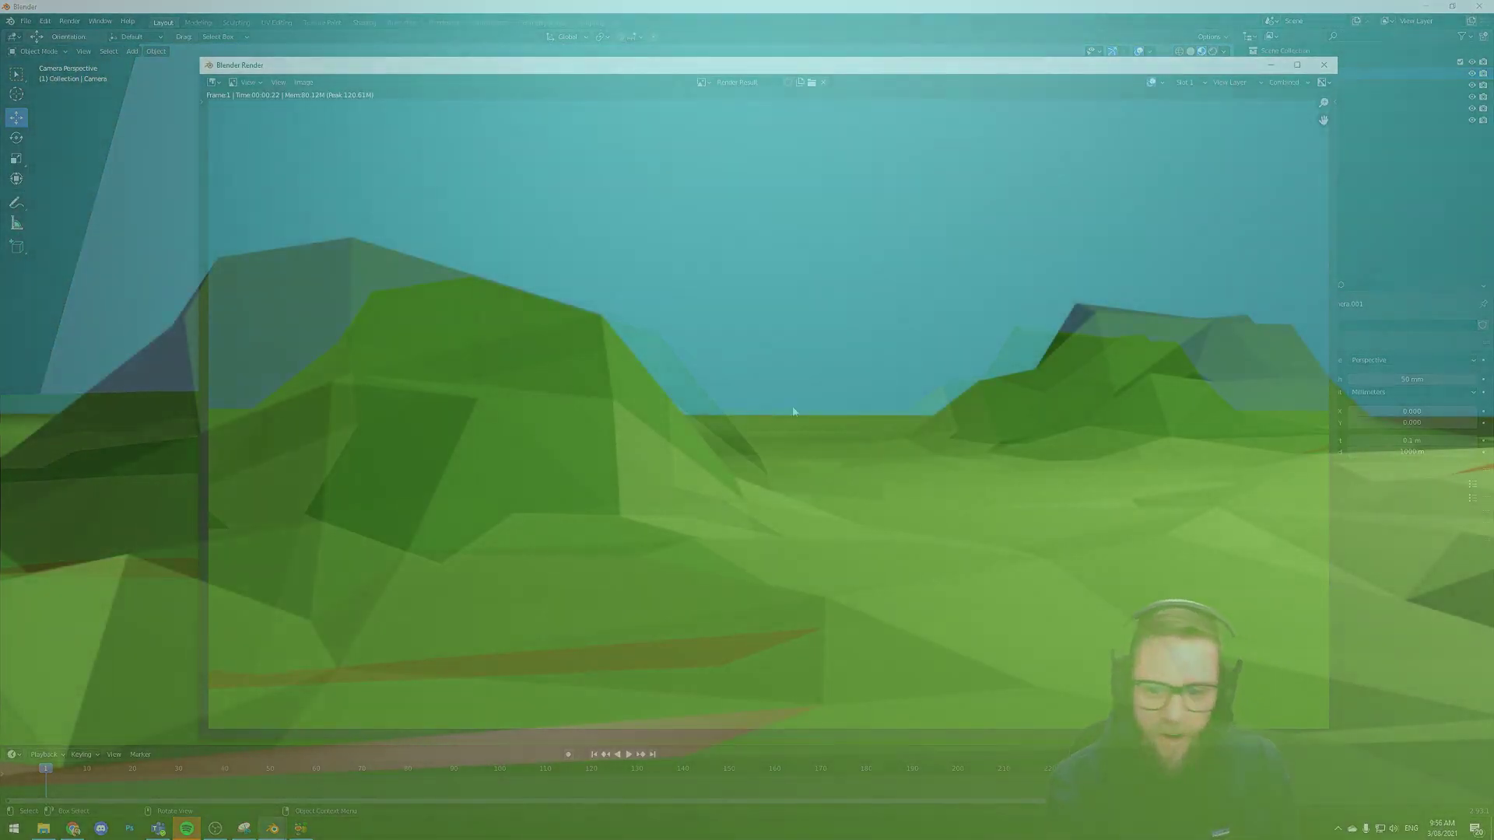